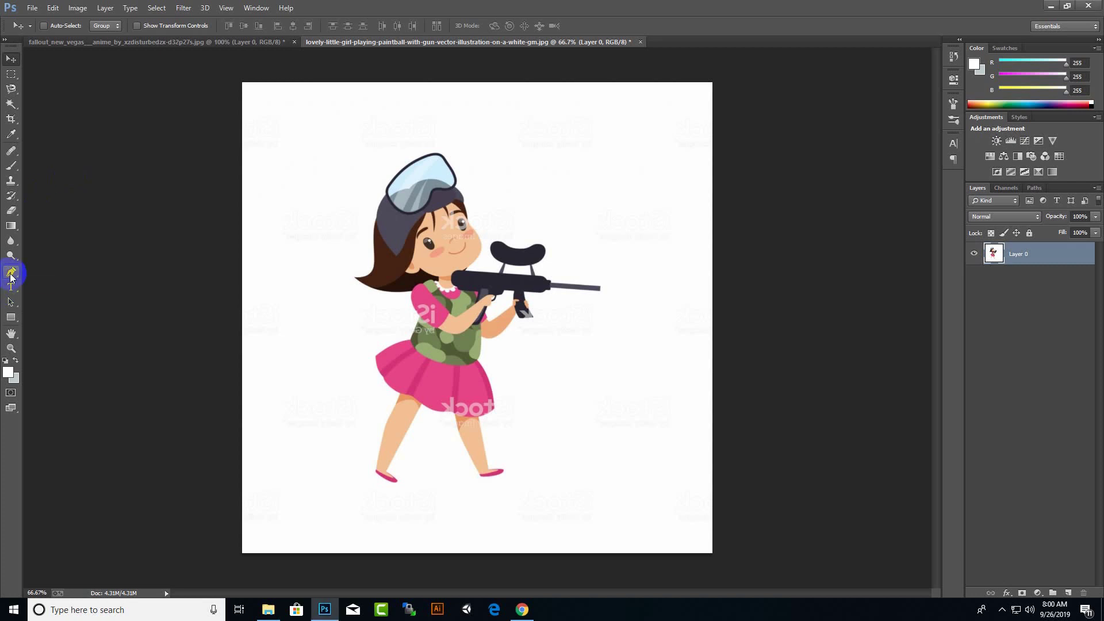
# Trace the girl's face outline as a Pen-tool shape filled with yellow.
pyautogui.click(10, 276)
pyautogui.scroll(5, 505, 239)
pyautogui.click(400, 307)
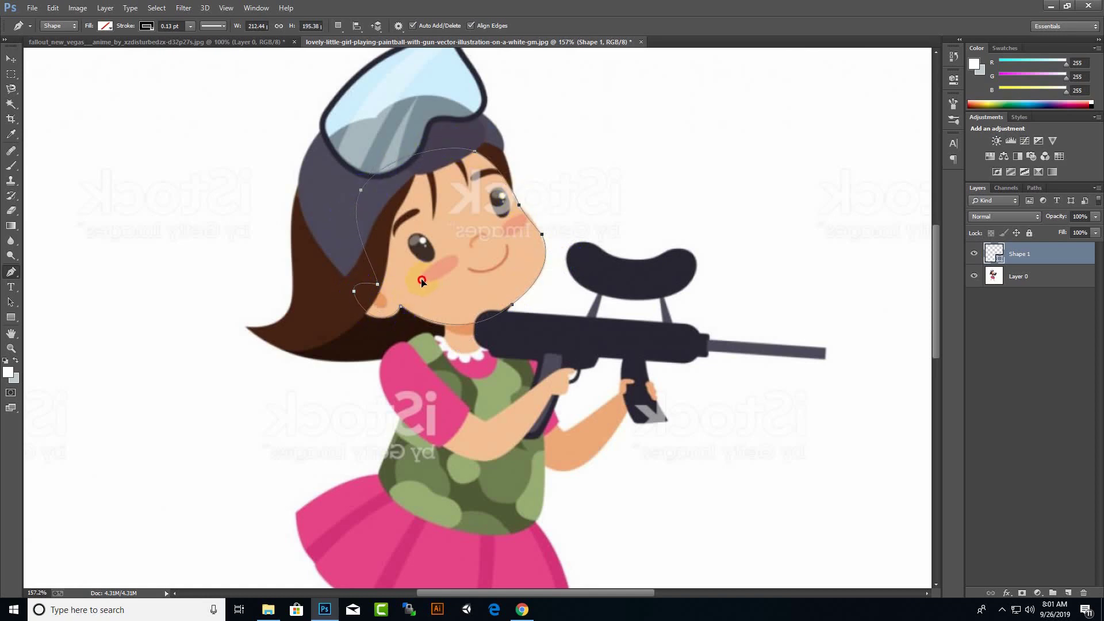
pyautogui.click(105, 26)
pyautogui.click(73, 83)
pyautogui.click(146, 26)
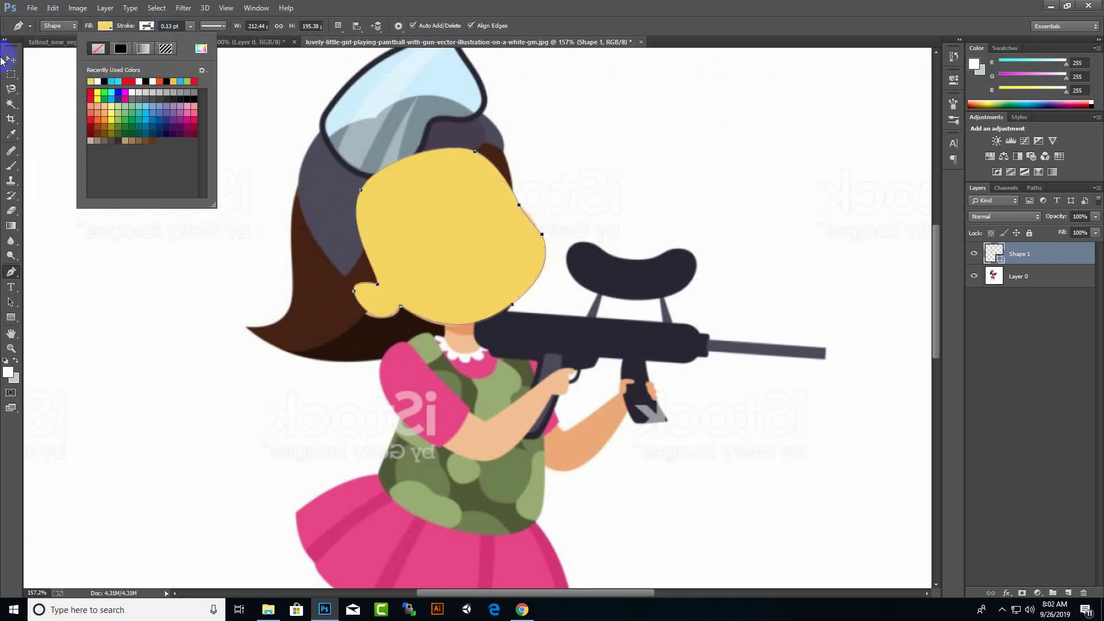
pyautogui.press('v')
pyautogui.click(11, 317)
# Draw a small ear ellipse, move the face shape upper right, and copy a dot left.
pyautogui.moveTo(390, 304); pyautogui.dragTo(390, 303)
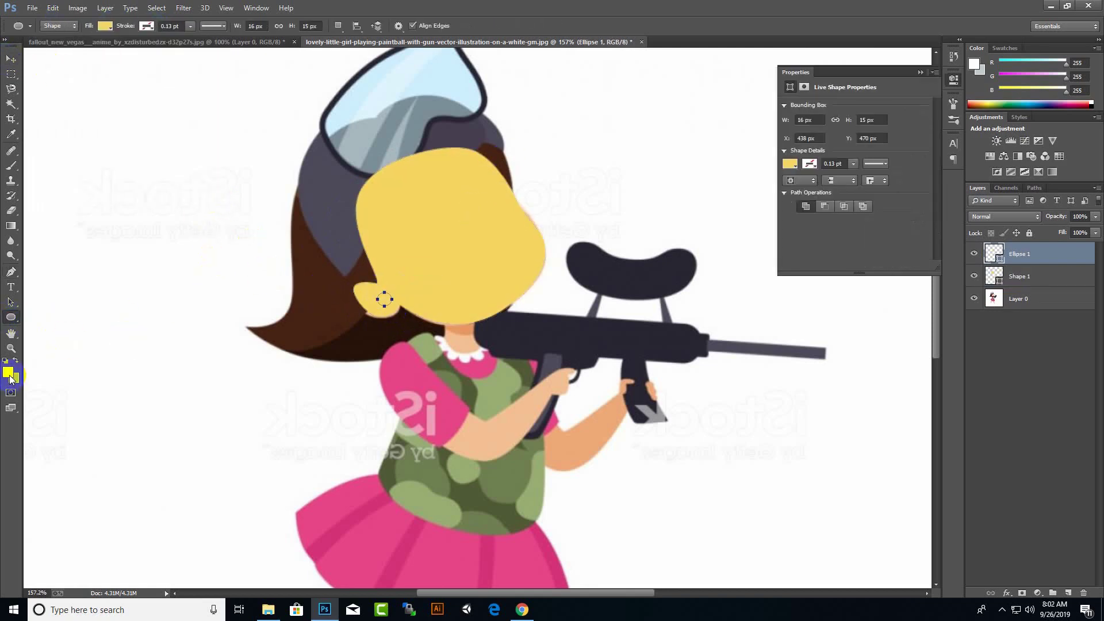
pyautogui.moveTo(432, 259); pyautogui.dragTo(664, 167)
pyautogui.moveTo(384, 299)
pyautogui.mouseDown()
pyautogui.moveTo(87, 200)
pyautogui.moveTo(88, 426)
pyautogui.mouseUp()
# Colour the first four dots with sampled skin, pink cheek, darker skin and dark brown hair.
pyautogui.click(8, 373)
pyautogui.click(473, 309)
pyautogui.click(762, 420)
pyautogui.click(8, 373)
pyautogui.click(440, 267)
pyautogui.click(755, 420)
pyautogui.click(9, 373)
pyautogui.click(566, 266)
pyautogui.click(769, 420)
pyautogui.click(8, 372)
pyautogui.click(276, 322)
pyautogui.click(768, 420)
# Add further dots coloured orange skin, dark, grey, white and dark purple from the cap.
pyautogui.click(8, 373)
pyautogui.click(630, 397)
pyautogui.click(757, 422)
pyautogui.click(8, 373)
pyautogui.click(771, 419)
pyautogui.click(8, 372)
pyautogui.click(769, 424)
pyautogui.click(8, 373)
pyautogui.click(754, 423)
pyautogui.click(8, 373)
pyautogui.click(759, 352)
pyautogui.click(774, 426)
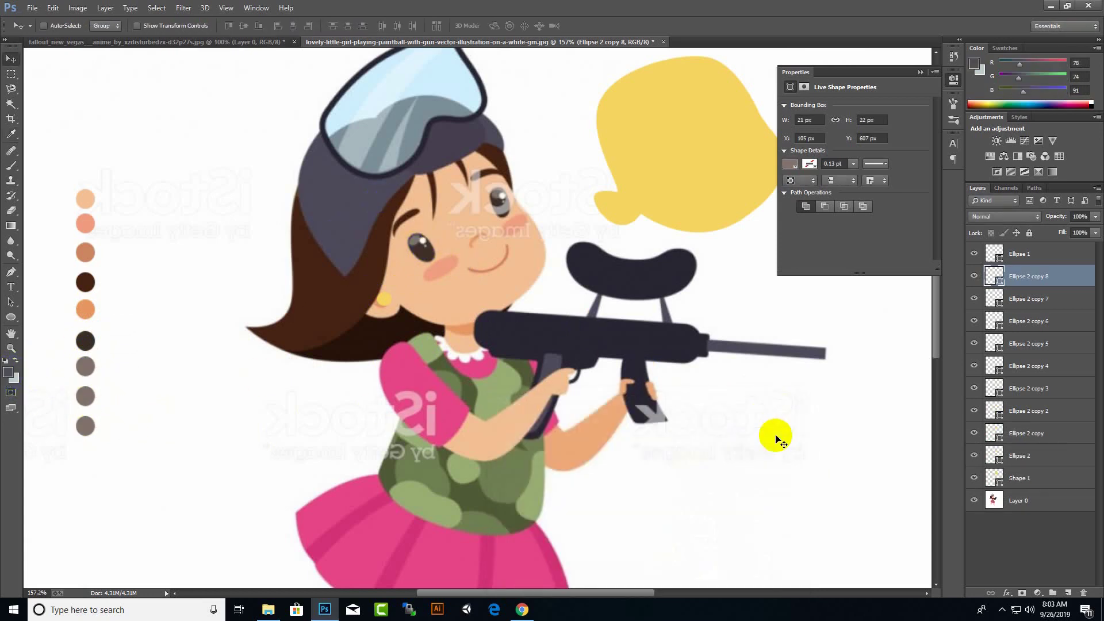
# Recolour the white dot with the light blue sampled from the goggles.
pyautogui.rightClick(104, 402)
pyautogui.click(103, 399)
pyautogui.click(8, 373)
pyautogui.click(438, 69)
pyautogui.click(761, 424)
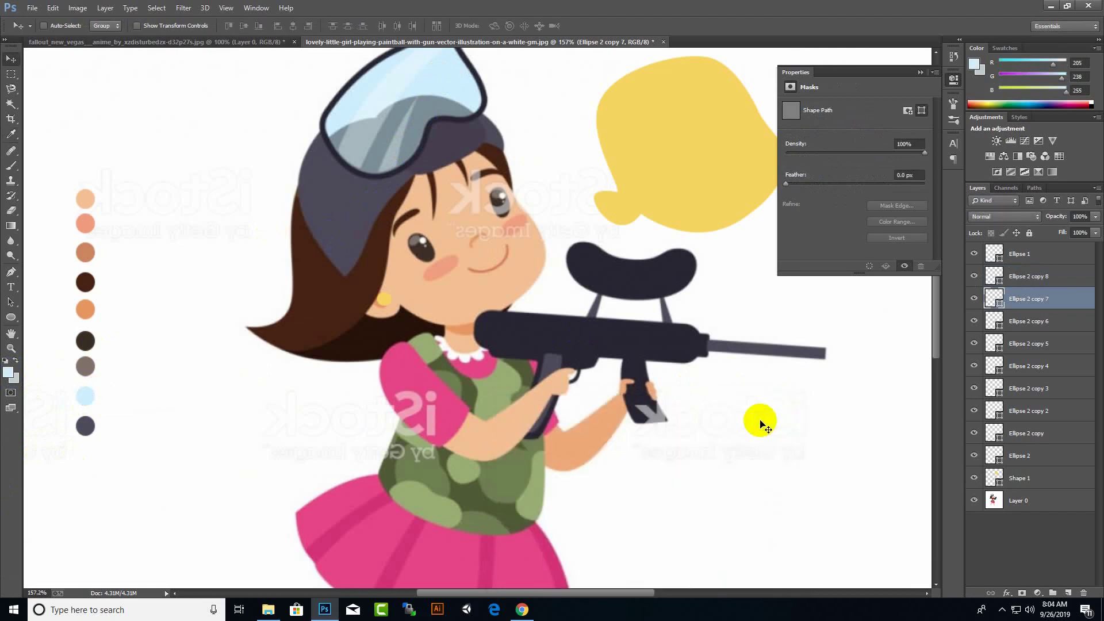
# Recolour the face shape peach.
pyautogui.rightClick(384, 301)
pyautogui.click(402, 315)
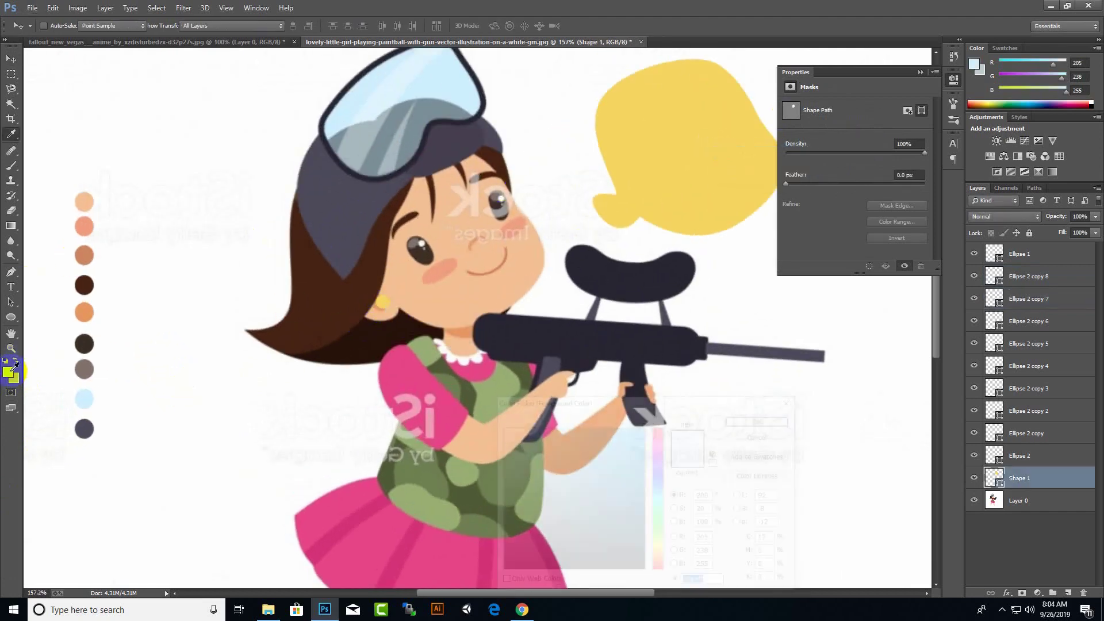
pyautogui.click(734, 425)
# Recolour the ear ellipse a pinker skin tone, then move and resize it onto the head.
pyautogui.rightClick(383, 301)
pyautogui.click(403, 313)
pyautogui.click(8, 373)
pyautogui.click(84, 227)
pyautogui.click(764, 424)
pyautogui.moveTo(383, 301)
pyautogui.mouseDown()
pyautogui.moveTo(384, 324)
pyautogui.moveTo(388, 292)
pyautogui.moveTo(629, 217)
pyautogui.moveTo(620, 213)
pyautogui.mouseUp()
pyautogui.hotkey('ctrl', 't')
pyautogui.press('Return')
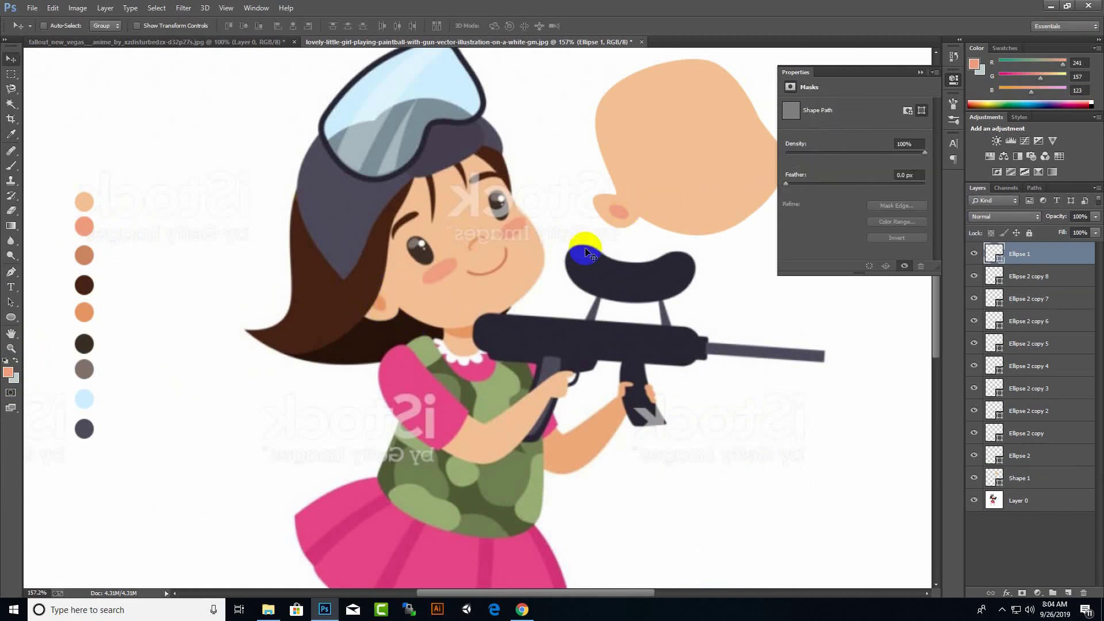
# Group all colour-dot layers, including Ellipse 2, into Group 1 and collapse it.
pyautogui.keyDown('ctrl'); pyautogui.click(739, 183); pyautogui.keyUp('ctrl')
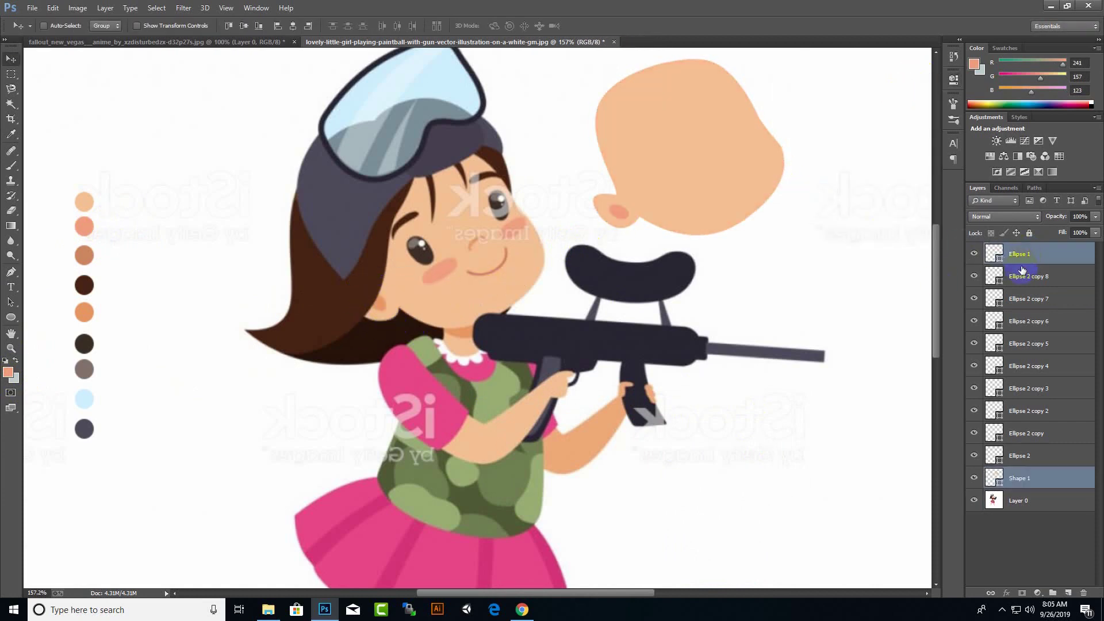
pyautogui.keyDown('shift'); pyautogui.click(1022, 467); pyautogui.keyUp('shift')
pyautogui.rightClick(1050, 437)
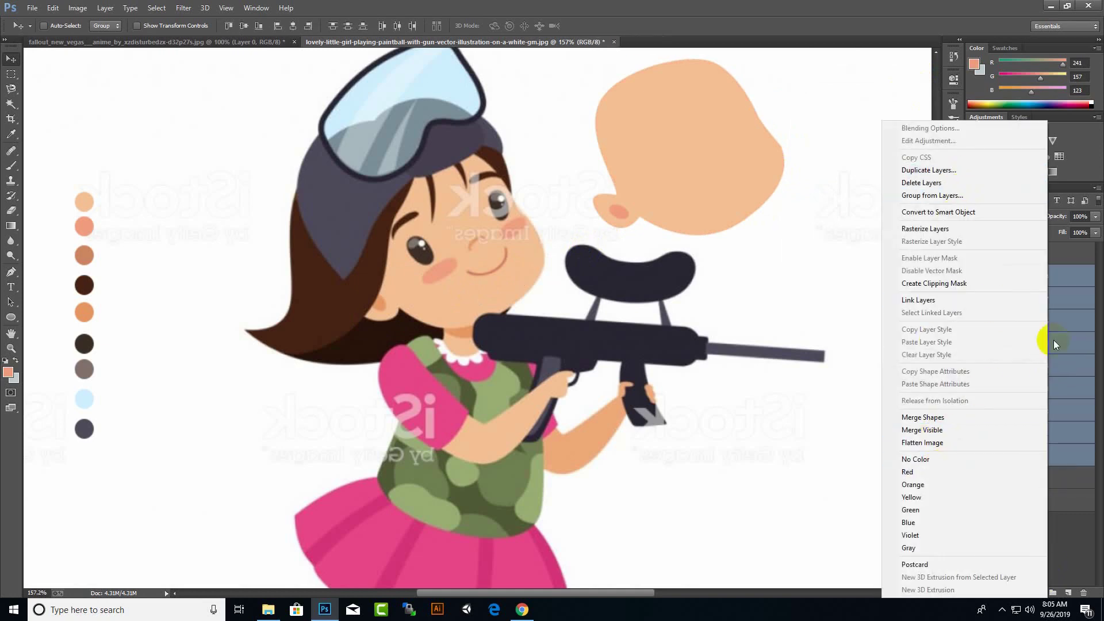
pyautogui.press('Escape')
pyautogui.hotkey('ctrl', 'g')
pyautogui.click(1030, 289)
pyautogui.keyDown('shift'); pyautogui.click(1029, 447); pyautogui.keyUp('shift')
pyautogui.moveTo(1029, 446); pyautogui.dragTo(974, 271)
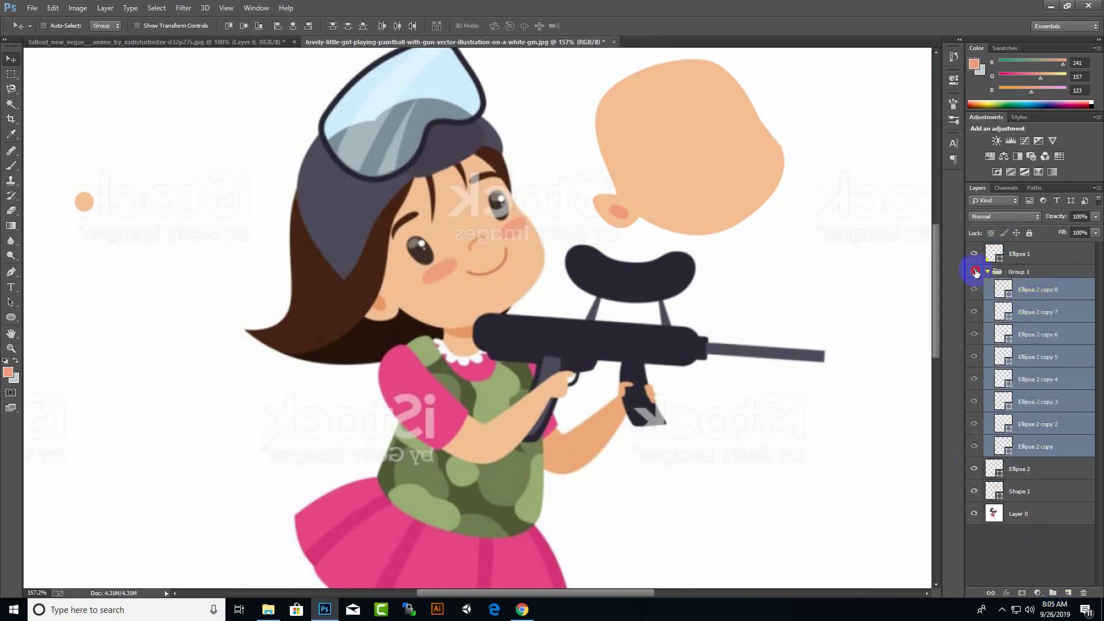
pyautogui.moveTo(1019, 469); pyautogui.dragTo(995, 271)
pyautogui.click(988, 271)
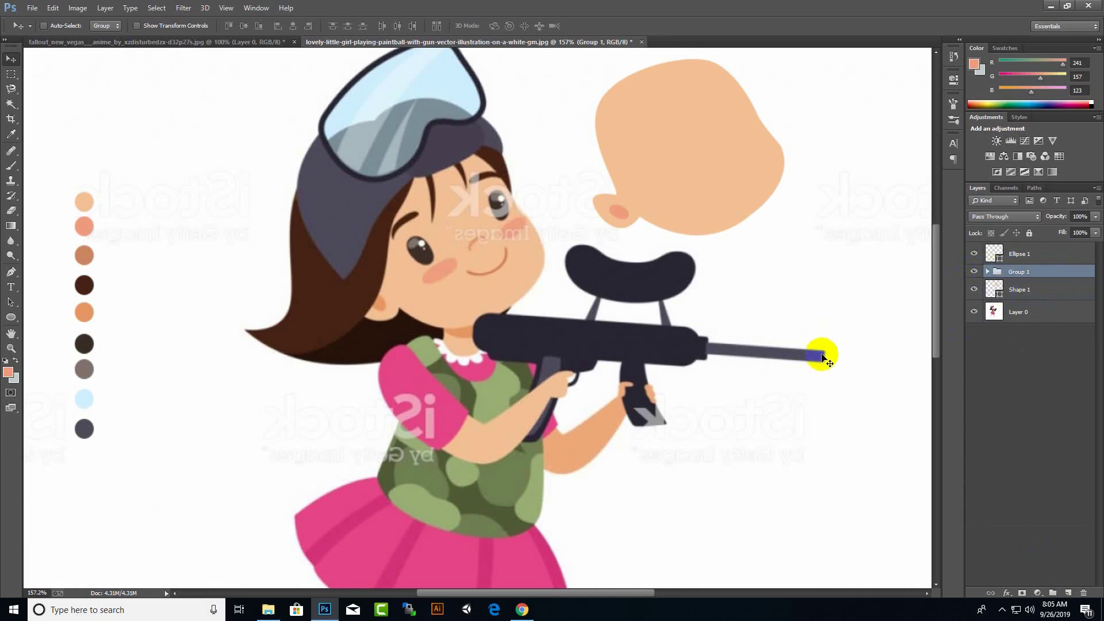
# Merge the peach head and ear layers into one shape and zoom in on the face.
pyautogui.click(1027, 255)
pyautogui.rightClick(1029, 257)
pyautogui.click(1030, 290)
pyautogui.press('Delete')
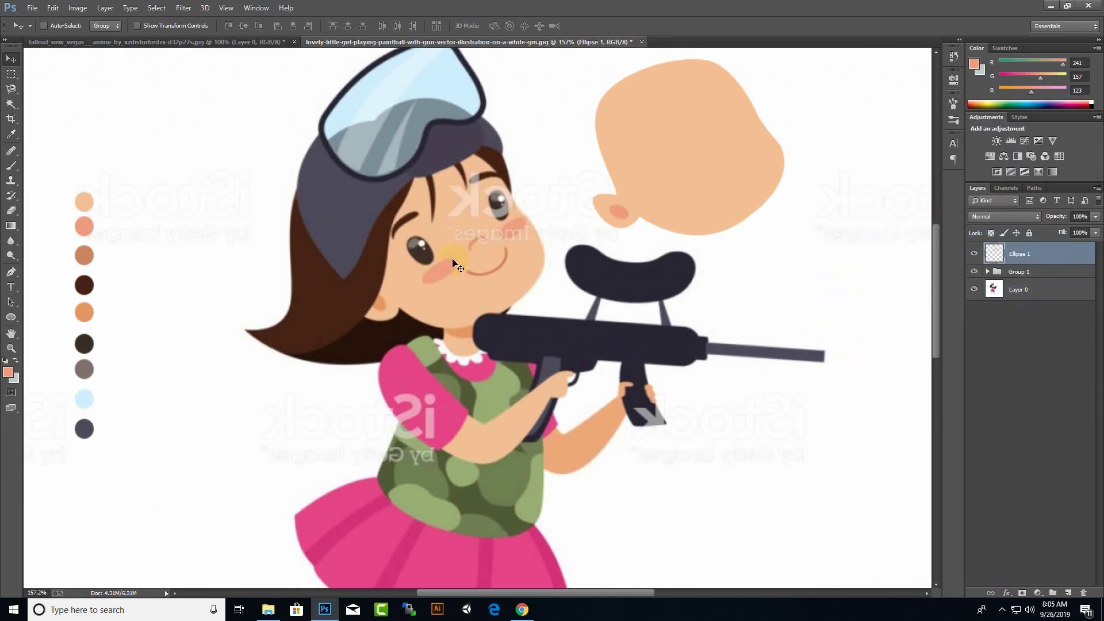
pyautogui.click(10, 317)
pyautogui.scroll(3, 437, 253)
# Draw a solid-filled oval over the left eye and rotate it to match the eye's tilt.
pyautogui.moveTo(433, 246); pyautogui.dragTo(453, 263)
pyautogui.click(105, 26)
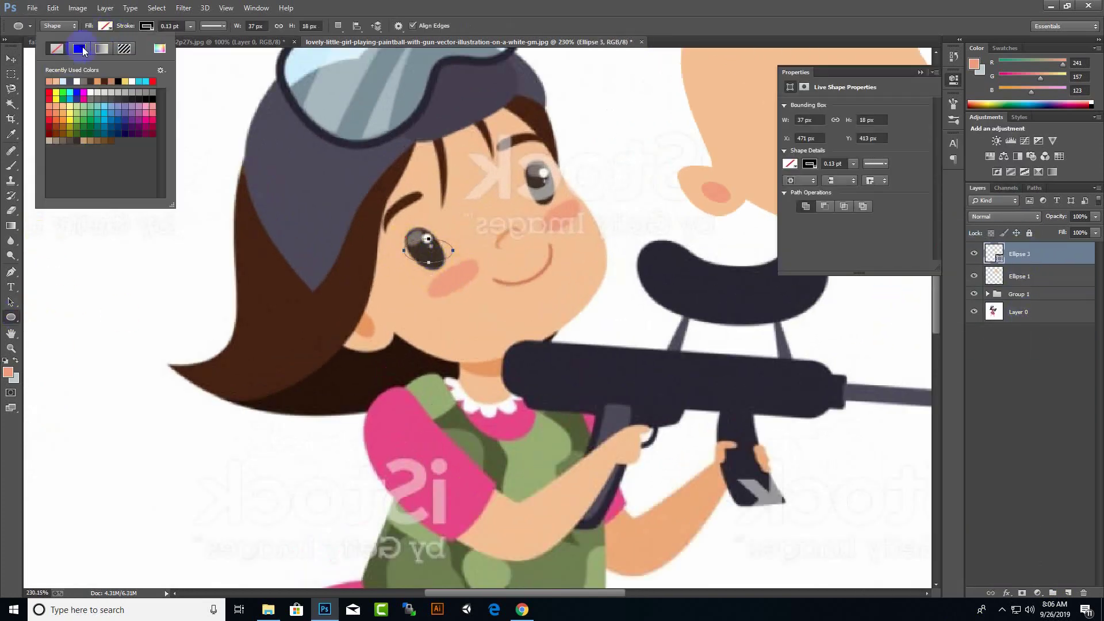
pyautogui.click(111, 81)
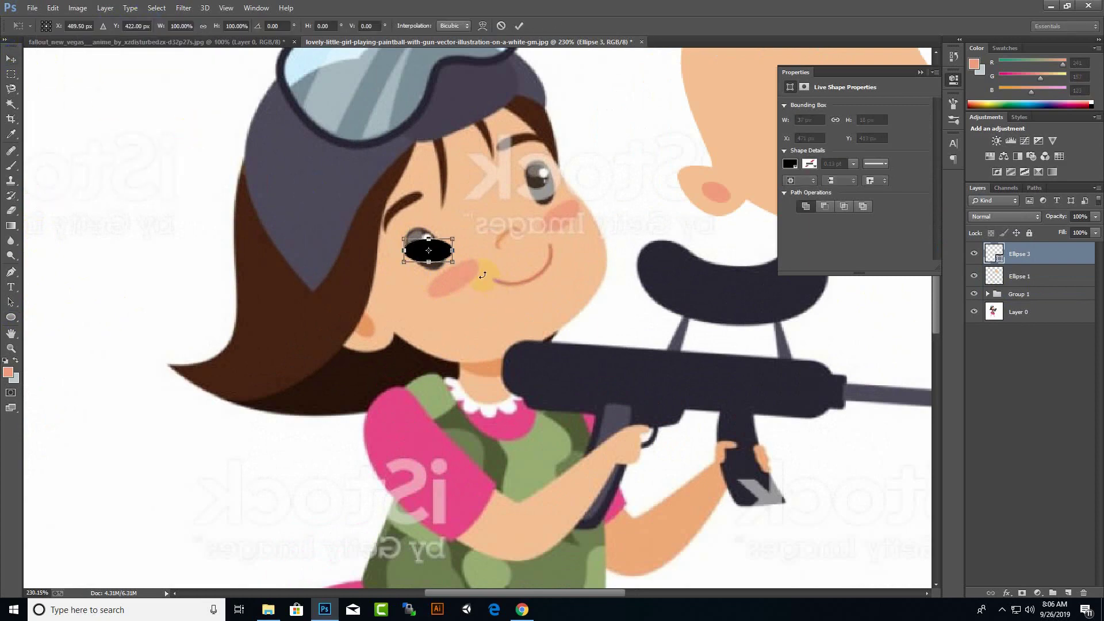
pyautogui.hotkey('ctrl', 't')
pyautogui.moveTo(451, 246); pyautogui.dragTo(438, 260)
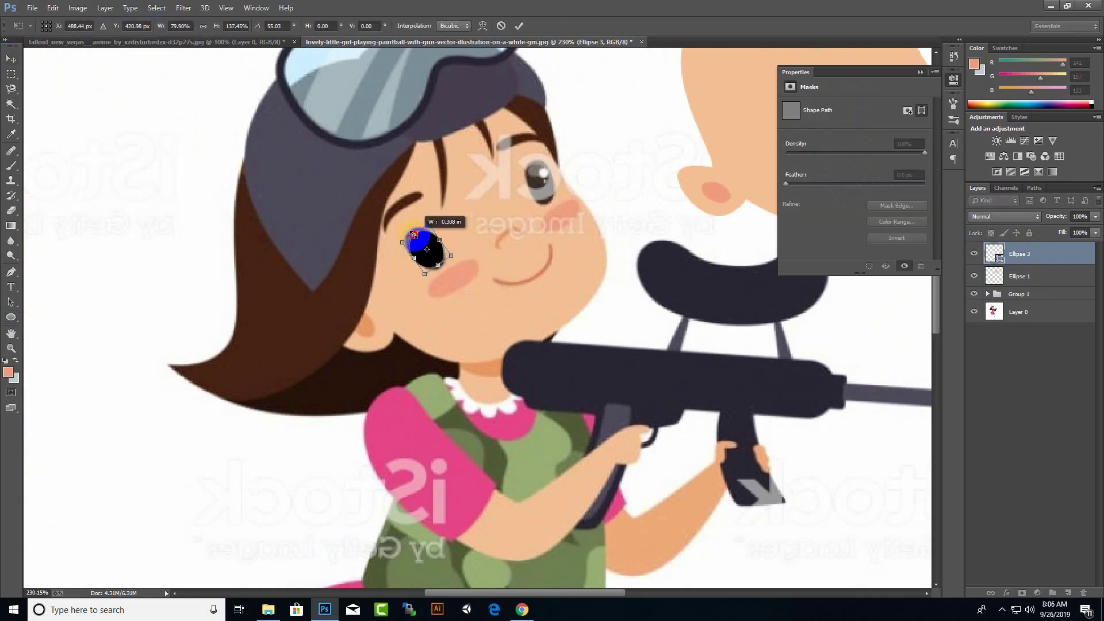
pyautogui.scroll(5, 426, 253)
pyautogui.scroll(-6, 402, 271)
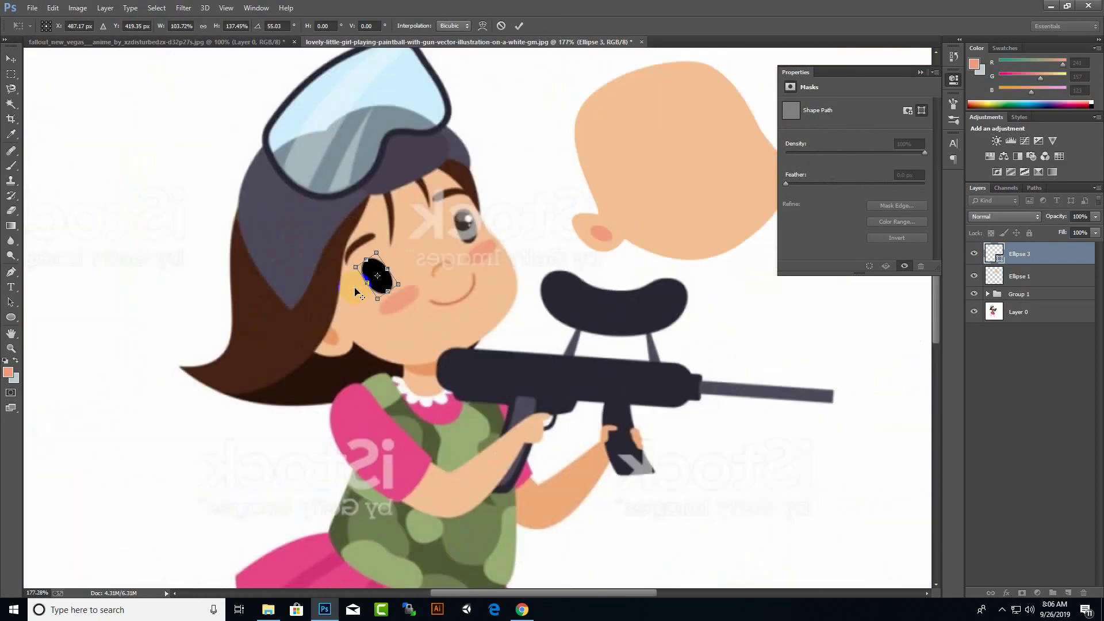
pyautogui.scroll(2, 380, 292)
pyautogui.hotkey('alt', 'space')
pyautogui.press('Escape')
pyautogui.press('Escape')
# Fill the eye oval with the dark brown sampled from the dot column.
pyautogui.hotkey('ctrl', '-')
pyautogui.press('i')
pyautogui.click(245, 314)
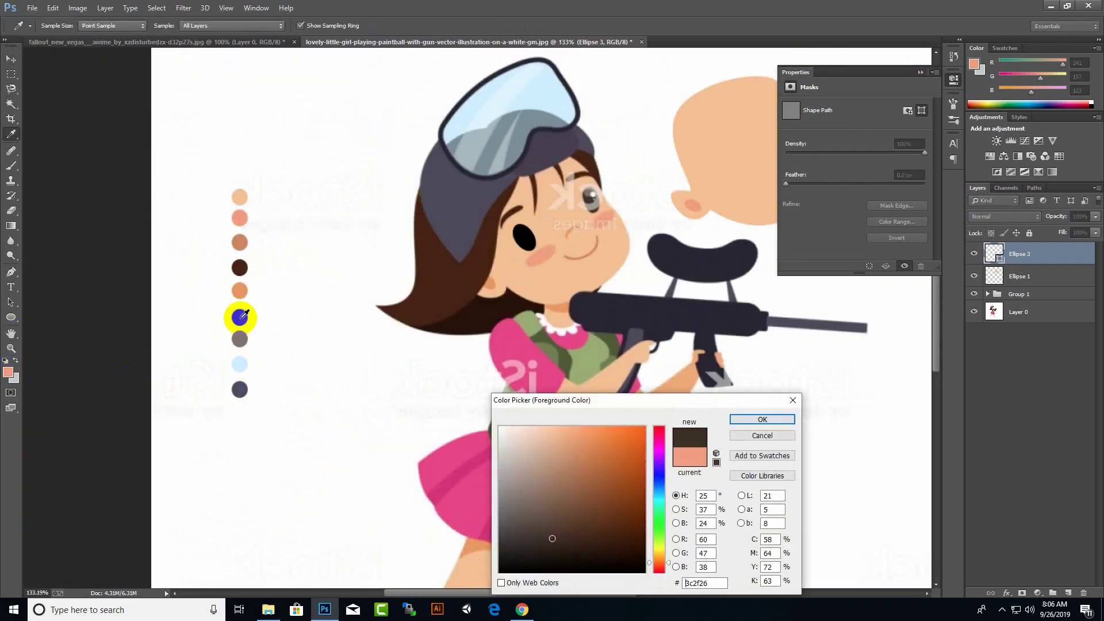
pyautogui.click(763, 420)
pyautogui.click(8, 371)
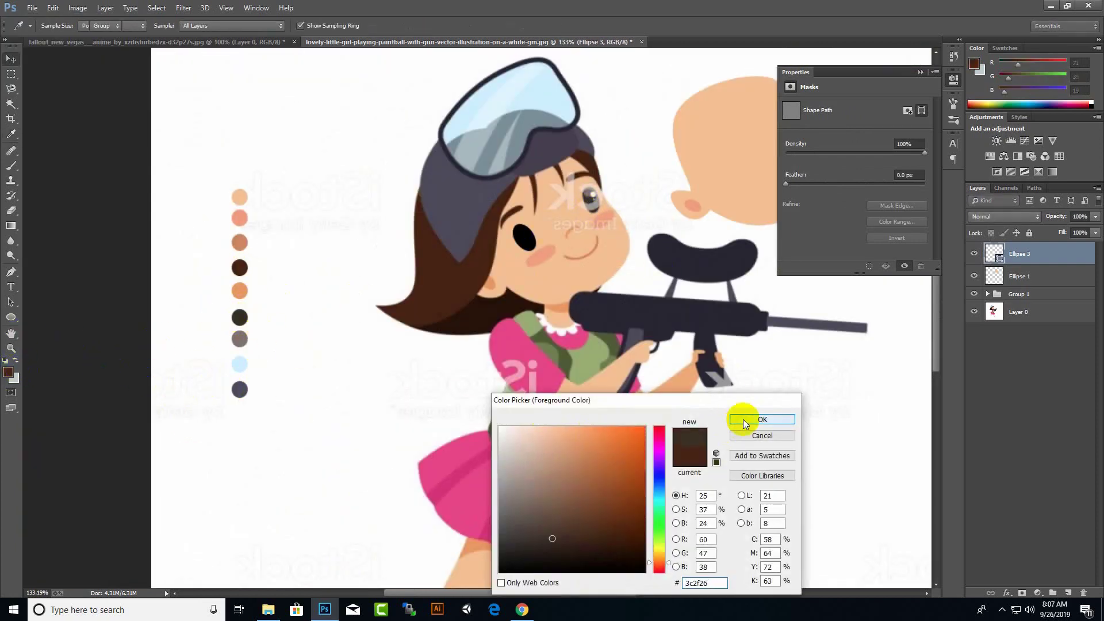
pyautogui.click(763, 419)
# Place a resized copy of the eye oval over the other eye.
pyautogui.scroll(3, 561, 253)
pyautogui.moveTo(561, 253)
pyautogui.mouseDown()
pyautogui.moveTo(636, 167)
pyautogui.moveTo(579, 183)
pyautogui.moveTo(633, 176)
pyautogui.moveTo(614, 154)
pyautogui.moveTo(667, 164)
pyautogui.moveTo(629, 166)
pyautogui.mouseUp()
pyautogui.hotkey('ctrl', 't')
pyautogui.press('Return')
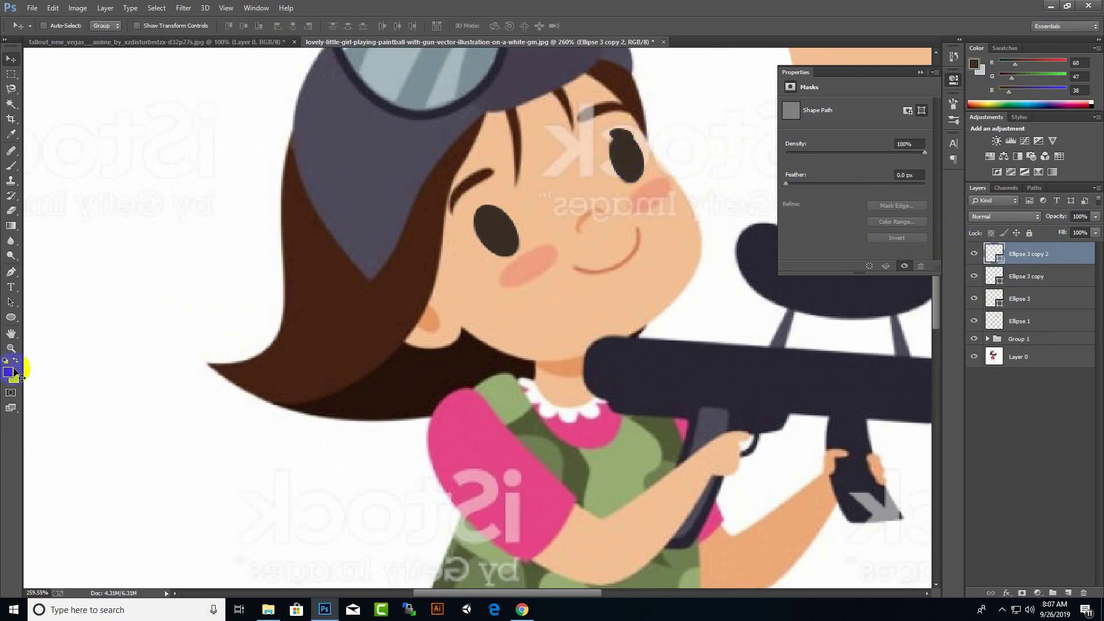
pyautogui.hotkey('ctrl', '0')
# Colour the Ellipse 3 copy grey-brown, move it onto the right eye and shrink it.
pyautogui.click(175, 370)
pyautogui.click(761, 419)
pyautogui.scroll(5, 567, 218)
pyautogui.rightClick(567, 222)
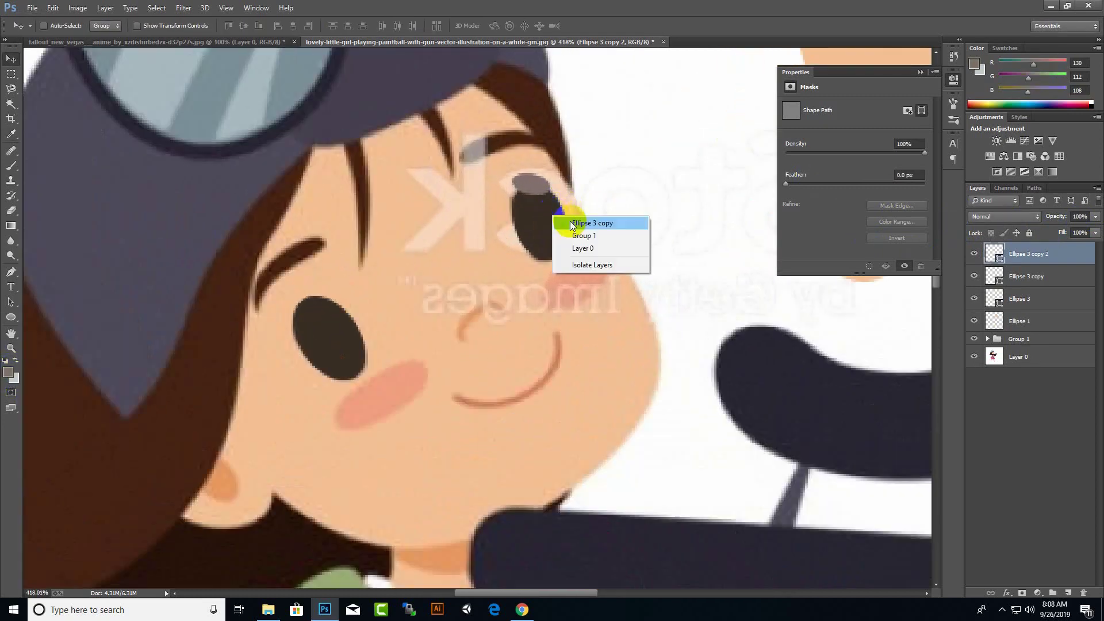
pyautogui.click(575, 197)
pyautogui.moveTo(549, 198)
pyautogui.mouseDown()
pyautogui.moveTo(594, 195)
pyautogui.moveTo(599, 210)
pyautogui.moveTo(580, 229)
pyautogui.moveTo(623, 203)
pyautogui.mouseUp()
pyautogui.hotkey('ctrl', 't')
pyautogui.press('Return')
# Duplicate the grey oval as another highlight with a transform.
pyautogui.hotkey('ctrl', 'alt', 't')
pyautogui.scroll(5, 599, 211)
pyautogui.hotkey('ctrl', 'z')
pyautogui.press('Return')
pyautogui.scroll(-5, 658, 255)
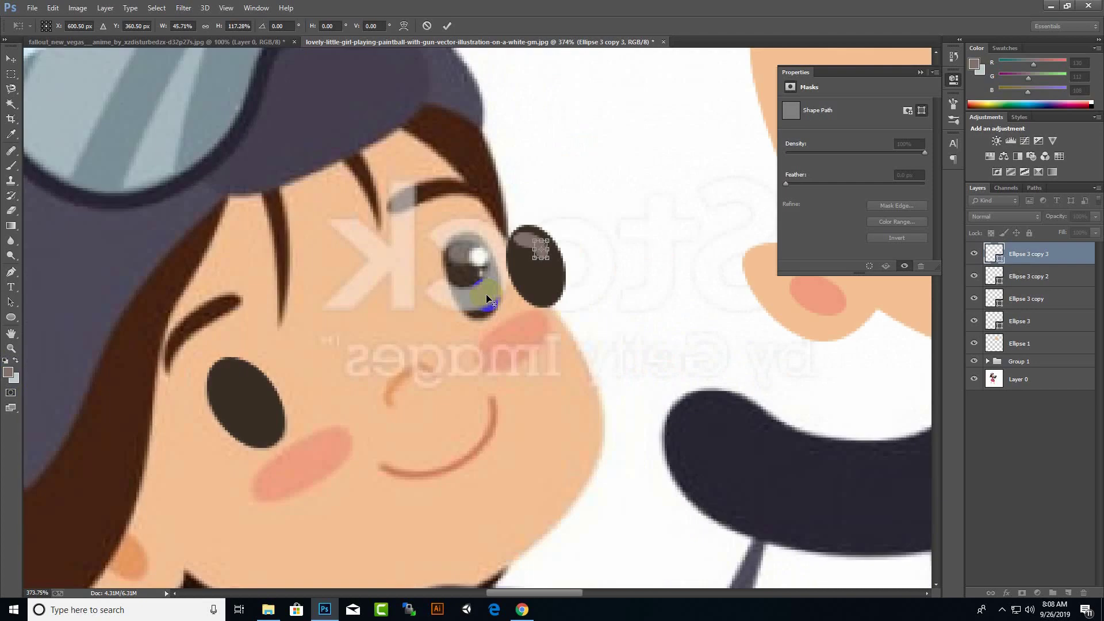
pyautogui.scroll(-5, 485, 291)
# Add a small white highlight ellipse on the right-hand eye.
pyautogui.click(8, 373)
pyautogui.click(761, 426)
pyautogui.scroll(6, 506, 281)
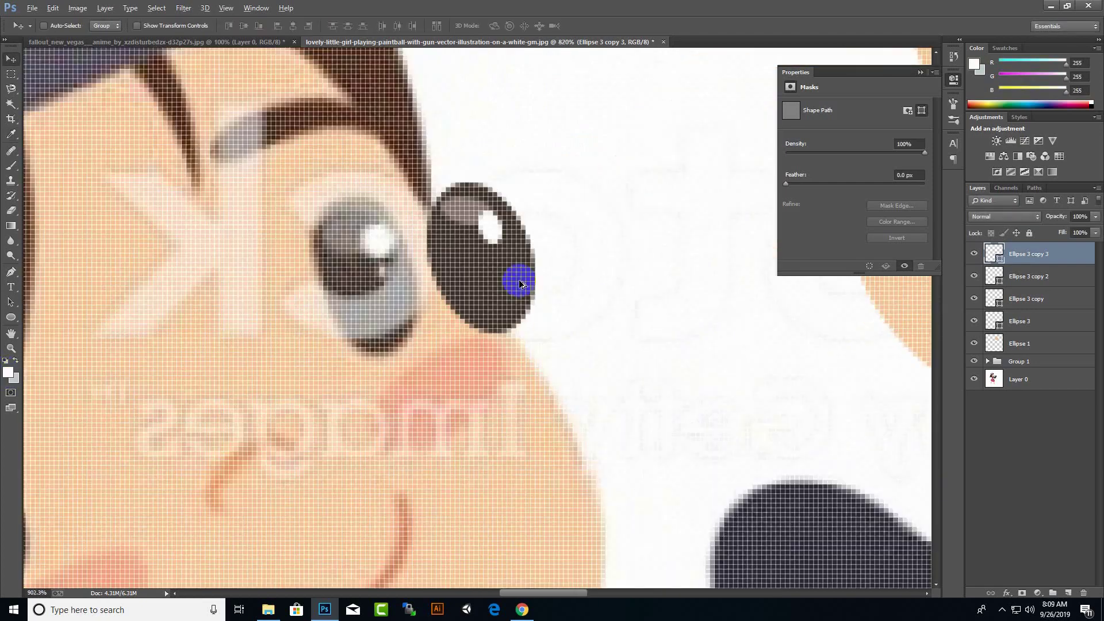
pyautogui.moveTo(485, 277); pyautogui.dragTo(493, 280)
pyautogui.scroll(-1, 494, 282)
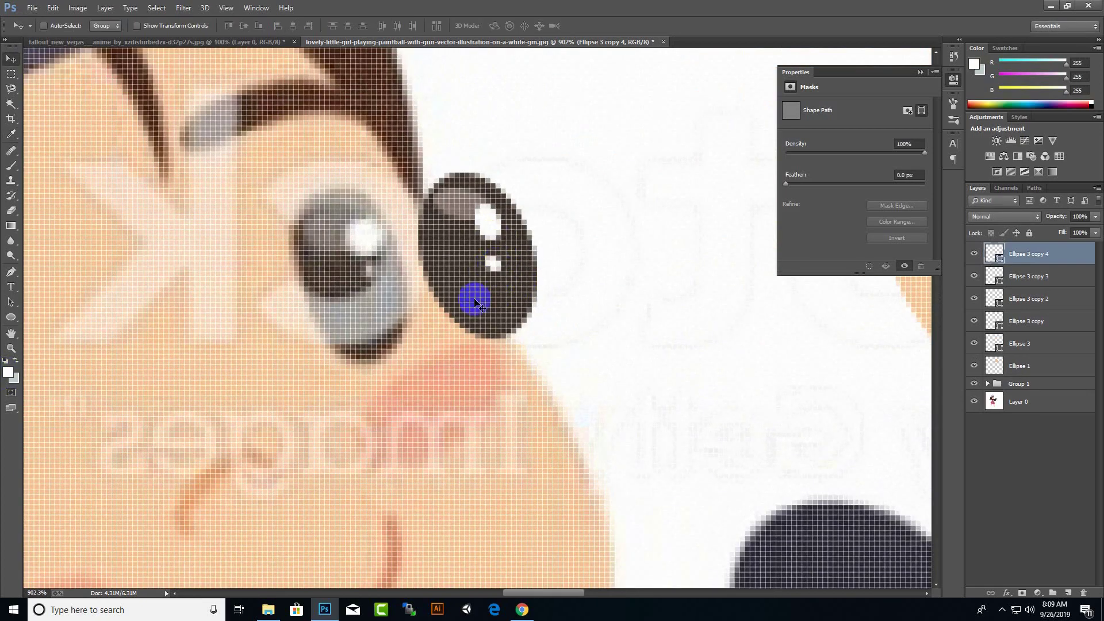
pyautogui.scroll(-1, 495, 285)
pyautogui.scroll(-2, 497, 291)
pyautogui.scroll(2, 499, 289)
# Rotate the Ellipse 3 copy 2 highlight slightly and reposition the left-hand eye oval.
pyautogui.keyDown('ctrl'); pyautogui.click(490, 402); pyautogui.keyUp('ctrl')
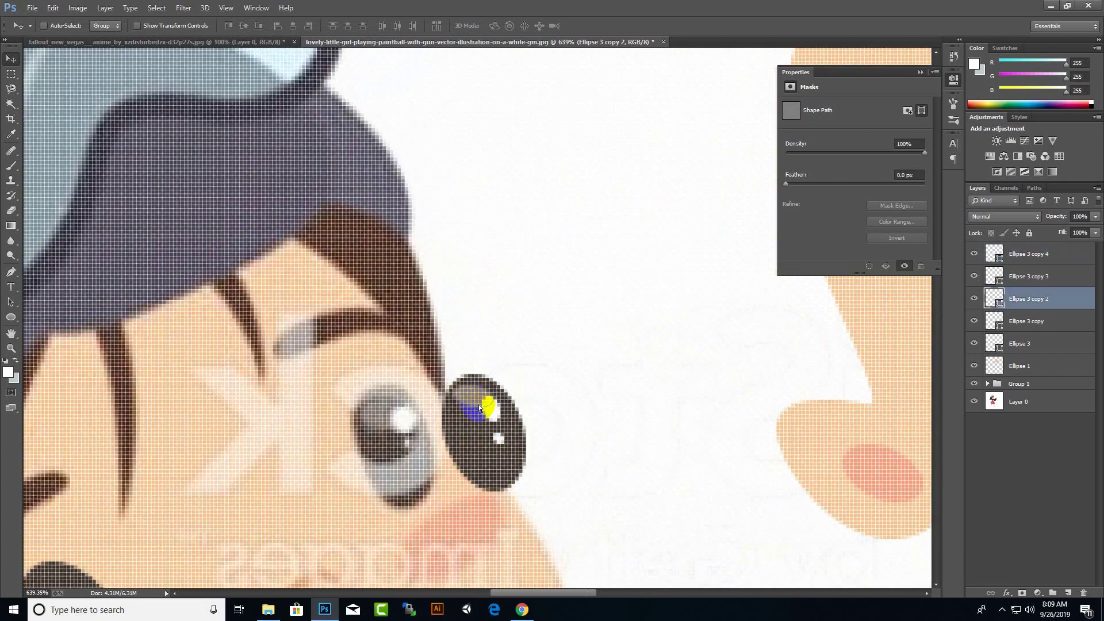
pyautogui.hotkey('ctrl', 't')
pyautogui.moveTo(508, 409); pyautogui.dragTo(509, 406)
pyautogui.press('Return')
pyautogui.scroll(-3, 473, 420)
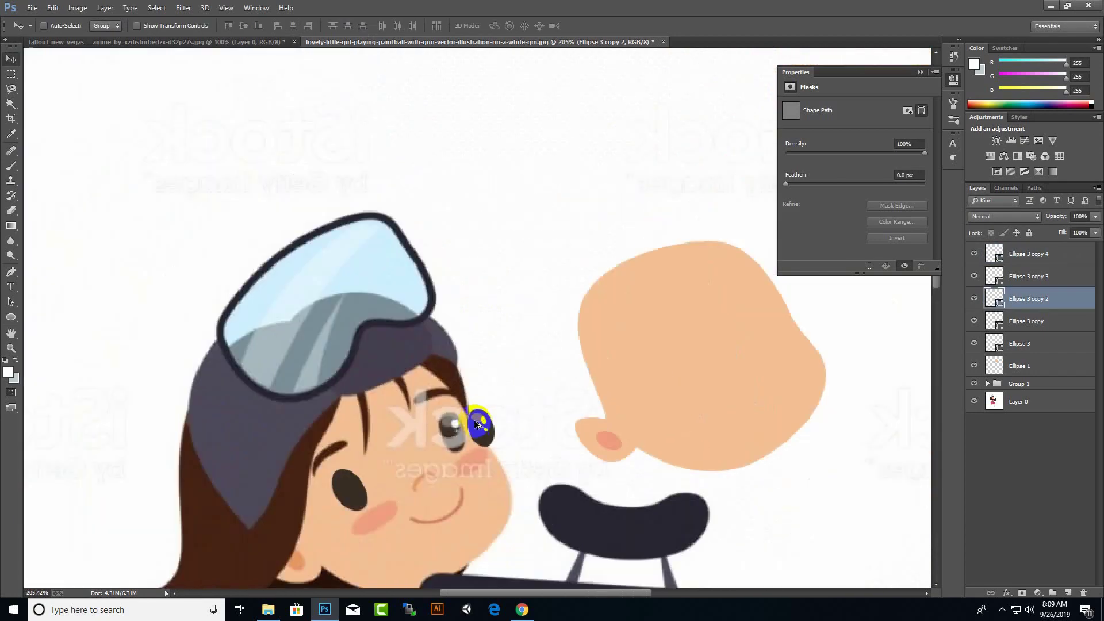
pyautogui.scroll(1, 460, 395)
pyautogui.moveTo(259, 485); pyautogui.dragTo(282, 508)
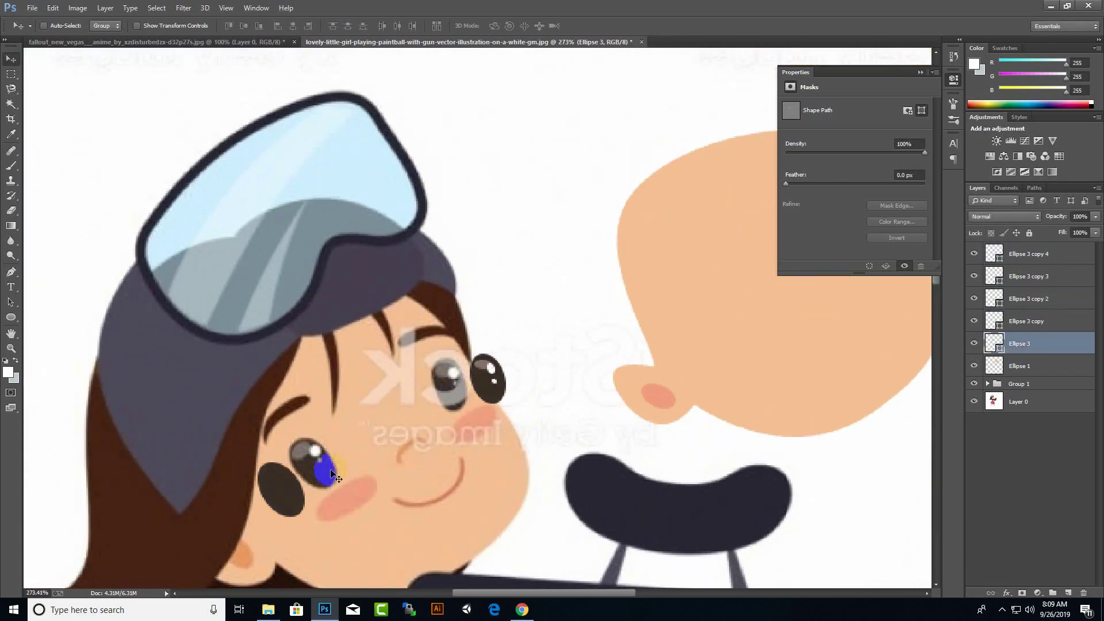
pyautogui.scroll(2, 332, 476)
# Delete the extra grey highlight ovals and copy the highlights onto the left-hand eye.
pyautogui.click(1030, 299)
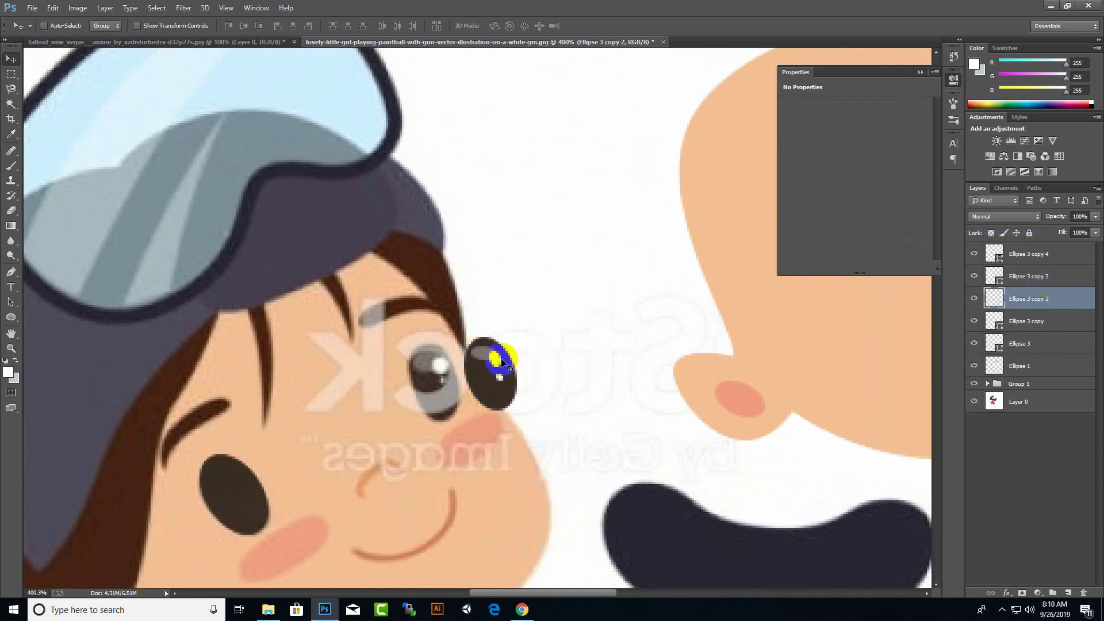
pyautogui.press('Delete')
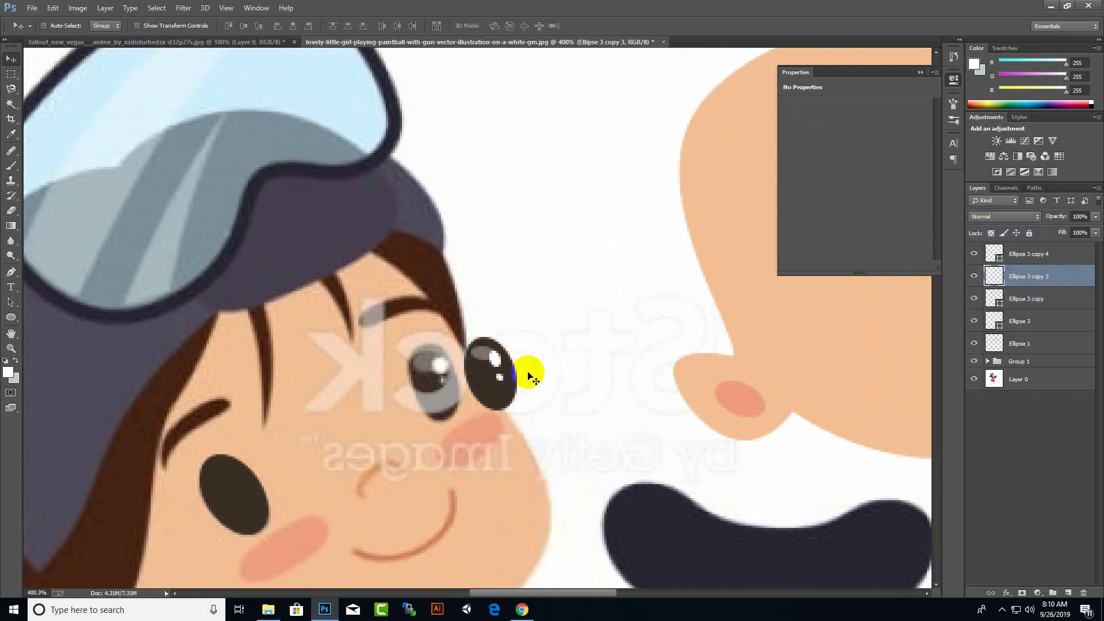
pyautogui.press('Delete')
pyautogui.moveTo(512, 377); pyautogui.dragTo(239, 483)
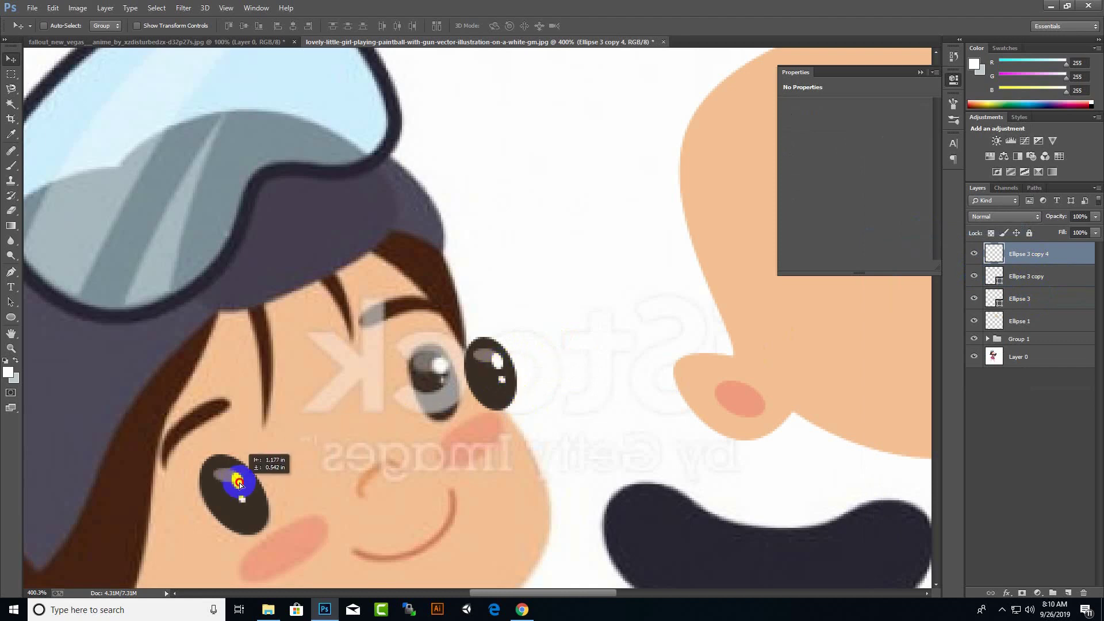
pyautogui.scroll(-3, 330, 443)
pyautogui.click(1030, 298)
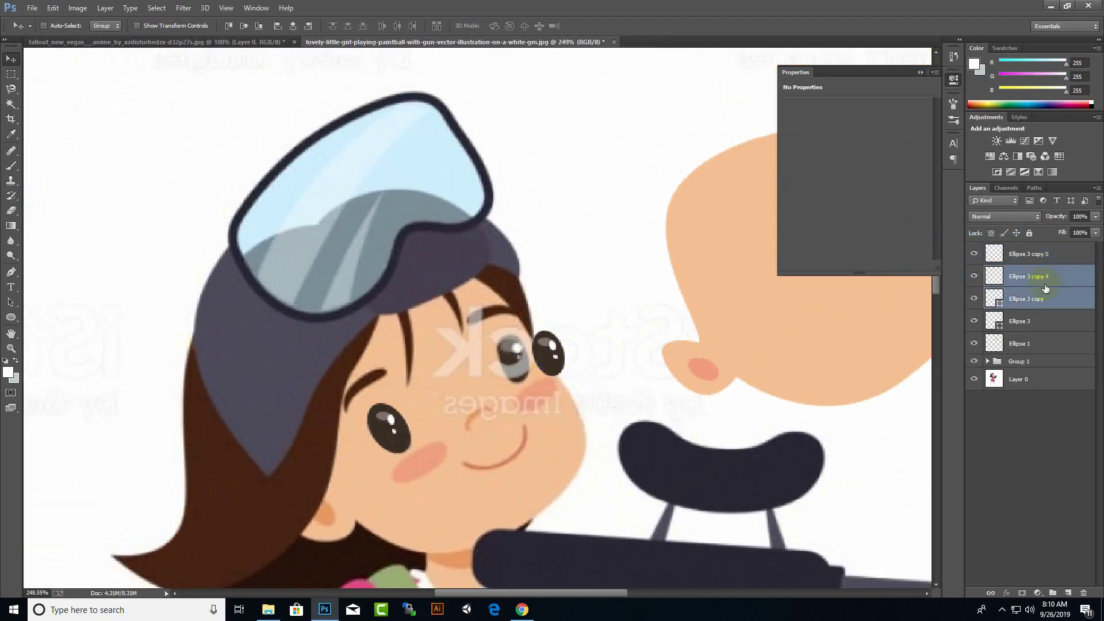
pyautogui.press('Delete')
# Select the eye and highlight layers together for merging.
pyautogui.scroll(5, 518, 372)
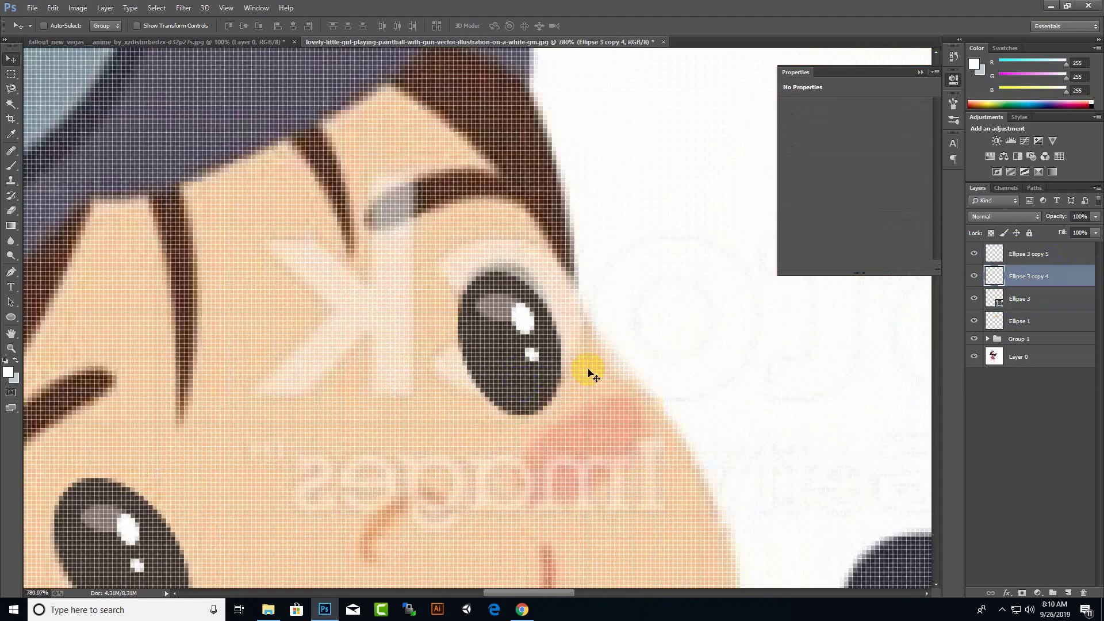
pyautogui.scroll(-4, 587, 370)
pyautogui.scroll(3, 721, 340)
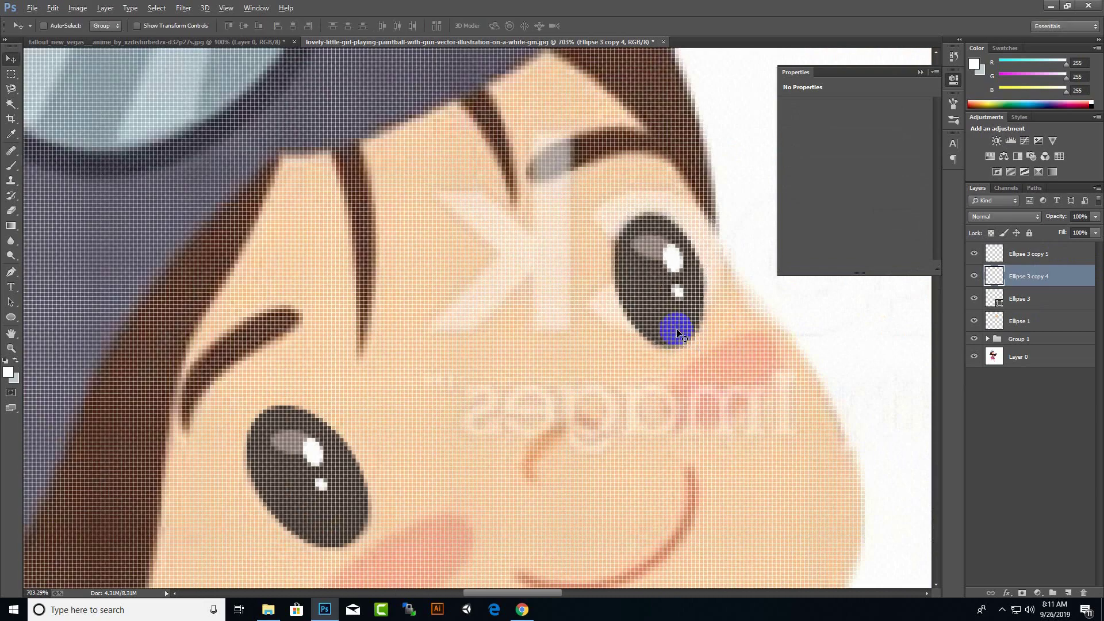
pyautogui.scroll(-5, 673, 322)
pyautogui.moveTo(907, 301); pyautogui.dragTo(516, 401)
pyautogui.rightClick(1016, 296)
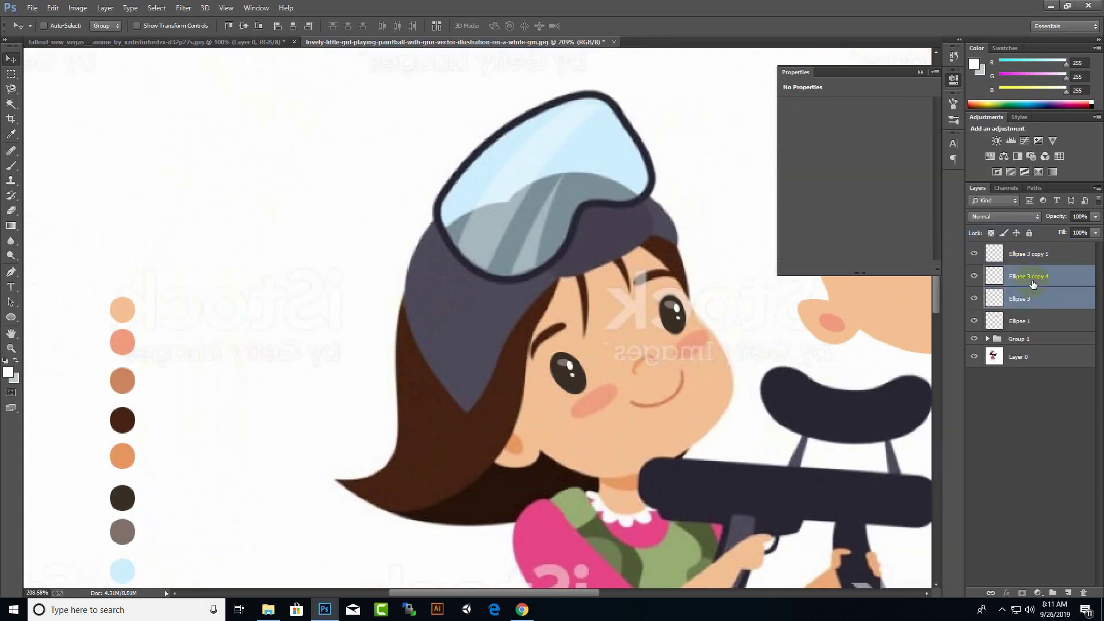
# Undo the last change and move the eyes onto the recreated head.
pyautogui.hotkey('ctrl', 'z')
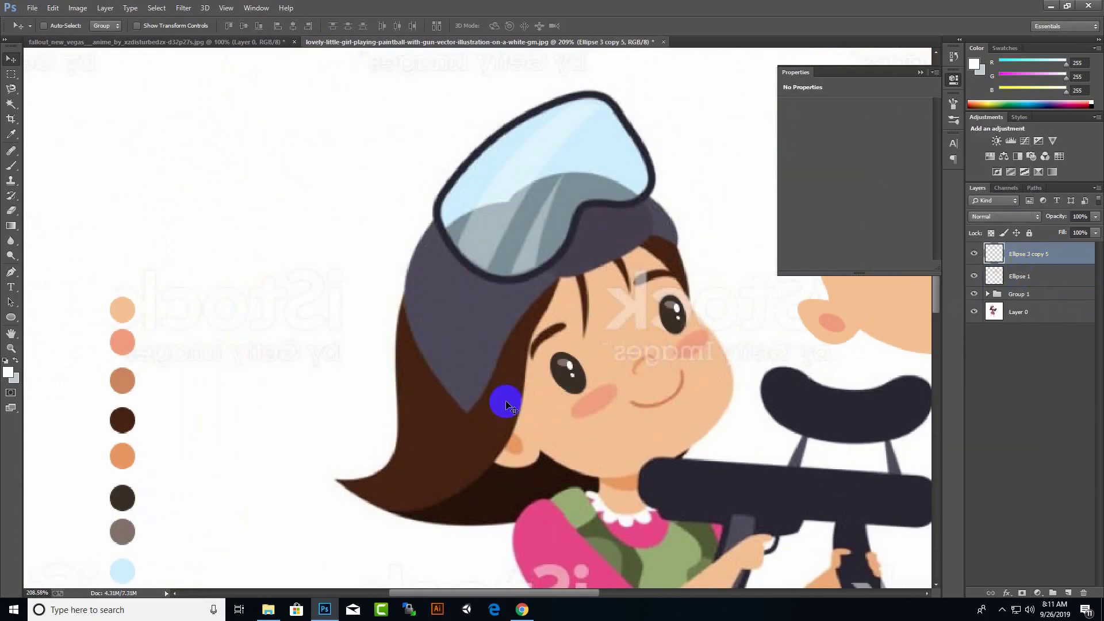
pyautogui.scroll(-3, 900, 87)
pyautogui.scroll(2, 748, 172)
pyautogui.moveTo(506, 406); pyautogui.dragTo(873, 259)
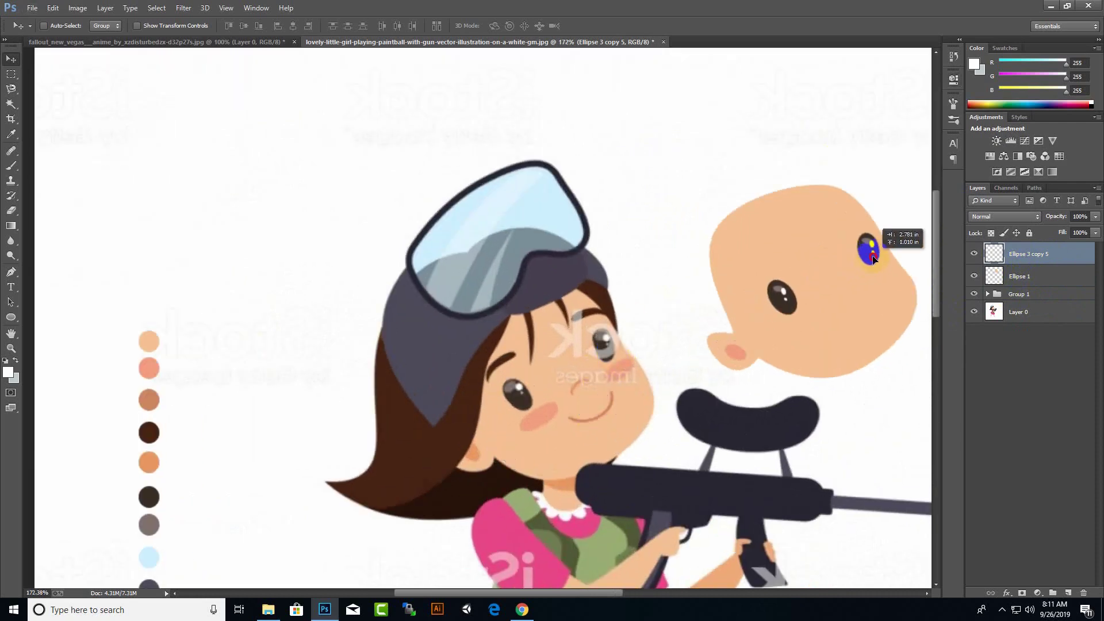
pyautogui.scroll(-2, 871, 278)
pyautogui.scroll(2, 588, 447)
# Draw a small pink ellipse blush on the cheek and rotate it to match.
pyautogui.press('u')
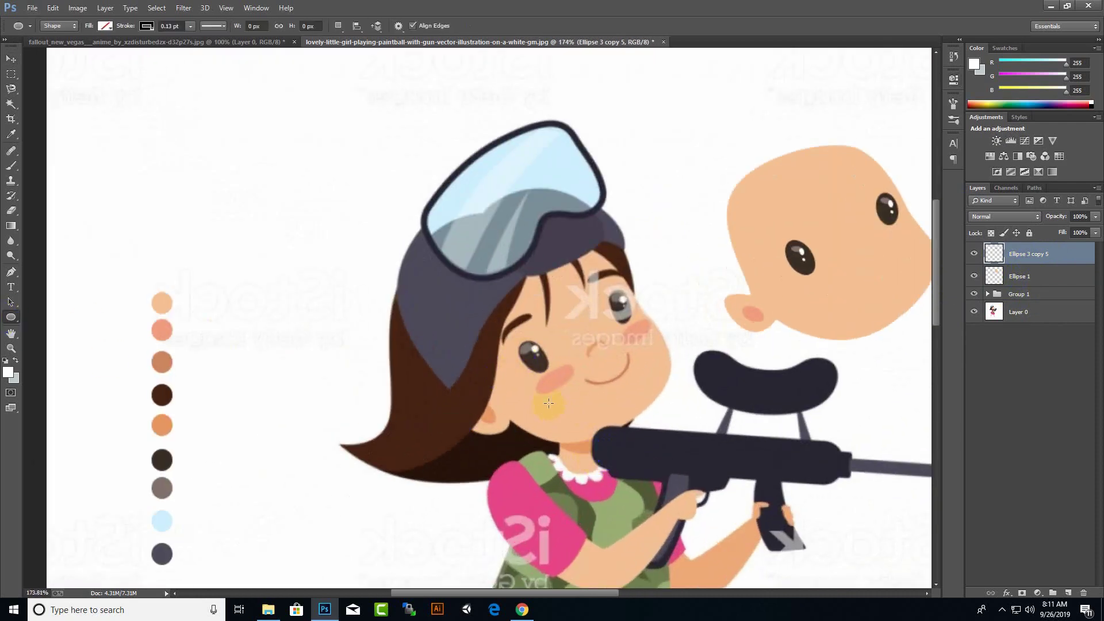
pyautogui.click(104, 26)
pyautogui.moveTo(577, 391); pyautogui.dragTo(569, 377)
pyautogui.click(90, 81)
pyautogui.click(105, 25)
pyautogui.hotkey('ctrl', 't')
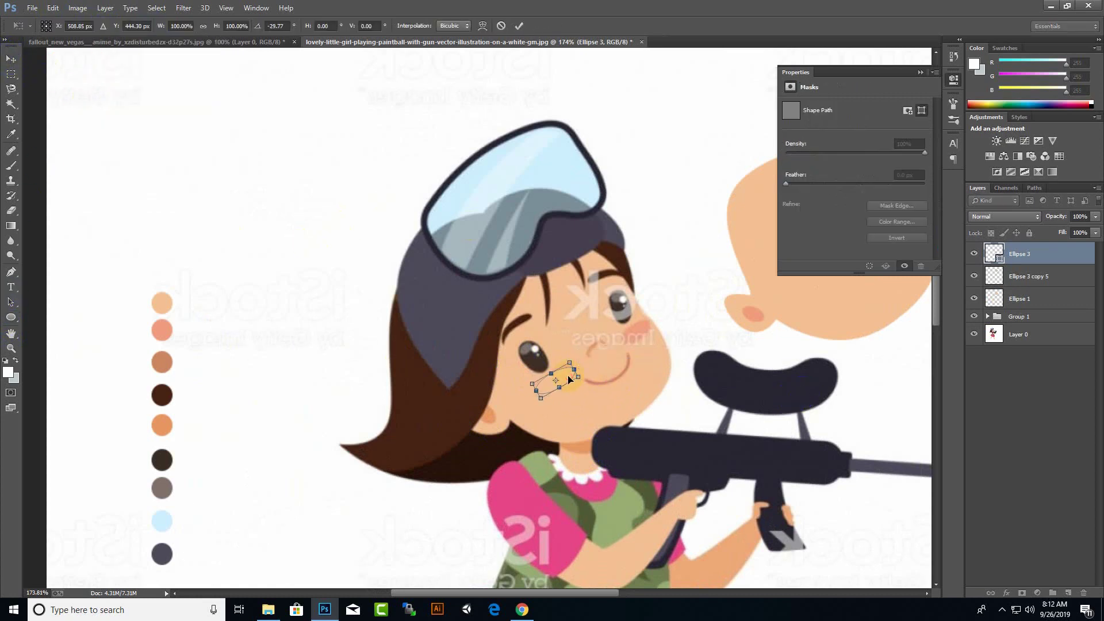
pyautogui.click(162, 330)
# Duplicate the blush ellipse onto the other cheek.
pyautogui.click(748, 422)
pyautogui.hotkey('ctrl', 't')
pyautogui.moveTo(638, 337); pyautogui.dragTo(630, 338)
pyautogui.scroll(5, 630, 338)
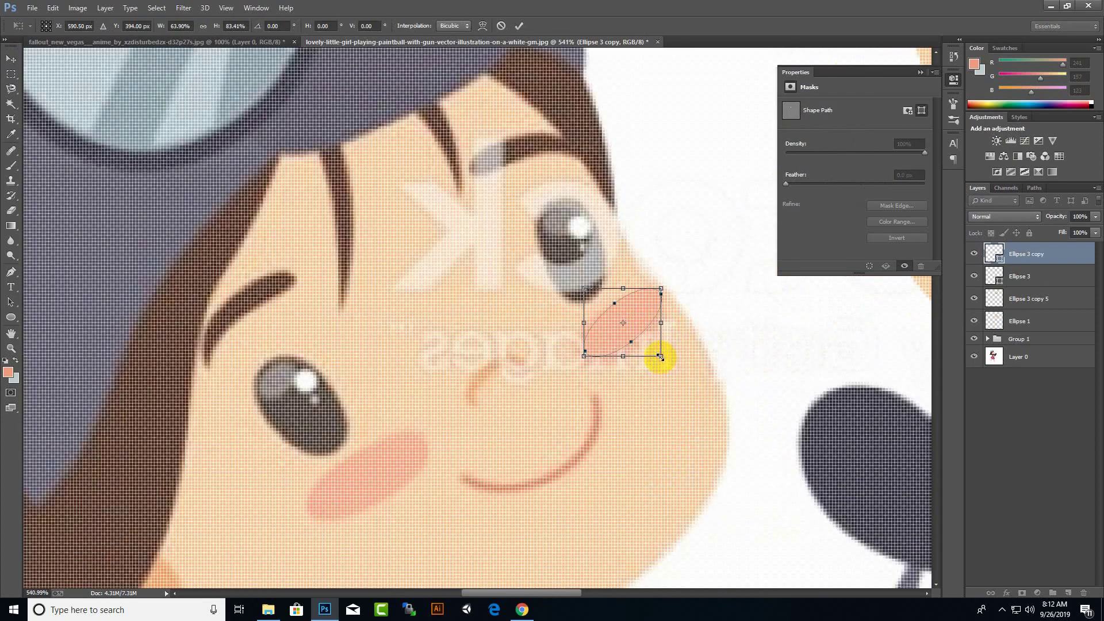
pyautogui.press('Return')
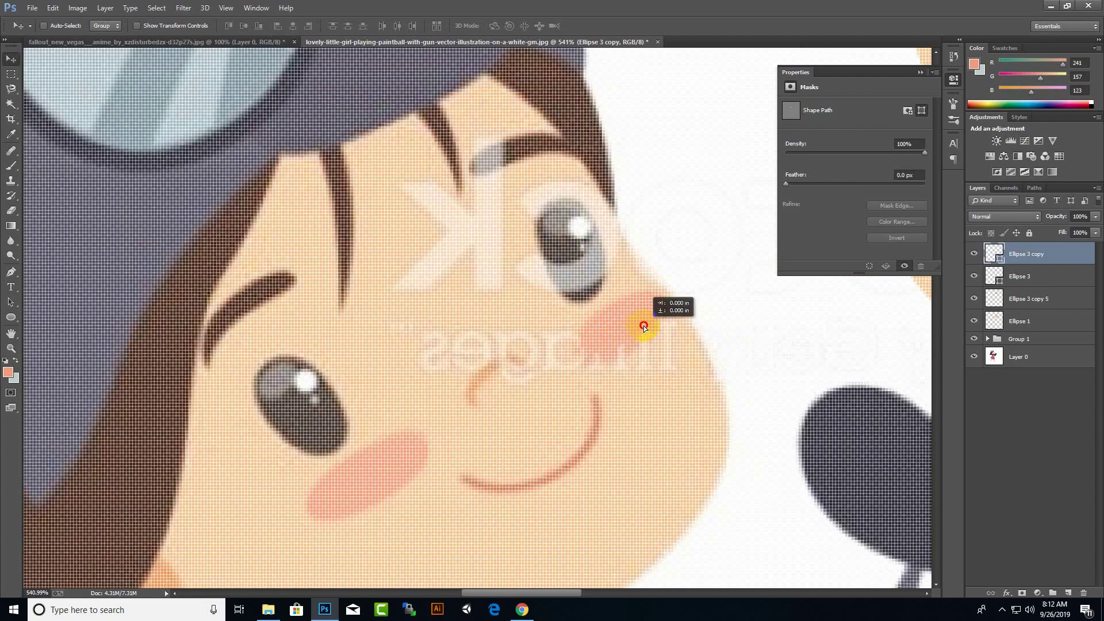
# Resize the left cheek blush and reposition the eyes on the recreated head.
pyautogui.click(417, 459)
pyautogui.hotkey('ctrl', 't')
pyautogui.moveTo(417, 459); pyautogui.dragTo(408, 469)
pyautogui.press('Return')
pyautogui.scroll(-3, 432, 448)
pyautogui.scroll(-3, 575, 380)
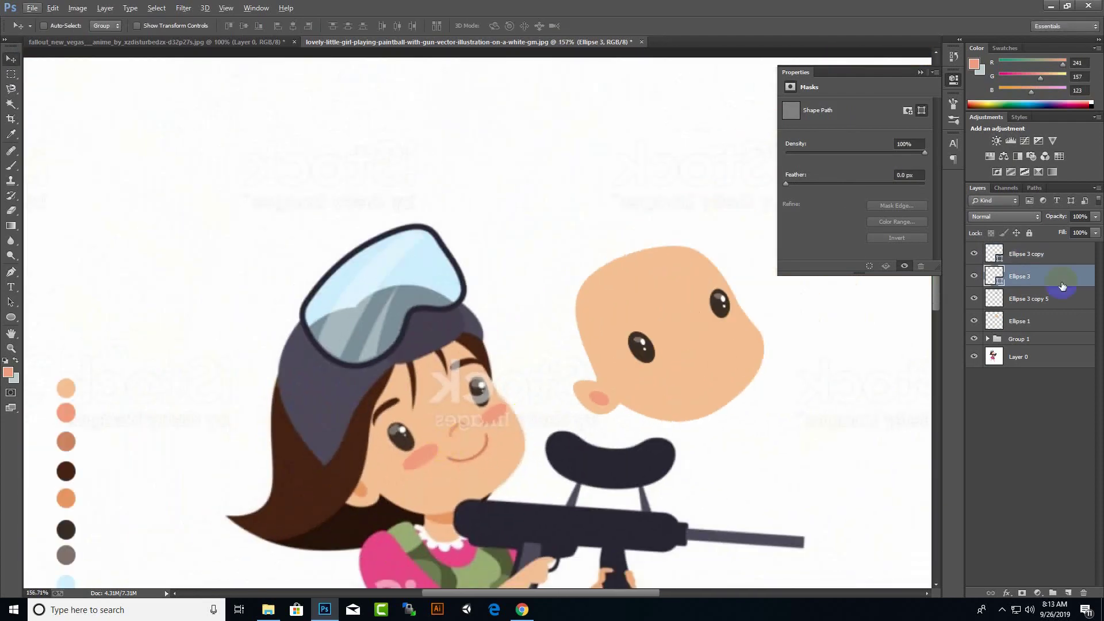
pyautogui.keyDown('ctrl'); pyautogui.keyDown('shift'); pyautogui.click(581, 397); pyautogui.keyUp('shift'); pyautogui.keyUp('ctrl')
pyautogui.moveTo(581, 397)
pyautogui.mouseDown()
pyautogui.moveTo(496, 417)
pyautogui.moveTo(500, 384)
pyautogui.moveTo(738, 297)
pyautogui.mouseUp()
# Merge away the leftover Ellipse 1 layer and select both blush ellipses.
pyautogui.keyDown('ctrl'); pyautogui.keyDown('shift'); pyautogui.click(498, 417); pyautogui.keyUp('shift'); pyautogui.keyUp('ctrl')
pyautogui.hotkey('ctrl', 'e')
pyautogui.keyDown('ctrl'); pyautogui.click(477, 422); pyautogui.keyUp('ctrl')
pyautogui.keyDown('shift'); pyautogui.click(1048, 260); pyautogui.keyUp('shift')
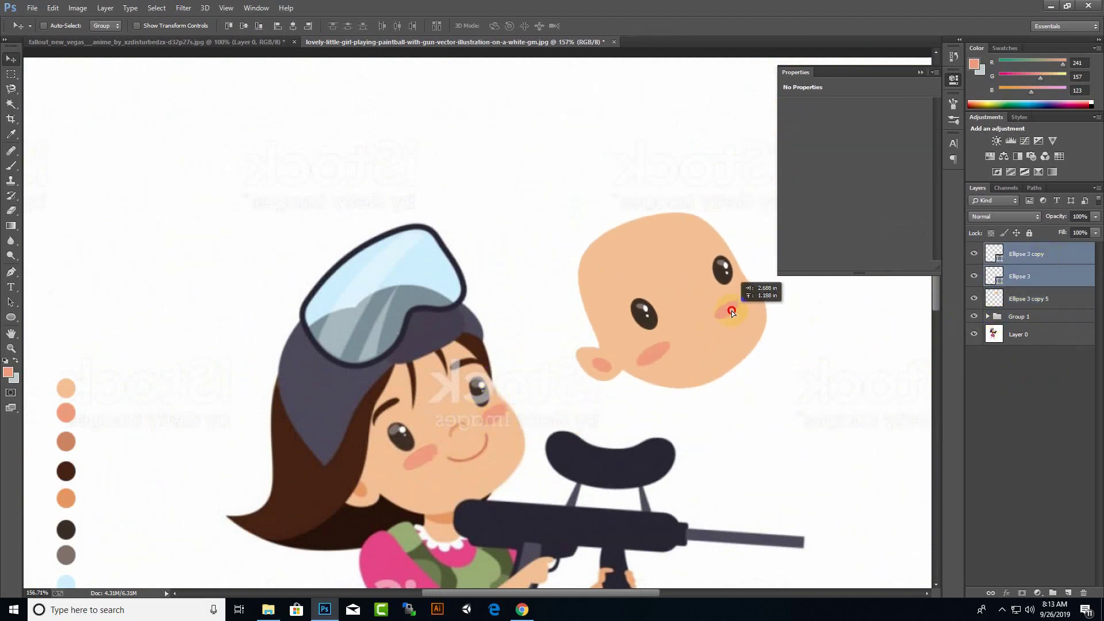
pyautogui.click(920, 72)
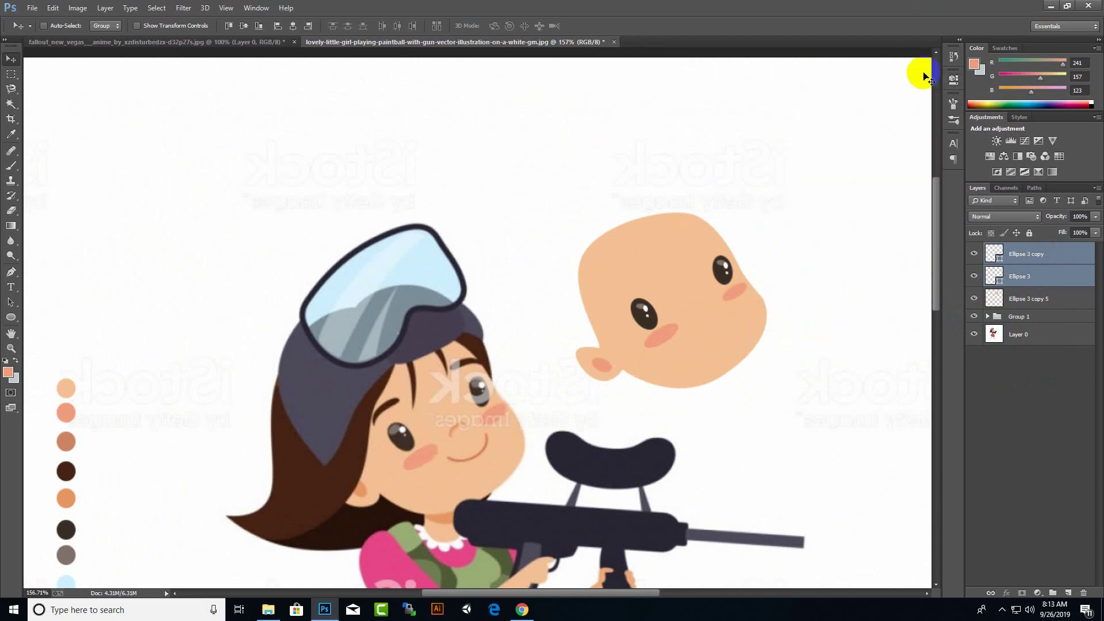
pyautogui.scroll(2, 518, 403)
# Trace the smile as a curved Pen path with no fill and adjusted stroke.
pyautogui.press('p')
pyautogui.click(458, 444)
pyautogui.moveTo(516, 410); pyautogui.dragTo(521, 357)
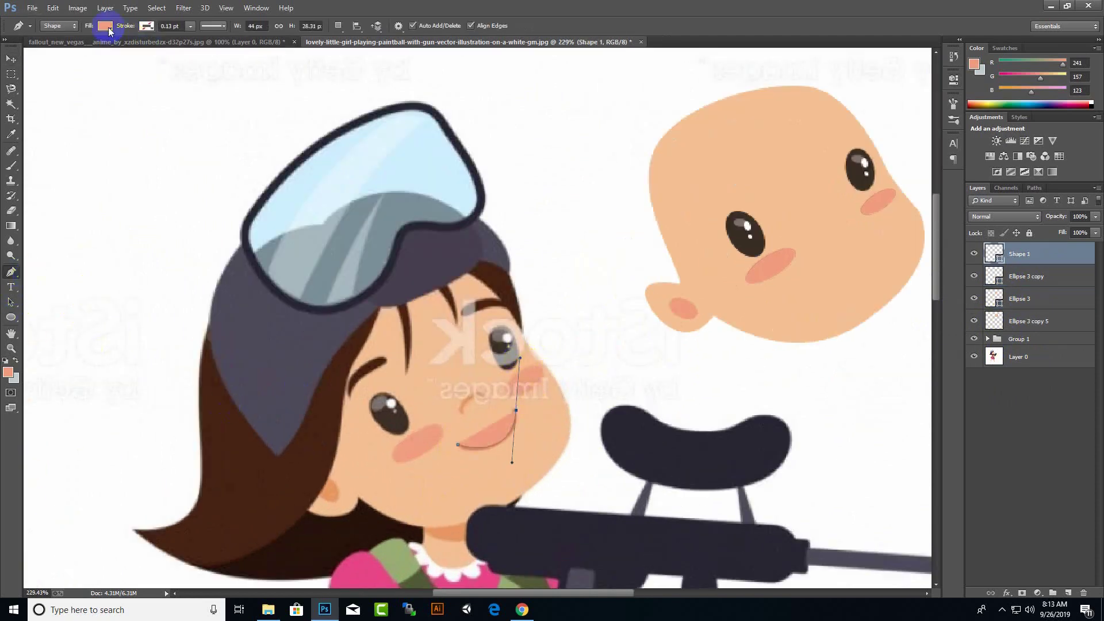
pyautogui.click(105, 26)
pyautogui.click(98, 48)
pyautogui.click(476, 312)
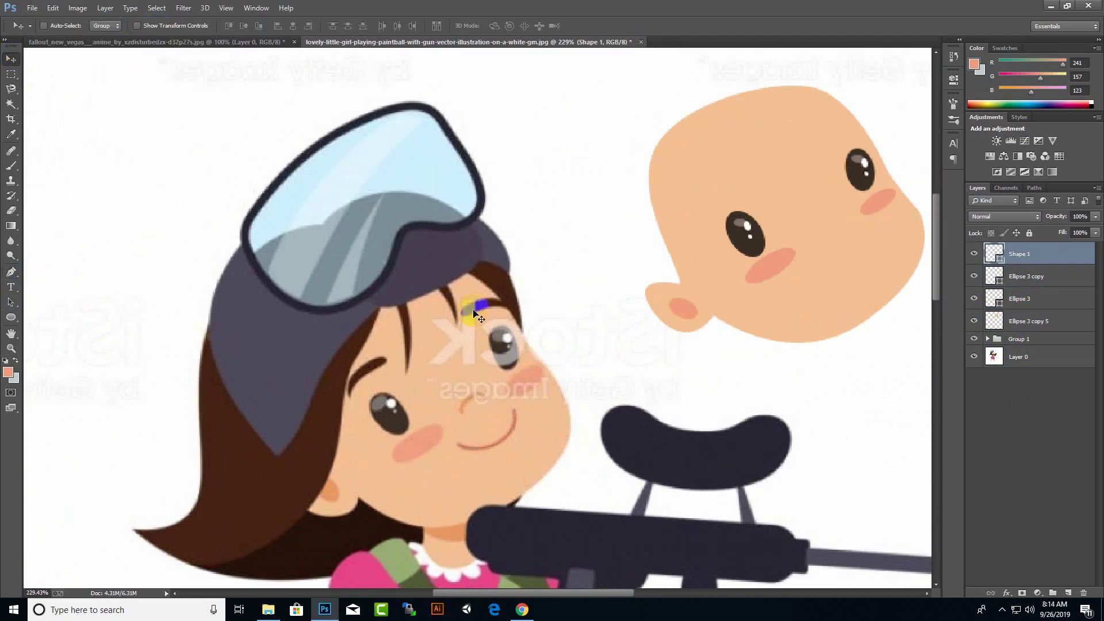
pyautogui.click(87, 83)
# Move the smile onto the new head, then copy it and shrink-flip the copy.
pyautogui.press('v')
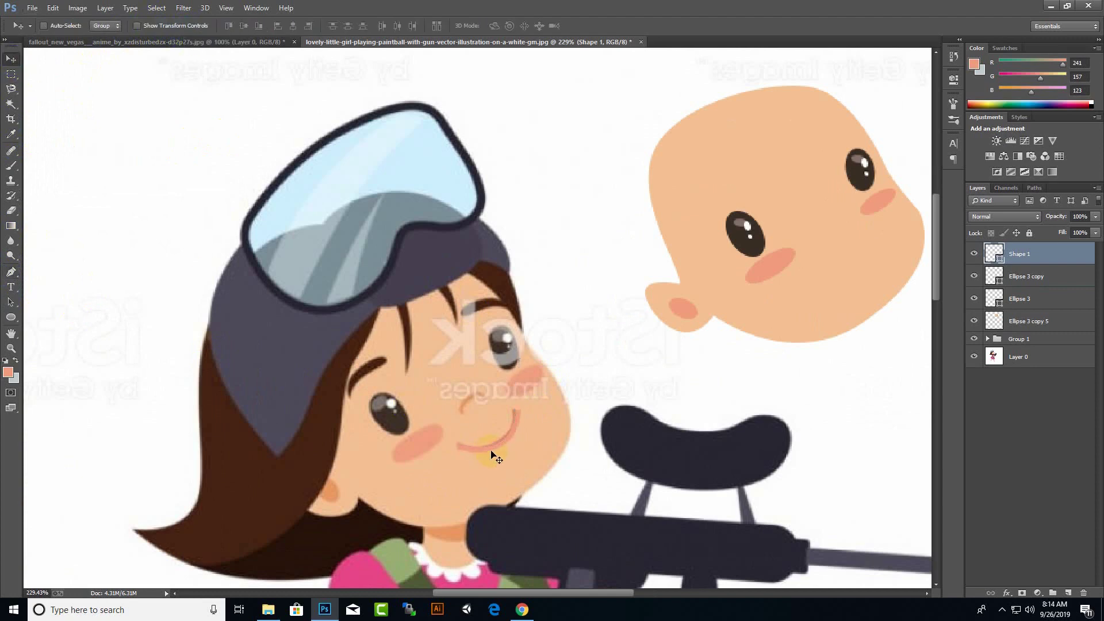
pyautogui.moveTo(496, 444); pyautogui.dragTo(850, 260)
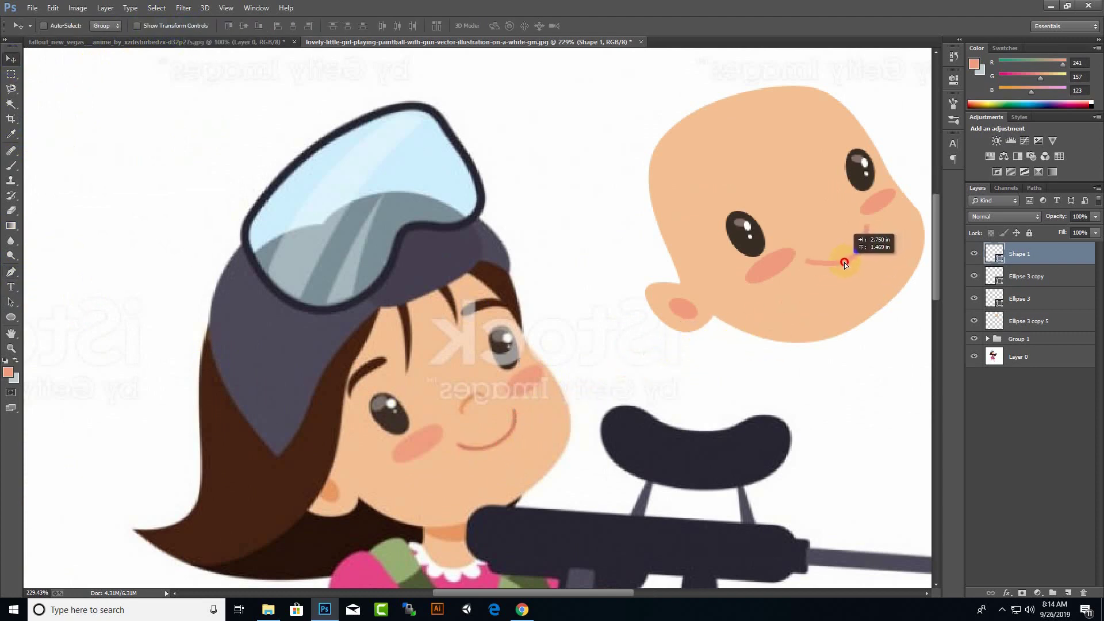
pyautogui.moveTo(850, 262); pyautogui.dragTo(832, 255)
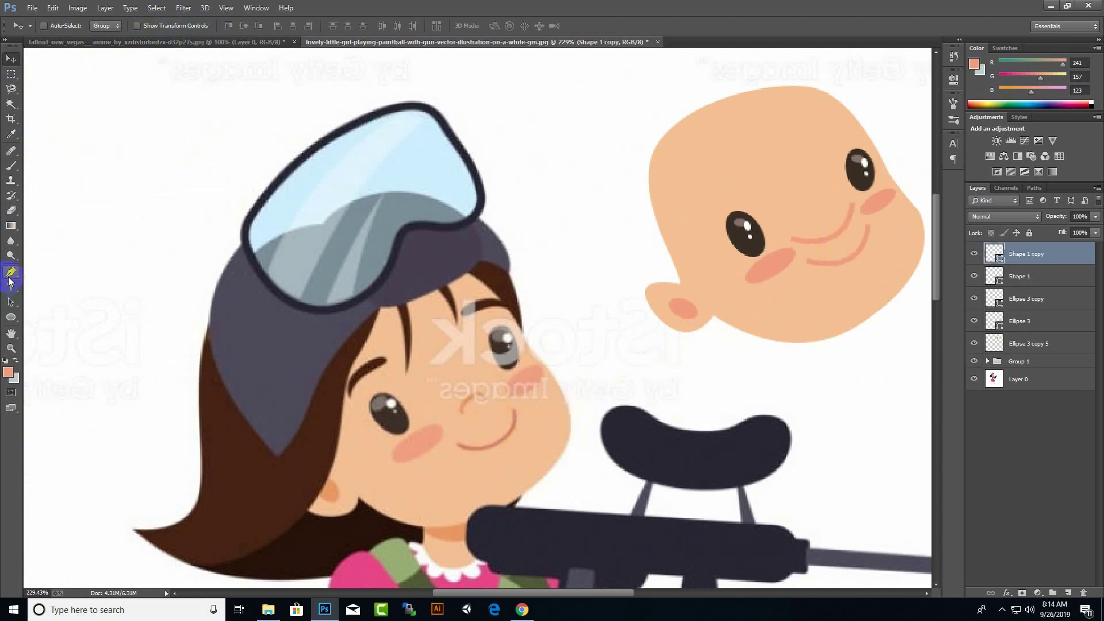
pyautogui.click(11, 276)
pyautogui.click(104, 26)
pyautogui.hotkey('ctrl', 't')
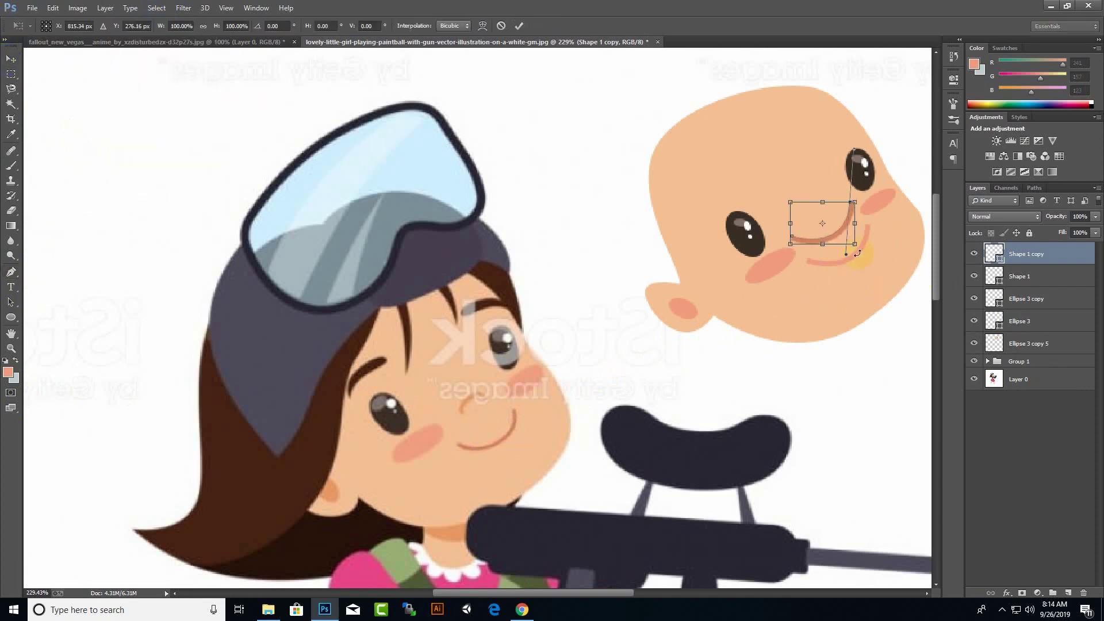
pyautogui.moveTo(850, 255)
pyautogui.mouseDown()
pyautogui.moveTo(826, 163)
pyautogui.moveTo(836, 183)
pyautogui.moveTo(805, 225)
pyautogui.mouseUp()
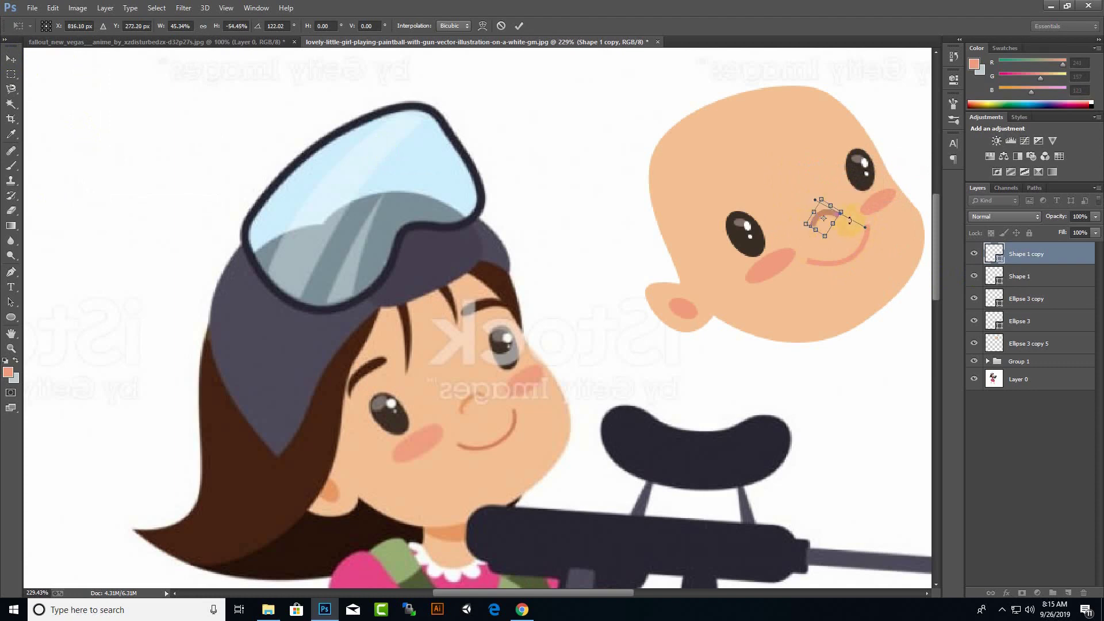
pyautogui.press('Return')
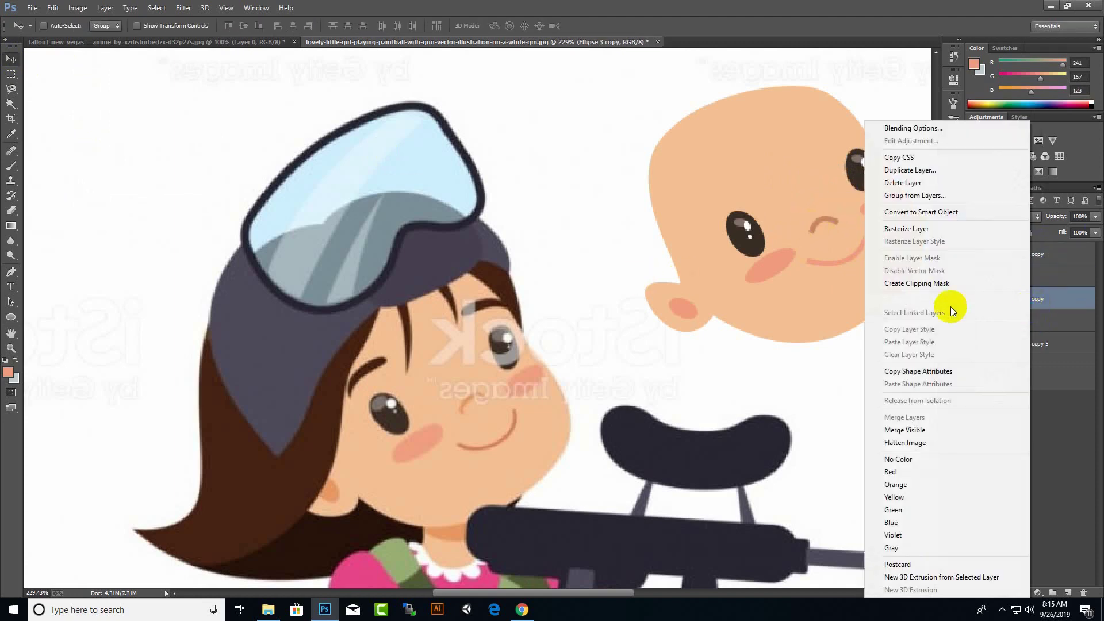
# Merge the face layers and save as playergirl.psd in the charachterart folder.
pyautogui.rightClick(1030, 344)
pyautogui.click(911, 283)
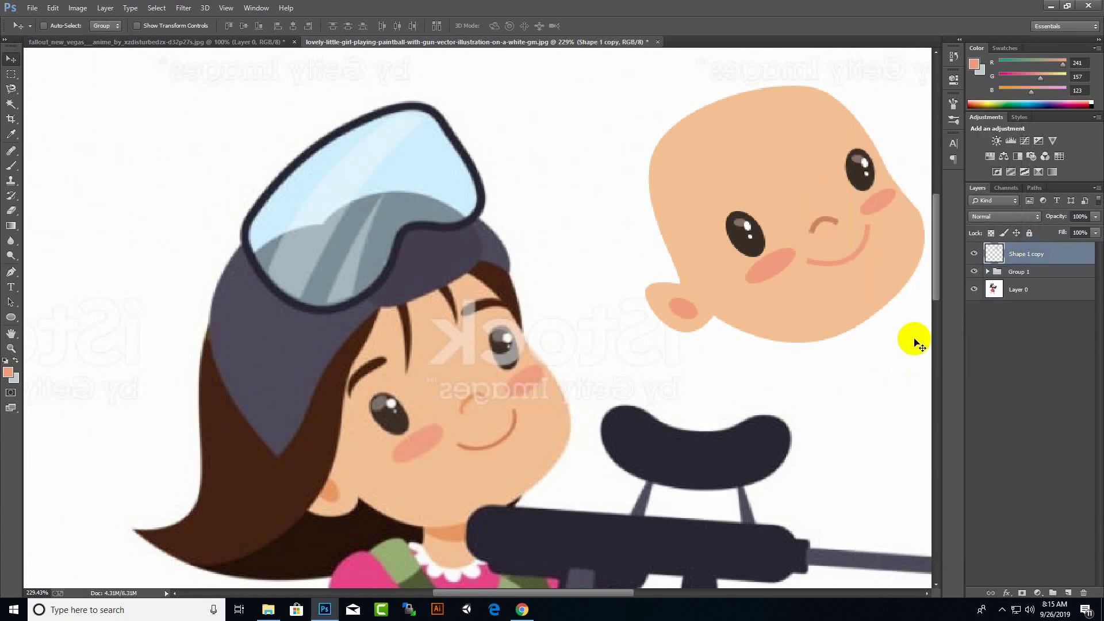
pyautogui.hotkey('ctrl', 's')
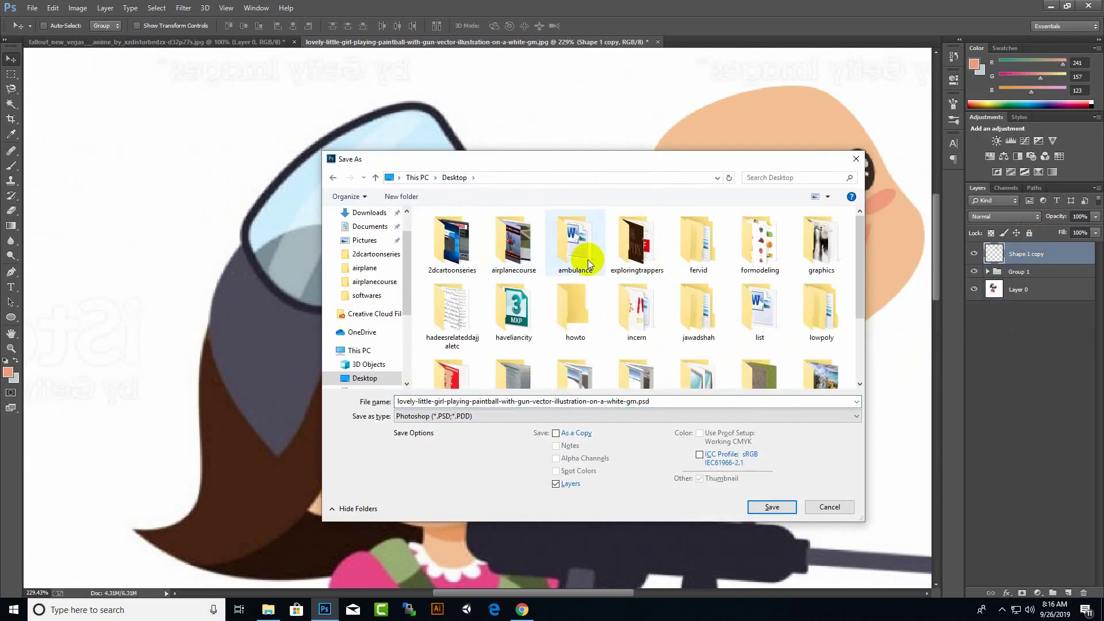
pyautogui.scroll(1, 629, 290)
pyautogui.doubleClick(817, 293)
pyautogui.doubleClick(444, 230)
pyautogui.click(452, 244)
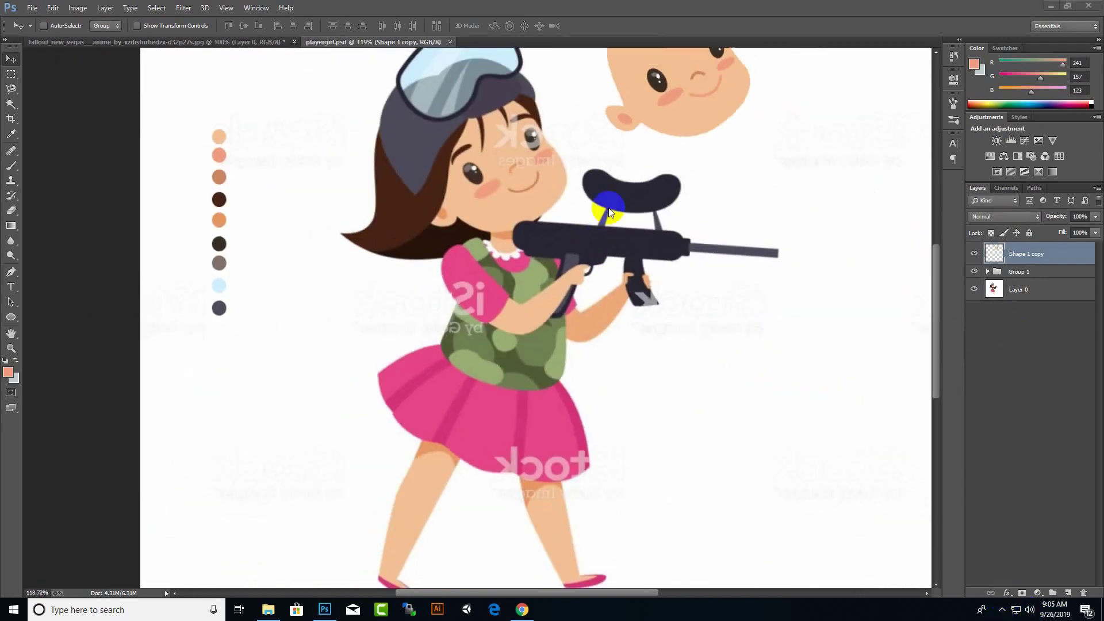
pyautogui.scroll(5, 611, 213)
# Trace both eyebrows with the Pen tool in the hair's dark brown.
pyautogui.press('p')
pyautogui.click(393, 237)
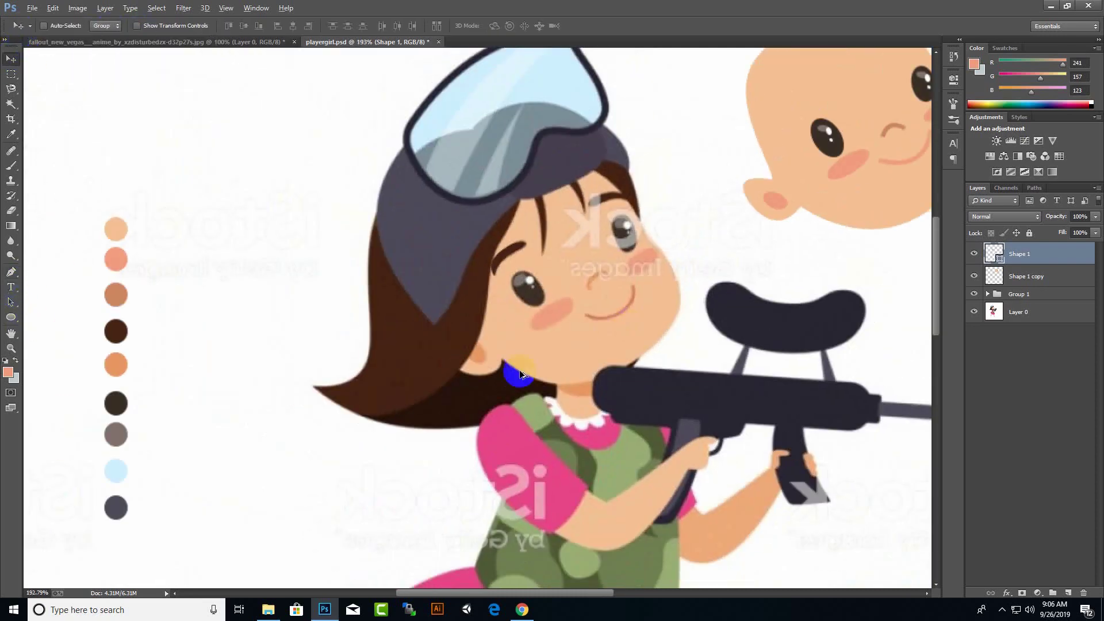
pyautogui.click(764, 419)
pyautogui.click(459, 276)
pyautogui.scroll(3, 458, 276)
pyautogui.press('p')
pyautogui.click(563, 213)
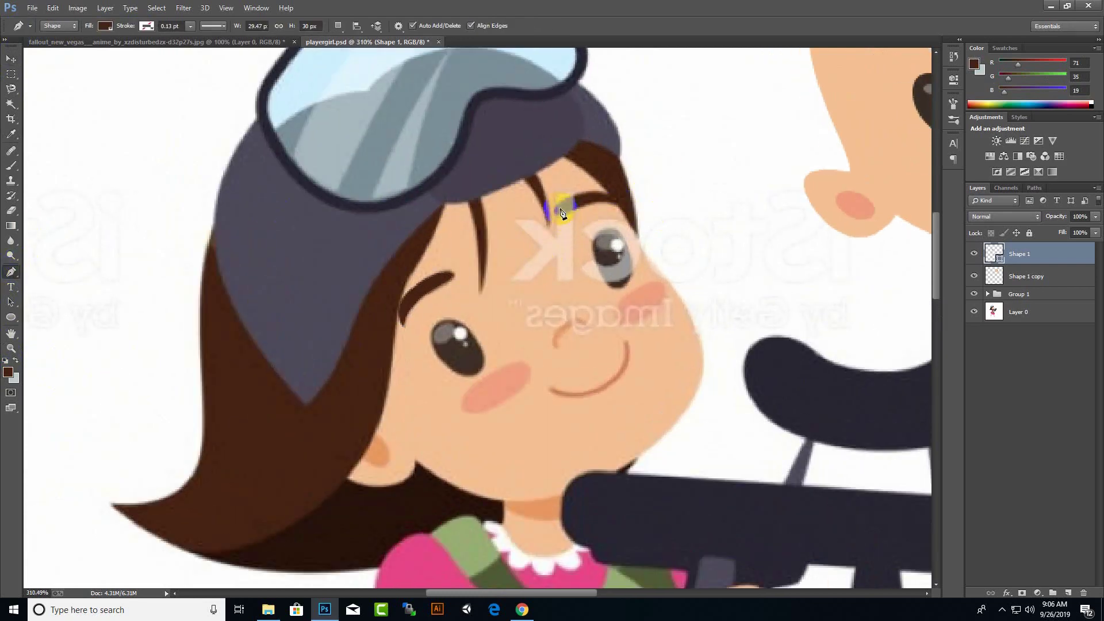
pyautogui.click(577, 193)
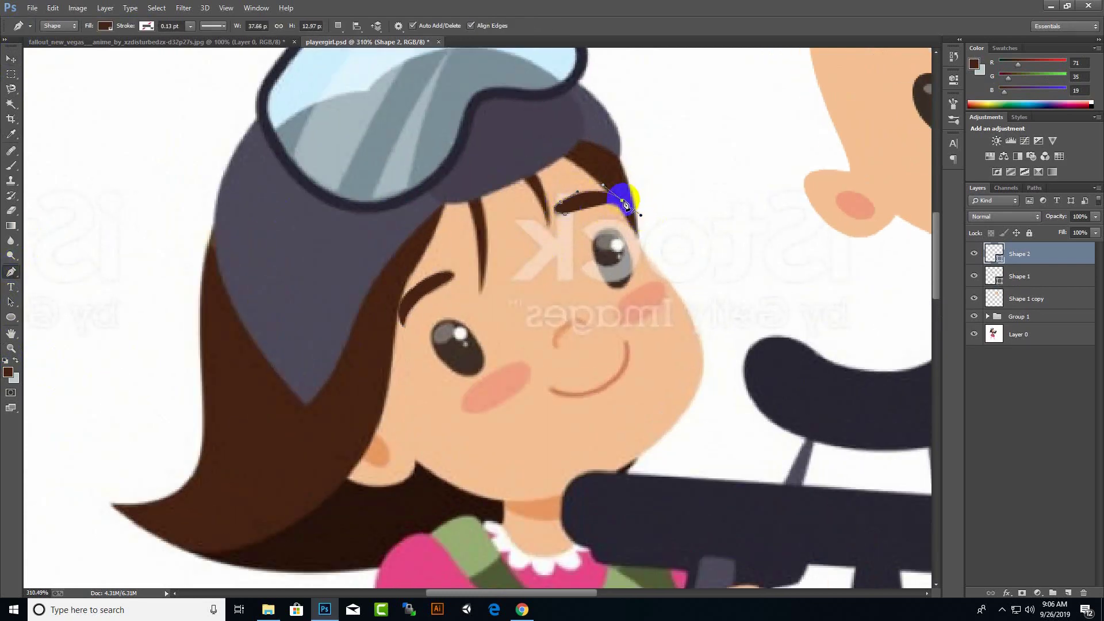
# Move both eyebrows onto the recreated head and merge them with Ctrl+E.
pyautogui.press('v')
pyautogui.scroll(-4, 341, 299)
pyautogui.keyDown('shift'); pyautogui.click(1046, 285); pyautogui.keyUp('shift')
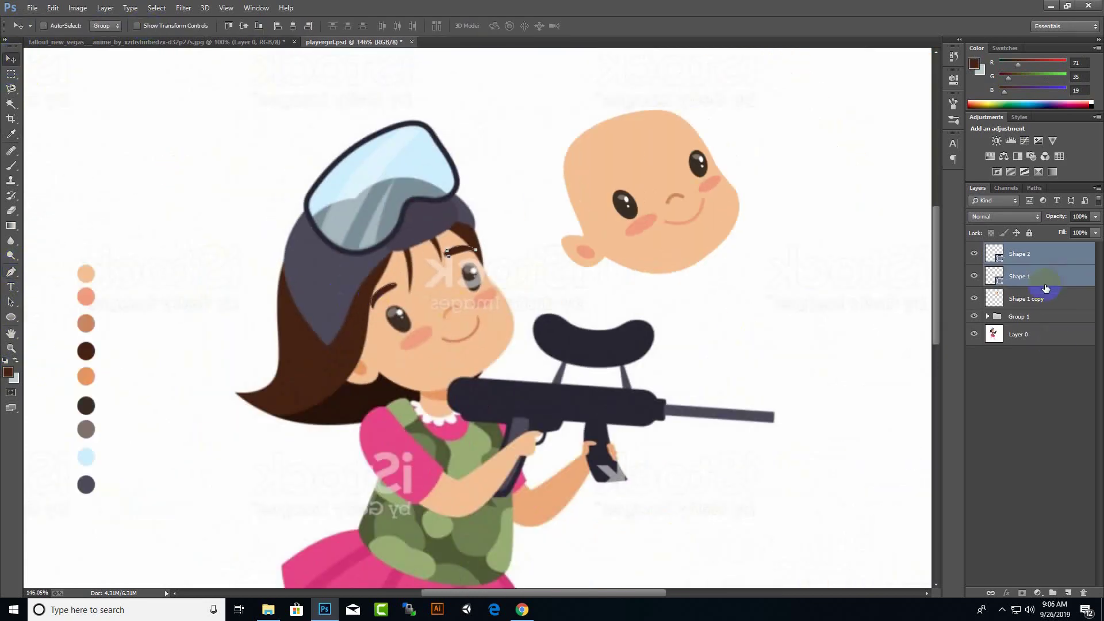
pyautogui.moveTo(460, 256); pyautogui.dragTo(679, 142)
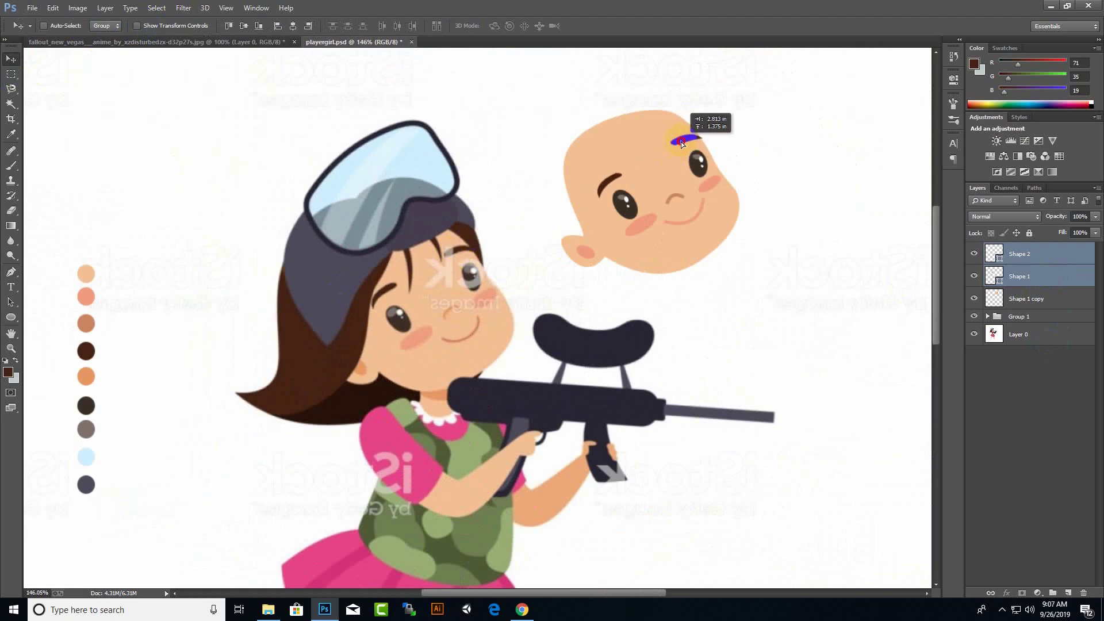
pyautogui.scroll(5, 730, 103)
pyautogui.scroll(-6, 691, 198)
pyautogui.scroll(2, 640, 236)
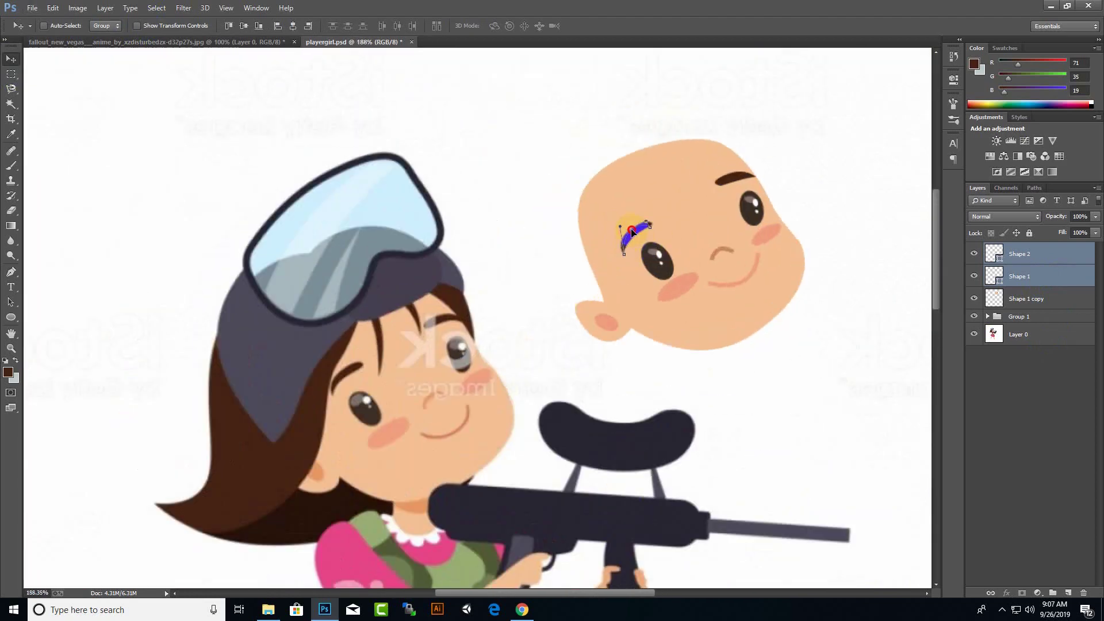
pyautogui.click(640, 206)
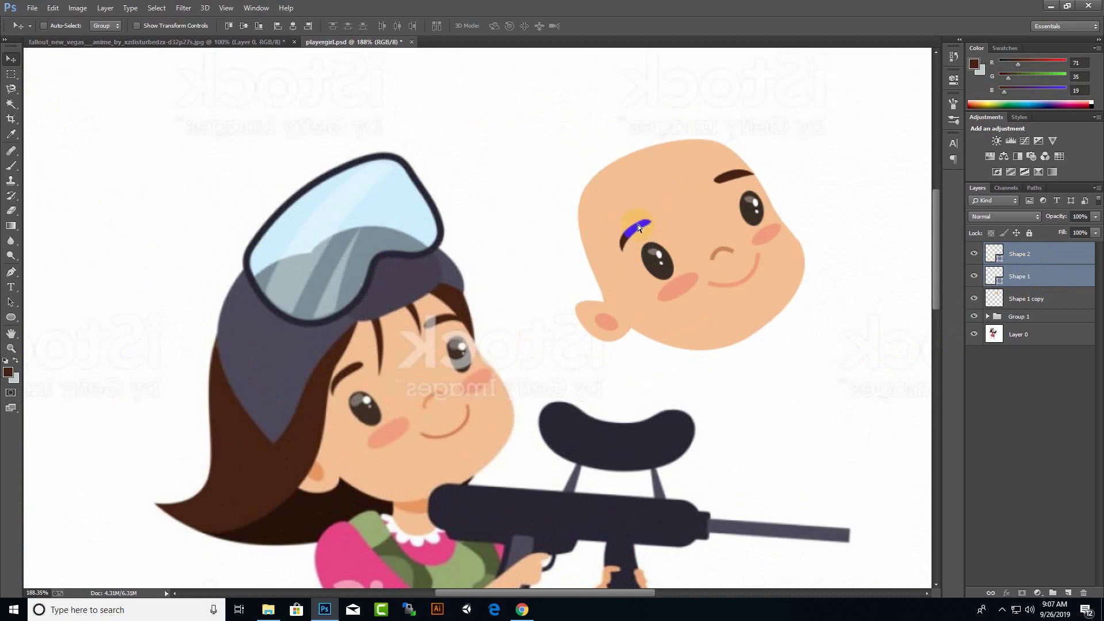
pyautogui.scroll(-1, 614, 276)
pyautogui.hotkey('ctrl', 'e')
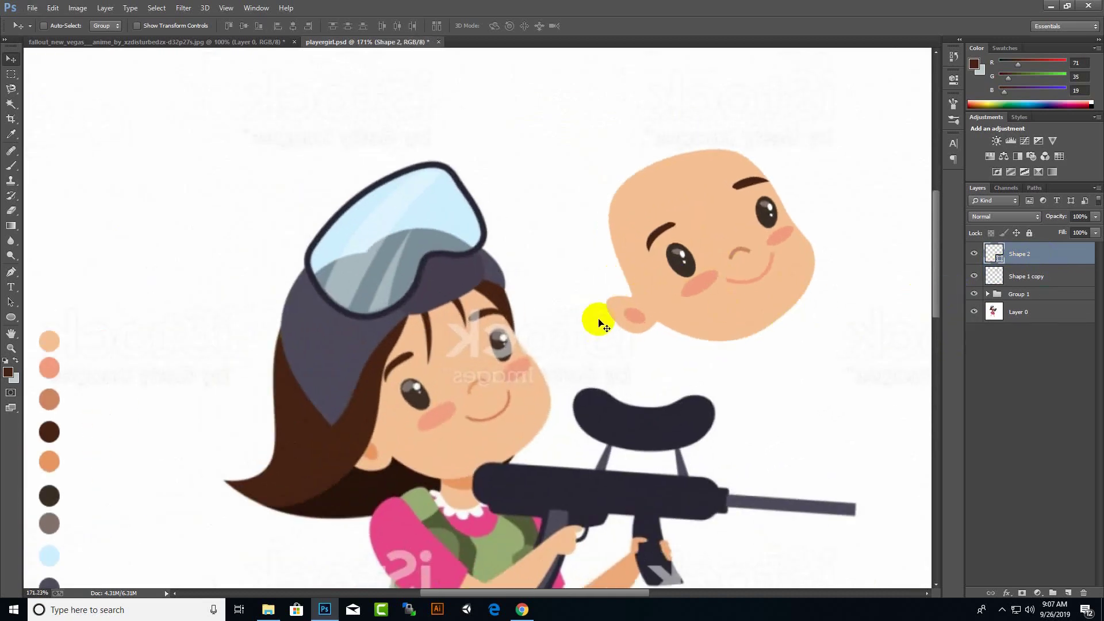
# Start tracing the cap outline with anchors along its edge.
pyautogui.click(19, 276)
pyautogui.click(334, 427)
pyautogui.click(361, 372)
pyautogui.click(384, 324)
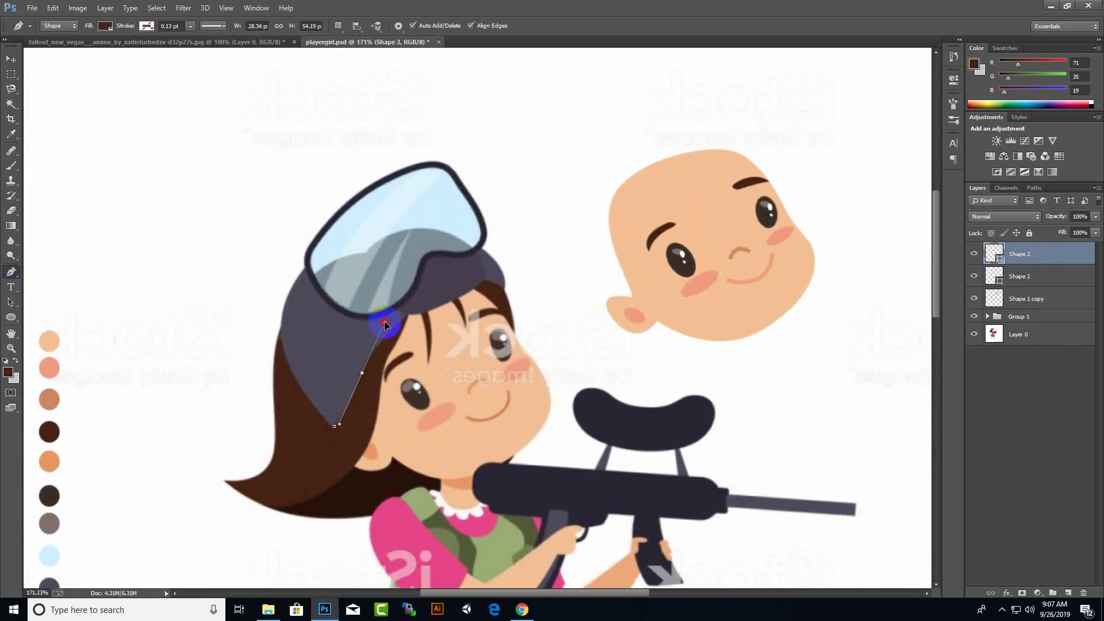
# Finish the cap path, fill it with the sampled cap colour, and move it aside.
pyautogui.click(504, 289)
pyautogui.moveTo(474, 248); pyautogui.dragTo(508, 255)
pyautogui.moveTo(337, 301); pyautogui.dragTo(325, 303)
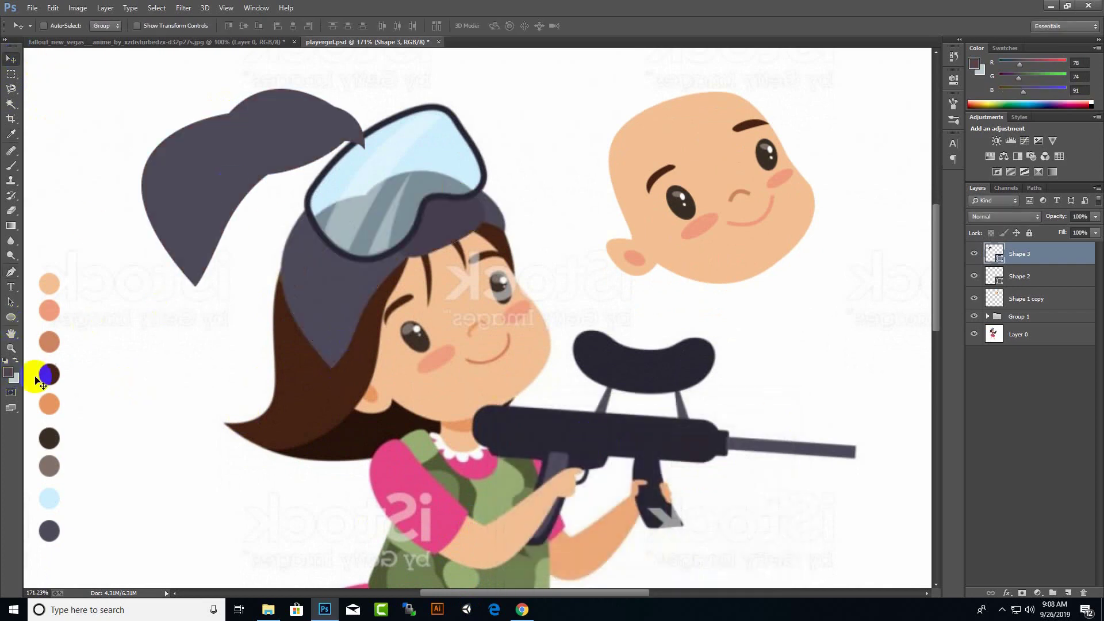
pyautogui.click(8, 373)
pyautogui.click(642, 492)
pyautogui.click(744, 426)
pyautogui.moveTo(257, 145)
pyautogui.mouseDown()
pyautogui.moveTo(394, 215)
pyautogui.moveTo(211, 131)
pyautogui.mouseUp()
# Trace the long hair outline as a closed, unfilled shape.
pyautogui.click(12, 276)
pyautogui.click(224, 422)
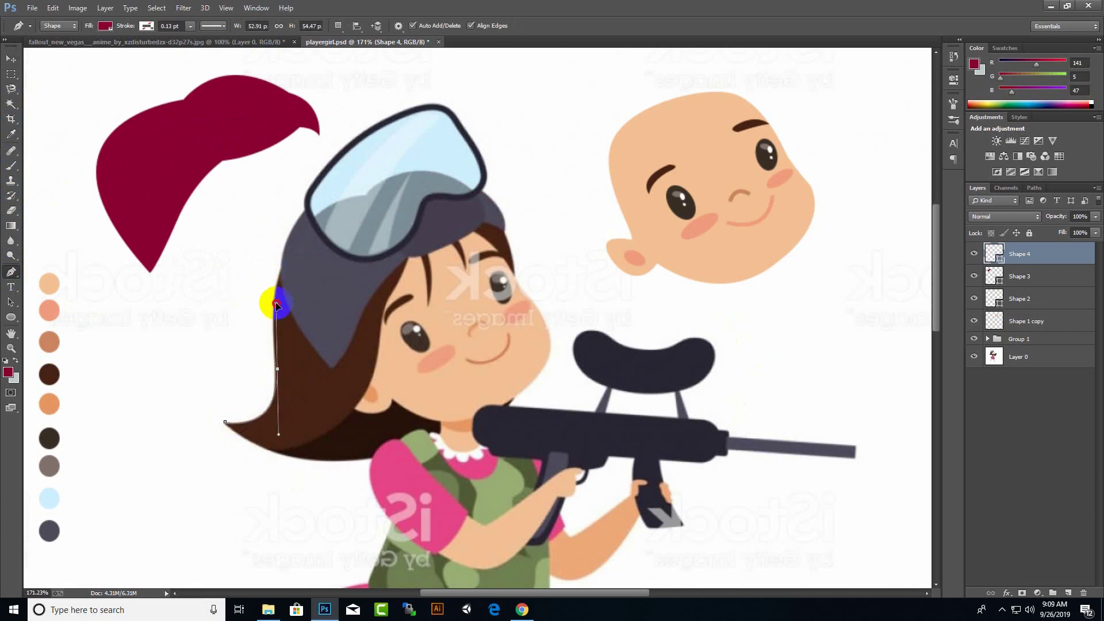
pyautogui.moveTo(277, 305); pyautogui.dragTo(277, 303)
pyautogui.moveTo(429, 182); pyautogui.dragTo(486, 185)
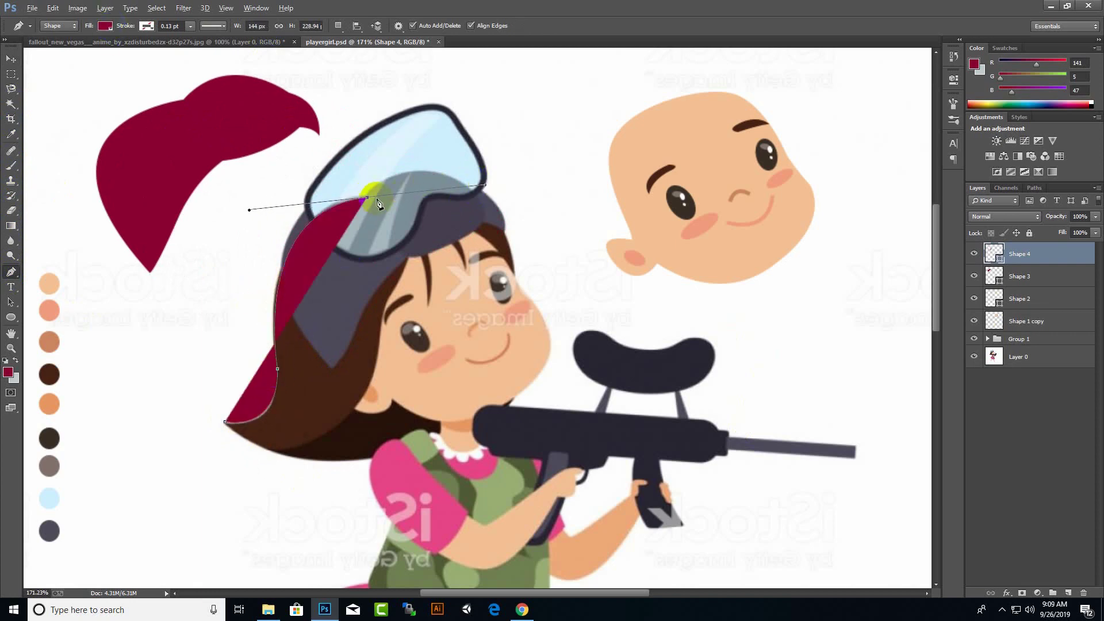
pyautogui.moveTo(514, 275); pyautogui.dragTo(535, 406)
pyautogui.click(104, 25)
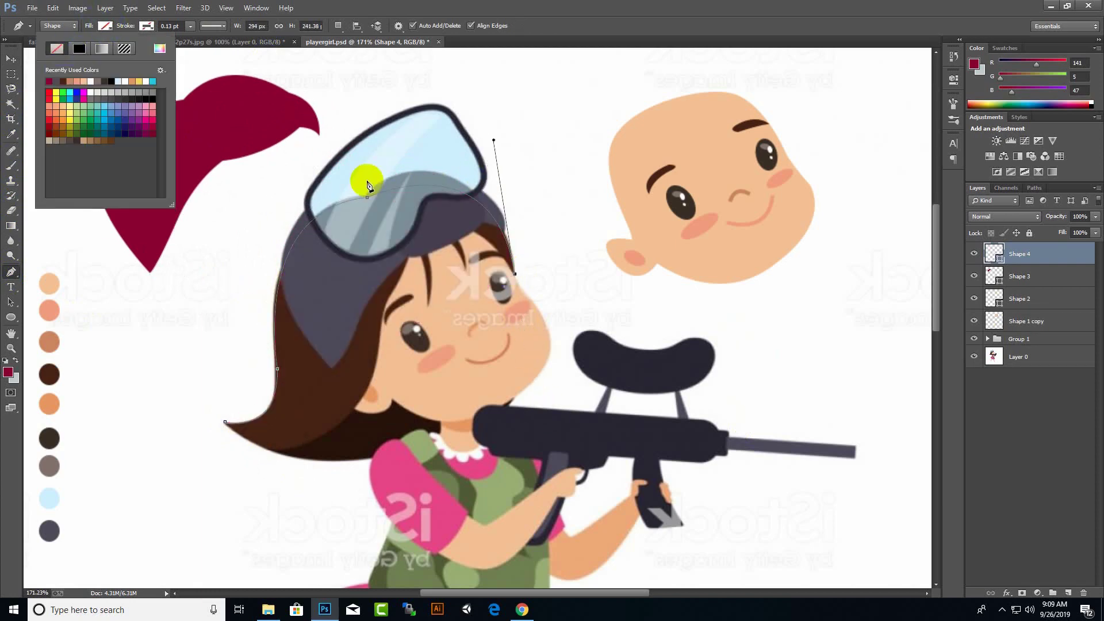
pyautogui.click(17, 46)
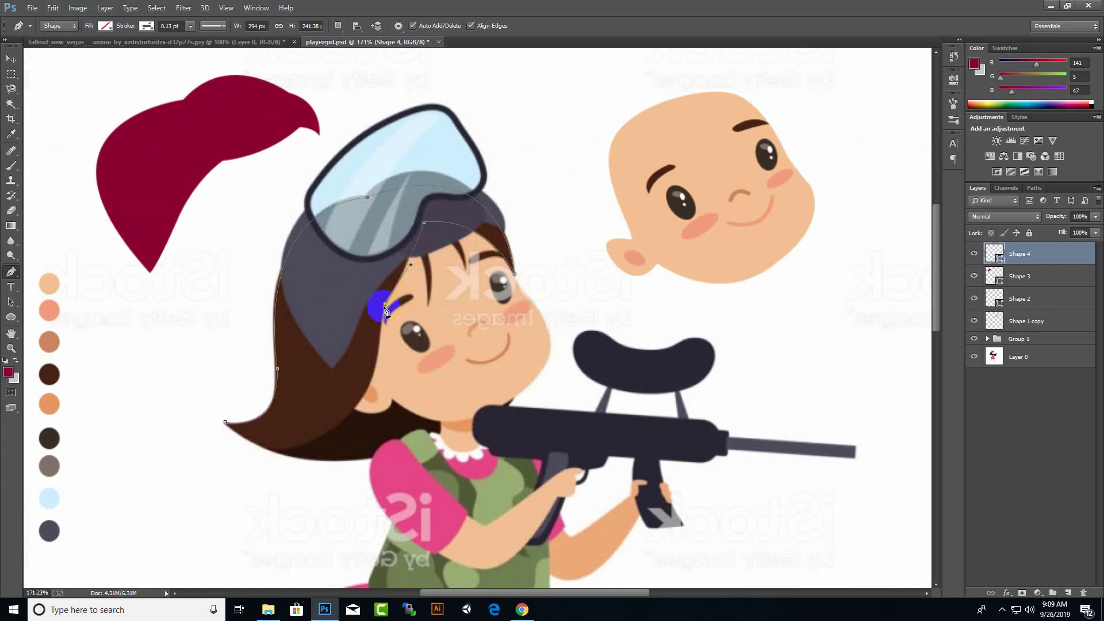
pyautogui.click(224, 422)
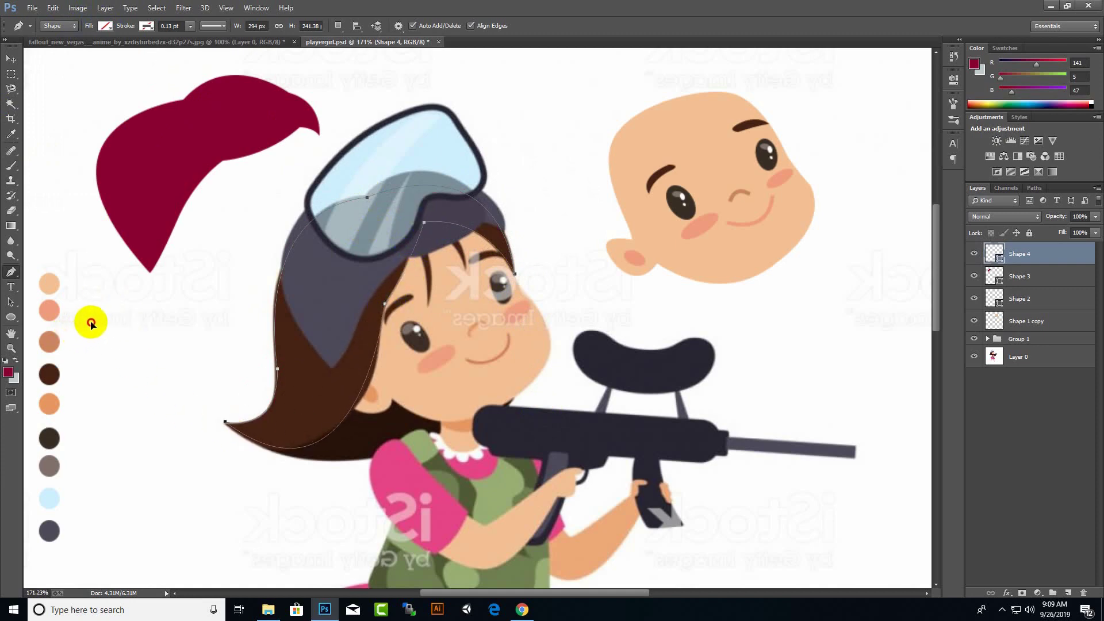
# Fill the hair shape dark brown and move it onto the recreated head.
pyautogui.click(105, 25)
pyautogui.click(275, 35)
pyautogui.click(48, 375)
pyautogui.click(776, 424)
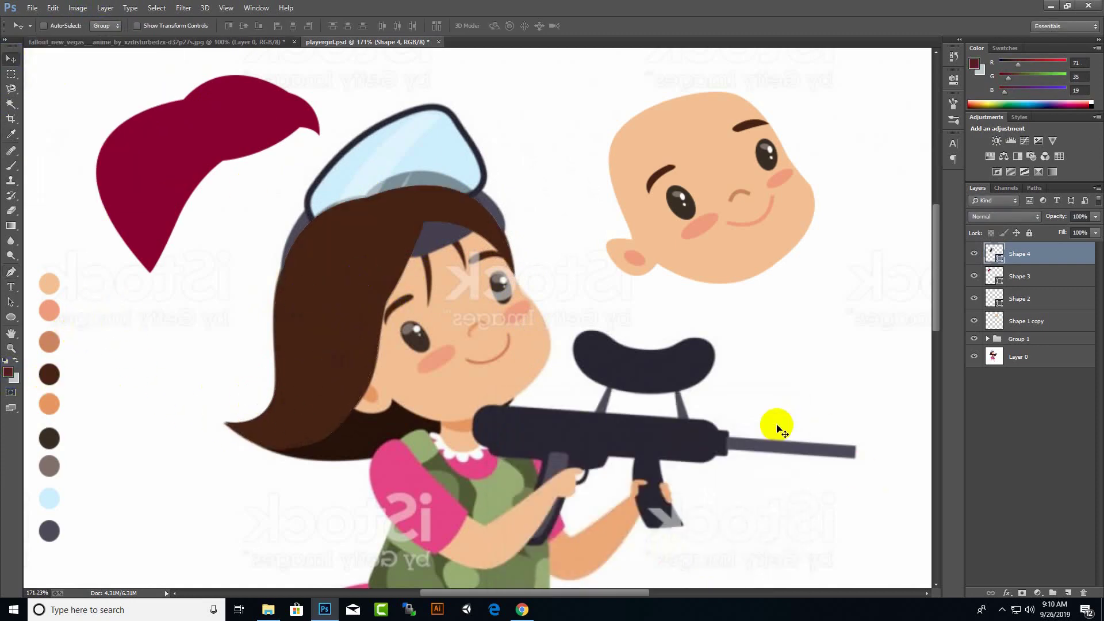
pyautogui.press('v')
pyautogui.moveTo(345, 299)
pyautogui.mouseDown()
pyautogui.moveTo(186, 201)
pyautogui.moveTo(614, 171)
pyautogui.mouseUp()
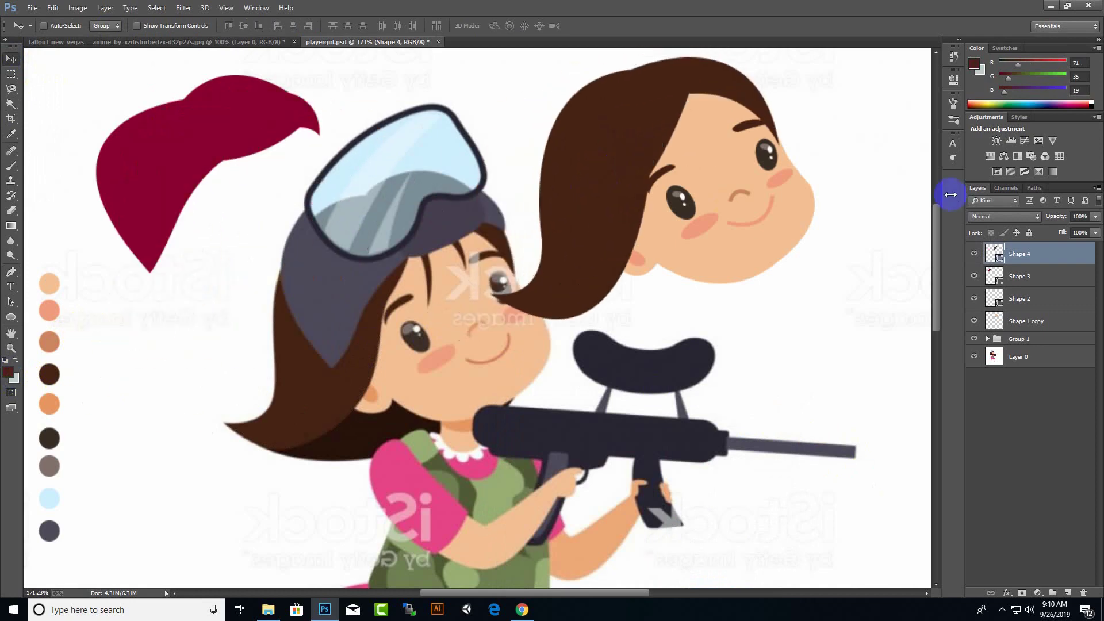
# Nudge the hair, move the crimson Shape 3 cap onto the head, and raise it above the hair.
pyautogui.scroll(3, 720, 140)
pyautogui.scroll(-3, 715, 264)
pyautogui.scroll(3, 703, 210)
pyautogui.moveTo(705, 211); pyautogui.dragTo(701, 206)
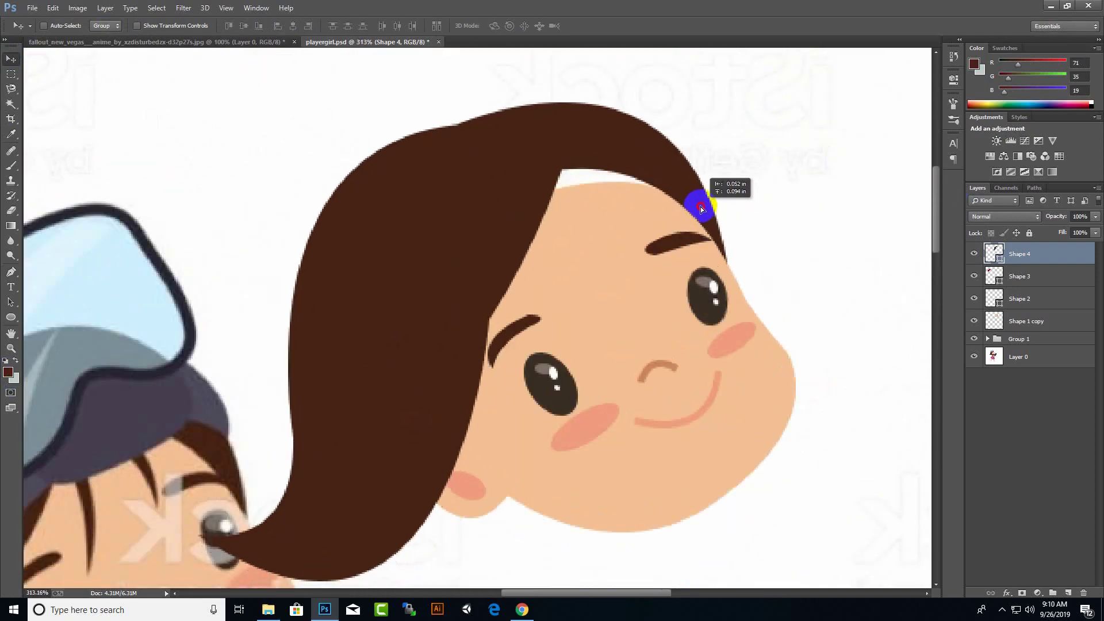
pyautogui.scroll(-3, 701, 206)
pyautogui.scroll(3, 692, 306)
pyautogui.scroll(-2, 695, 284)
pyautogui.click(1020, 276)
pyautogui.moveTo(225, 276)
pyautogui.mouseDown()
pyautogui.moveTo(656, 221)
pyautogui.moveTo(667, 230)
pyautogui.mouseUp()
pyautogui.hotkey('ctrl', ']')
pyautogui.scroll(2, 671, 233)
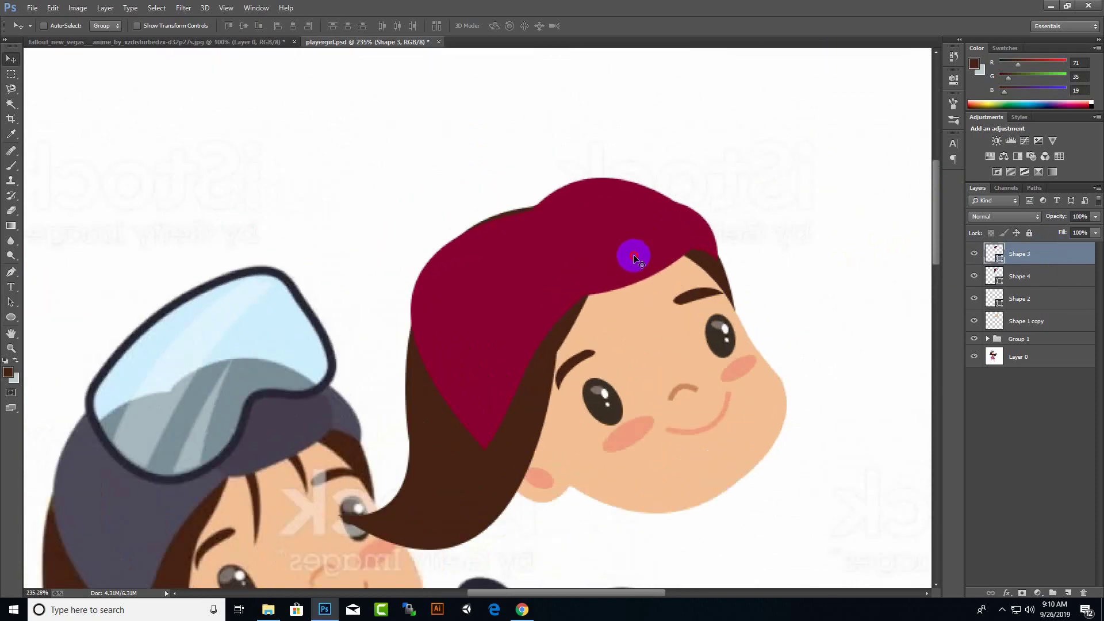
pyautogui.scroll(1, 635, 259)
pyautogui.scroll(-3, 701, 256)
pyautogui.scroll(1, 683, 318)
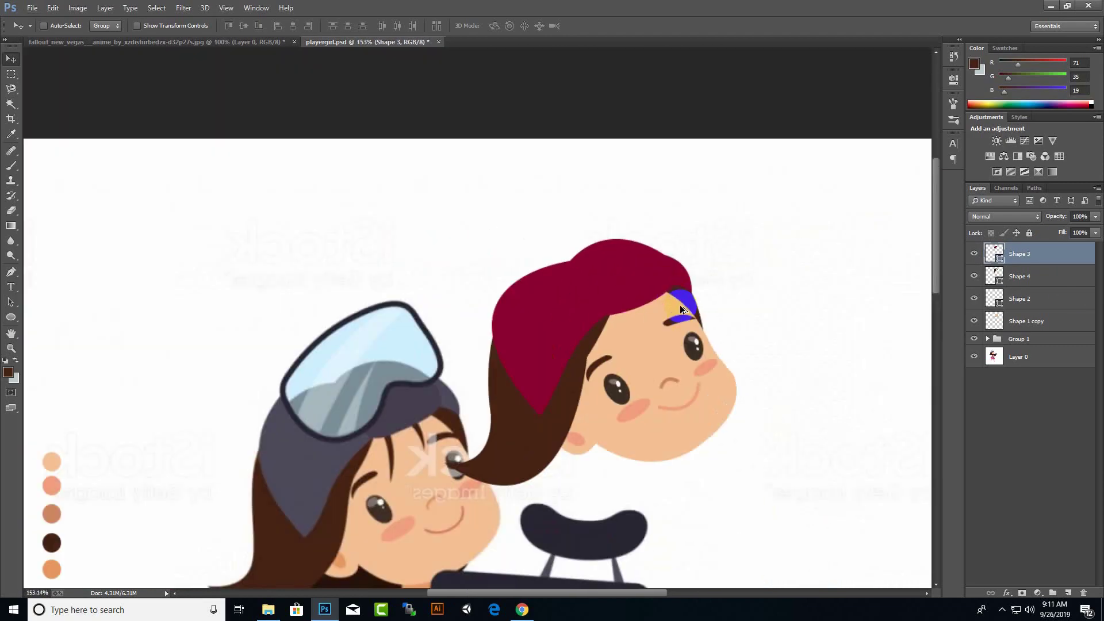
pyautogui.rightClick(1032, 256)
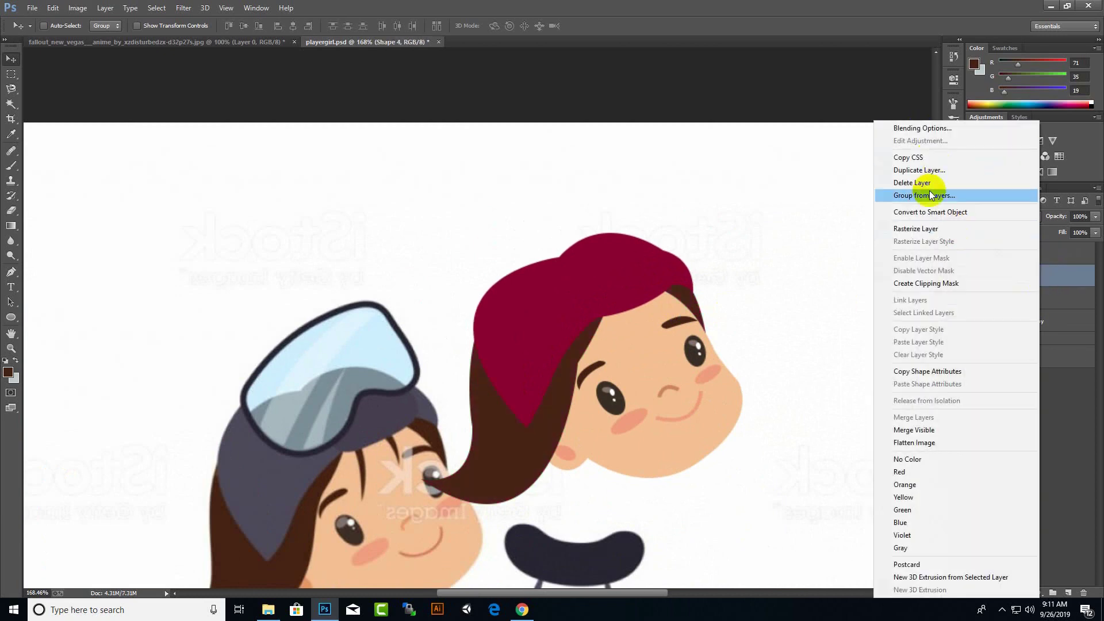
# Draw a thin hair strand shape and fill it brown.
pyautogui.press('Escape')
pyautogui.press('p')
pyautogui.click(356, 450)
pyautogui.click(360, 516)
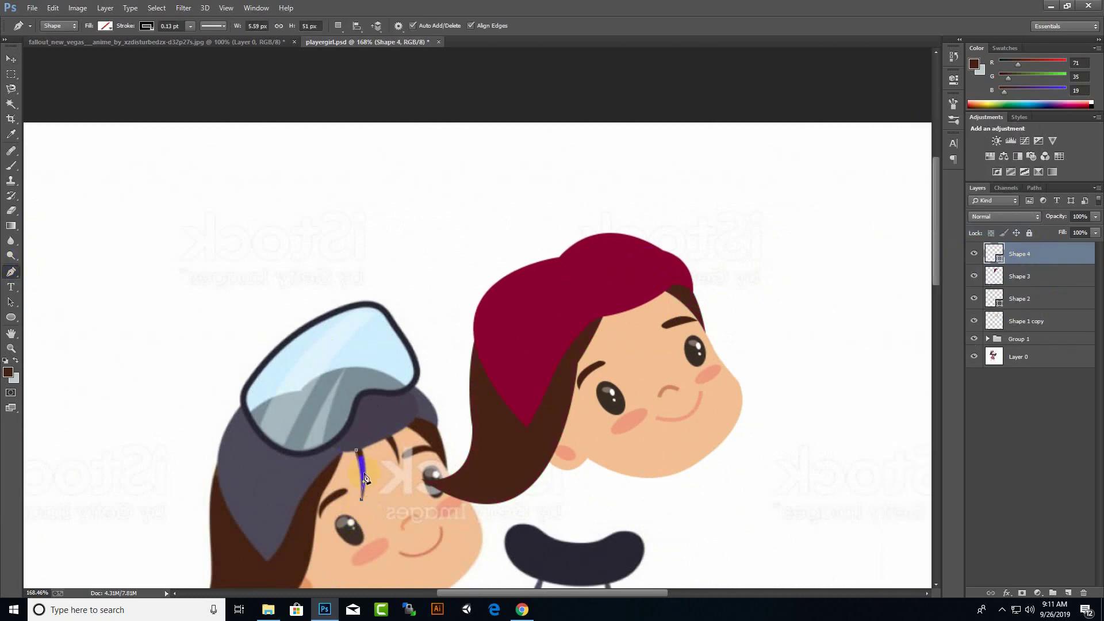
pyautogui.click(105, 25)
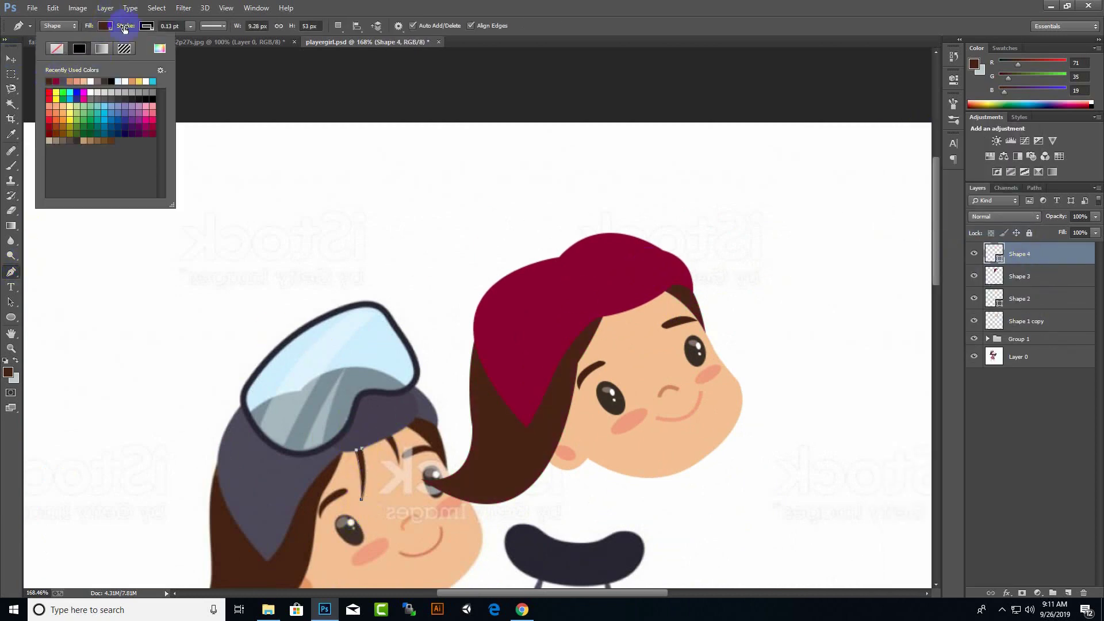
pyautogui.click(215, 44)
pyautogui.click(500, 419)
pyautogui.press('Return')
# Duplicate and rotate the strand, then move both strands onto the forehead.
pyautogui.hotkey('ctrl', 'alt', 't')
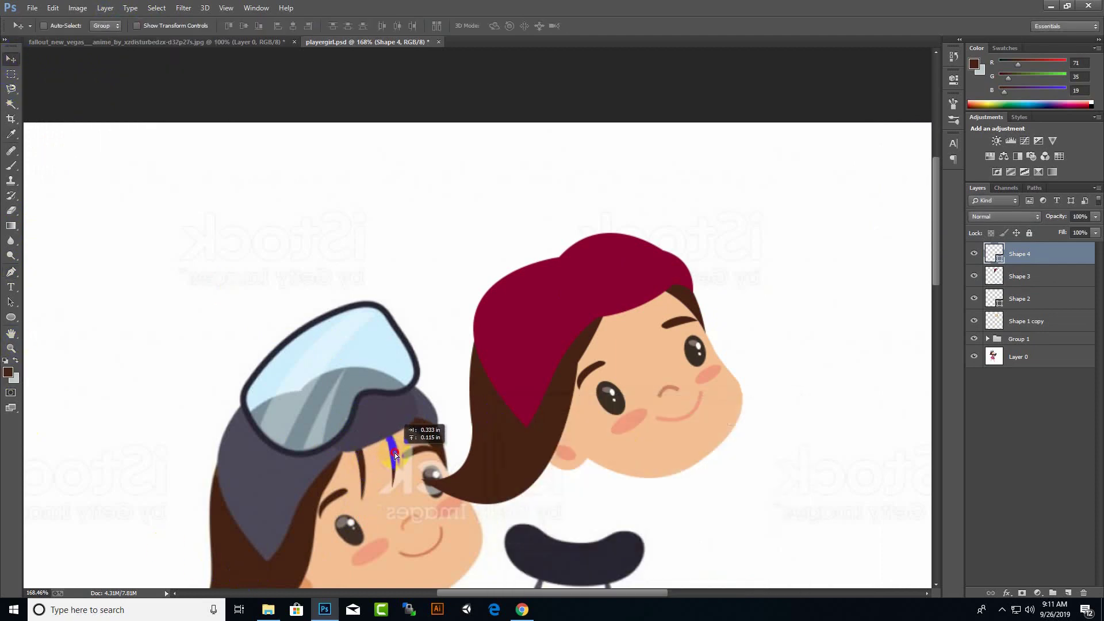
pyautogui.moveTo(395, 453); pyautogui.dragTo(415, 478)
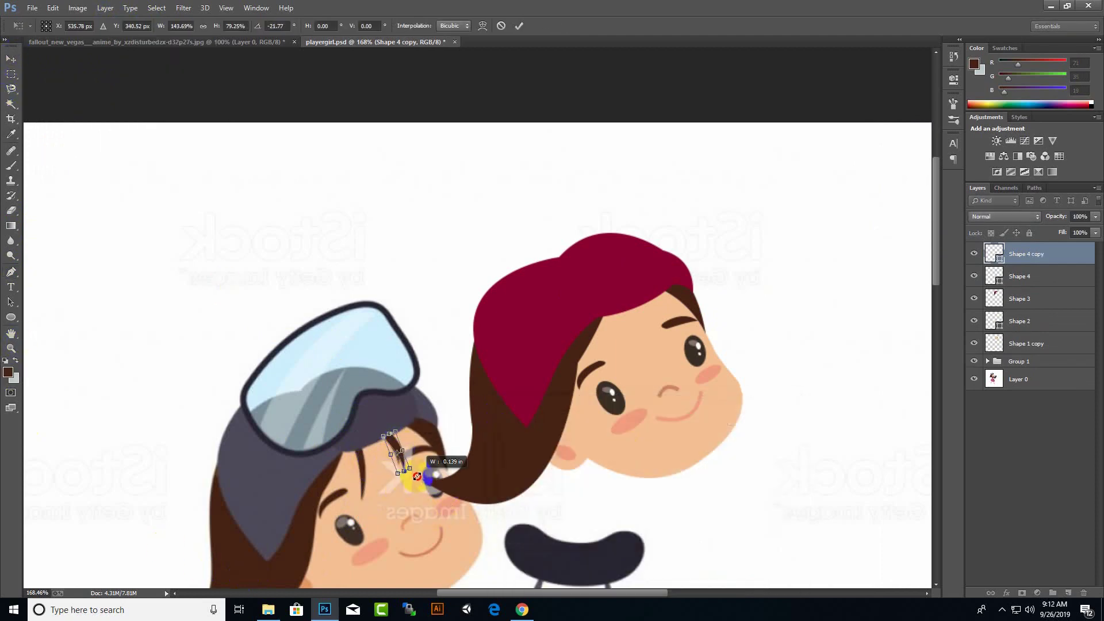
pyautogui.press('Return')
pyautogui.press('v')
pyautogui.moveTo(397, 443); pyautogui.dragTo(630, 328)
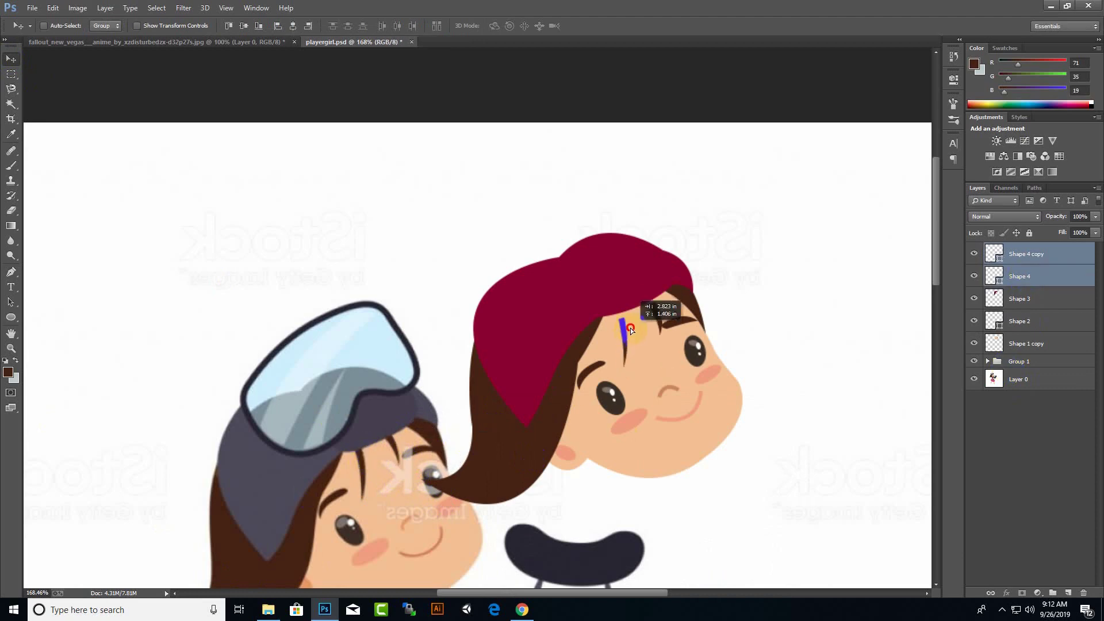
# Merge the strands and face pieces into one head layer and shift it up-right.
pyautogui.click(1021, 298)
pyautogui.rightClick(1021, 299)
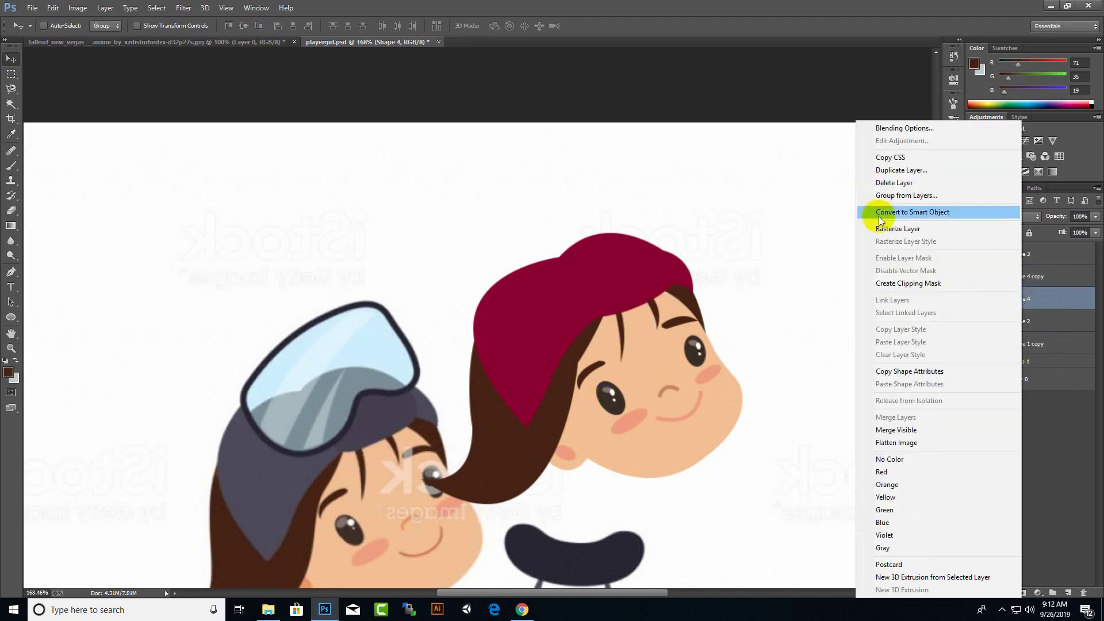
pyautogui.moveTo(1029, 299); pyautogui.dragTo(1024, 254)
pyautogui.rightClick(1021, 276)
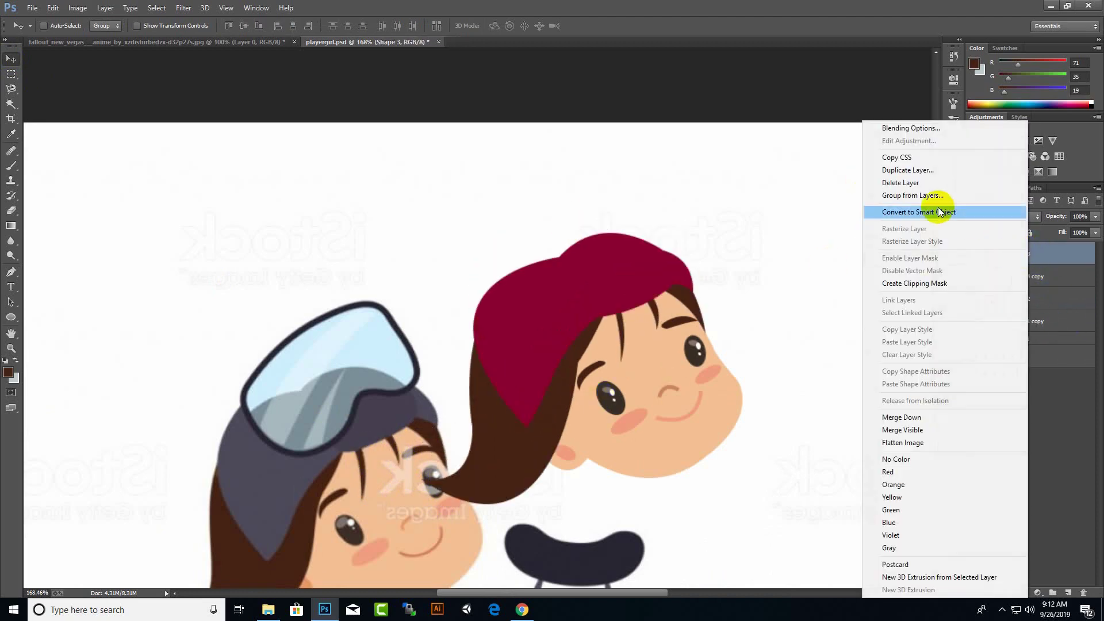
pyautogui.click(938, 209)
pyautogui.click(1070, 276)
pyautogui.moveTo(677, 291); pyautogui.dragTo(755, 357)
pyautogui.rightClick(998, 276)
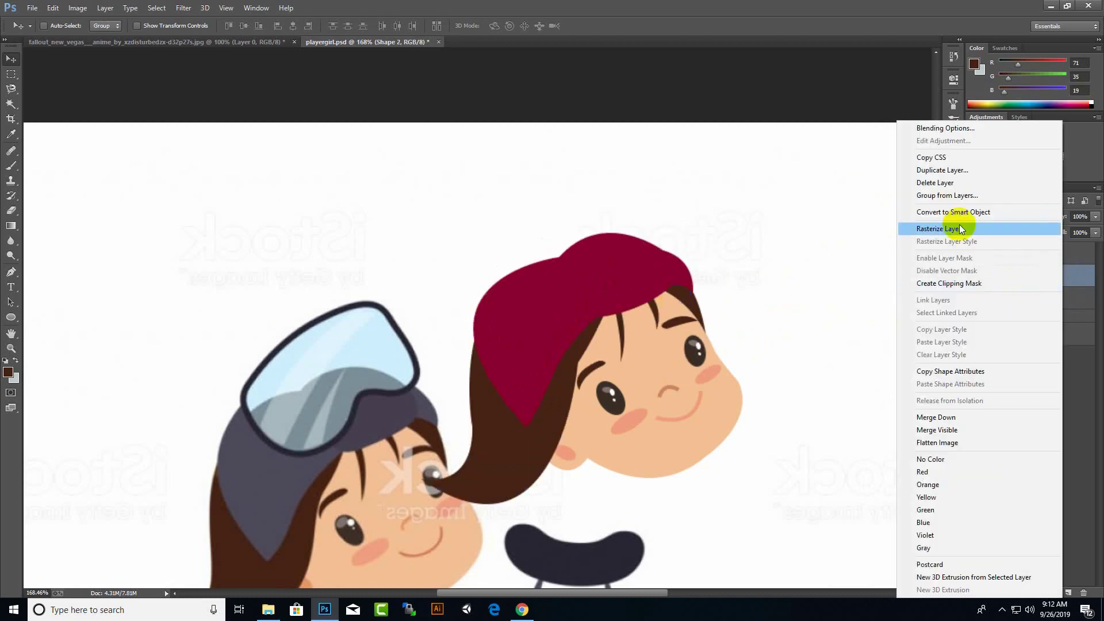
pyautogui.click(949, 222)
pyautogui.keyDown('shift'); pyautogui.click(1048, 276); pyautogui.keyUp('shift')
pyautogui.hotkey('ctrl', 'e')
pyautogui.moveTo(660, 398); pyautogui.dragTo(706, 305)
# Save the document and trace the goggle outline curving over the head.
pyautogui.hotkey('ctrl', 's')
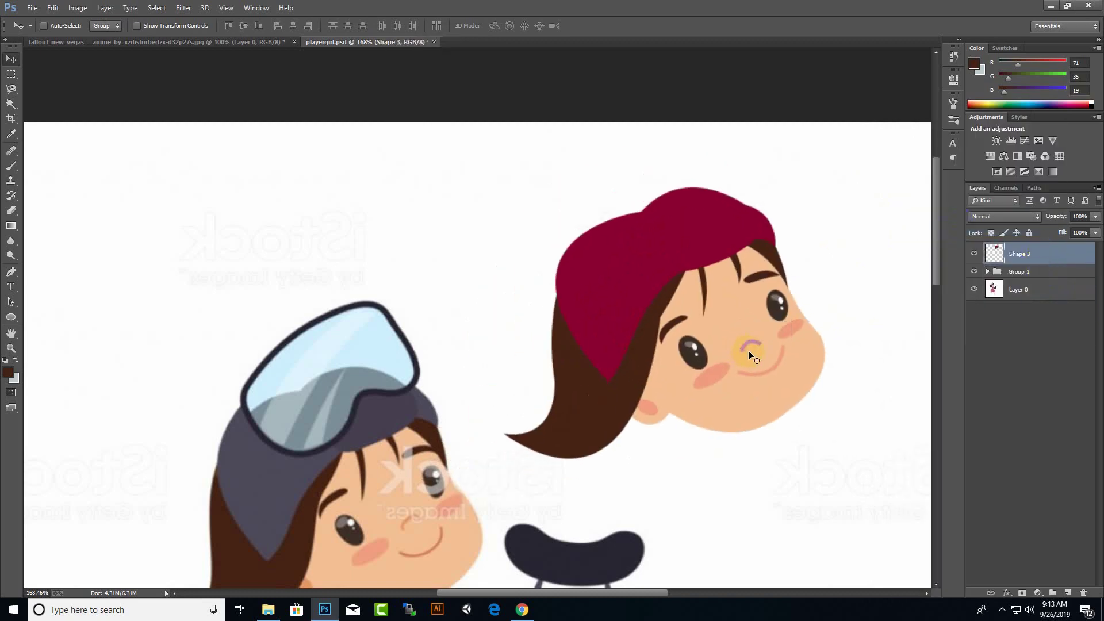
pyautogui.scroll(-2, 740, 352)
pyautogui.click(11, 272)
pyautogui.scroll(3, 413, 413)
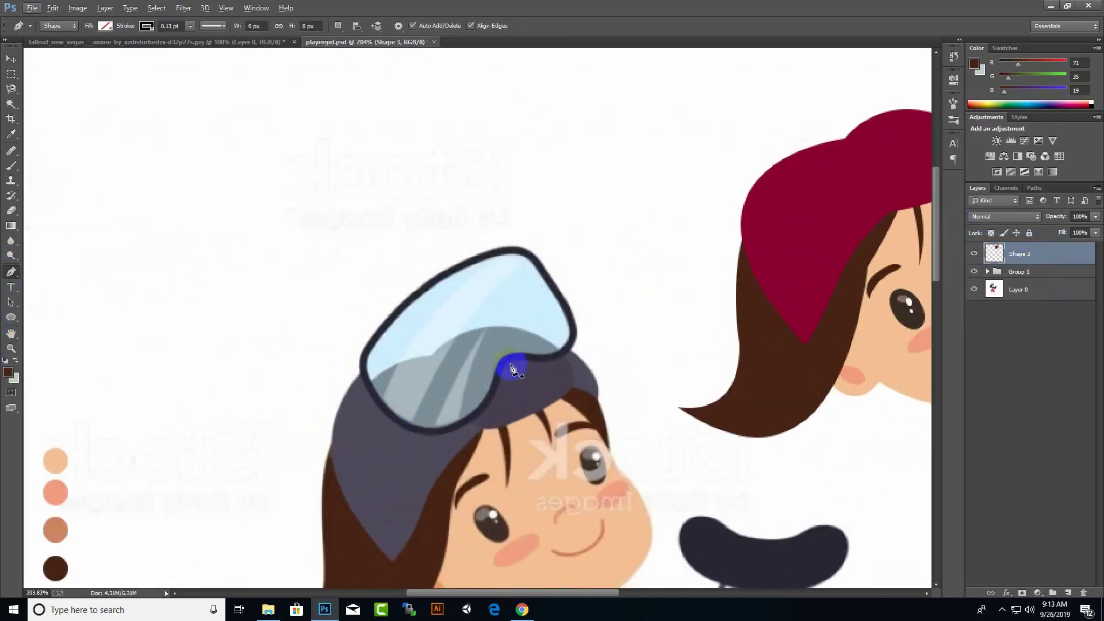
pyautogui.click(362, 363)
pyautogui.moveTo(525, 248); pyautogui.dragTo(643, 242)
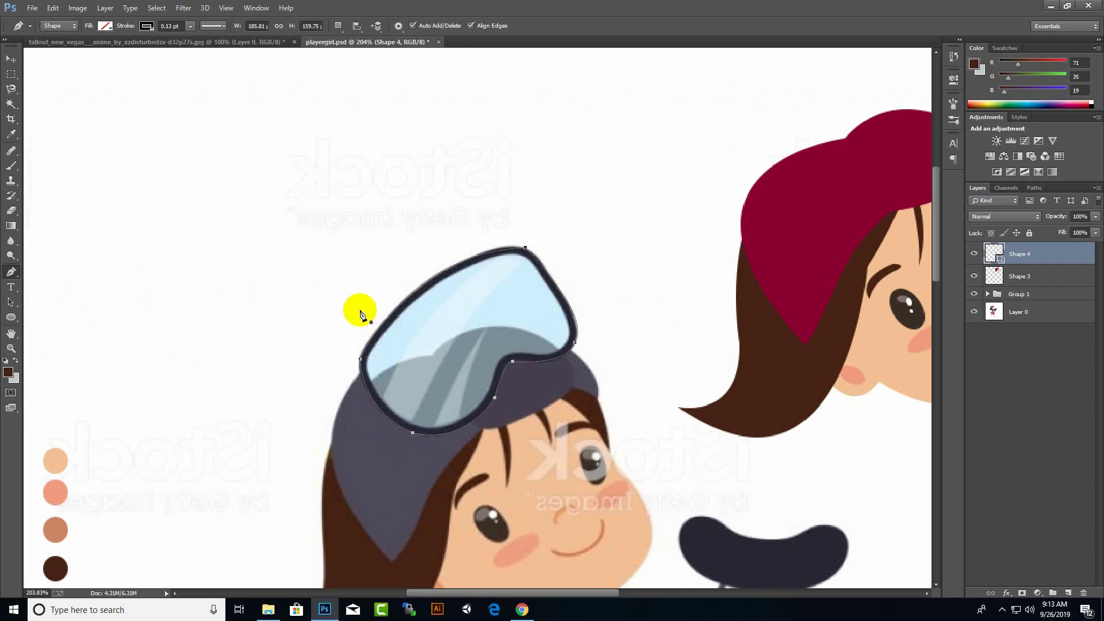
# Fill the goggles light blue at 80% opacity, thicken the outline, and move them onto the head.
pyautogui.click(105, 25)
pyautogui.click(98, 81)
pyautogui.click(147, 25)
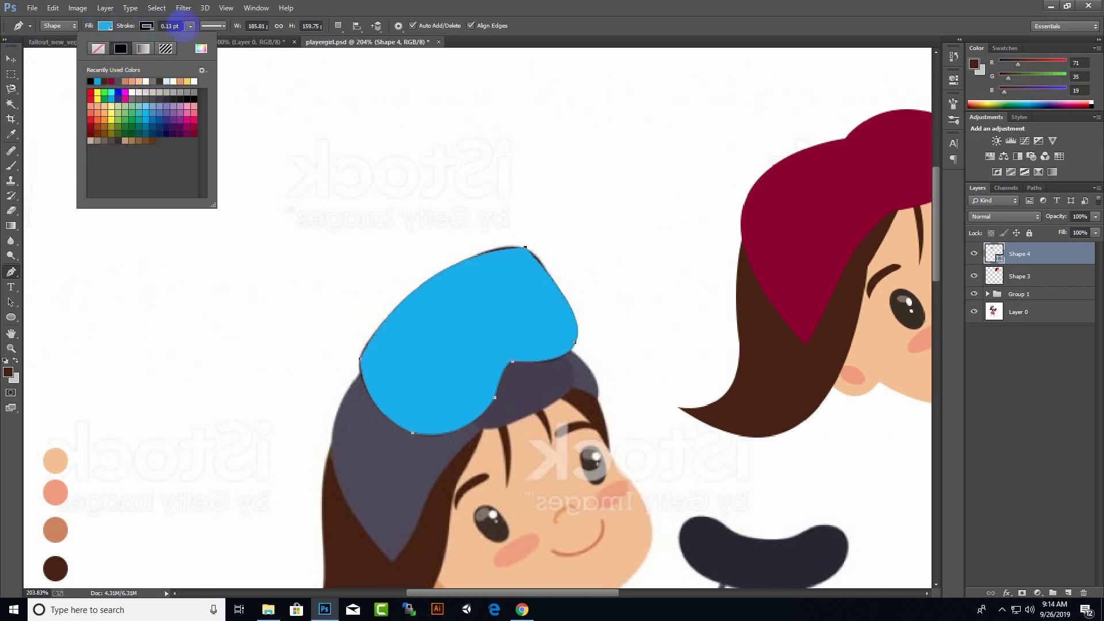
pyautogui.moveTo(187, 27); pyautogui.dragTo(205, 49)
pyautogui.scroll(-3, 87, 473)
pyautogui.click(11, 59)
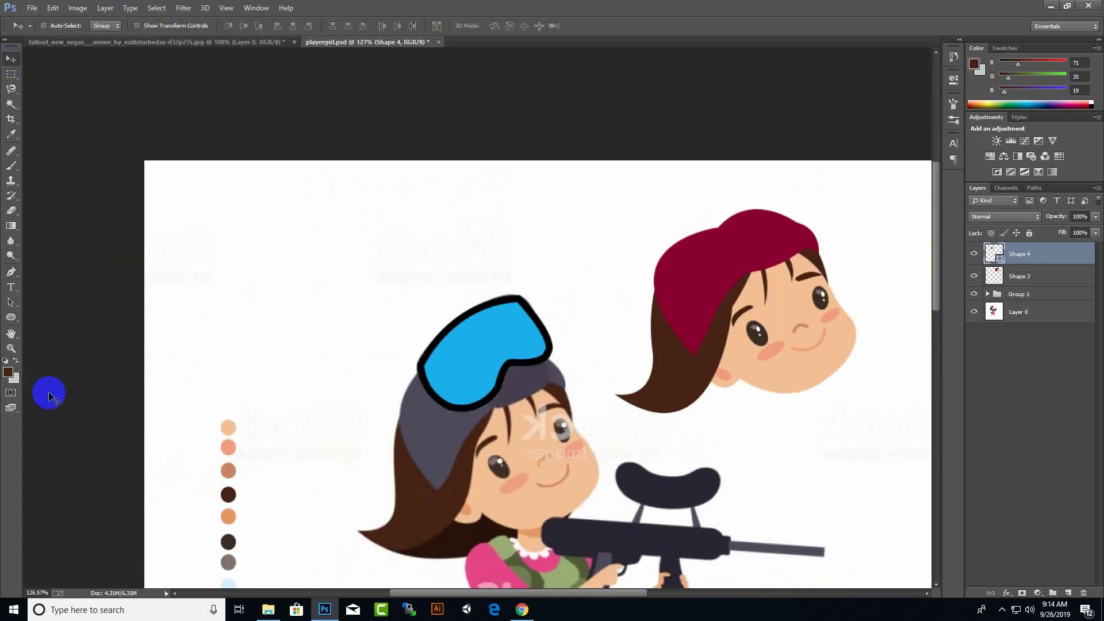
pyautogui.click(8, 373)
pyautogui.click(771, 424)
pyautogui.hotkey('alt', 'BackSpace')
pyautogui.moveTo(505, 340)
pyautogui.mouseDown()
pyautogui.moveTo(528, 303)
pyautogui.moveTo(771, 184)
pyautogui.mouseUp()
pyautogui.press('8')
# Give the goggles a blue rim.
pyautogui.scroll(-3, 564, 257)
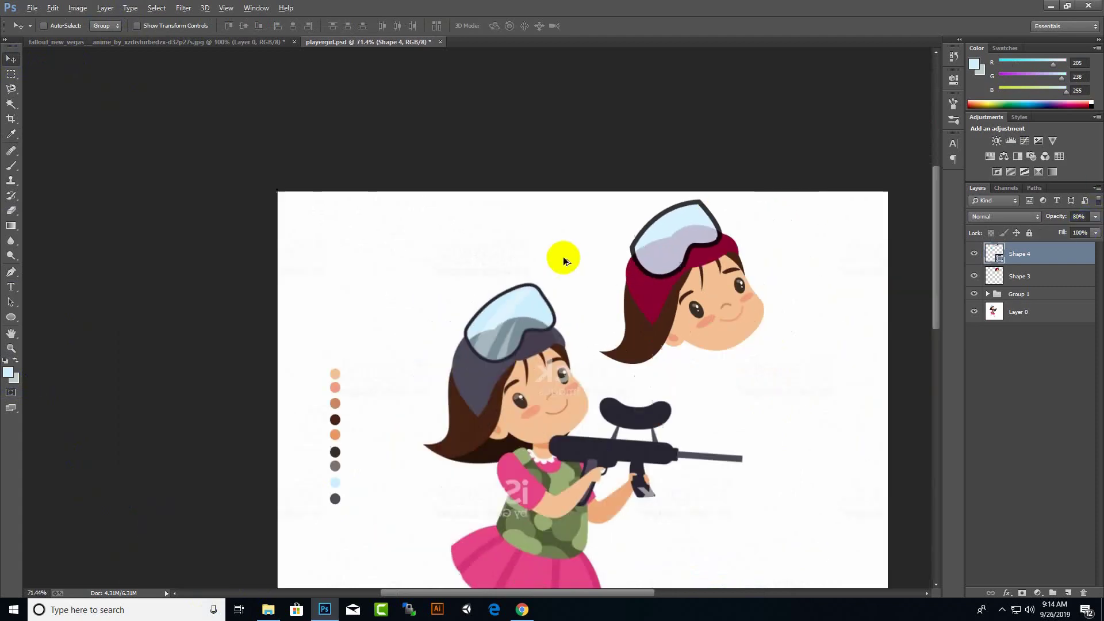
pyautogui.scroll(3, 564, 257)
pyautogui.press('p')
pyautogui.click(147, 26)
pyautogui.click(153, 125)
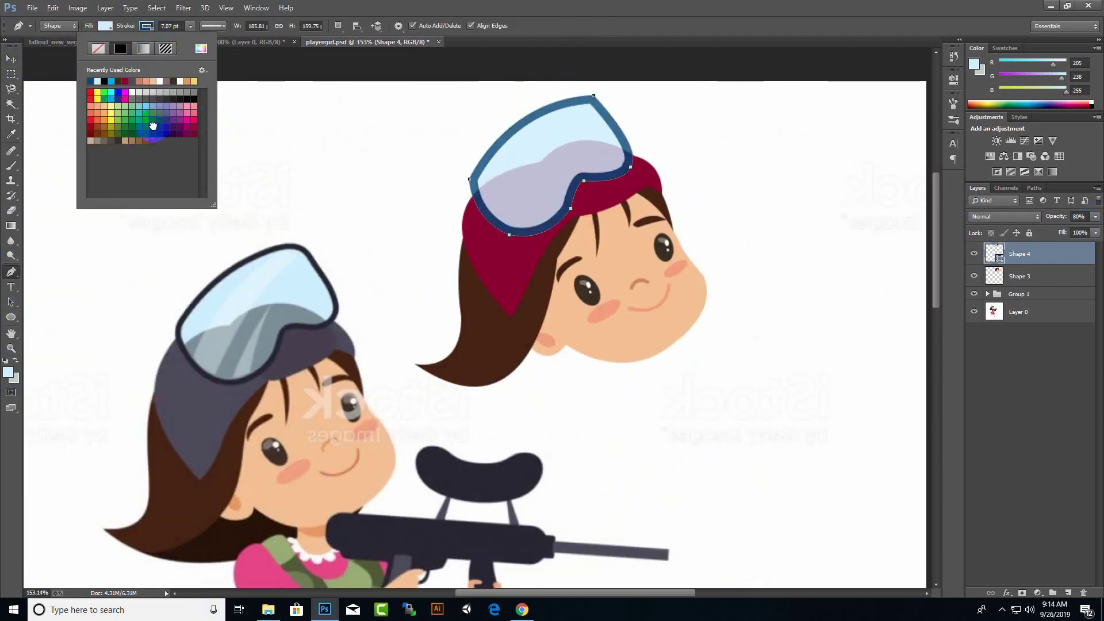
pyautogui.press('Return')
# Merge the goggles down into the head and name the layer 'head'.
pyautogui.press('v')
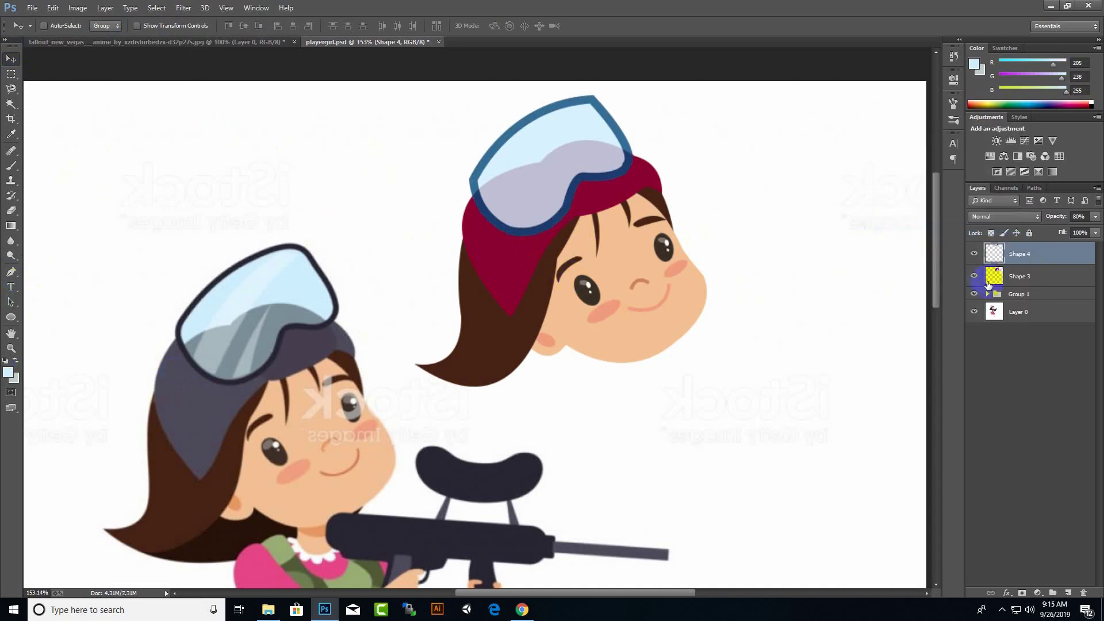
pyautogui.keyDown('ctrl'); pyautogui.click(989, 285); pyautogui.keyUp('ctrl')
pyautogui.hotkey('ctrl', 'e')
pyautogui.scroll(-1, 880, 279)
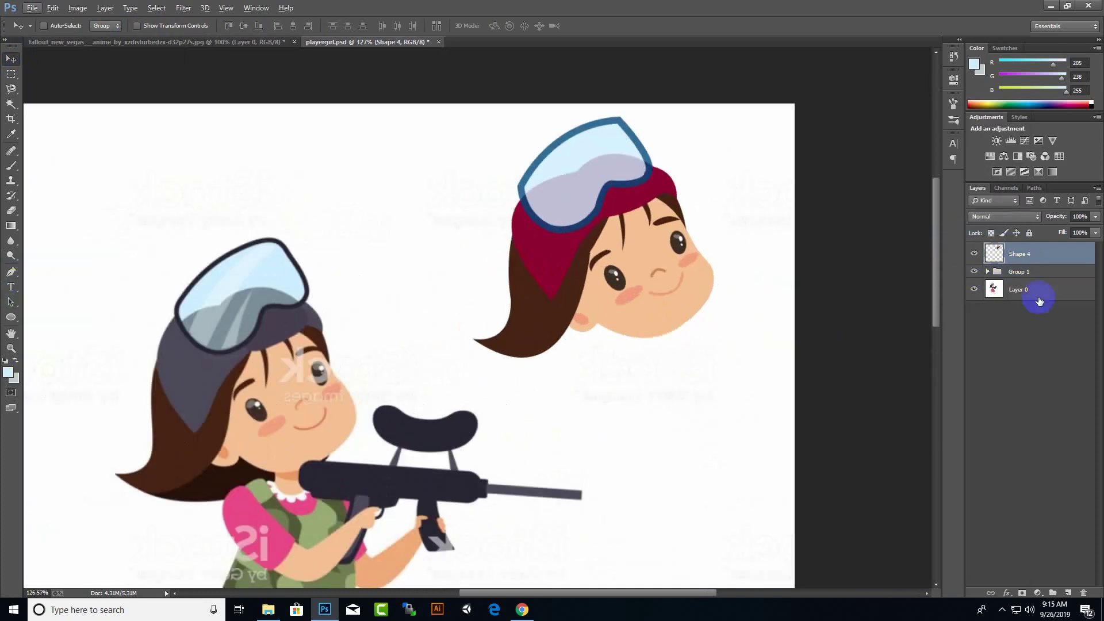
pyautogui.click(1030, 256)
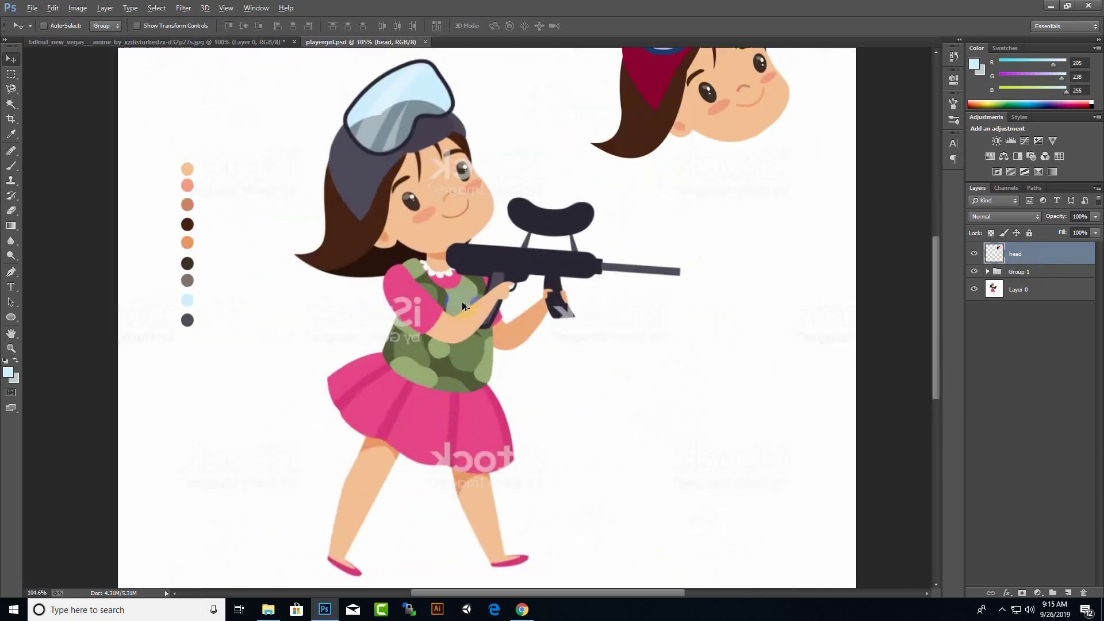
pyautogui.press('p')
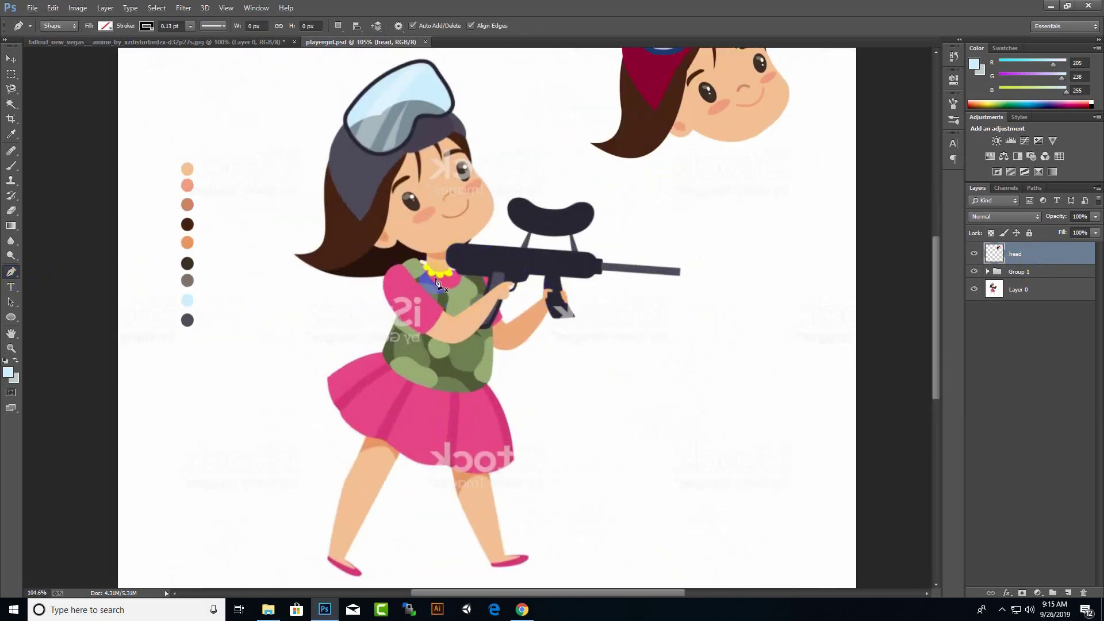
pyautogui.keyDown('alt'); pyautogui.scroll(3, 415, 275); pyautogui.keyUp('alt')
pyautogui.keyDown('alt'); pyautogui.scroll(2, 398, 272); pyautogui.keyUp('alt')
# Draw the collar arc with a 0.50 pt outline and move it up to the mouth.
pyautogui.click(410, 267)
pyautogui.keyDown('alt'); pyautogui.scroll(-2, 472, 278); pyautogui.keyUp('alt')
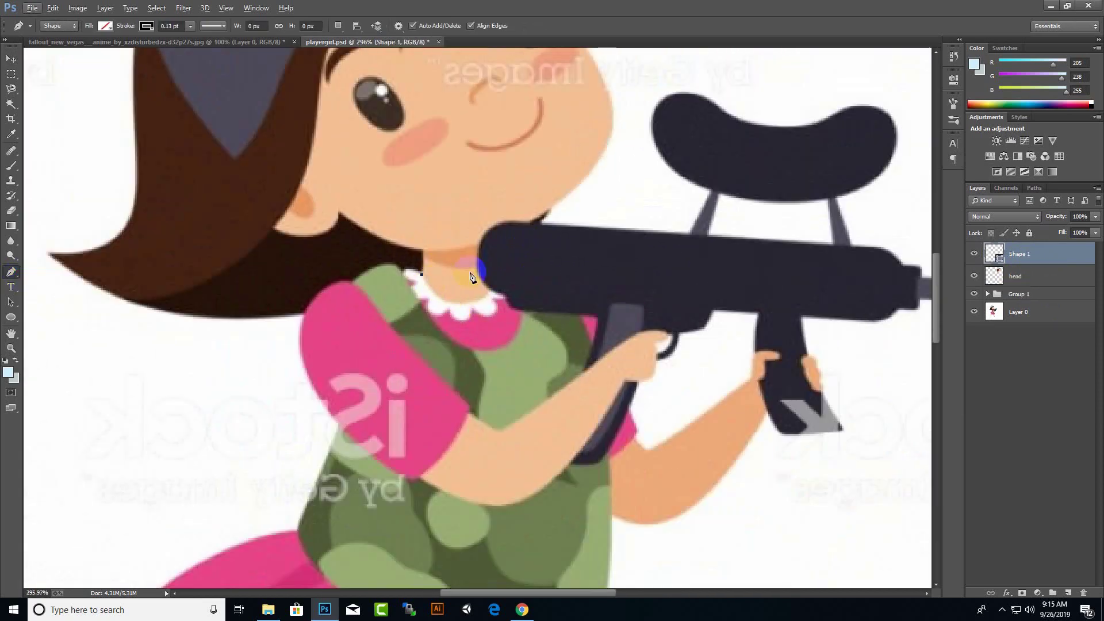
pyautogui.click(147, 26)
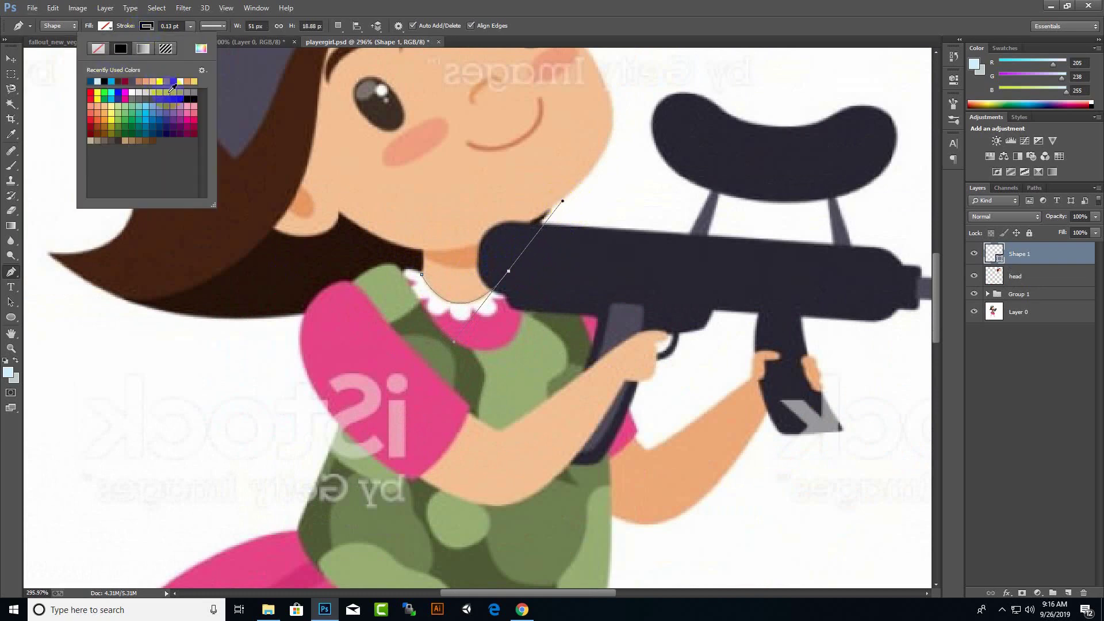
pyautogui.moveTo(190, 25); pyautogui.dragTo(199, 40)
pyautogui.press('v')
pyautogui.moveTo(474, 298); pyautogui.dragTo(460, 217)
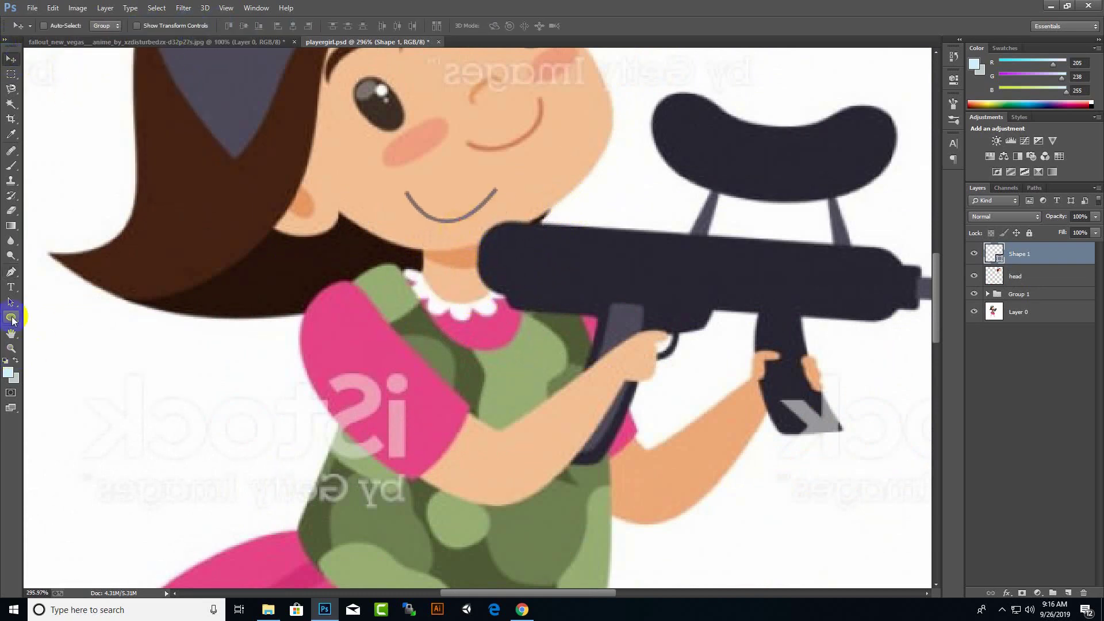
# Draw a small ellipse at the collar.
pyautogui.click(12, 317)
pyautogui.moveTo(404, 274); pyautogui.dragTo(393, 206)
pyautogui.click(104, 26)
pyautogui.click(61, 137)
pyautogui.press('v')
pyautogui.rightClick(434, 219)
pyautogui.click(455, 256)
pyautogui.click(12, 317)
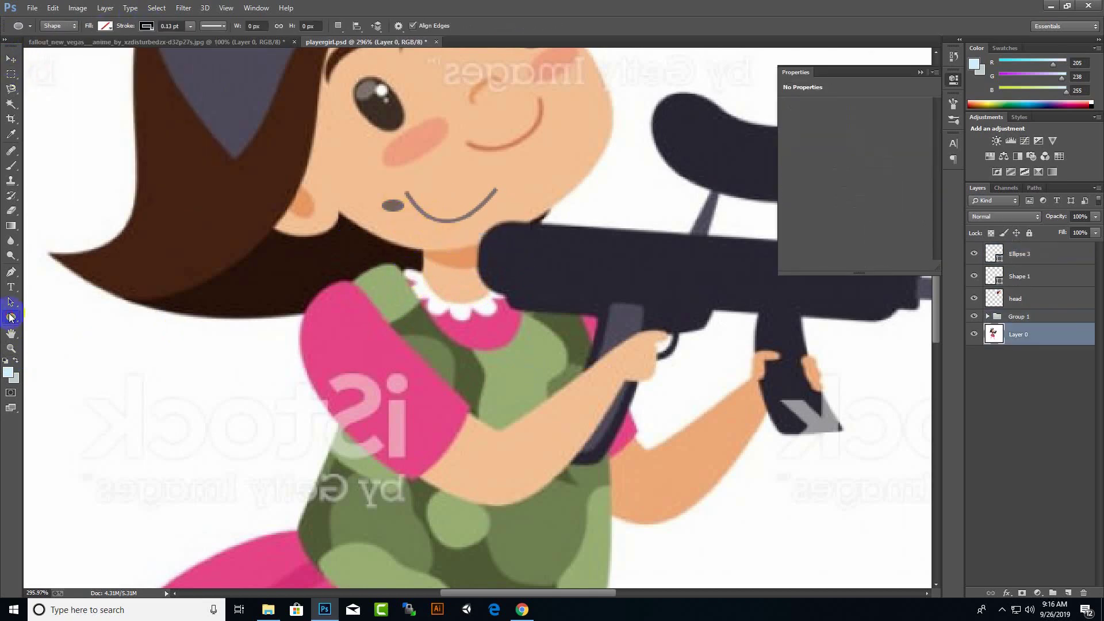
# Place a copy of the small ellipse higher up along the collar.
pyautogui.press('v')
pyautogui.keyDown('ctrl'); pyautogui.click(398, 203); pyautogui.keyUp('ctrl')
pyautogui.scroll(5, 408, 230)
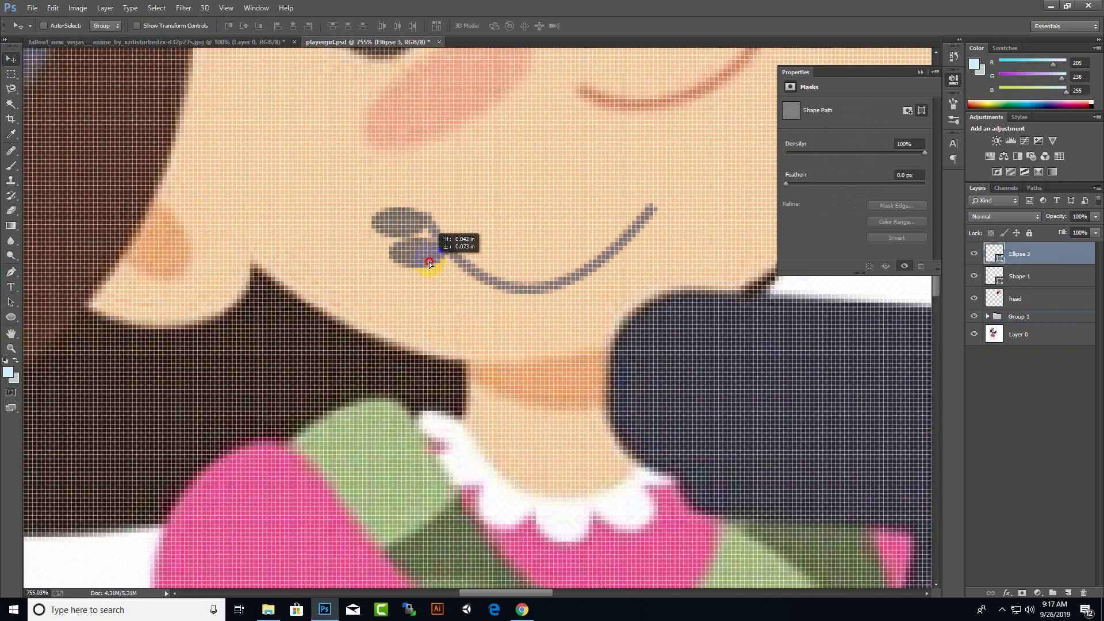
pyautogui.rightClick(489, 291)
pyautogui.click(501, 290)
pyautogui.moveTo(561, 253); pyautogui.dragTo(576, 203)
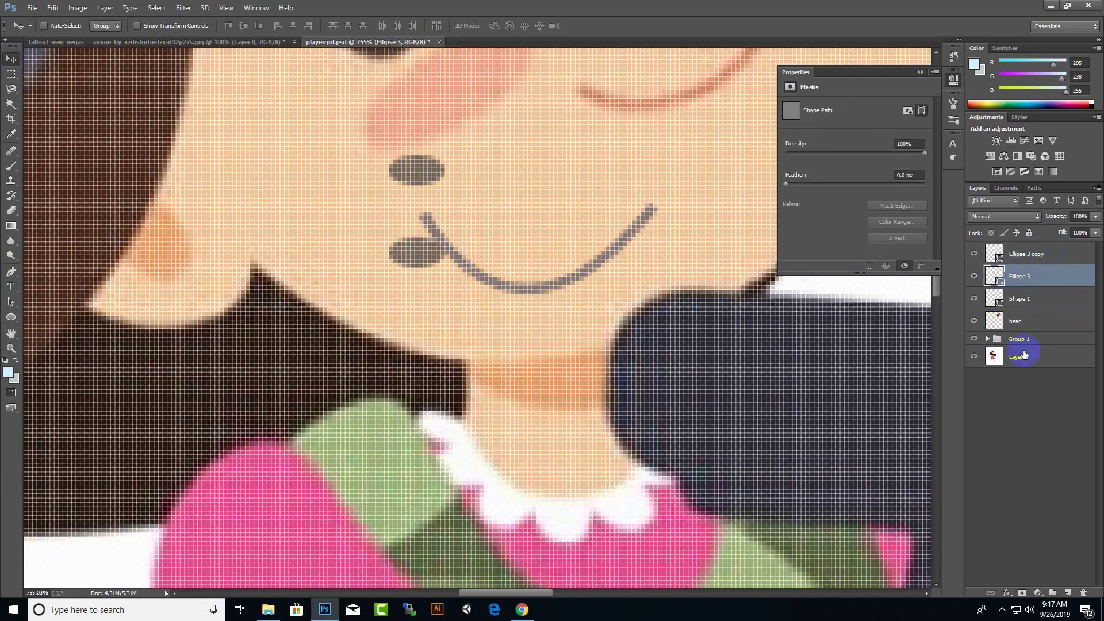
pyautogui.click(1020, 299)
pyautogui.press('p')
pyautogui.scroll(-5, 476, 316)
# Sample the grey from the artwork and delete the extra ellipse copy.
pyautogui.click(180, 25)
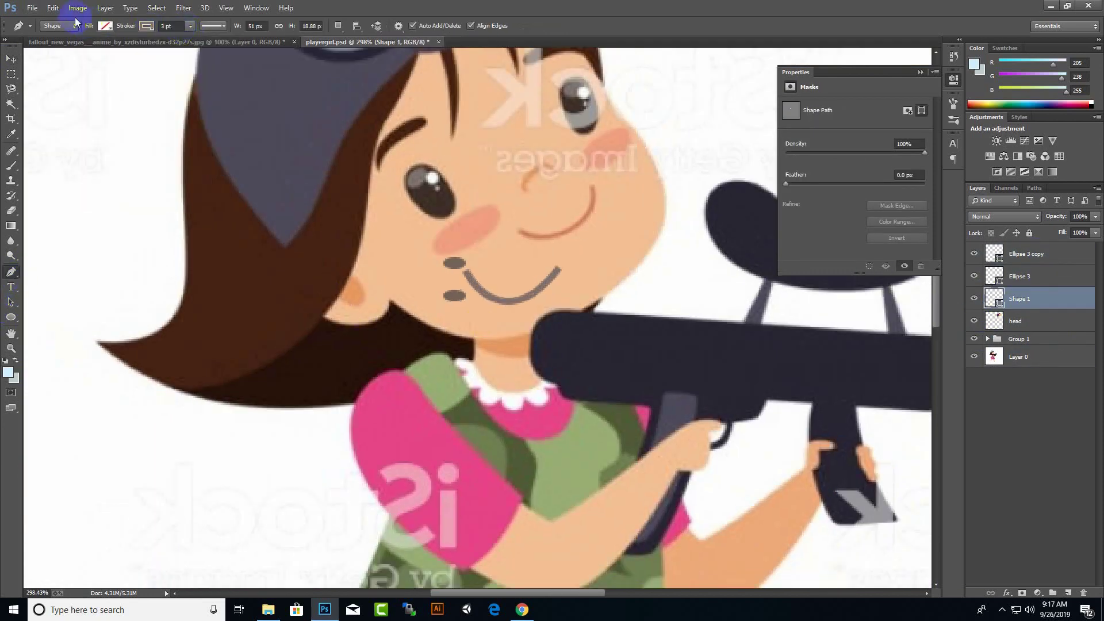
pyautogui.rightClick(459, 266)
pyautogui.click(501, 271)
pyautogui.scroll(2, 469, 291)
pyautogui.scroll(-2, 469, 291)
pyautogui.press('i')
pyautogui.click(8, 372)
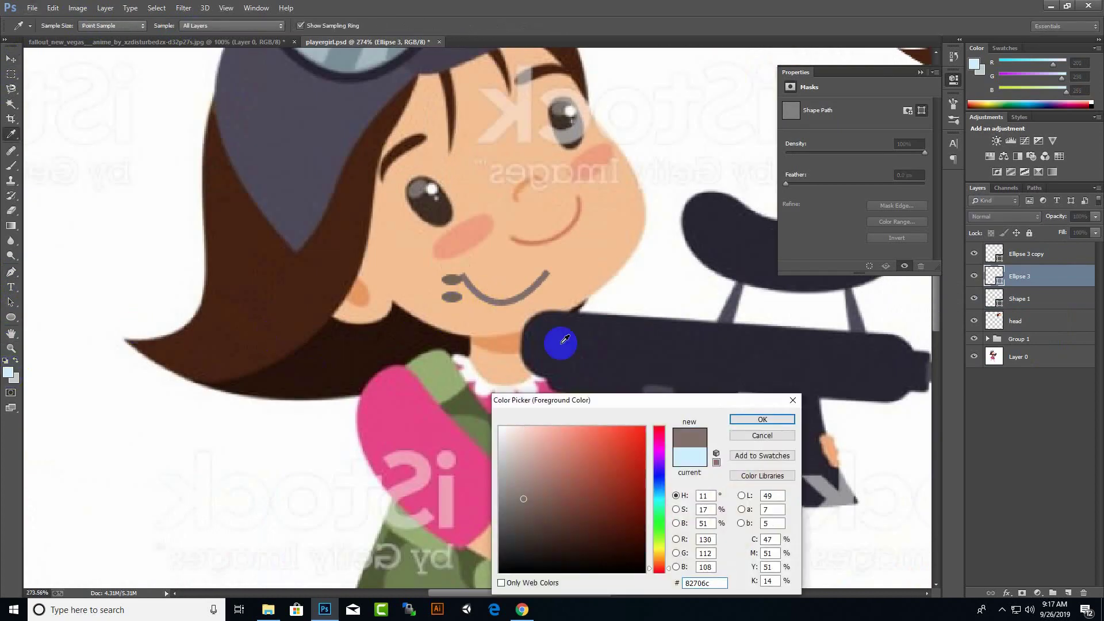
pyautogui.press('Return')
pyautogui.press('v')
pyautogui.click(445, 281)
pyautogui.press('Delete')
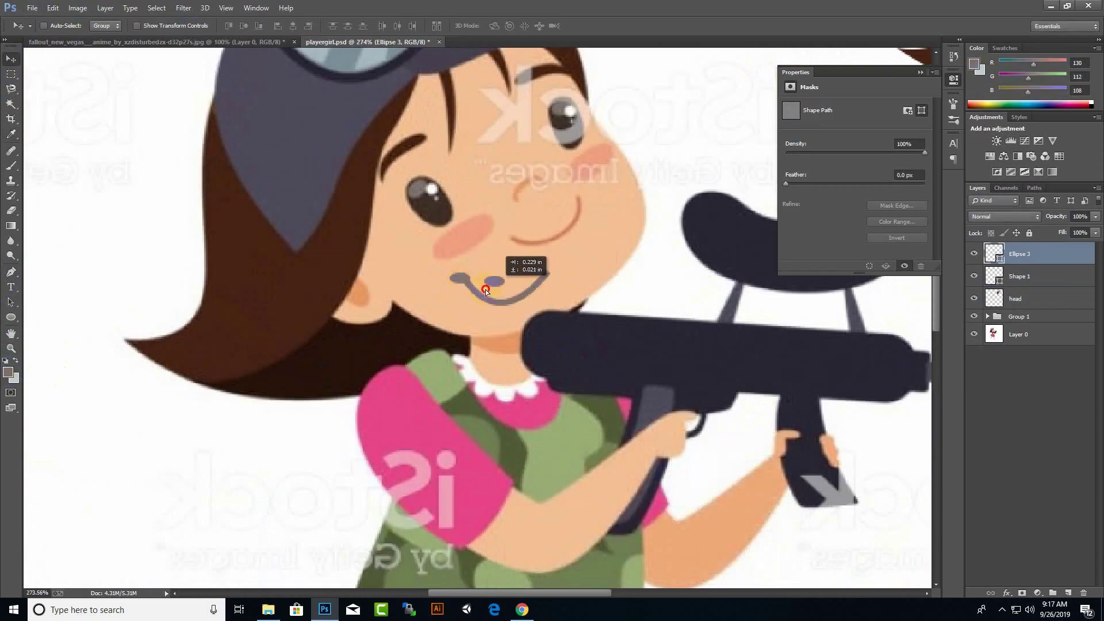
# Duplicate the ellipse and rotate the copies to follow the collar curve.
pyautogui.moveTo(486, 290); pyautogui.dragTo(469, 302)
pyautogui.keyDown('shift'); pyautogui.click(1030, 276); pyautogui.keyUp('shift')
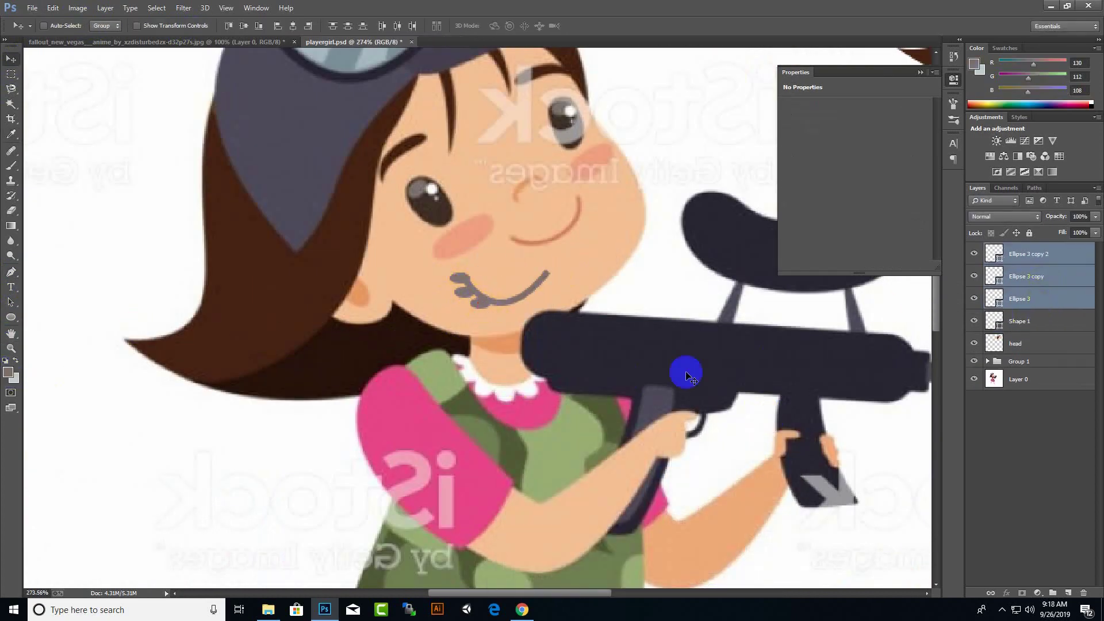
pyautogui.hotkey('ctrl', 't')
pyautogui.moveTo(572, 308); pyautogui.dragTo(562, 342)
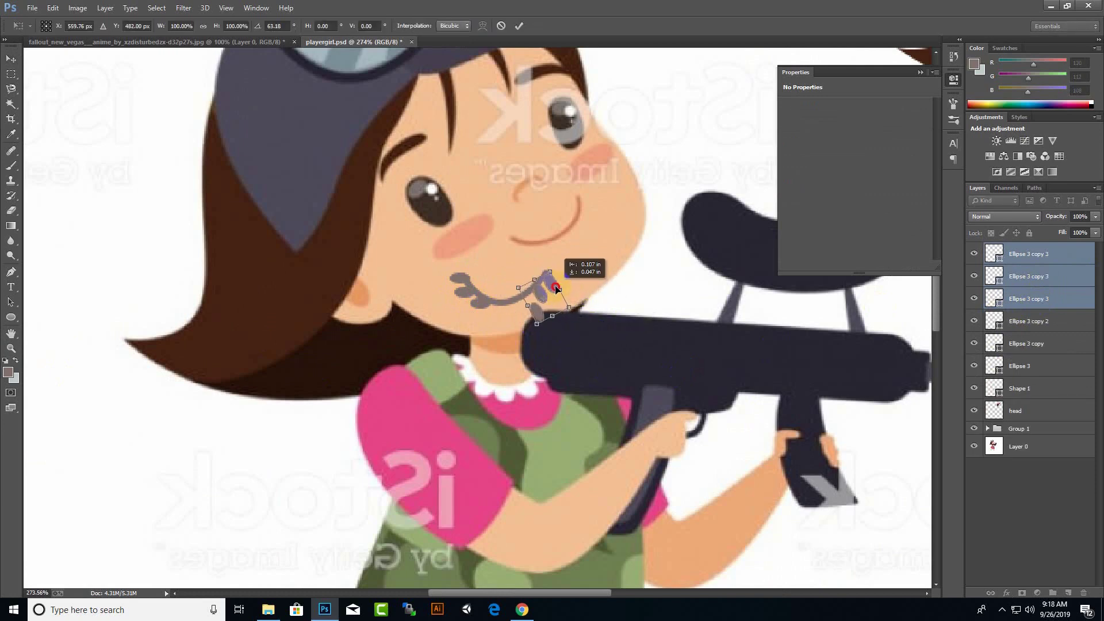
pyautogui.press('Return')
pyautogui.scroll(3, 536, 303)
pyautogui.moveTo(551, 279); pyautogui.dragTo(467, 352)
# Add more ellipse copies, then merge the arc and all ellipses into one layer.
pyautogui.hotkey('ctrl', 'j')
pyautogui.hotkey('ctrl', 'alt', 't')
pyautogui.press('Return')
pyautogui.scroll(-5, 665, 352)
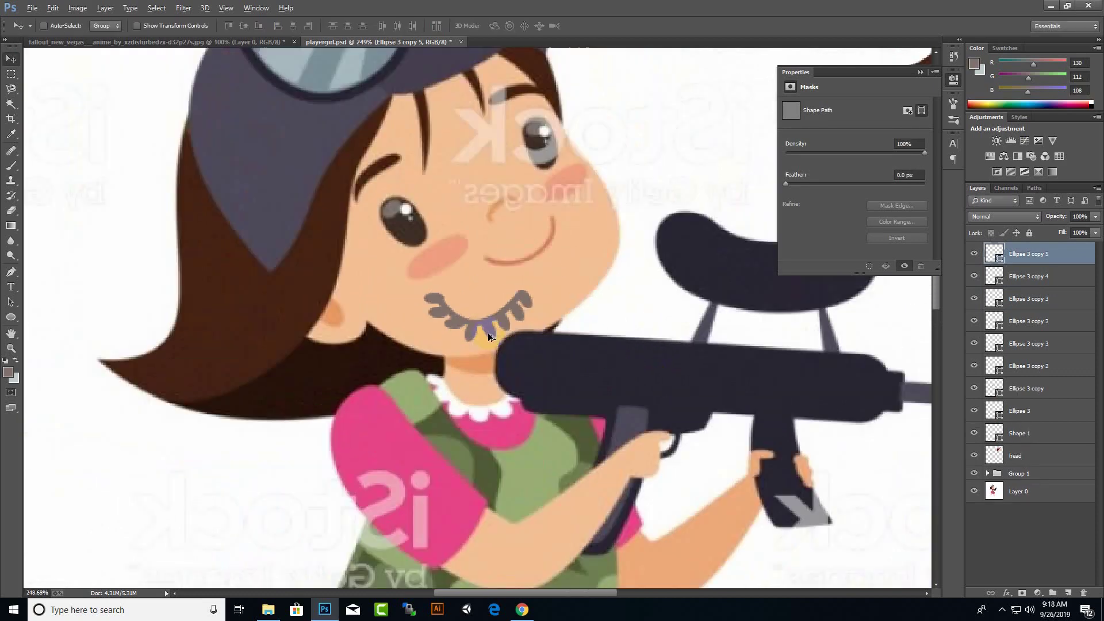
pyautogui.keyDown('shift'); pyautogui.click(1029, 321); pyautogui.keyUp('shift')
pyautogui.keyDown('shift'); pyautogui.click(1030, 366); pyautogui.keyUp('shift')
pyautogui.hotkey('ctrl', 'e')
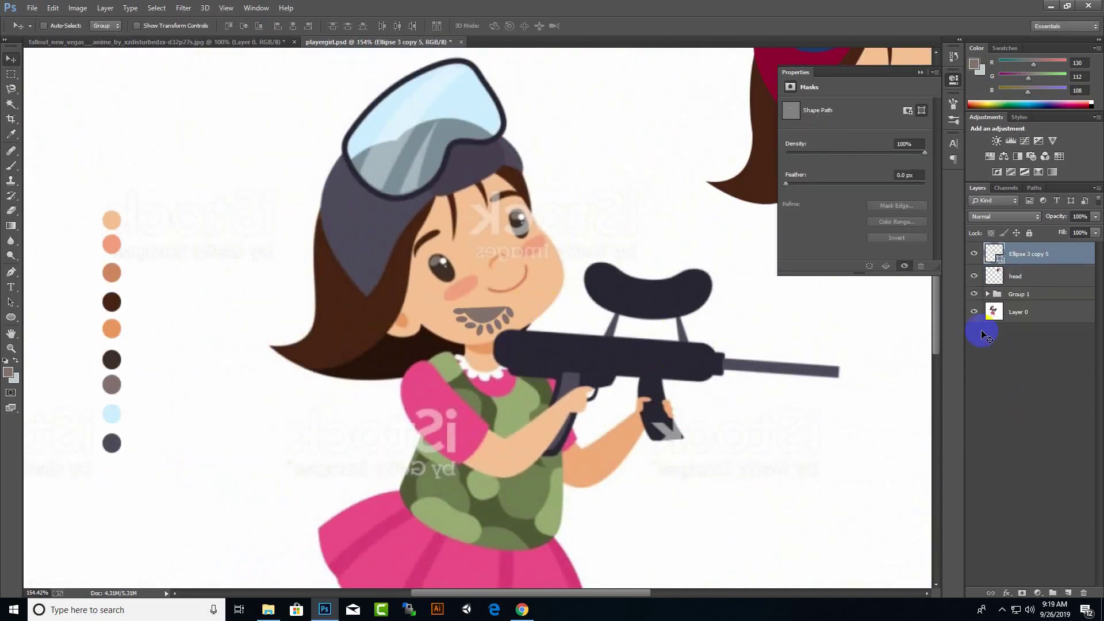
# Move the scalloped trim off to the right and trace the vest outline.
pyautogui.rightClick(1021, 265)
pyautogui.click(488, 336)
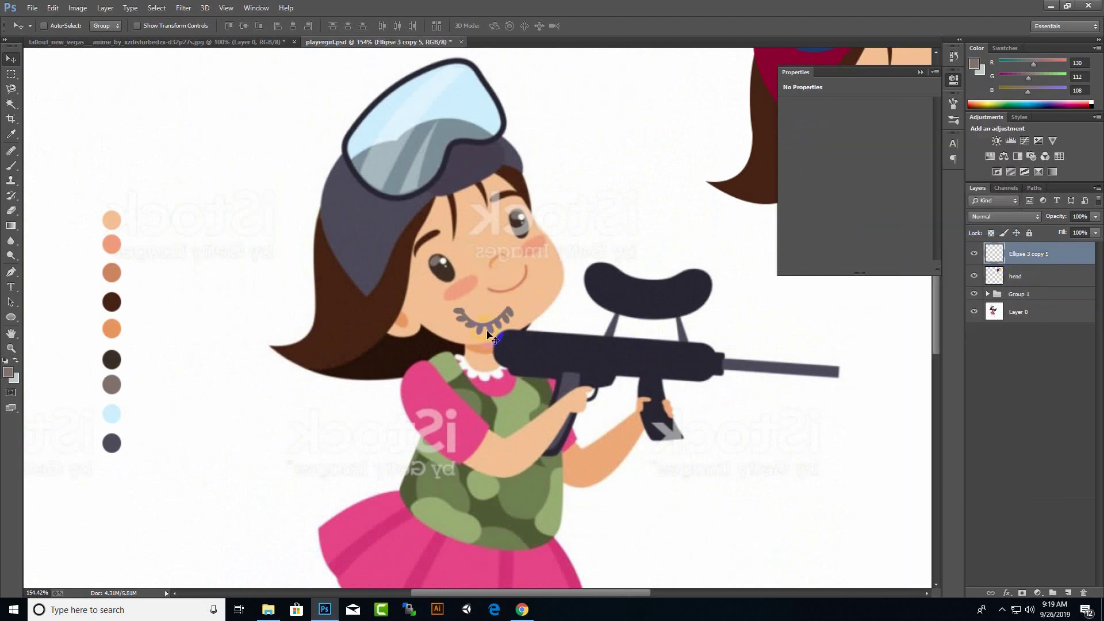
pyautogui.moveTo(180, 367); pyautogui.dragTo(843, 332)
pyautogui.click(11, 271)
pyautogui.scroll(-2, 460, 299)
pyautogui.click(461, 293)
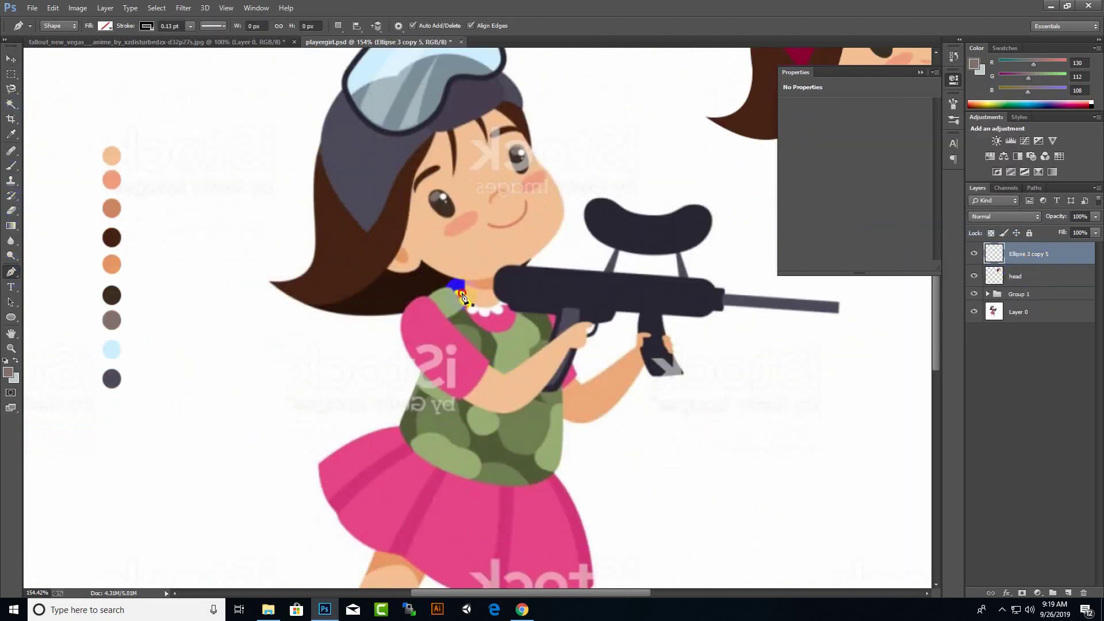
pyautogui.click(352, 577)
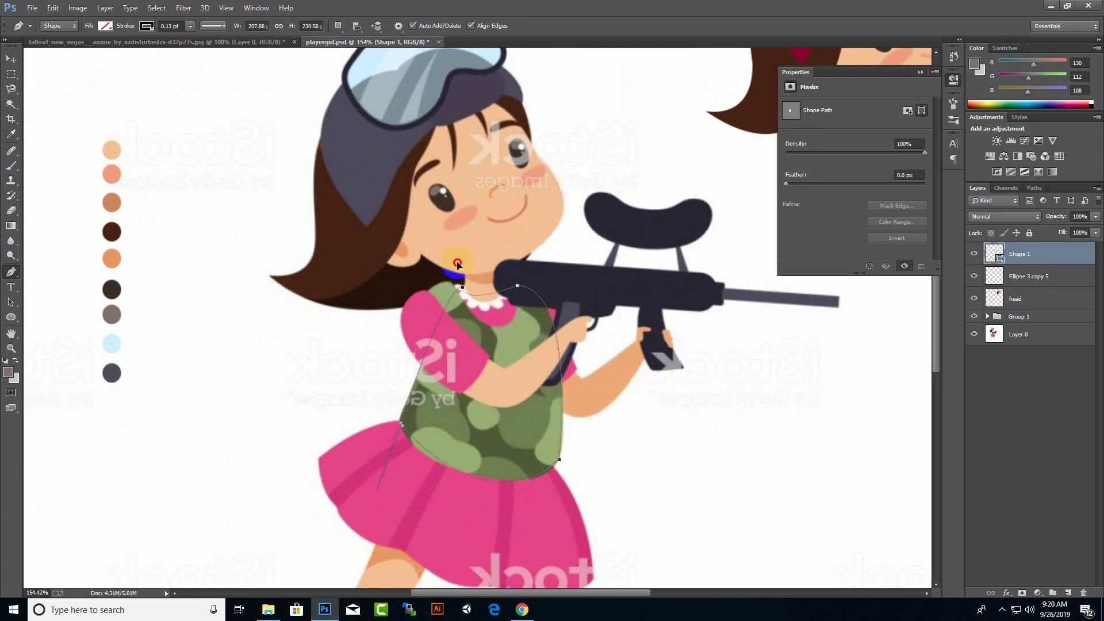
# Fill the vest shape dark blue and move it left of the girl.
pyautogui.click(105, 26)
pyautogui.click(135, 81)
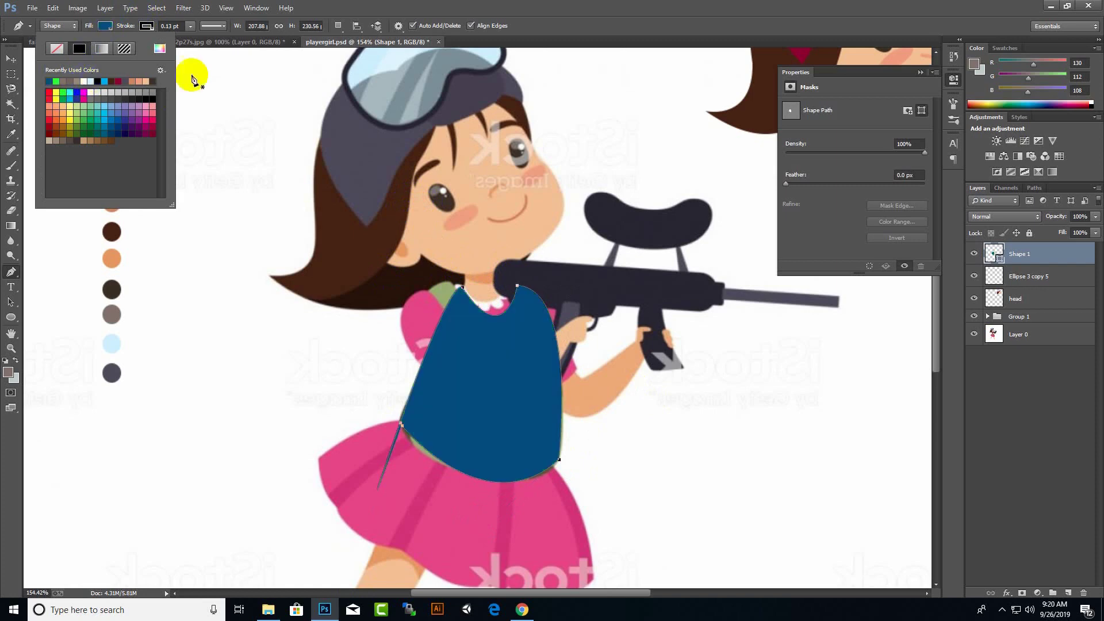
pyautogui.click(148, 25)
pyautogui.press('v')
pyautogui.moveTo(434, 396); pyautogui.dragTo(172, 420)
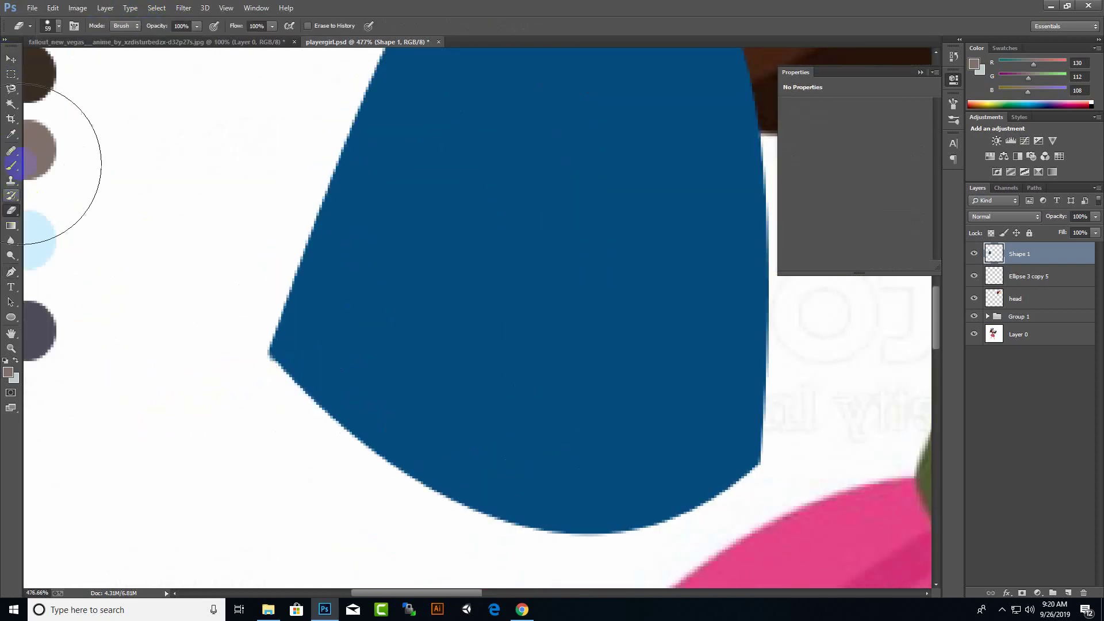
pyautogui.scroll(-2, 305, 447)
pyautogui.moveTo(305, 447); pyautogui.dragTo(297, 477)
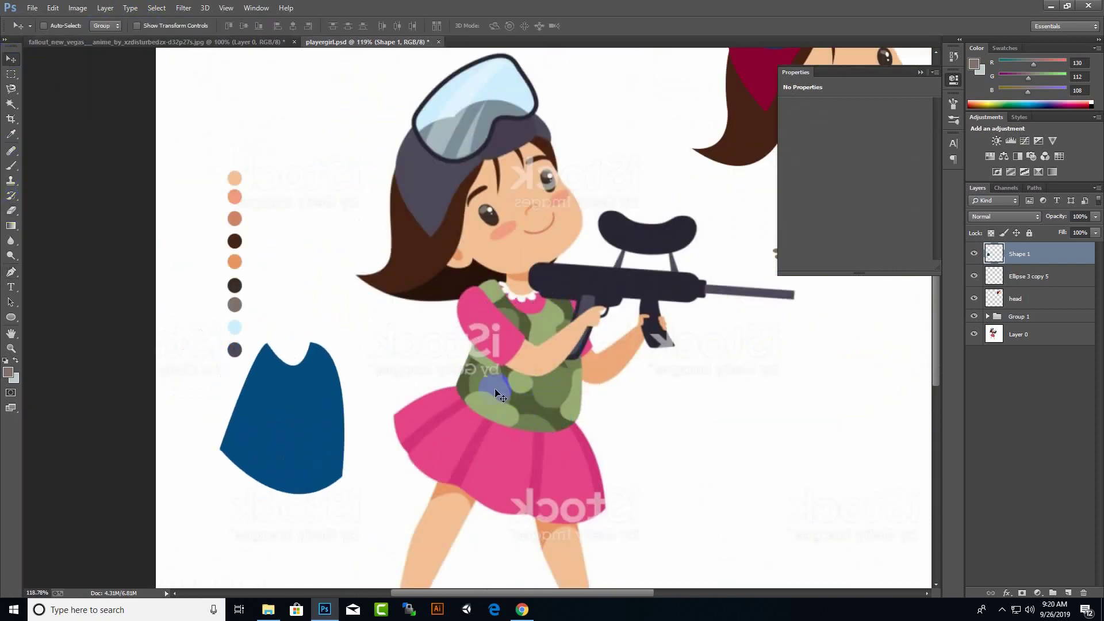
# Set the foreground colour to cyan and convert the vest into a smart object.
pyautogui.click(7, 374)
pyautogui.click(662, 496)
pyautogui.click(752, 419)
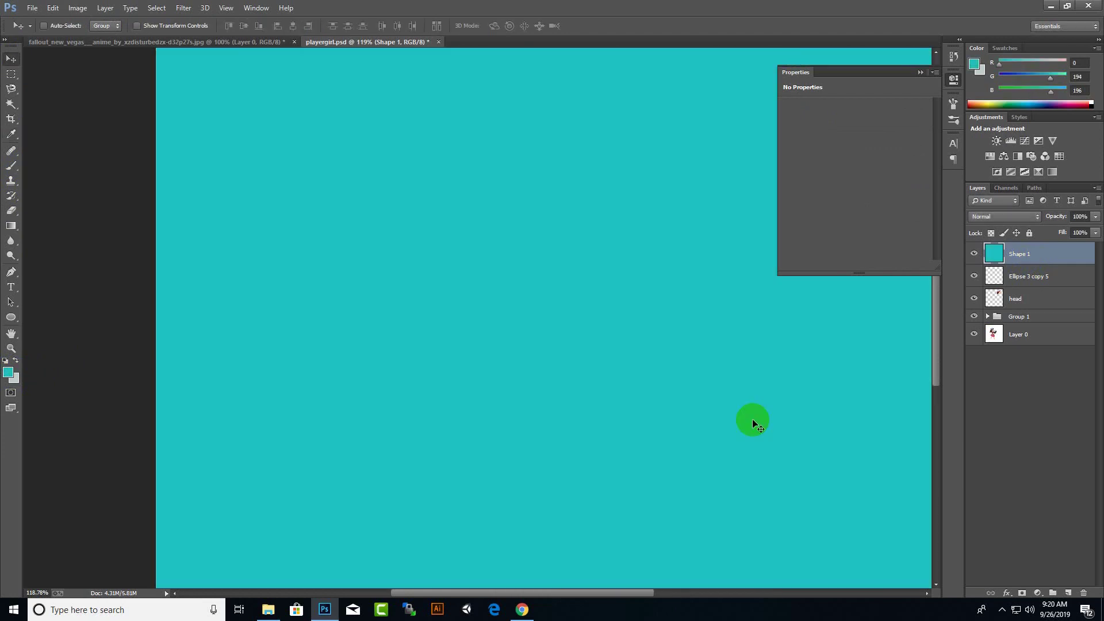
pyautogui.rightClick(1040, 257)
pyautogui.click(944, 194)
# Undo the smart object and place the blue vest behind the scalloped trim.
pyautogui.hotkey('ctrl', 'z')
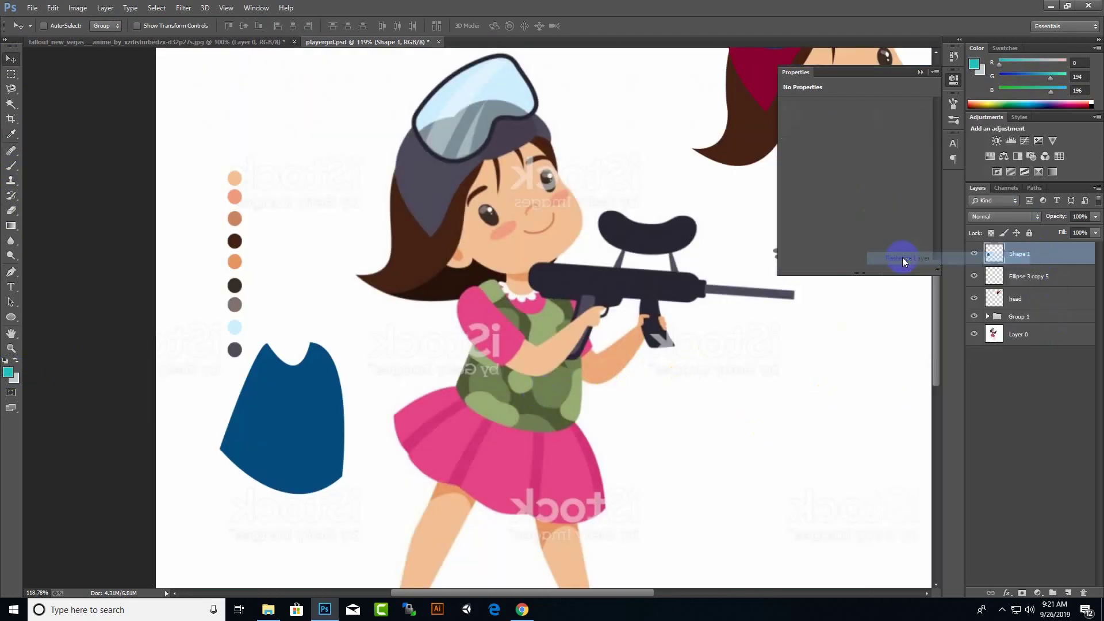
pyautogui.moveTo(299, 437); pyautogui.dragTo(878, 451)
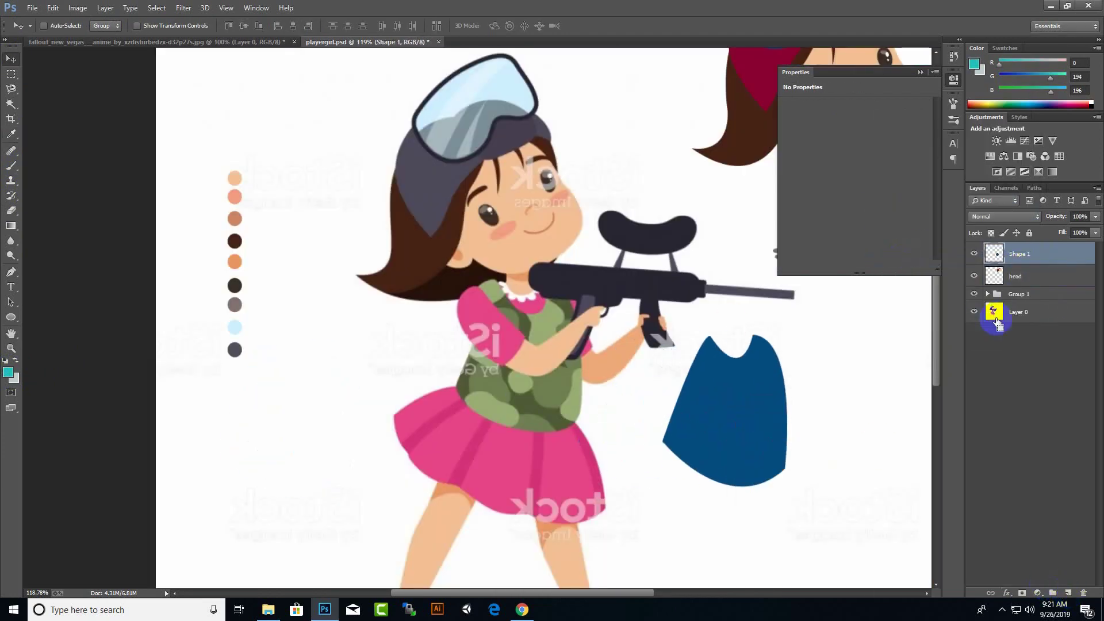
pyautogui.scroll(-1, 719, 414)
pyautogui.moveTo(745, 372); pyautogui.dragTo(759, 320)
pyautogui.scroll(5, 729, 309)
pyautogui.hotkey('ctrl', '[')
pyautogui.scroll(-3, 729, 309)
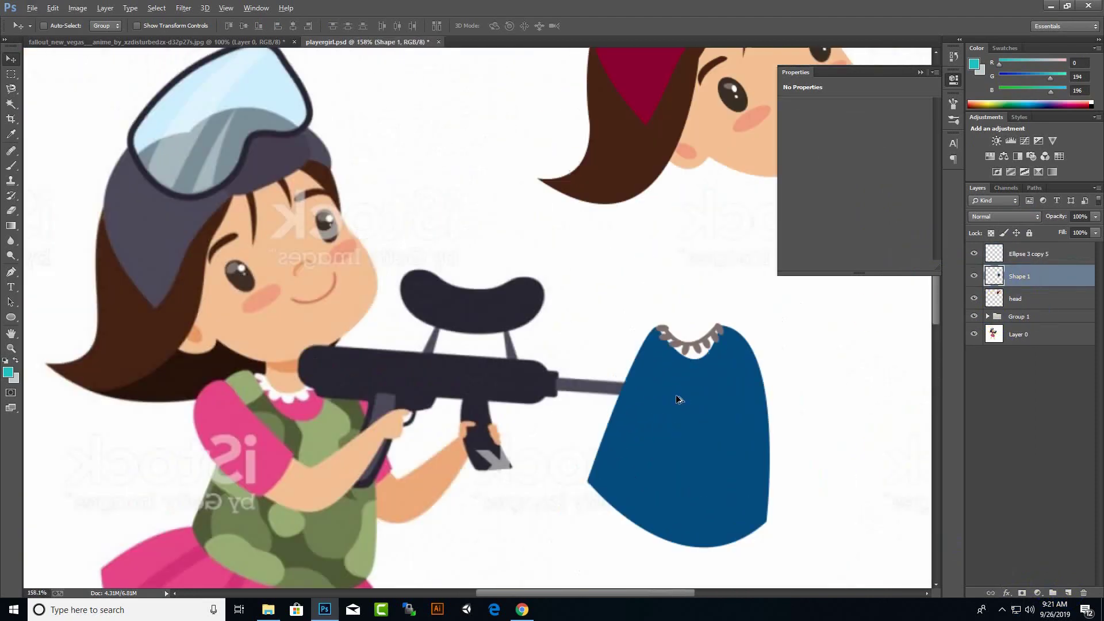
# Draw a maroon ellipse over the collar trim.
pyautogui.press('u')
pyautogui.scroll(3, 619, 326)
pyautogui.moveTo(619, 326); pyautogui.dragTo(722, 398)
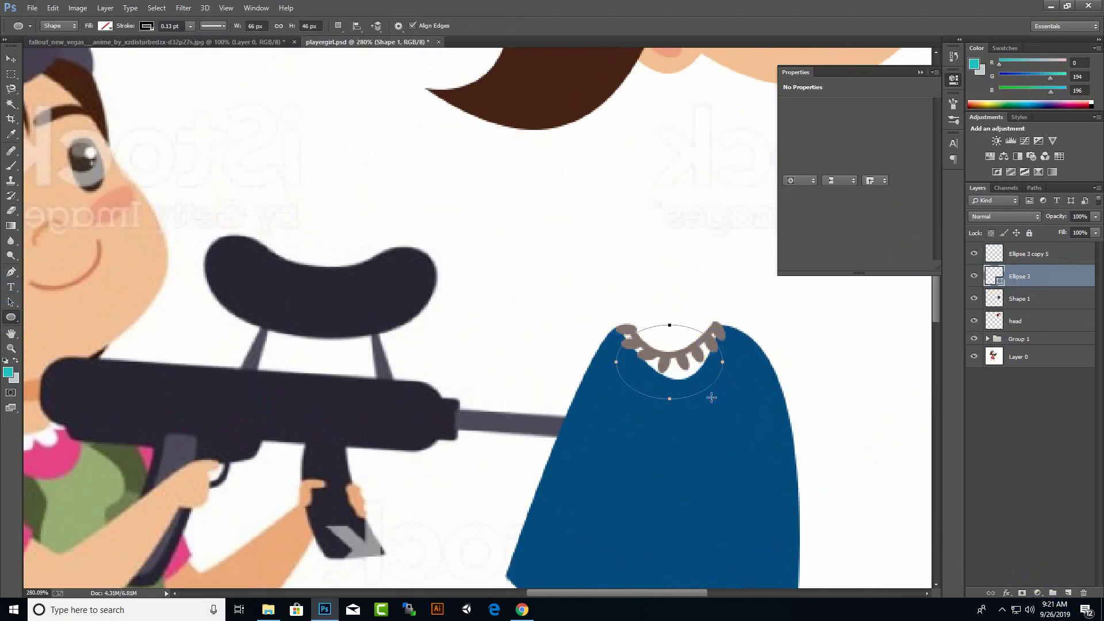
pyautogui.click(106, 25)
pyautogui.click(58, 104)
# Widen the maroon ellipse and position it around the trim.
pyautogui.hotkey('ctrl', 't')
pyautogui.moveTo(617, 356); pyautogui.dragTo(610, 356)
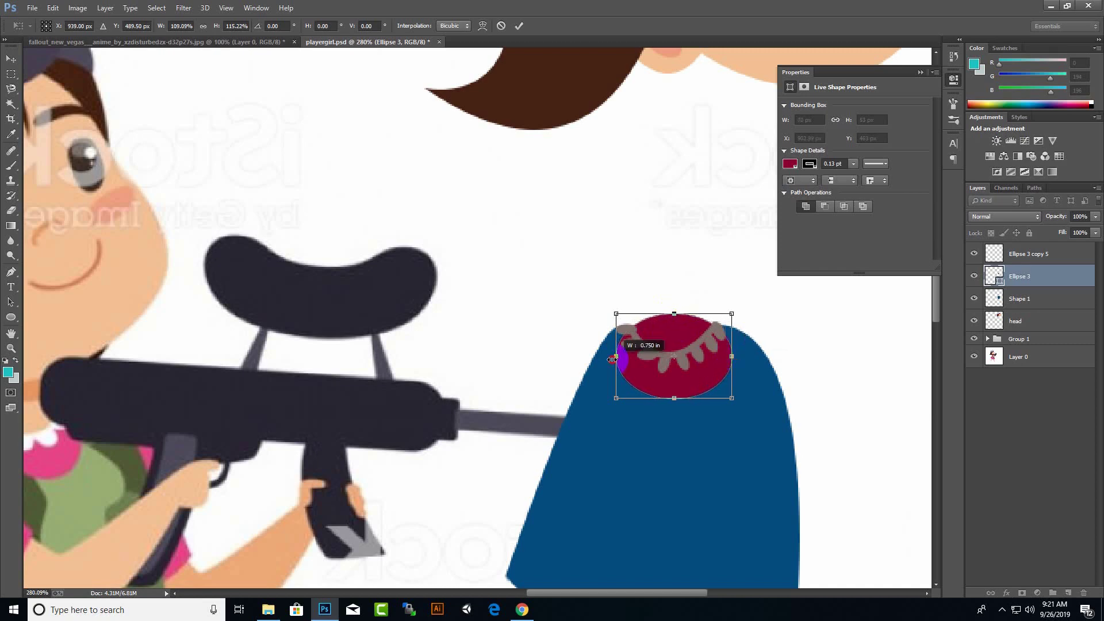
pyautogui.moveTo(692, 370); pyautogui.dragTo(690, 352)
pyautogui.scroll(-3, 679, 393)
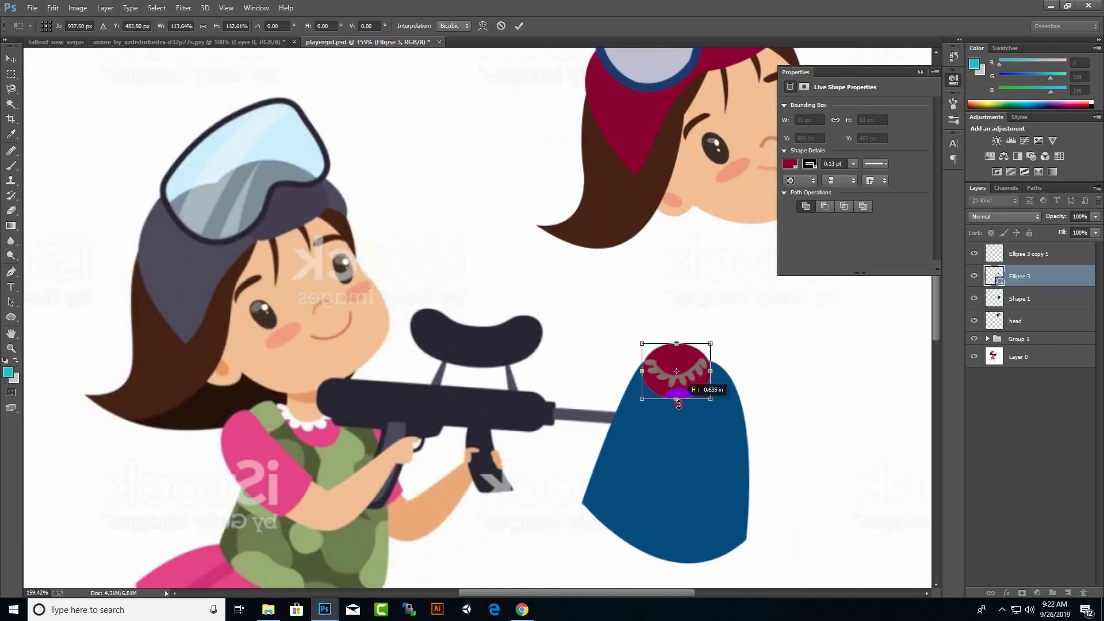
pyautogui.press('Return')
pyautogui.scroll(3, 720, 360)
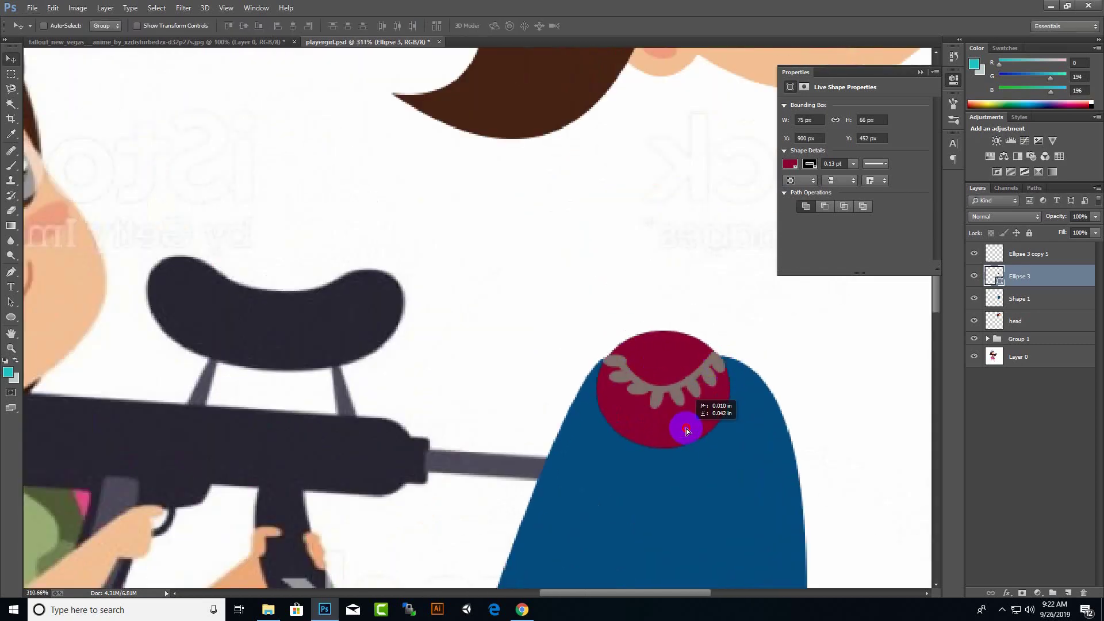
pyautogui.moveTo(685, 429); pyautogui.dragTo(688, 405)
# Delete the blue vest shape.
pyautogui.scroll(-2, 688, 405)
pyautogui.scroll(-2, 688, 405)
pyautogui.keyDown('ctrl'); pyautogui.click(679, 448); pyautogui.keyUp('ctrl')
pyautogui.press('p')
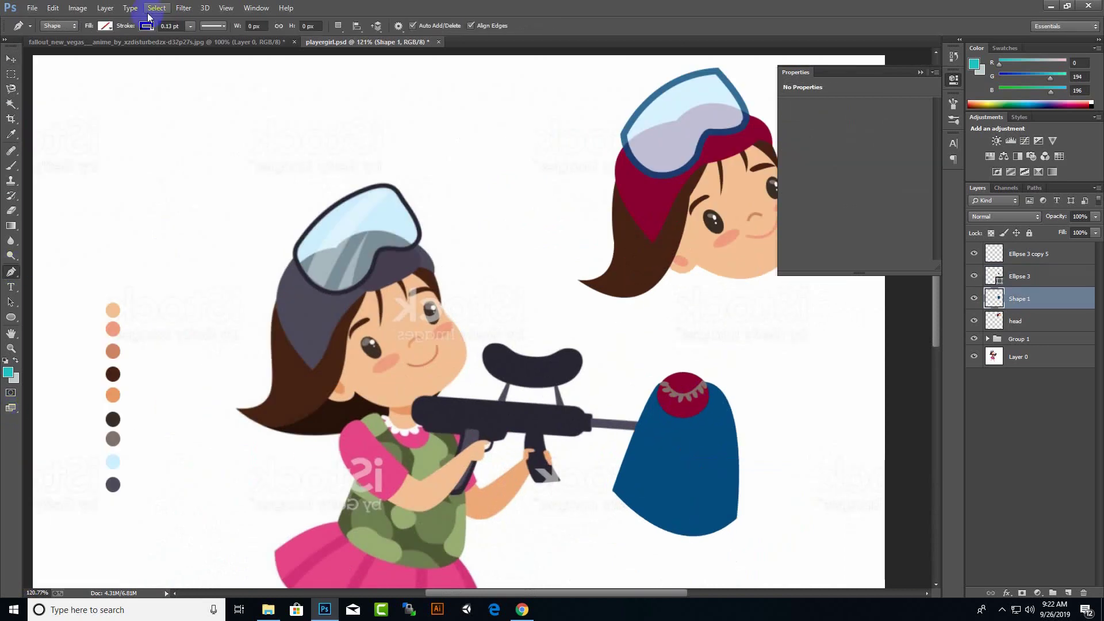
pyautogui.click(147, 26)
pyautogui.click(105, 26)
pyautogui.press('Escape')
pyautogui.press('Delete')
pyautogui.press('v')
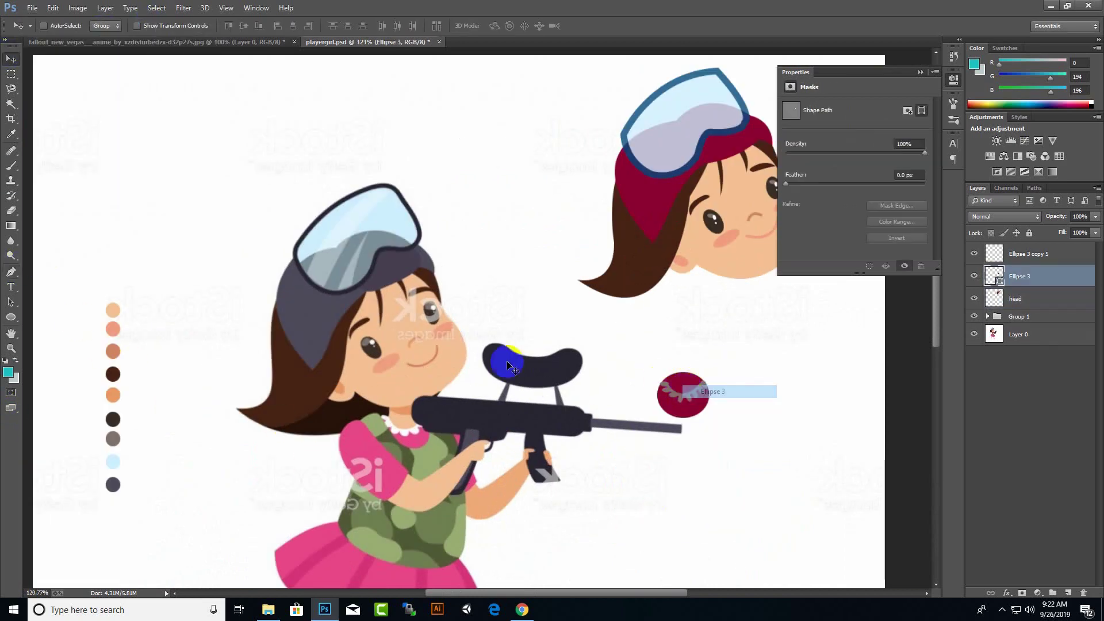
# Erase the top of the maroon ellipse.
pyautogui.press('e')
pyautogui.scroll(3, 685, 391)
pyautogui.click(686, 385)
pyautogui.scroll(3, 679, 368)
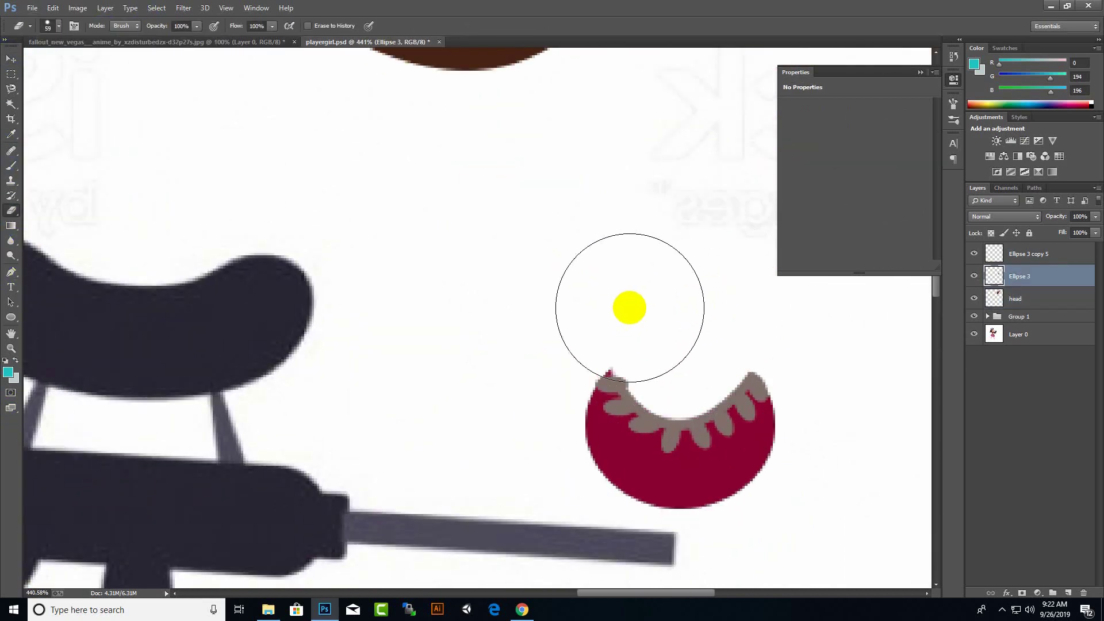
pyautogui.moveTo(630, 307)
pyautogui.mouseDown()
pyautogui.moveTo(683, 345)
pyautogui.moveTo(584, 316)
pyautogui.mouseUp()
pyautogui.scroll(-4, 851, 259)
# Merge the maroon ellipse with the trim and move the collar into place.
pyautogui.press('v')
pyautogui.click(1026, 277)
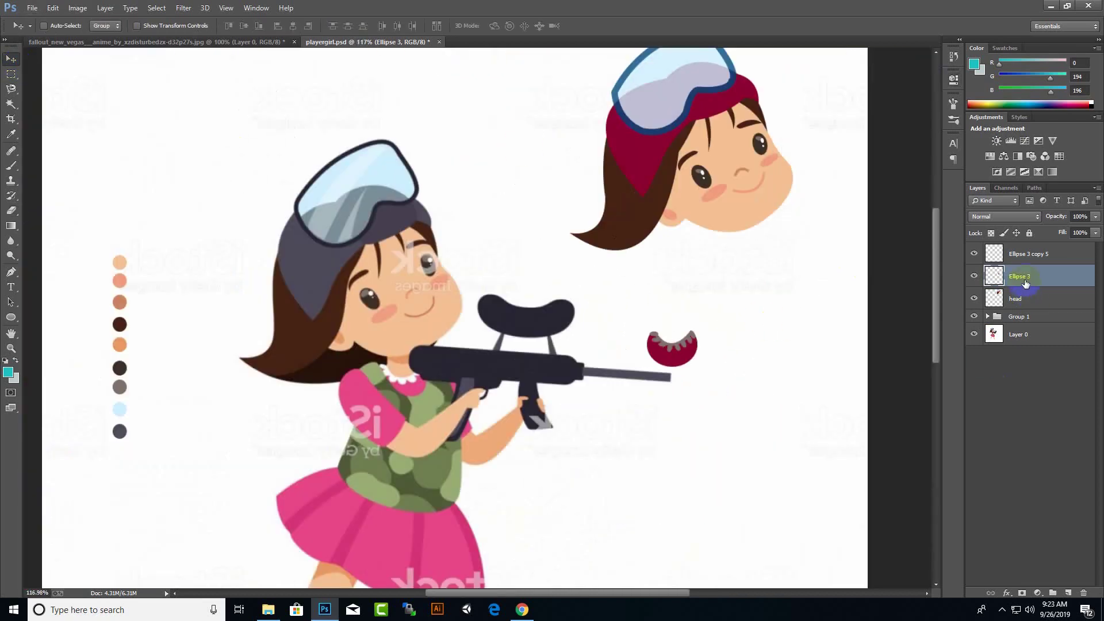
pyautogui.keyDown('ctrl'); pyautogui.click(1029, 254); pyautogui.keyUp('ctrl')
pyautogui.hotkey('ctrl', 'e')
pyautogui.moveTo(673, 352); pyautogui.dragTo(754, 260)
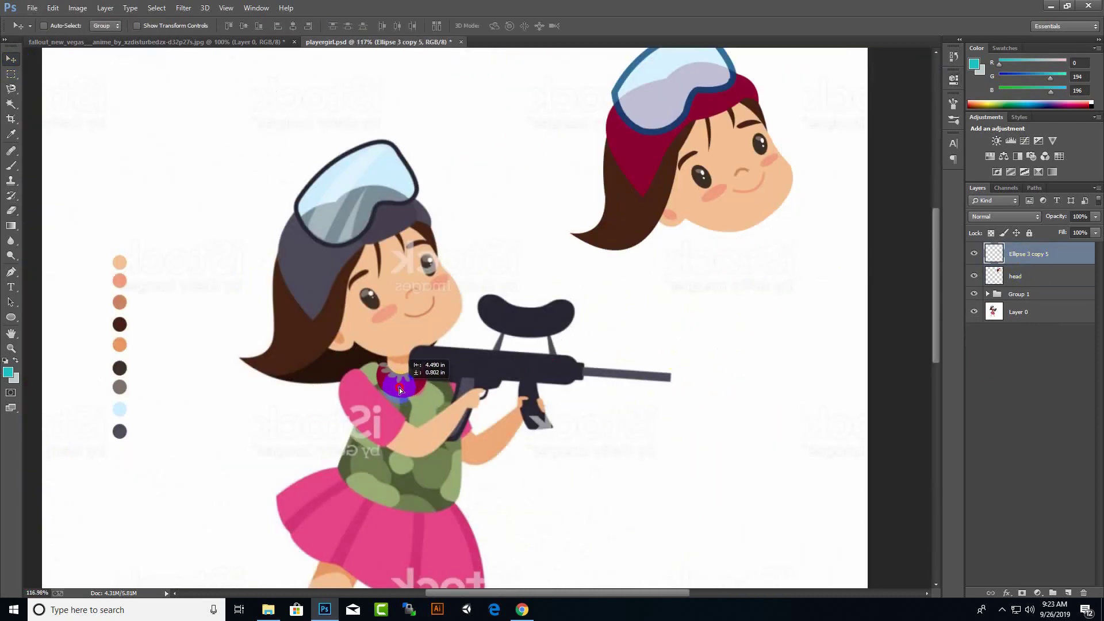
# Set the foreground colour to the peach skin tone sampled from the girl.
pyautogui.click(11, 272)
pyautogui.moveTo(387, 358); pyautogui.dragTo(388, 379)
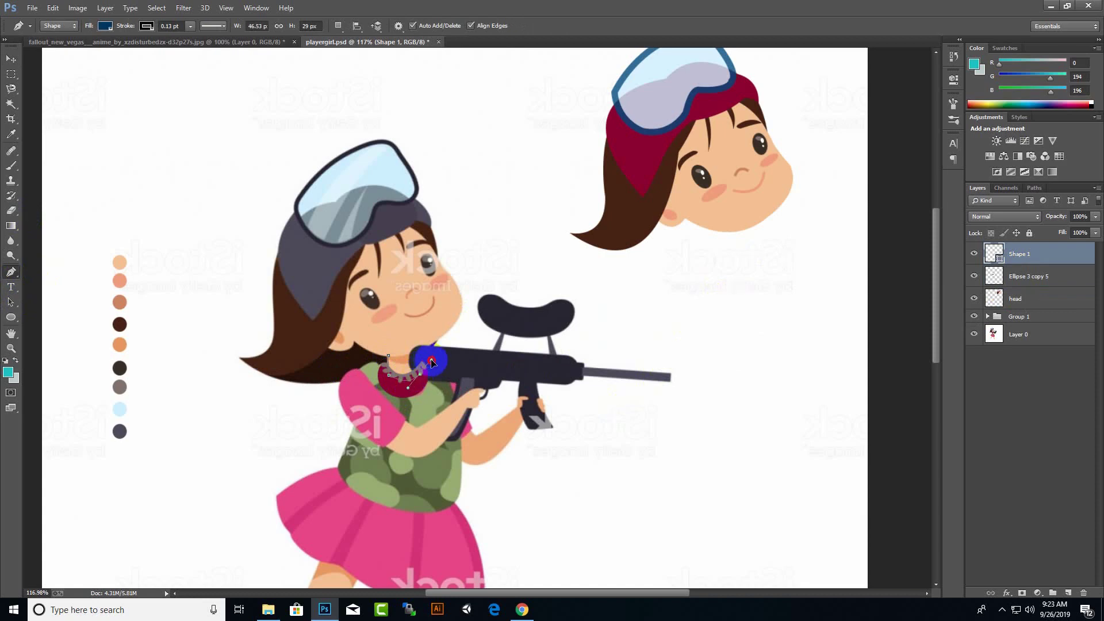
pyautogui.click(104, 25)
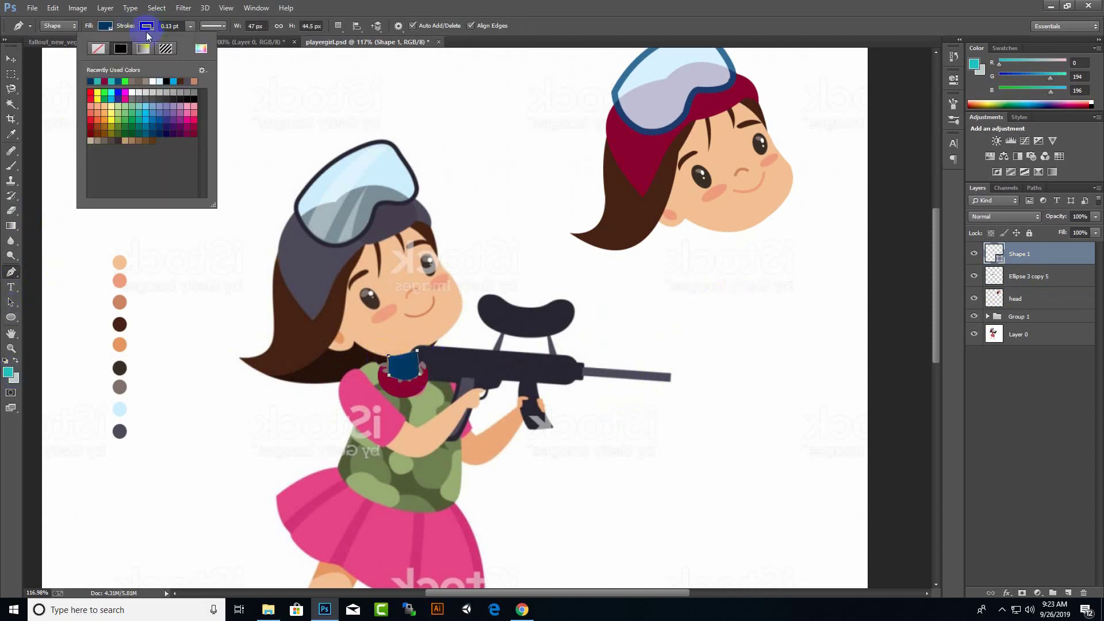
pyautogui.click(120, 262)
pyautogui.click(8, 373)
pyautogui.click(121, 256)
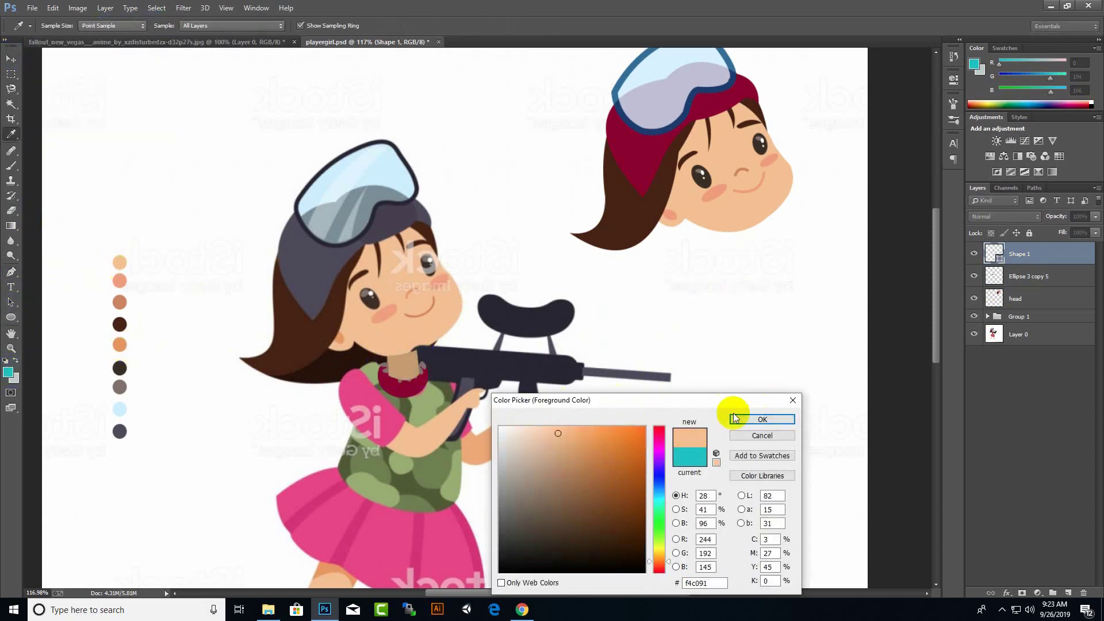
pyautogui.click(763, 419)
pyautogui.click(8, 373)
pyautogui.click(770, 420)
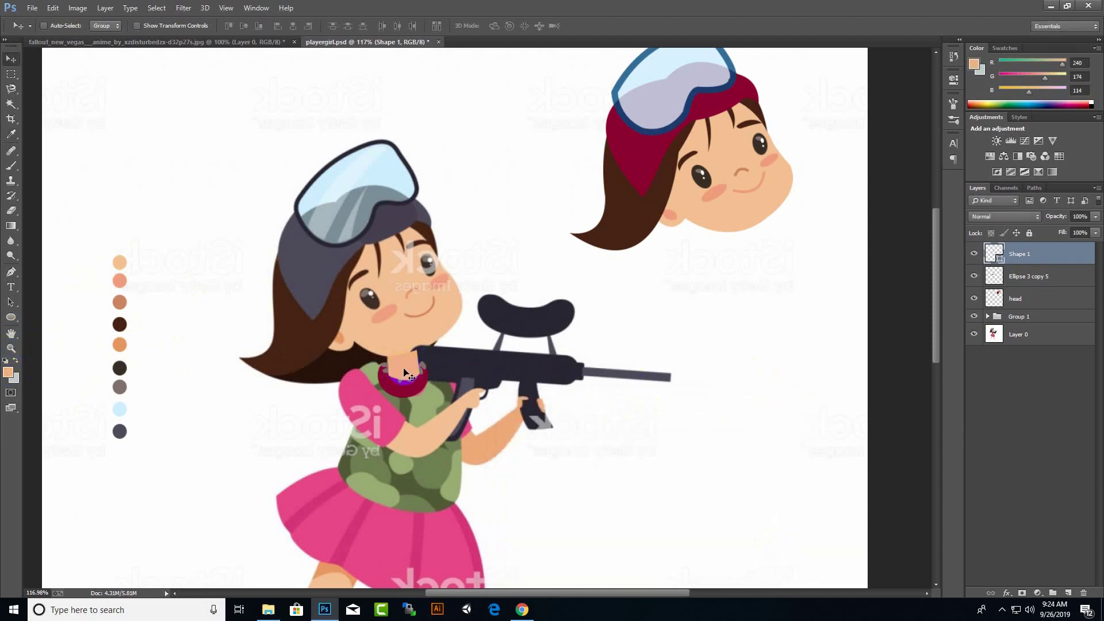
# Delete the unwanted neck shape and tuck the maroon collar under the new head, behind it.
pyautogui.press('Delete')
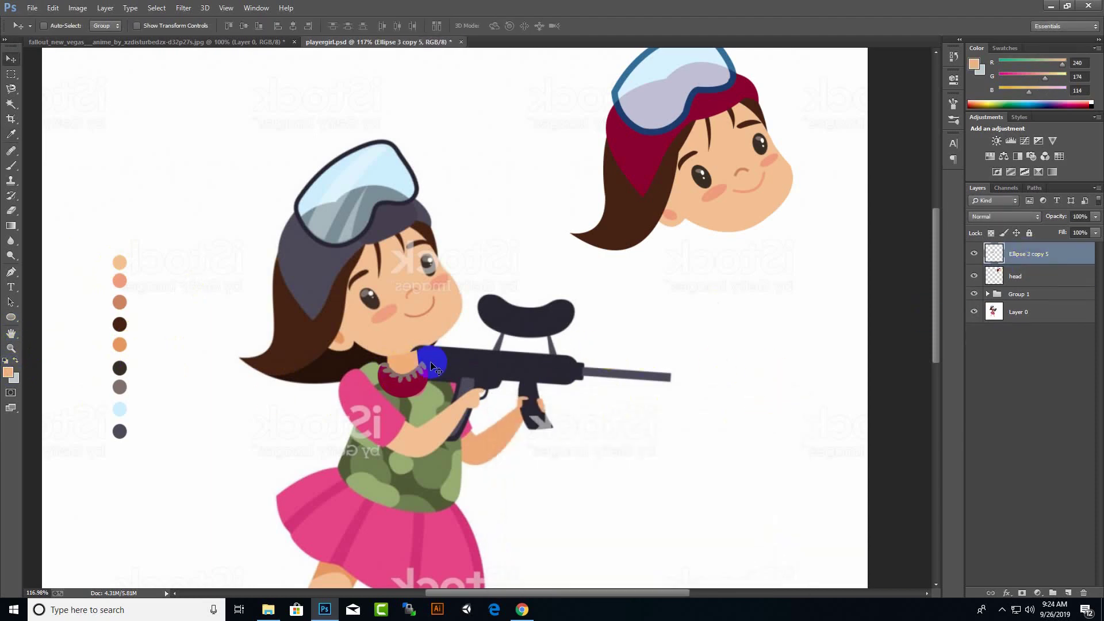
pyautogui.moveTo(426, 368)
pyautogui.mouseDown()
pyautogui.moveTo(779, 247)
pyautogui.moveTo(766, 262)
pyautogui.mouseUp()
pyautogui.hotkey('ctrl', '[')
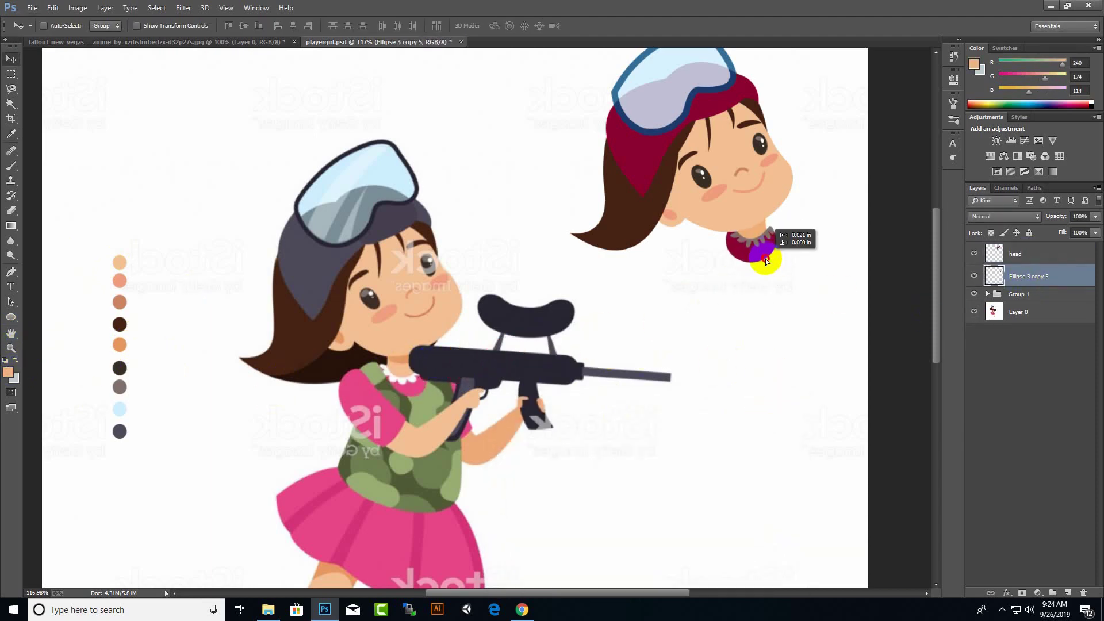
# Outline the vest with the Pen tool, fill it olive, and place it right of the figure.
pyautogui.scroll(-2, 696, 353)
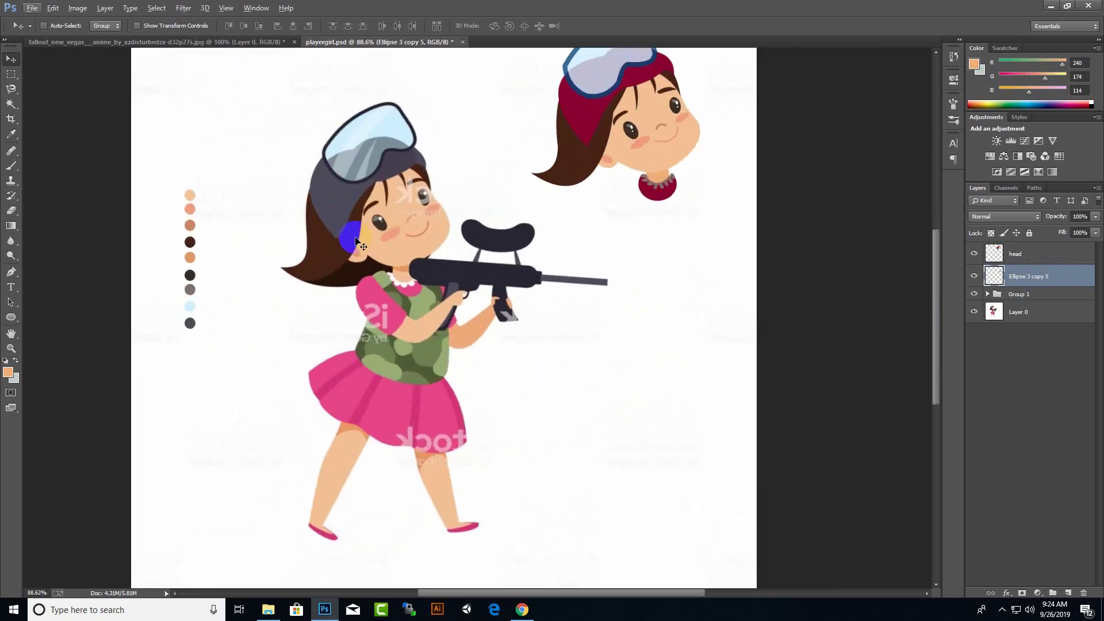
pyautogui.scroll(2, 364, 280)
pyautogui.scroll(1, 364, 280)
pyautogui.press('p')
pyautogui.click(343, 240)
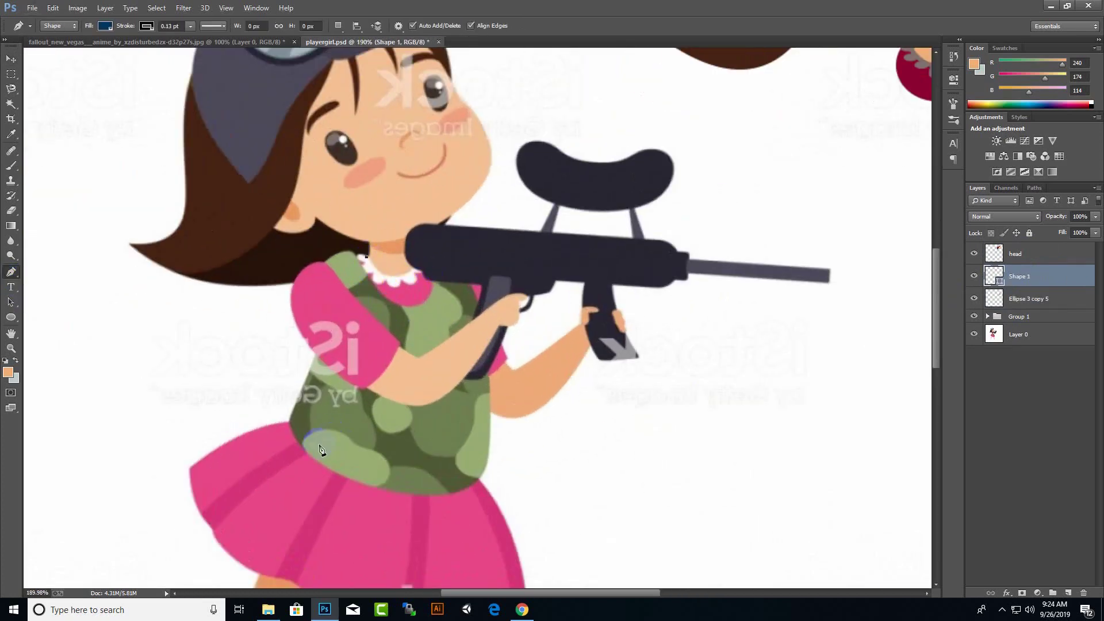
pyautogui.moveTo(290, 418); pyautogui.dragTo(236, 601)
pyautogui.scroll(-3, 221, 414)
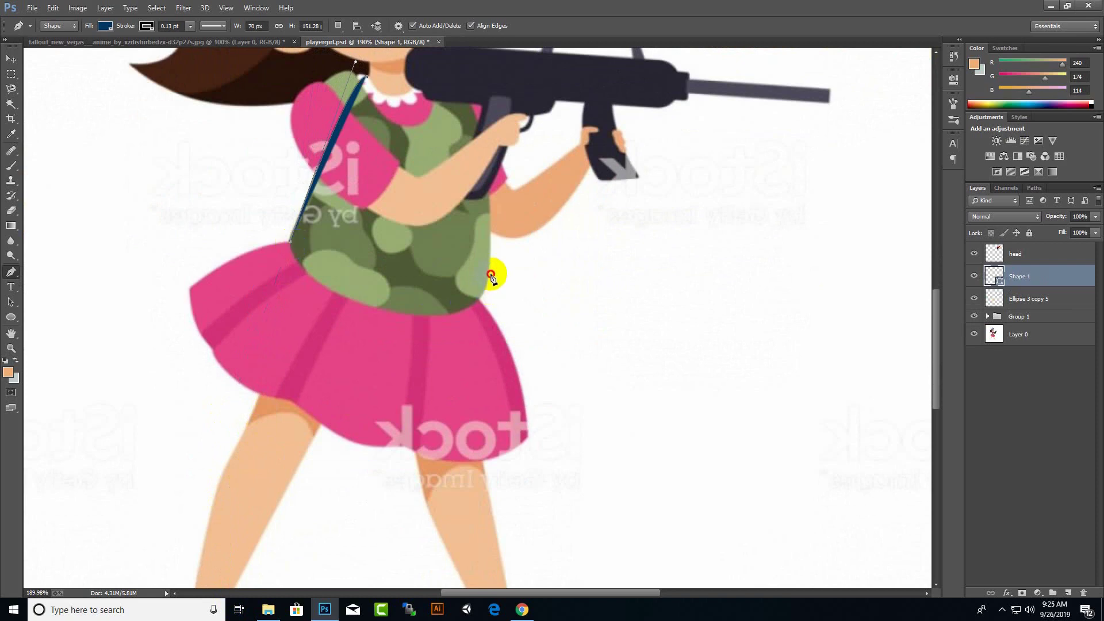
pyautogui.scroll(-1, 469, 338)
pyautogui.moveTo(415, 92); pyautogui.dragTo(392, 80)
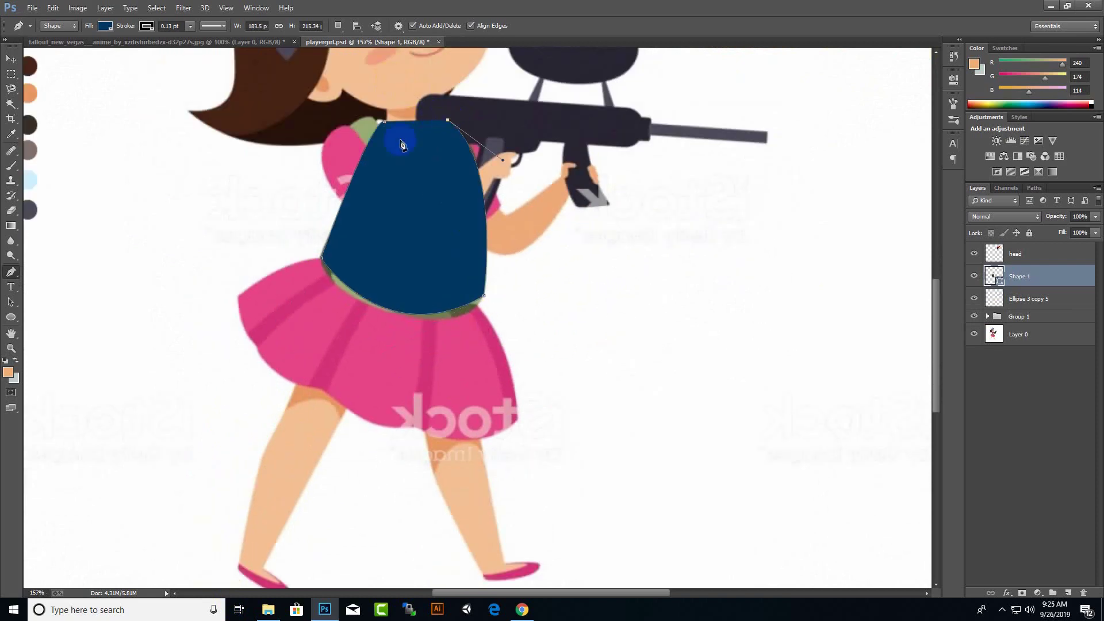
pyautogui.click(105, 25)
pyautogui.click(98, 69)
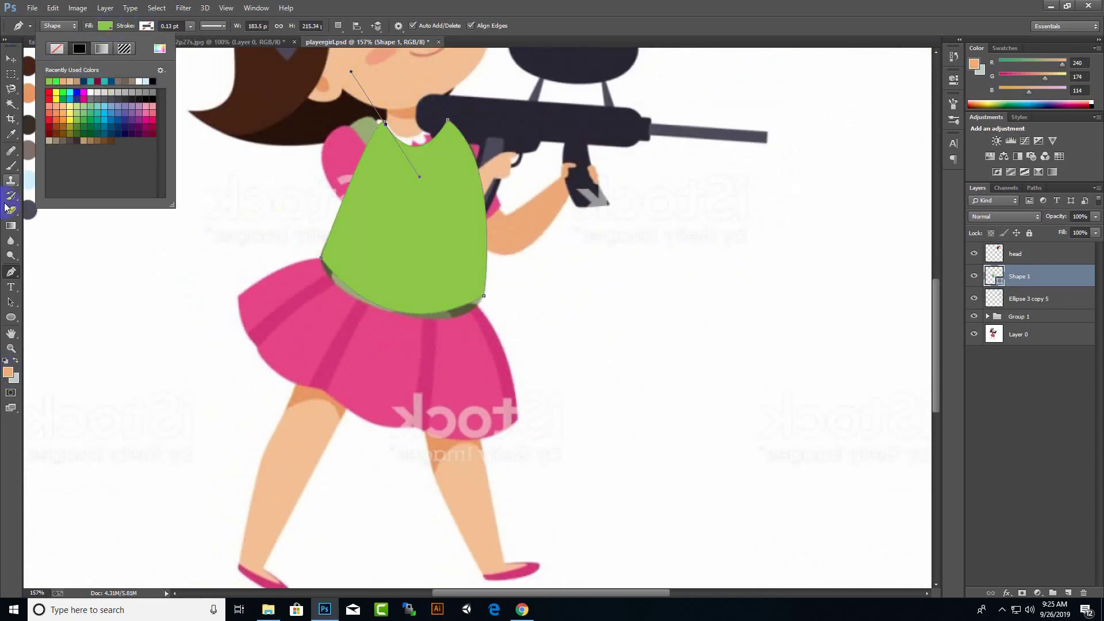
pyautogui.click(8, 372)
pyautogui.click(394, 227)
pyautogui.moveTo(394, 227); pyautogui.dragTo(673, 288)
# Add a light green camo spot and a warped ellipse spot on the vest.
pyautogui.press('p')
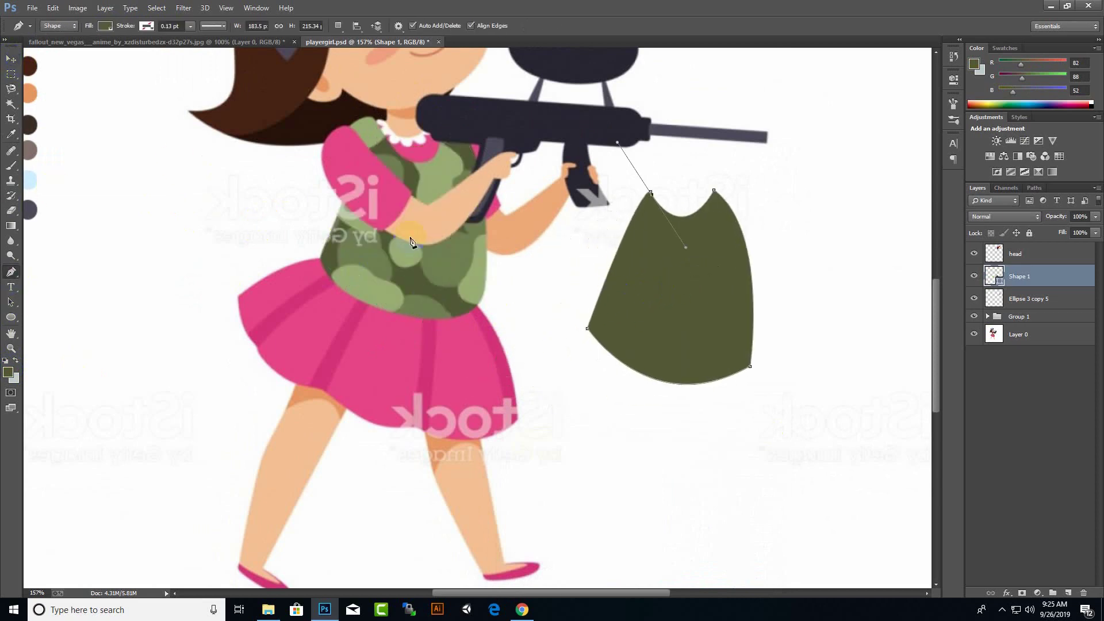
pyautogui.scroll(3, 322, 259)
pyautogui.hotkey('ctrl', 'shift', 'alt', 'n')
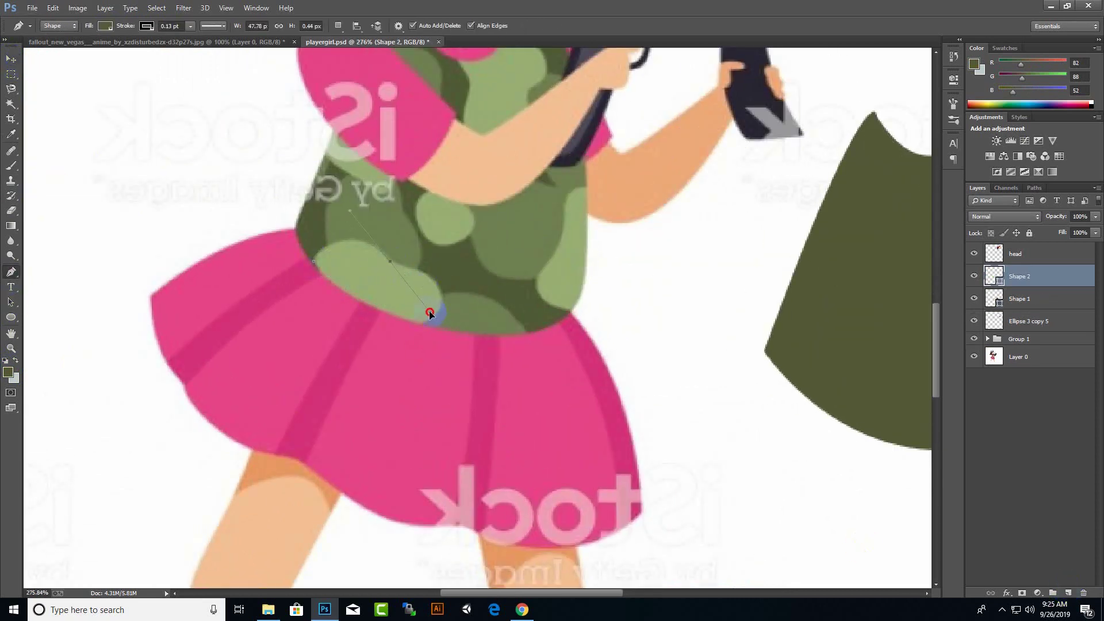
pyautogui.moveTo(423, 323); pyautogui.dragTo(482, 287)
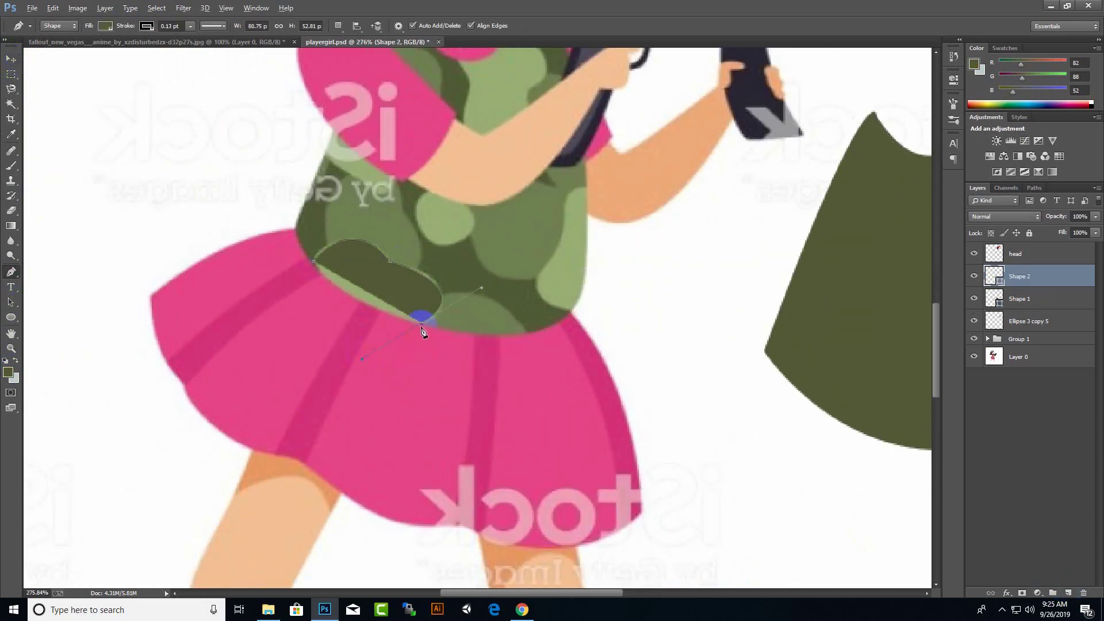
pyautogui.click(6, 375)
pyautogui.click(446, 218)
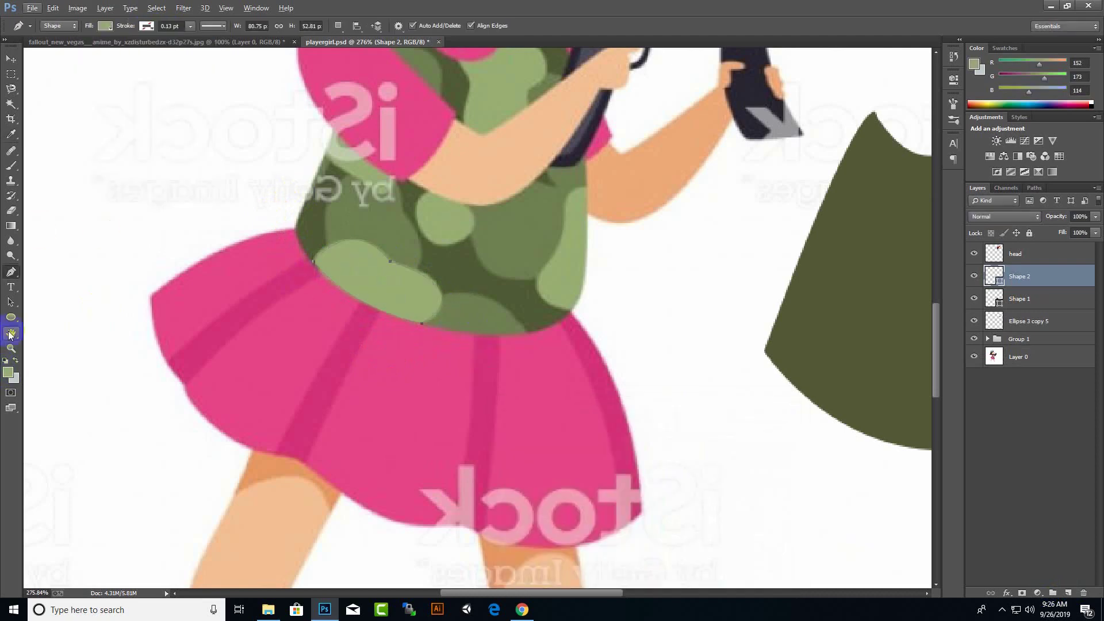
pyautogui.moveTo(476, 245); pyautogui.dragTo(493, 178)
pyautogui.hotkey('ctrl', 't')
pyautogui.rightClick(446, 217)
pyautogui.click(477, 297)
pyautogui.press('Return')
# Enlarge a copied spot, make it darker green, and warp another copy on the left.
pyautogui.hotkey('ctrl', 't')
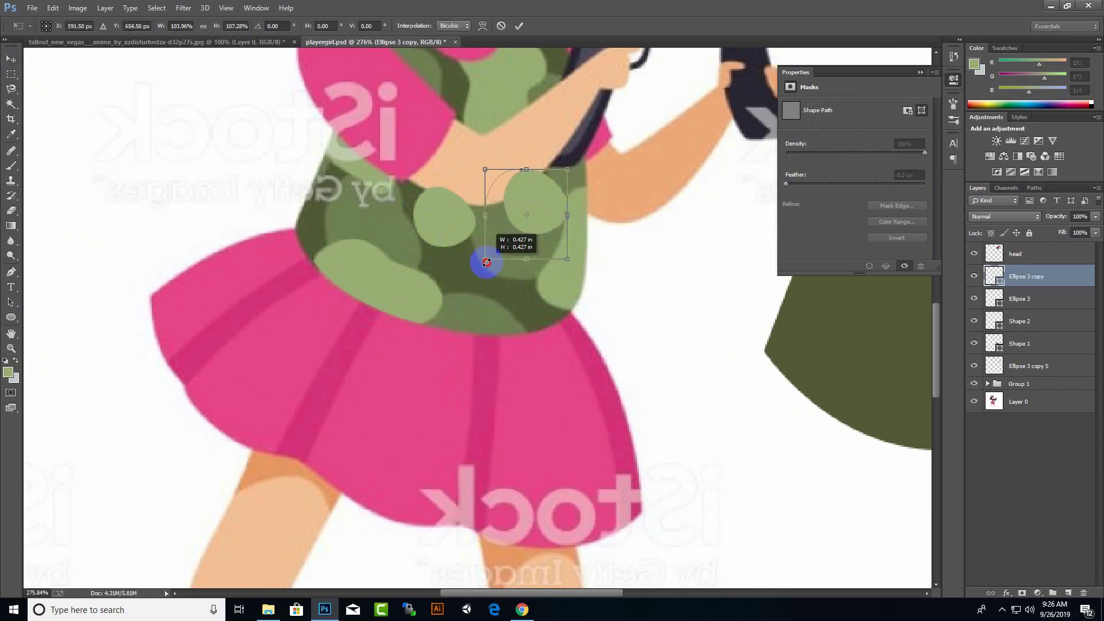
pyautogui.moveTo(486, 258); pyautogui.dragTo(469, 230)
pyautogui.press('Return')
pyautogui.click(760, 434)
pyautogui.moveTo(516, 262); pyautogui.dragTo(374, 264)
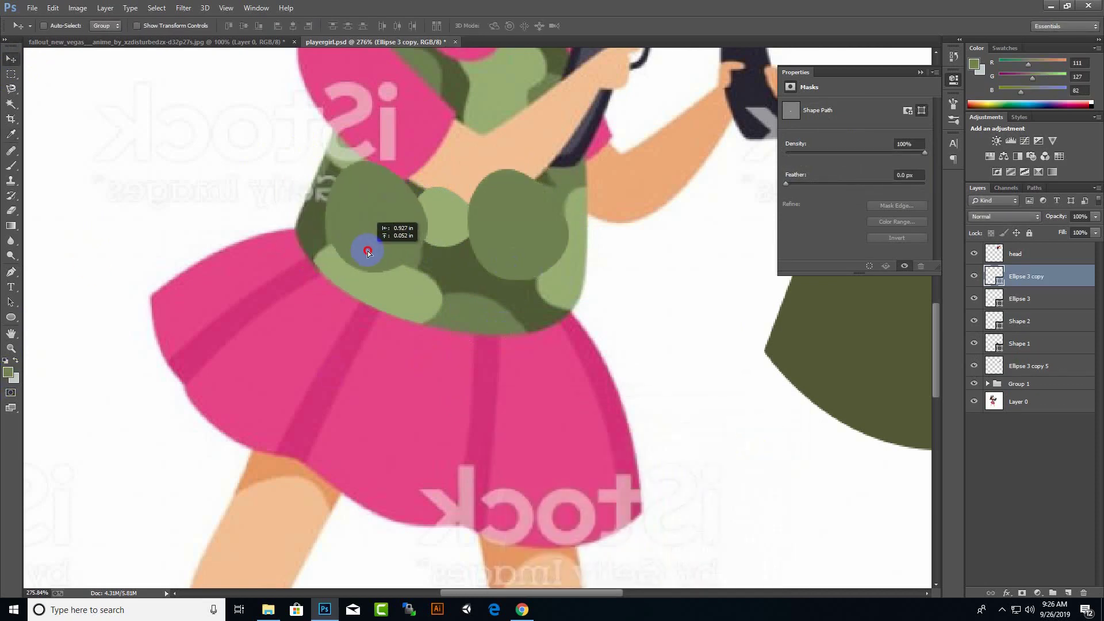
pyautogui.hotkey('ctrl', 't')
pyautogui.rightClick(373, 264)
pyautogui.click(429, 284)
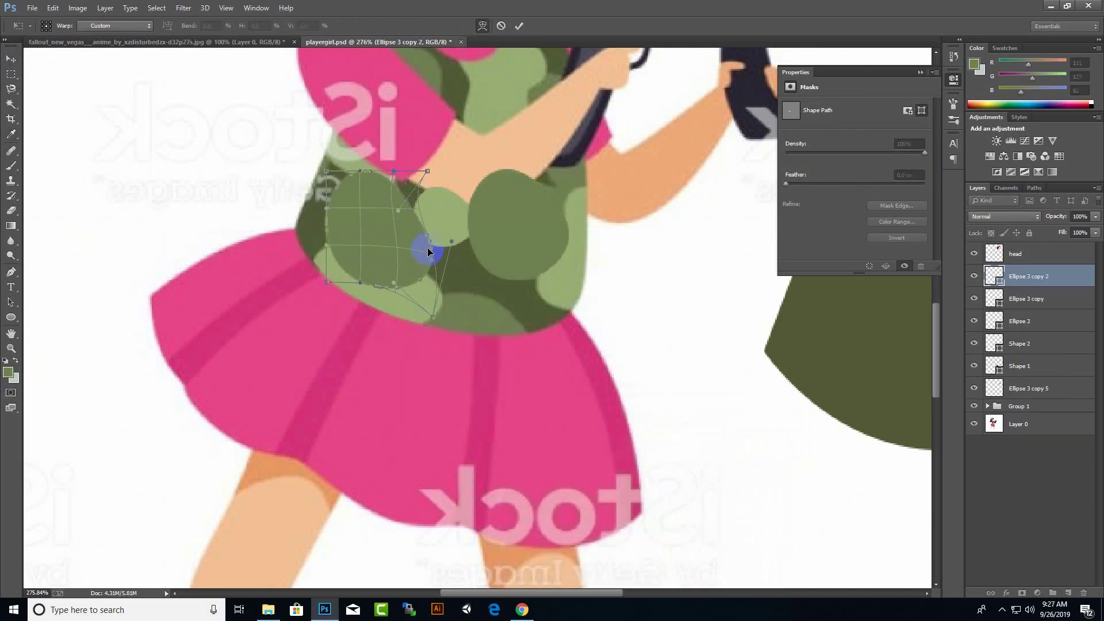
pyautogui.press('Return')
# Resize the upper-chest spot, fill it light green, and copy a spot down onto the arm.
pyautogui.scroll(2, 428, 251)
pyautogui.scroll(1, 394, 283)
pyautogui.moveTo(394, 330); pyautogui.dragTo(506, 161)
pyautogui.hotkey('ctrl', 't')
pyautogui.moveTo(443, 244); pyautogui.dragTo(461, 228)
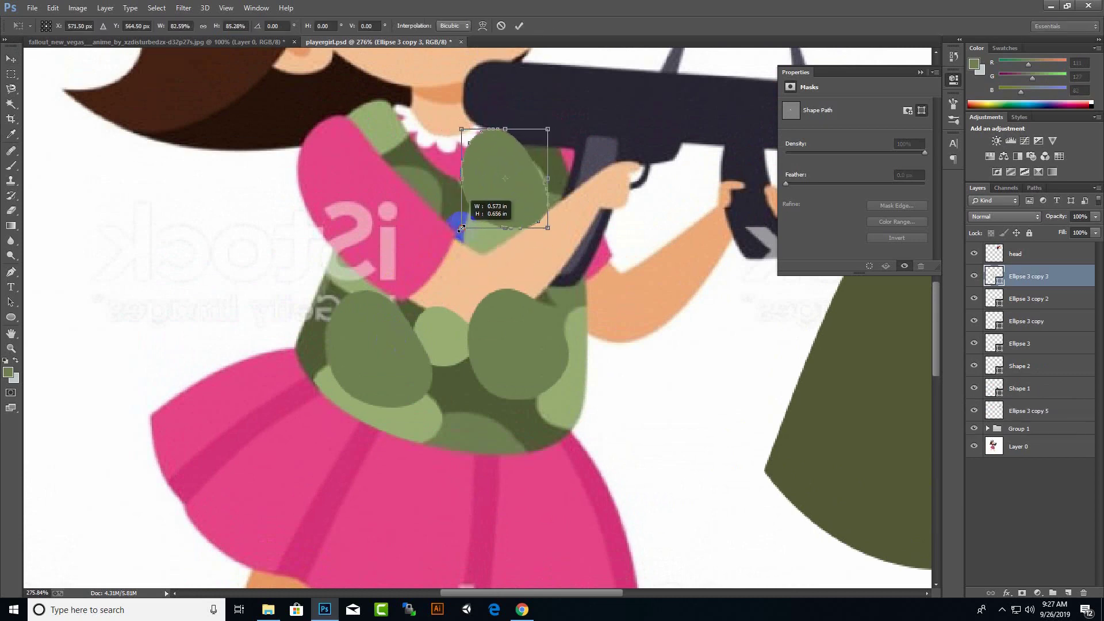
pyautogui.press('Return')
pyautogui.click(8, 372)
pyautogui.click(400, 395)
pyautogui.click(758, 418)
pyautogui.hotkey('alt', 'BackSpace')
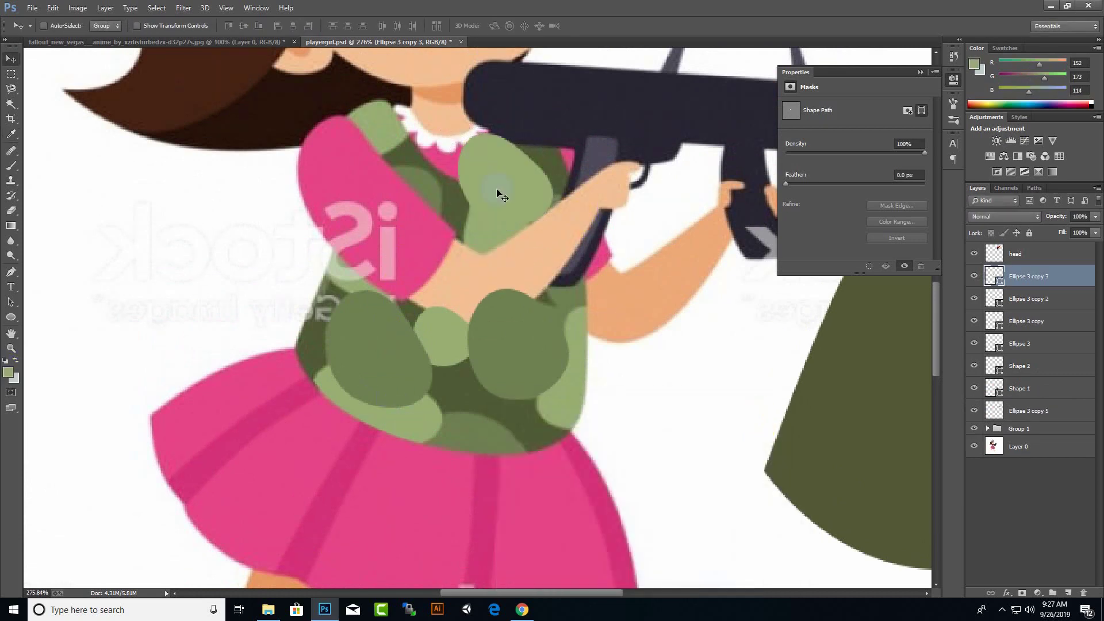
pyautogui.hotkey('ctrl', 'z')
pyautogui.moveTo(498, 195)
pyautogui.mouseDown()
pyautogui.moveTo(507, 269)
pyautogui.moveTo(407, 197)
pyautogui.mouseUp()
# Add a dark spot on the upper-left chest and a rotated light-green spot on the right chest, then move all the spots onto the vest.
pyautogui.hotkey('alt', 'BackSpace')
pyautogui.moveTo(407, 235)
pyautogui.mouseDown()
pyautogui.moveTo(505, 261)
pyautogui.moveTo(370, 266)
pyautogui.mouseUp()
pyautogui.moveTo(360, 443); pyautogui.dragTo(543, 406)
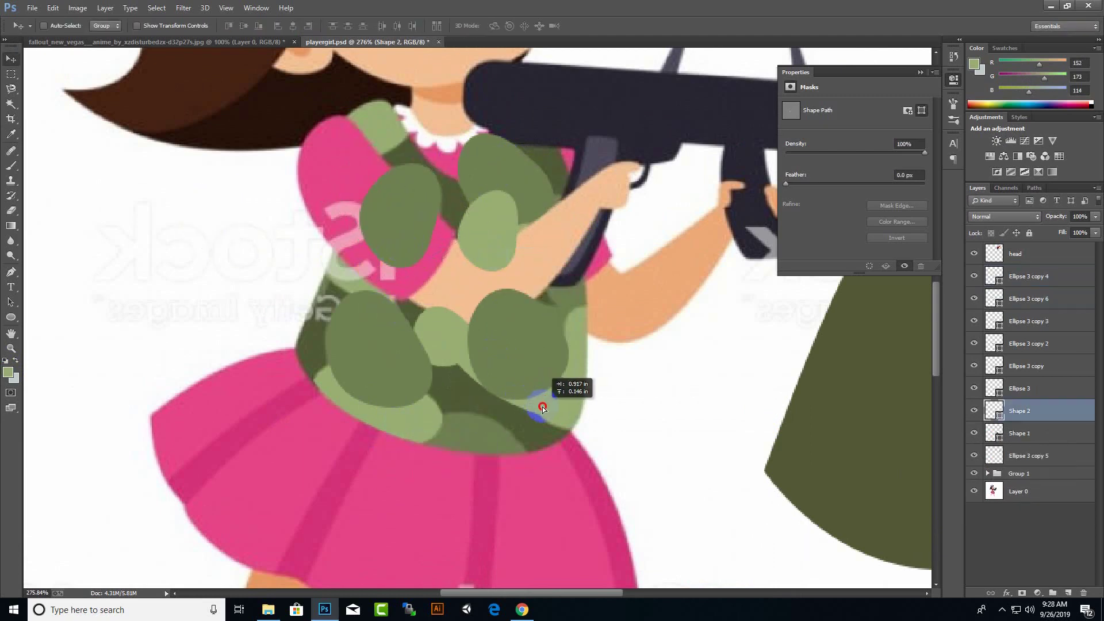
pyautogui.hotkey('ctrl', 't')
pyautogui.moveTo(547, 144); pyautogui.dragTo(567, 391)
pyautogui.press('Return')
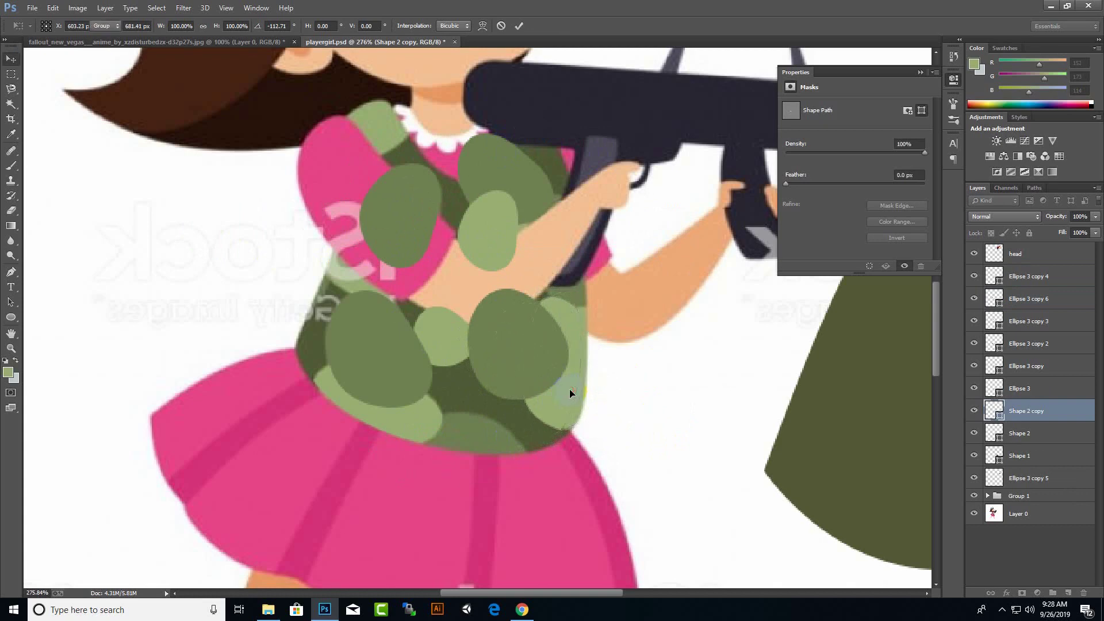
pyautogui.keyDown('shift'); pyautogui.click(1029, 276); pyautogui.keyUp('shift')
pyautogui.scroll(-2, 732, 451)
pyautogui.moveTo(713, 425)
pyautogui.mouseDown()
pyautogui.moveTo(792, 464)
pyautogui.moveTo(777, 446)
pyautogui.mouseUp()
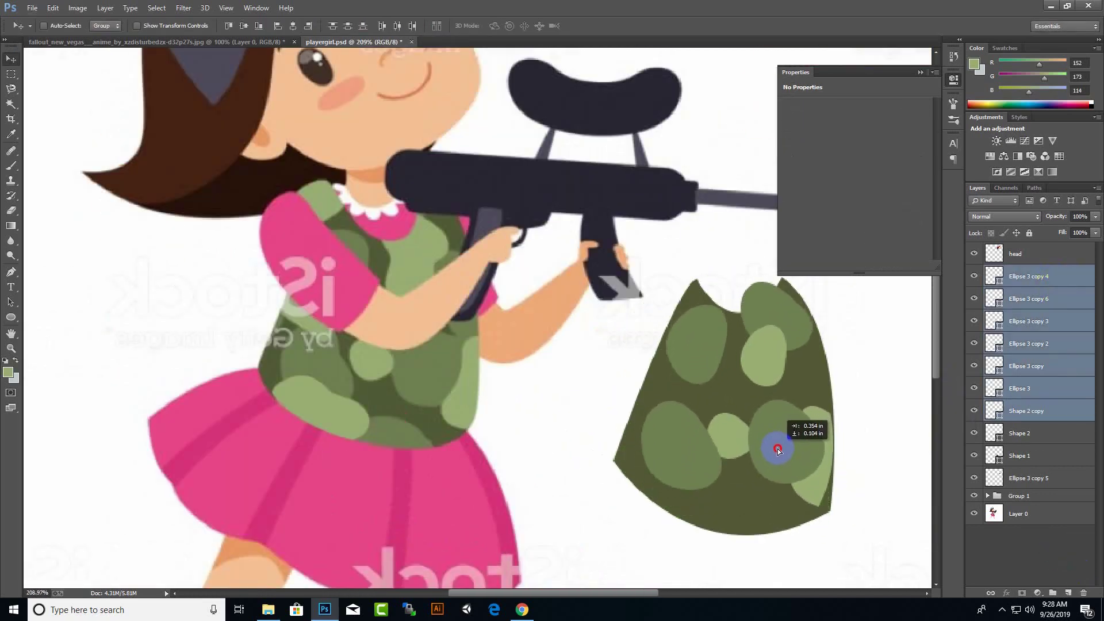
# Reposition the right-edge camo spot on the vest.
pyautogui.moveTo(711, 506)
pyautogui.mouseDown()
pyautogui.moveTo(722, 516)
pyautogui.moveTo(710, 500)
pyautogui.mouseUp()
pyautogui.scroll(3, 704, 557)
pyautogui.scroll(2, 705, 556)
pyautogui.scroll(2, 636, 390)
pyautogui.scroll(-2, 602, 437)
pyautogui.hotkey('ctrl', 't')
pyautogui.press('Return')
pyautogui.scroll(-4, 709, 500)
# Warp the right-edge spot so its corners curve along the vest's outline.
pyautogui.hotkey('alt', ']')
pyautogui.hotkey('ctrl', 't')
pyautogui.rightClick(723, 439)
pyautogui.click(748, 316)
pyautogui.scroll(2, 748, 316)
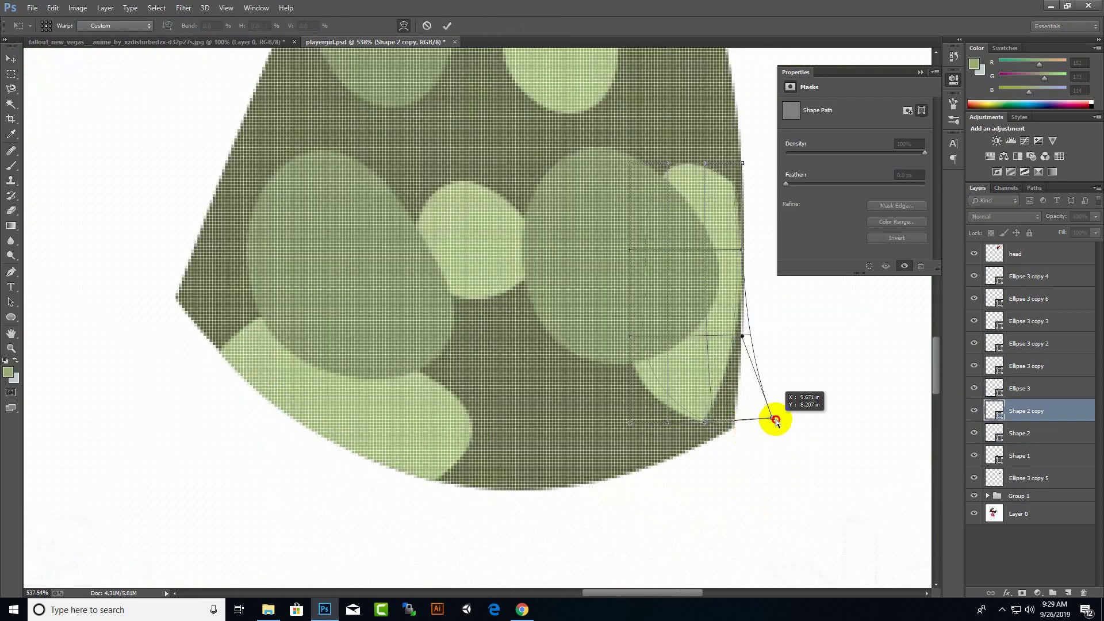
pyautogui.moveTo(742, 423); pyautogui.dragTo(800, 412)
pyautogui.moveTo(749, 252); pyautogui.dragTo(764, 249)
pyautogui.moveTo(744, 162); pyautogui.dragTo(750, 163)
pyautogui.moveTo(800, 412); pyautogui.dragTo(840, 407)
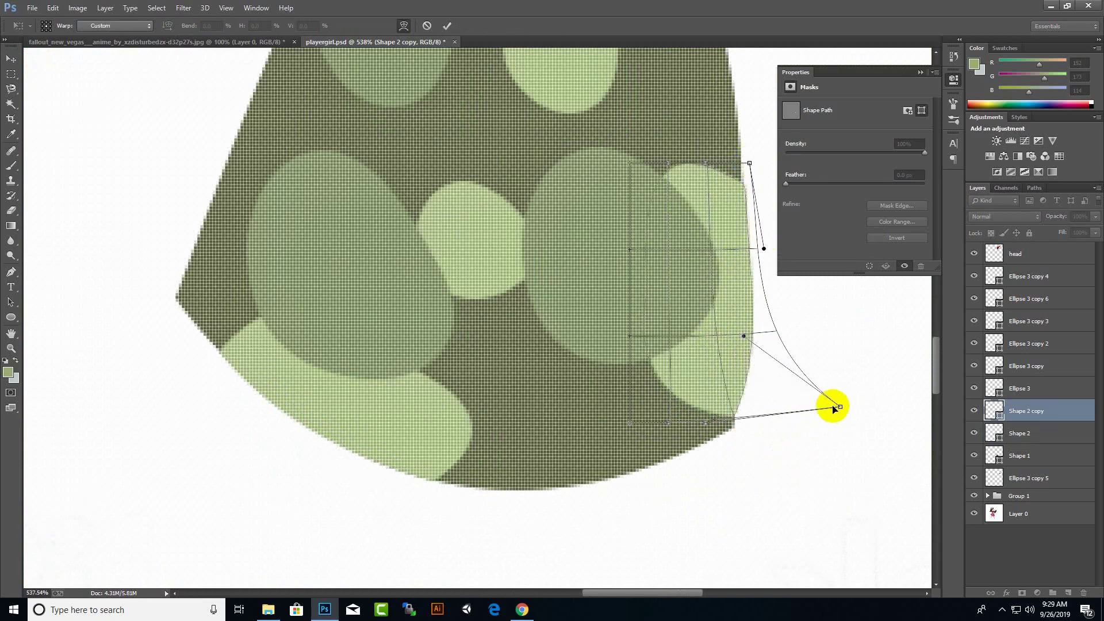
pyautogui.moveTo(743, 337); pyautogui.dragTo(710, 343)
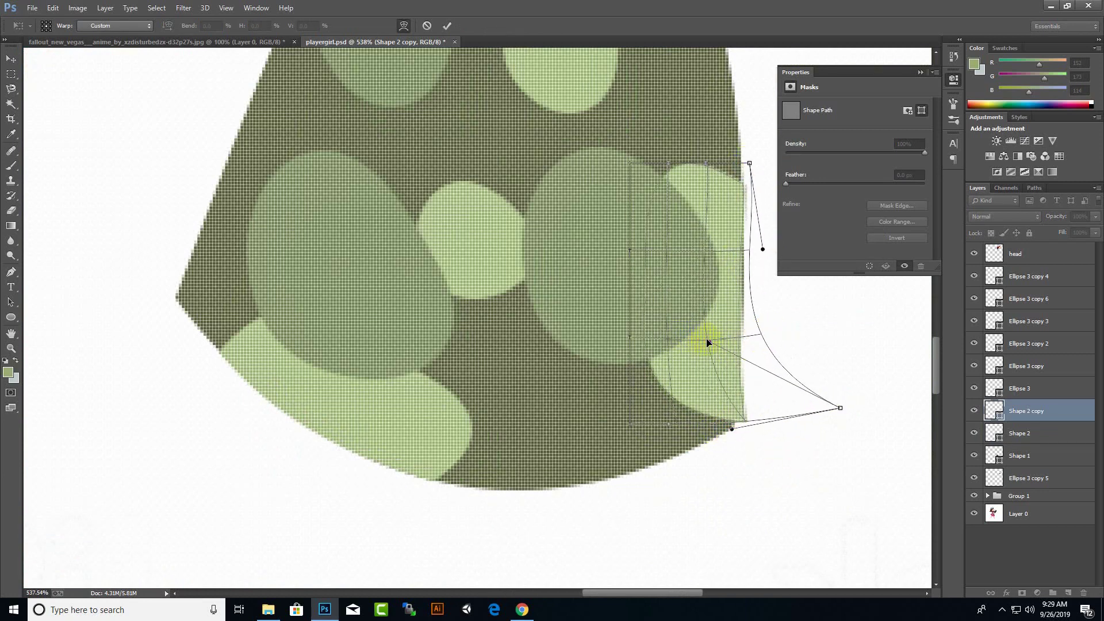
pyautogui.moveTo(840, 408); pyautogui.dragTo(809, 418)
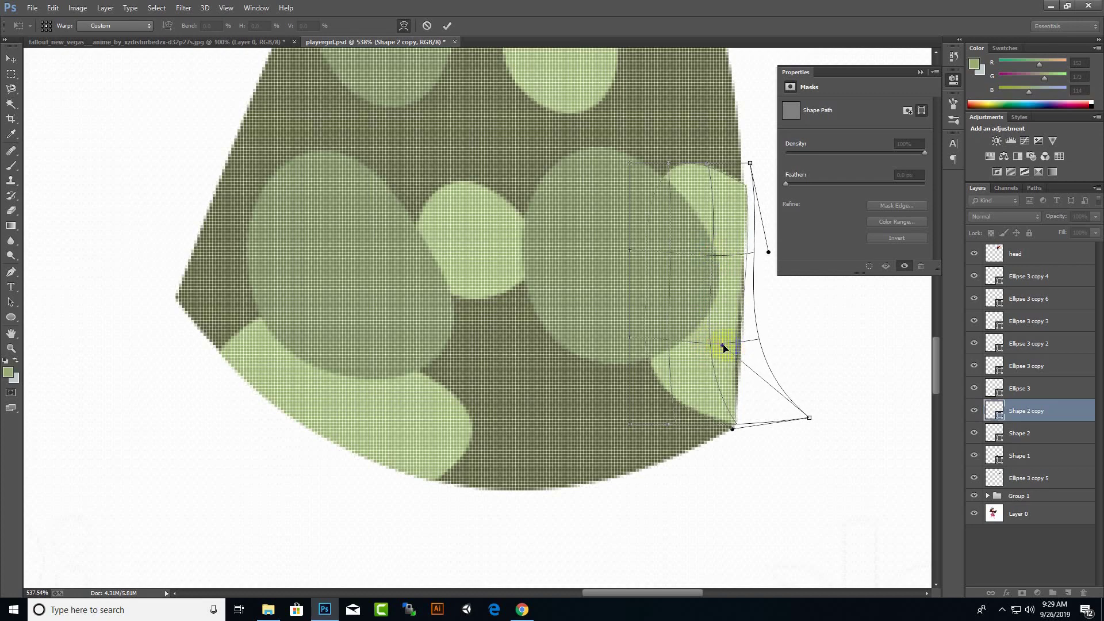
pyautogui.press('Return')
# Reorder layers, raising Ellipse 3 just below the head and moving Shape 2 higher.
pyautogui.scroll(-5, 679, 288)
pyautogui.moveTo(771, 365); pyautogui.dragTo(671, 283)
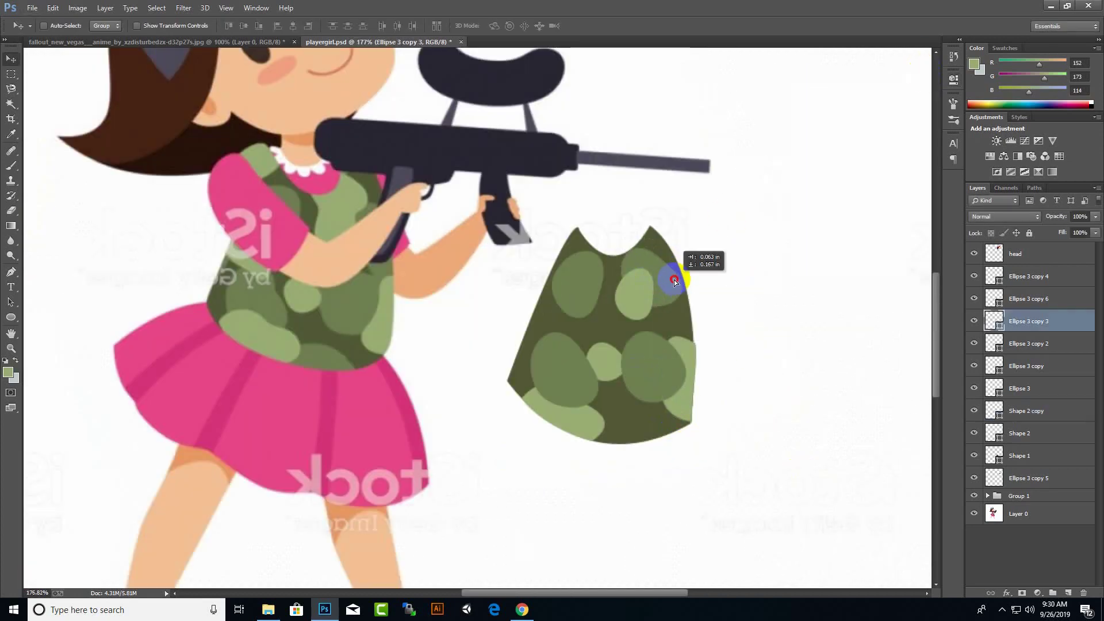
pyautogui.scroll(-3, 633, 402)
pyautogui.hotkey('ctrl', ']')
pyautogui.hotkey('ctrl', ']')
pyautogui.hotkey('ctrl', ']')
pyautogui.keyDown('ctrl'); pyautogui.click(614, 443); pyautogui.keyUp('ctrl')
pyautogui.hotkey('ctrl', ']')
pyautogui.hotkey('ctrl', ']')
pyautogui.hotkey('ctrl', ']')
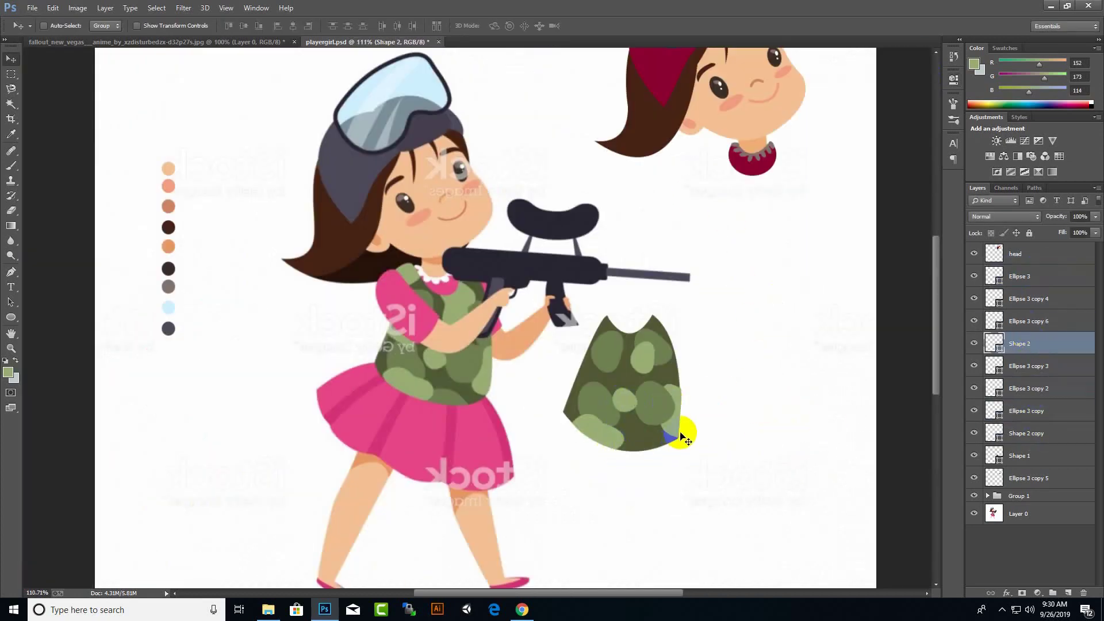
pyautogui.rightClick(679, 432)
pyautogui.click(694, 453)
pyautogui.scroll(2, 631, 377)
# Copy the Ellipse 3 spot into a gap on the vest and select the new spot layers.
pyautogui.keyDown('ctrl'); pyautogui.click(623, 422); pyautogui.keyUp('ctrl')
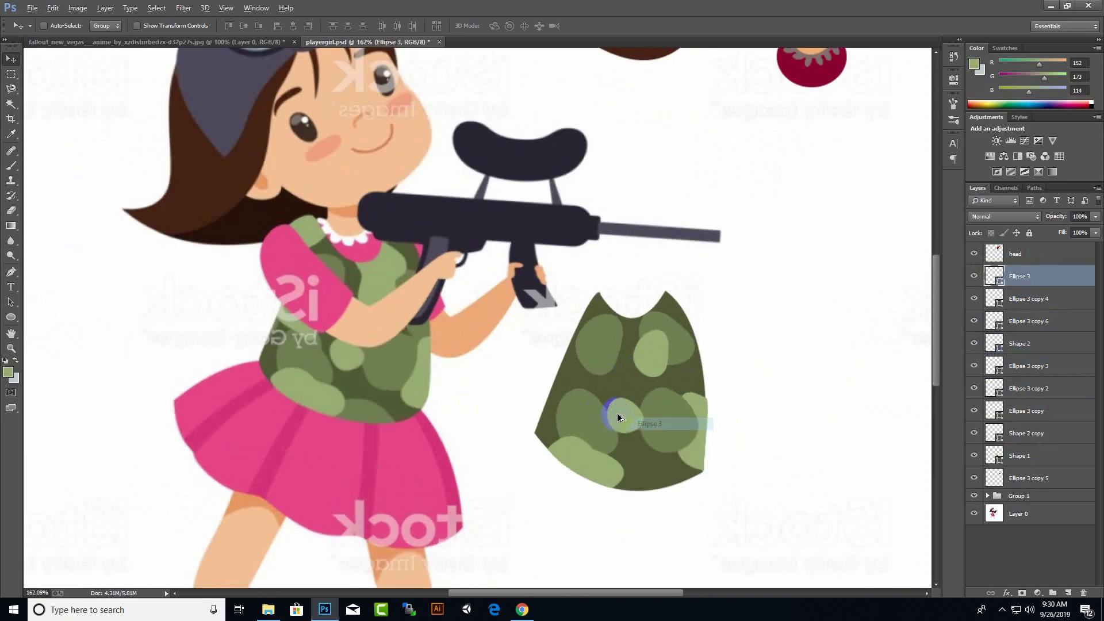
pyautogui.moveTo(623, 422)
pyautogui.mouseDown()
pyautogui.moveTo(585, 388)
pyautogui.moveTo(647, 477)
pyautogui.moveTo(584, 508)
pyautogui.mouseUp()
pyautogui.scroll(-1, 688, 460)
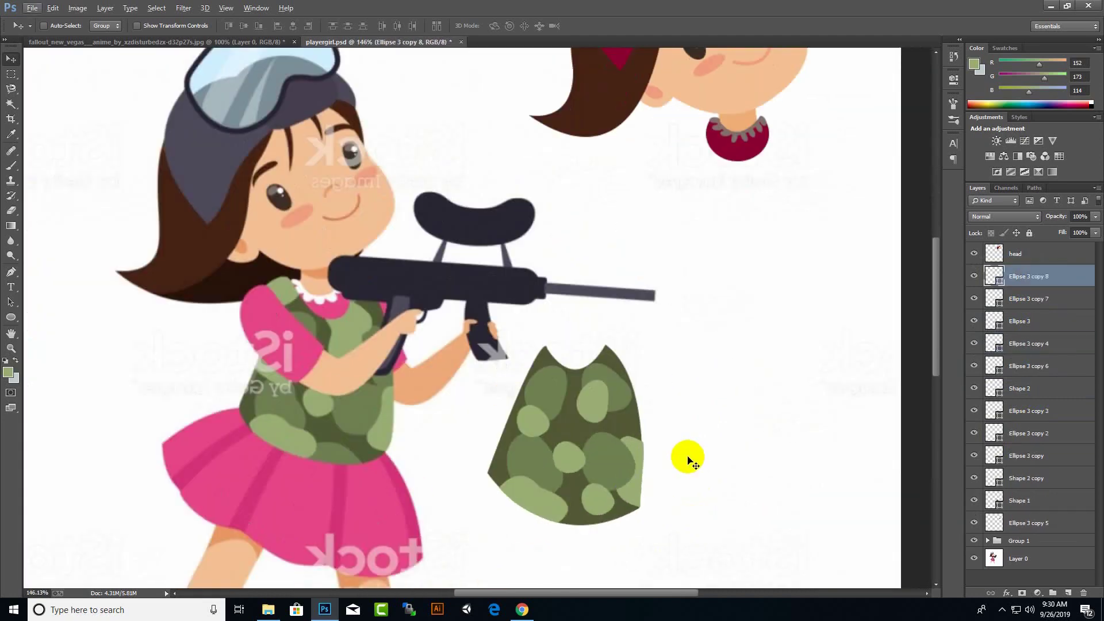
pyautogui.click(1039, 301)
pyautogui.keyDown('shift'); pyautogui.click(1039, 366); pyautogui.keyUp('shift')
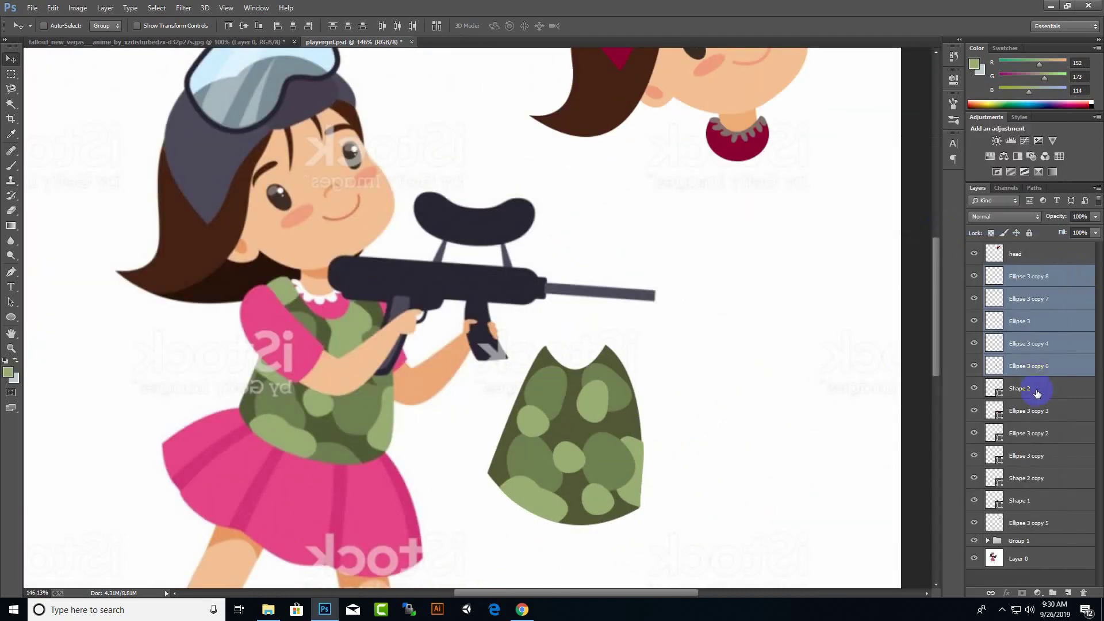
# Rasterize the selected camo spot layers.
pyautogui.press('Delete')
pyautogui.click(1030, 298)
pyautogui.keyDown('shift'); pyautogui.click(1029, 366); pyautogui.keyUp('shift')
pyautogui.rightClick(1030, 366)
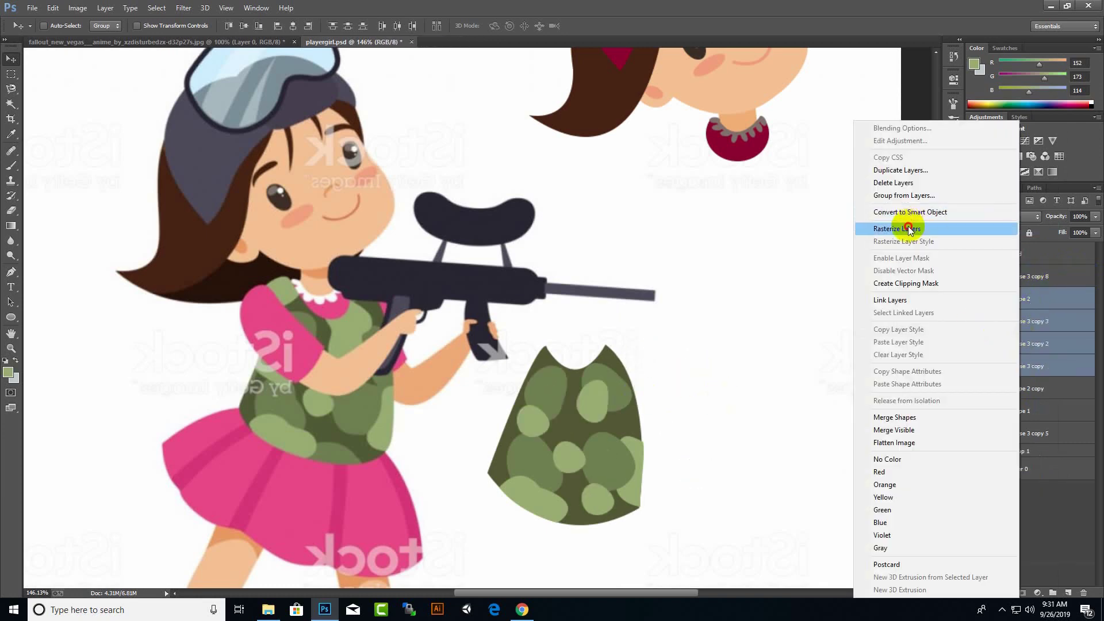
pyautogui.click(909, 226)
# Merge the spot layers into one and move the camo vest beneath the recreated head's collar.
pyautogui.keyDown('ctrl'); pyautogui.click(1027, 281); pyautogui.keyUp('ctrl')
pyautogui.moveTo(646, 407); pyautogui.dragTo(735, 451)
pyautogui.hotkey('ctrl', 'z')
pyautogui.rightClick(1030, 321)
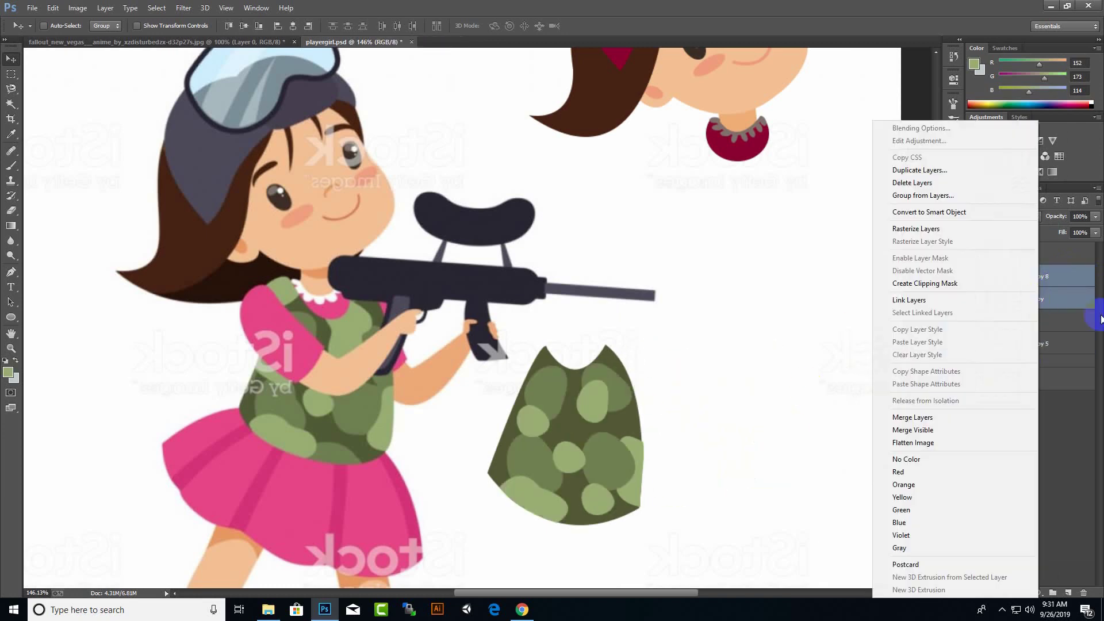
pyautogui.click(920, 481)
pyautogui.moveTo(598, 460); pyautogui.dragTo(774, 213)
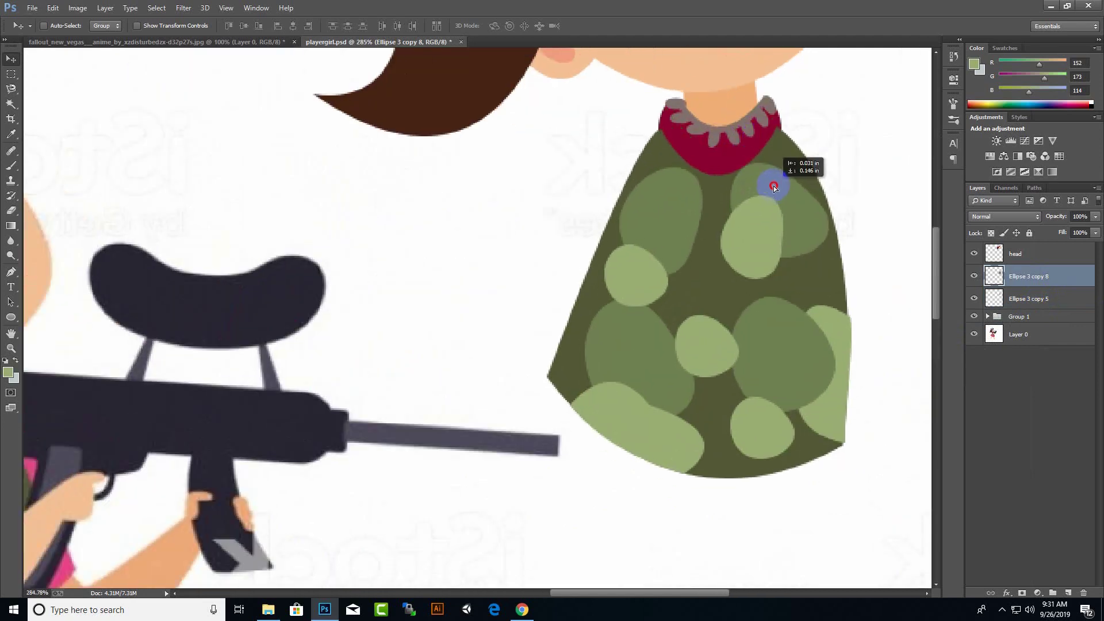
pyautogui.scroll(-3, 514, 212)
pyautogui.scroll(3, 633, 282)
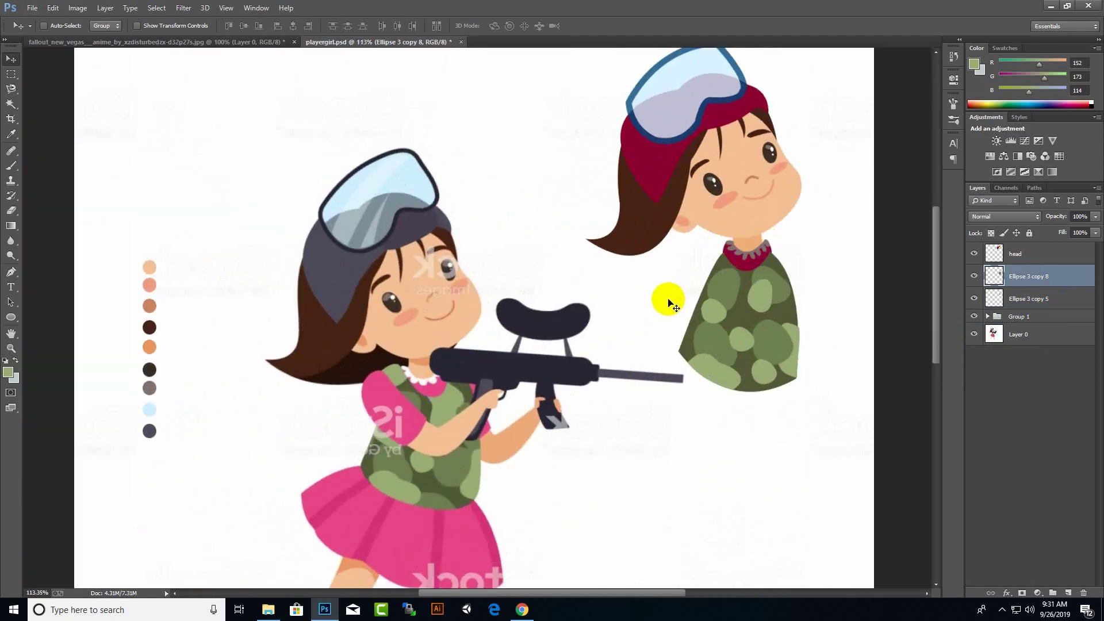
pyautogui.scroll(-1, 669, 303)
pyautogui.scroll(-1, 641, 353)
pyautogui.scroll(3, 777, 141)
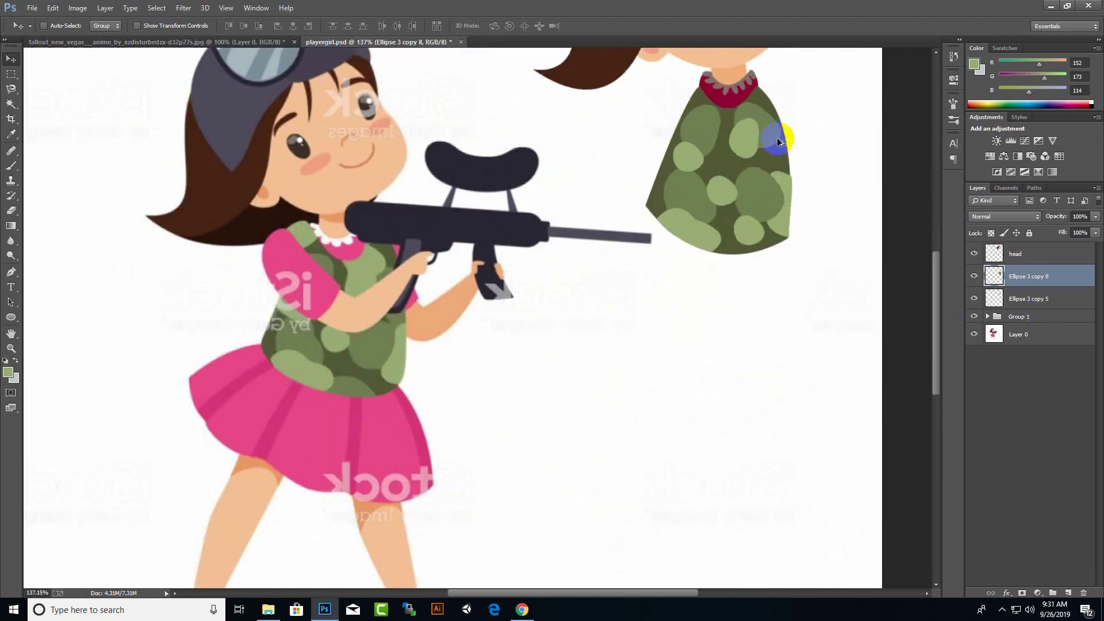
# Trace a closed curved shape outline over the original girl's skirt.
pyautogui.click(11, 271)
pyautogui.scroll(3, 284, 319)
pyautogui.click(292, 336)
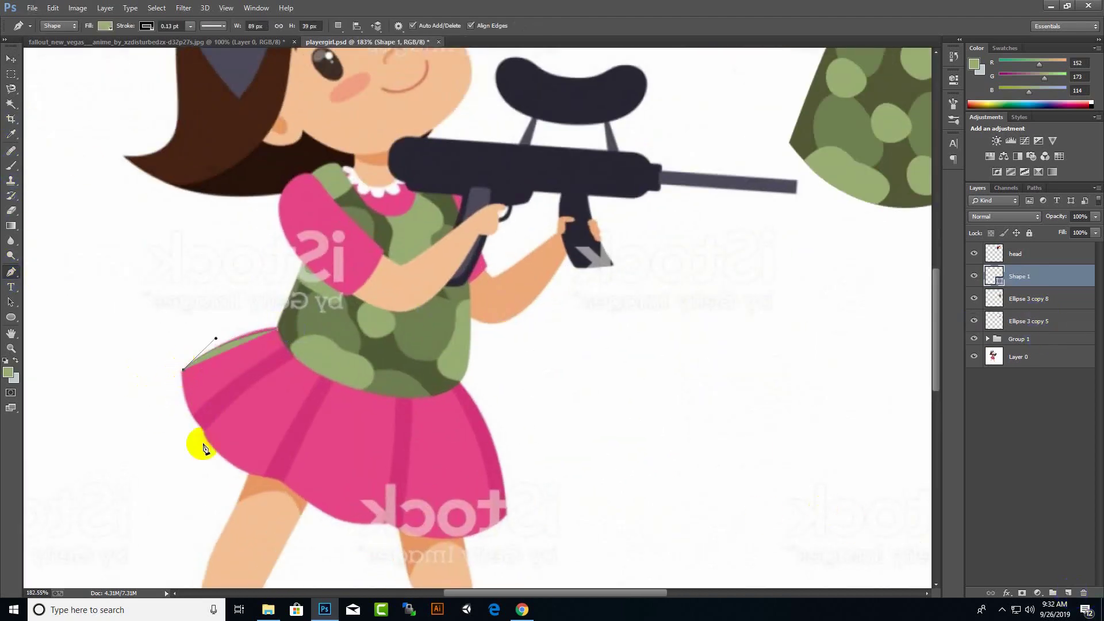
pyautogui.moveTo(204, 428); pyautogui.dragTo(233, 459)
pyautogui.moveTo(332, 483); pyautogui.dragTo(279, 483)
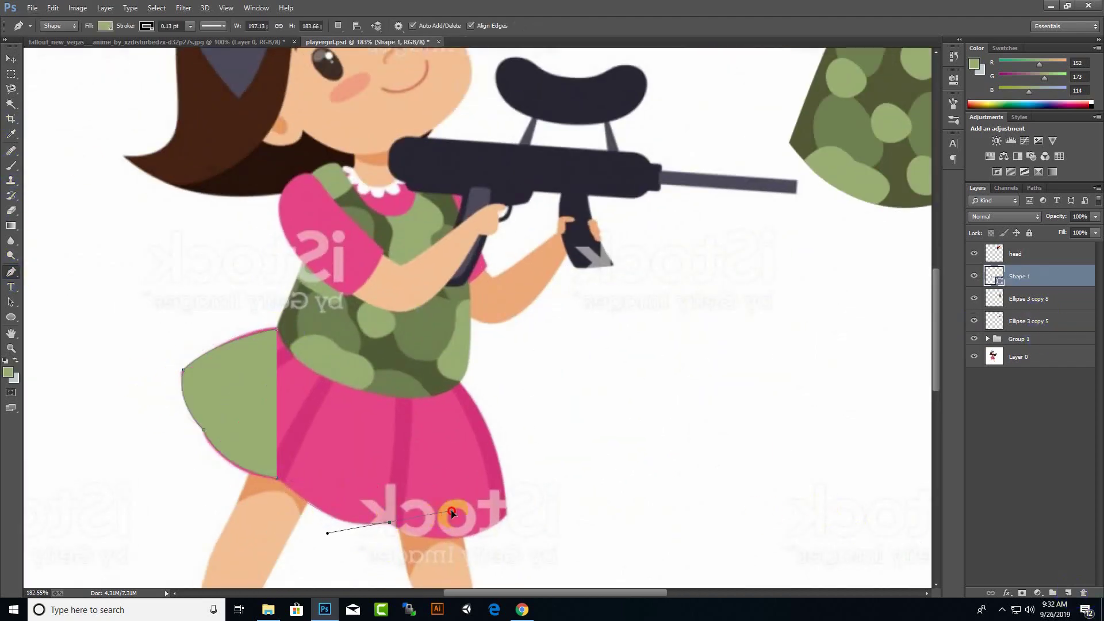
pyautogui.moveTo(506, 515); pyautogui.dragTo(558, 467)
pyautogui.moveTo(414, 326); pyautogui.dragTo(414, 327)
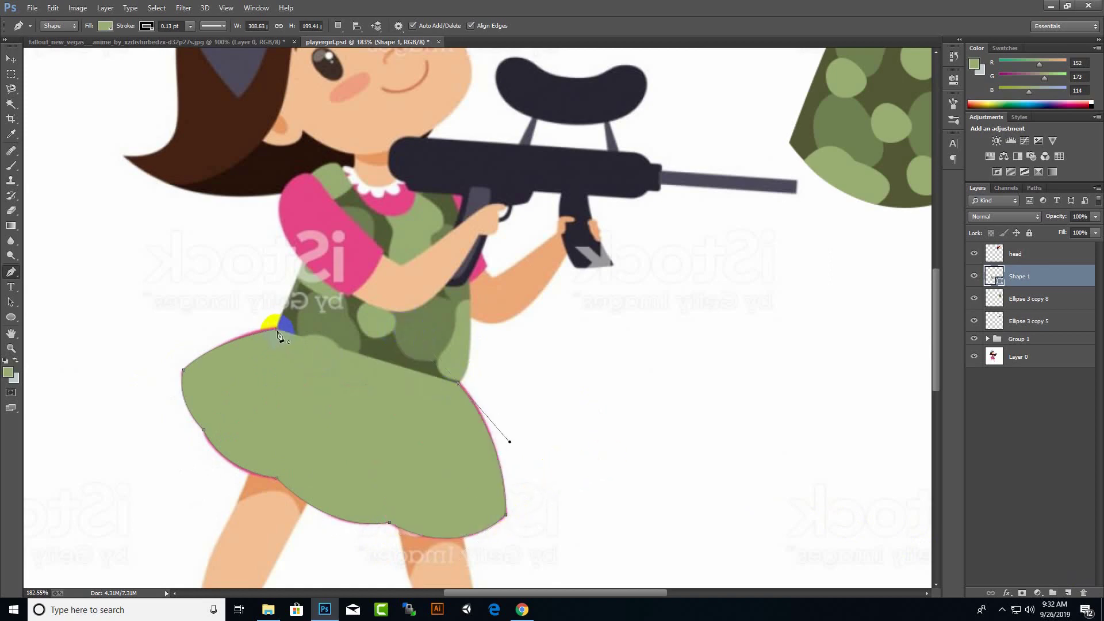
pyautogui.click(276, 364)
# Fill the skirt shape with the maroon collar colour.
pyautogui.hotkey('ctrl', '0')
pyautogui.press('i')
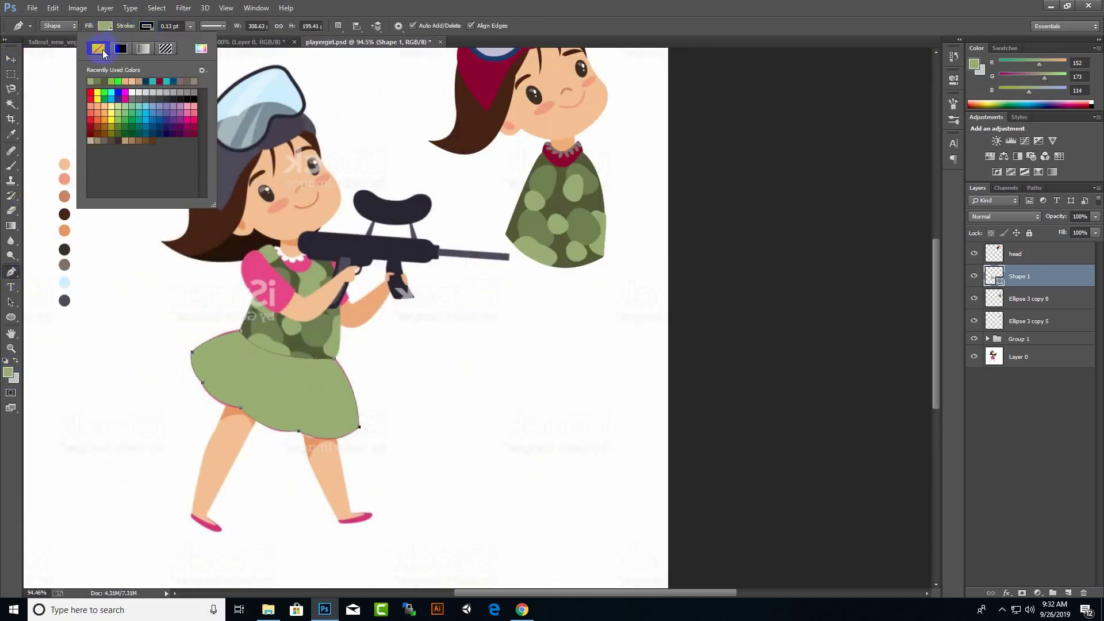
pyautogui.click(8, 373)
pyautogui.click(762, 420)
# Move the skirt onto the recreated girl and place its layer beneath the vest.
pyautogui.press('v')
pyautogui.moveTo(271, 391); pyautogui.dragTo(535, 281)
pyautogui.scroll(3, 535, 281)
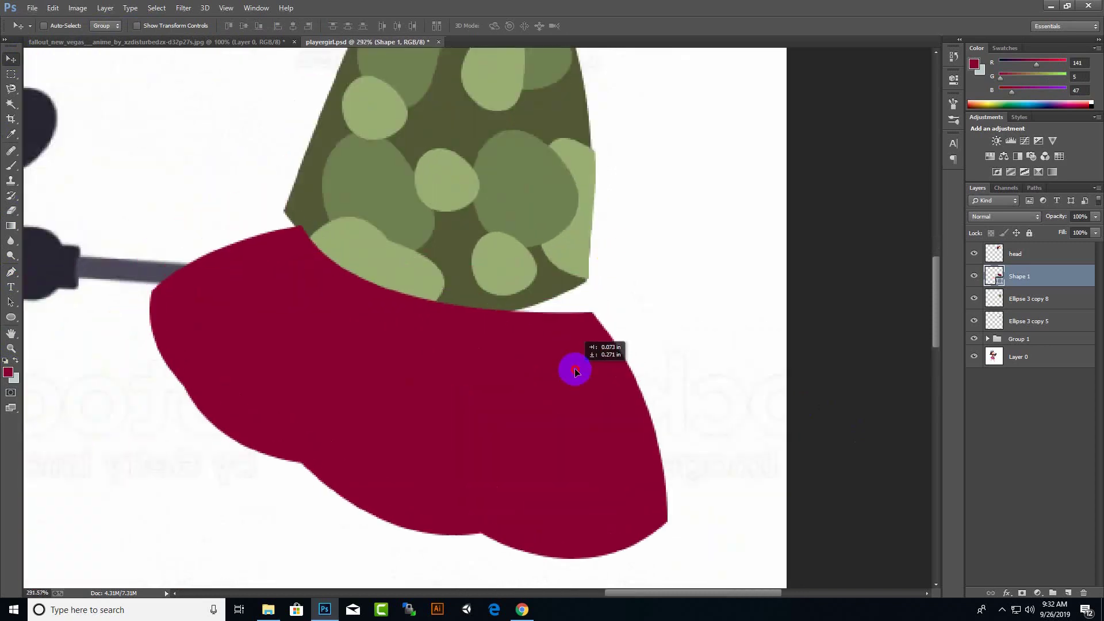
pyautogui.moveTo(564, 359); pyautogui.dragTo(573, 357)
pyautogui.scroll(-5, 560, 353)
pyautogui.hotkey('alt', '[')
pyautogui.hotkey('ctrl', 't')
pyautogui.moveTo(1012, 287); pyautogui.dragTo(1015, 308)
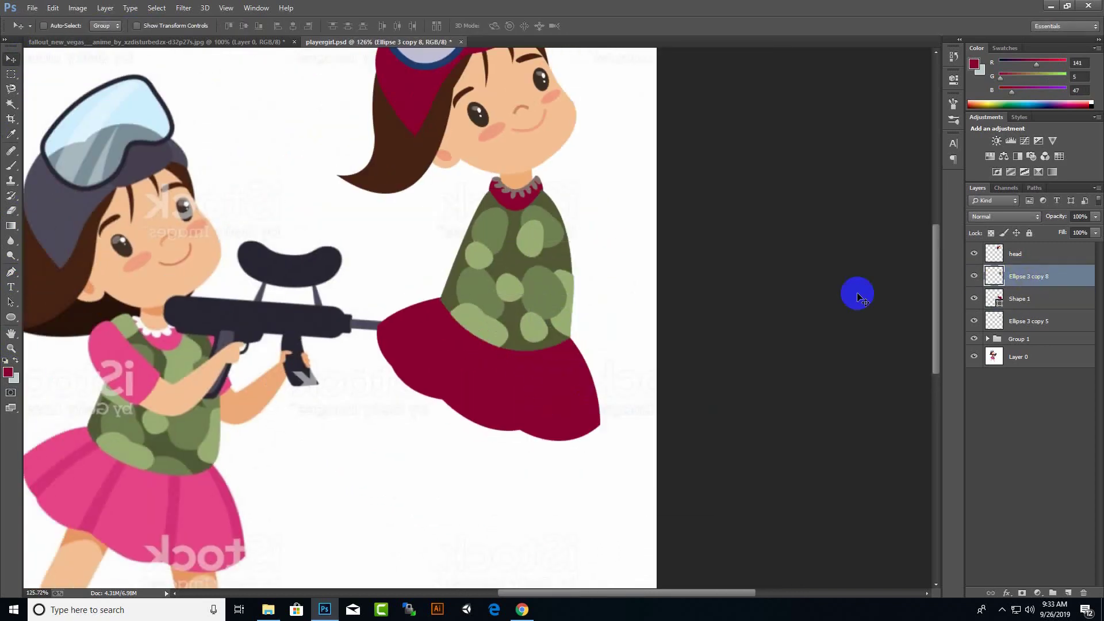
# Merge the skirt into the layer below and rename the merged layer neck.
pyautogui.click(1049, 298)
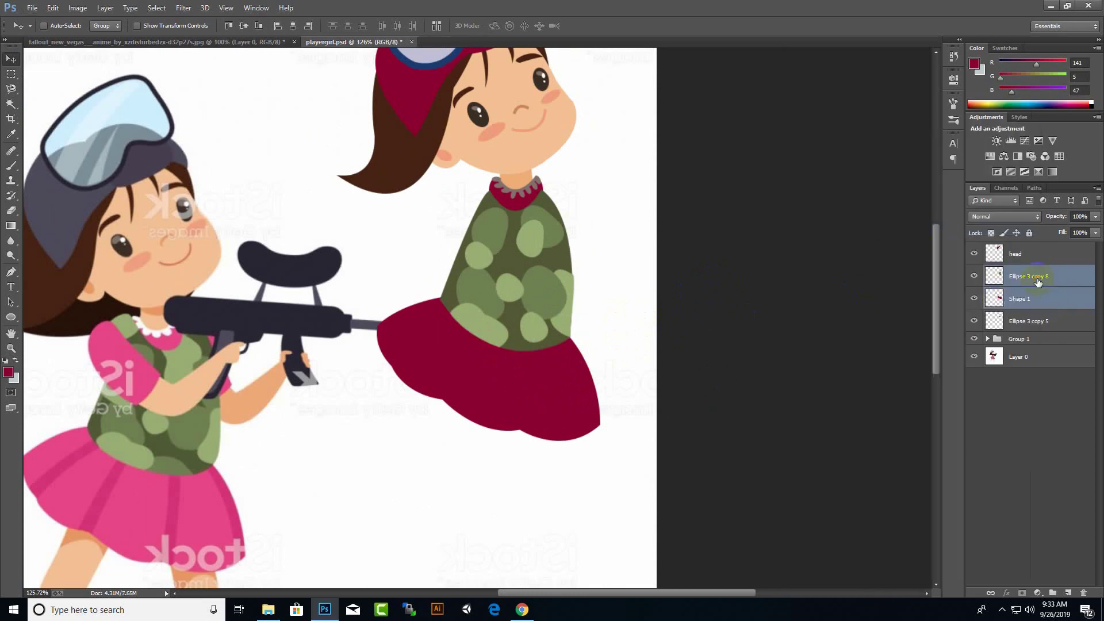
pyautogui.hotkey('ctrl', 'e')
pyautogui.doubleClick(1059, 299)
pyautogui.press('Escape')
pyautogui.write('neck')
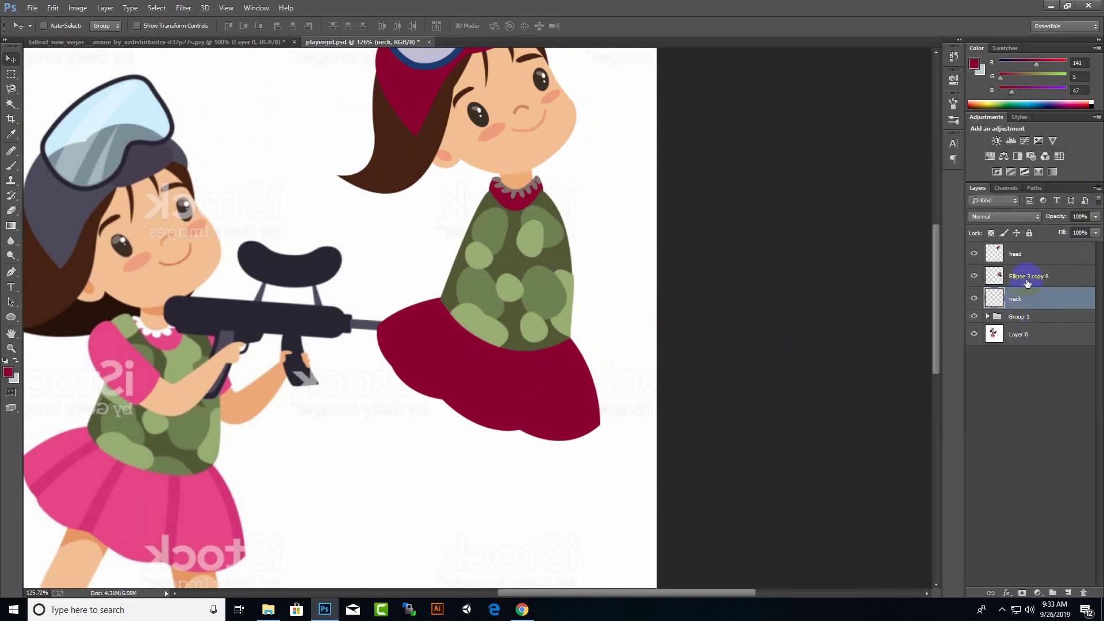
pyautogui.click(1028, 283)
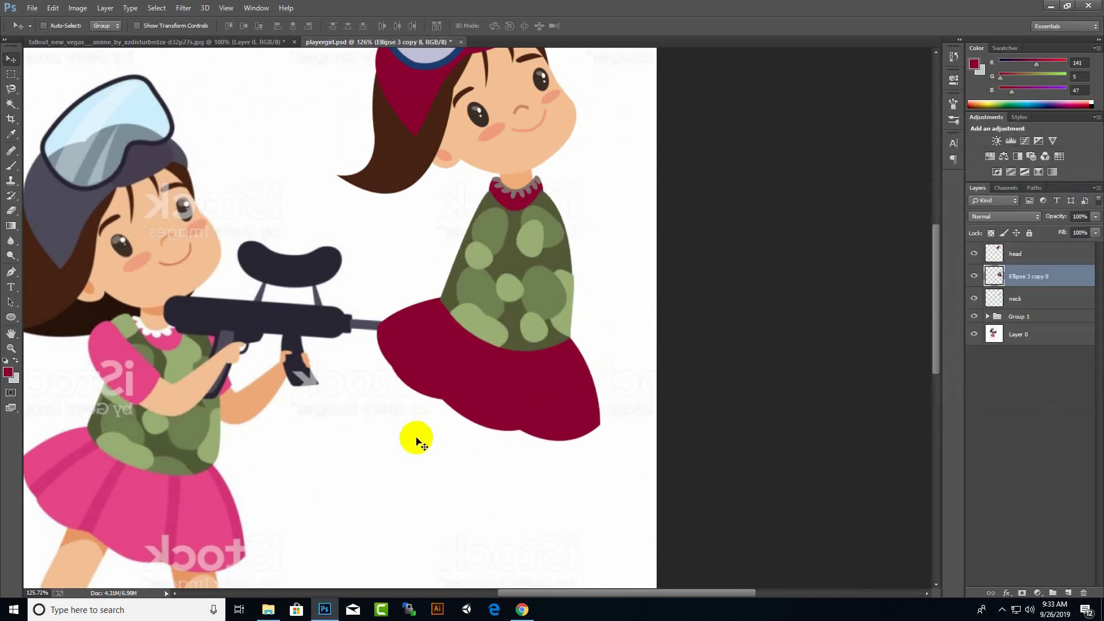
# Draw a thin rectangle stripe and fill it pinkish red.
pyautogui.rightClick(11, 318)
pyautogui.click(46, 314)
pyautogui.moveTo(168, 475); pyautogui.dragTo(178, 566)
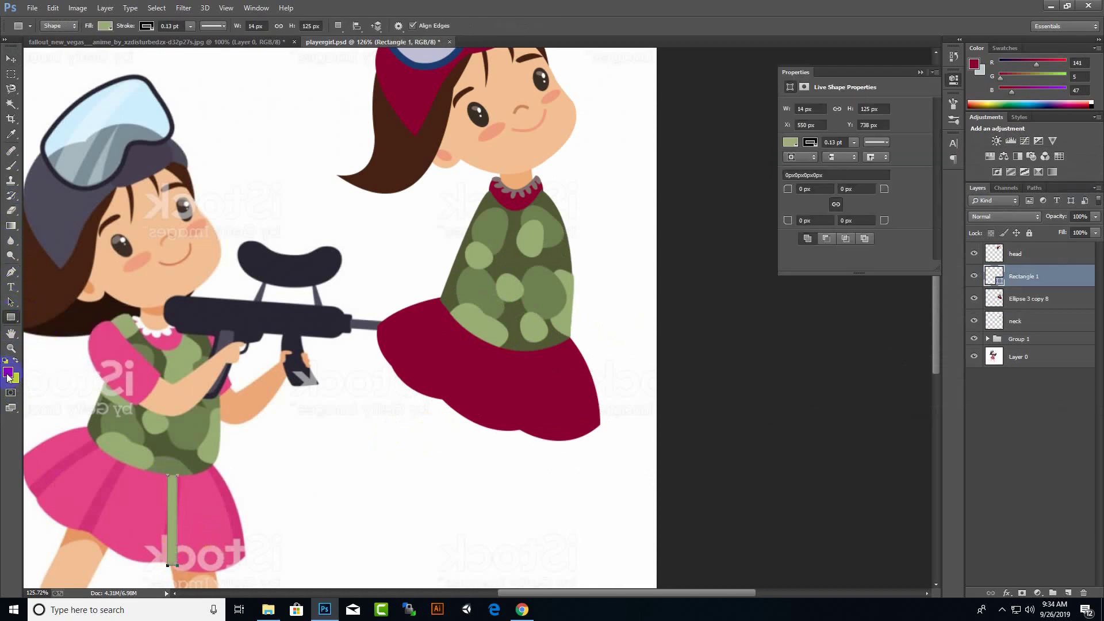
pyautogui.click(105, 26)
pyautogui.click(14, 61)
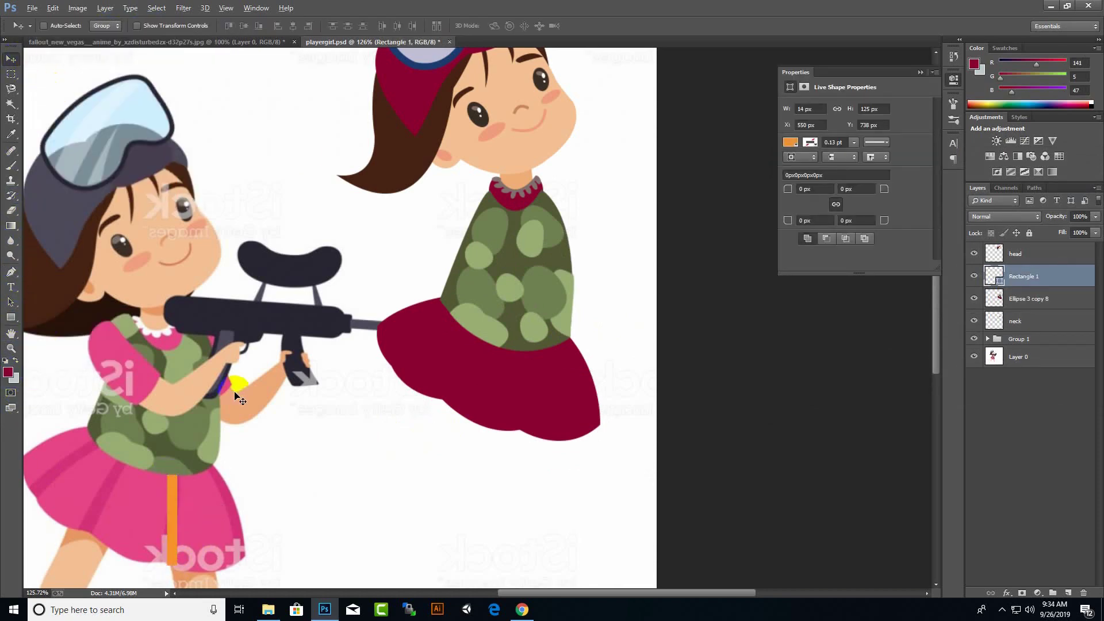
pyautogui.click(8, 372)
pyautogui.click(772, 419)
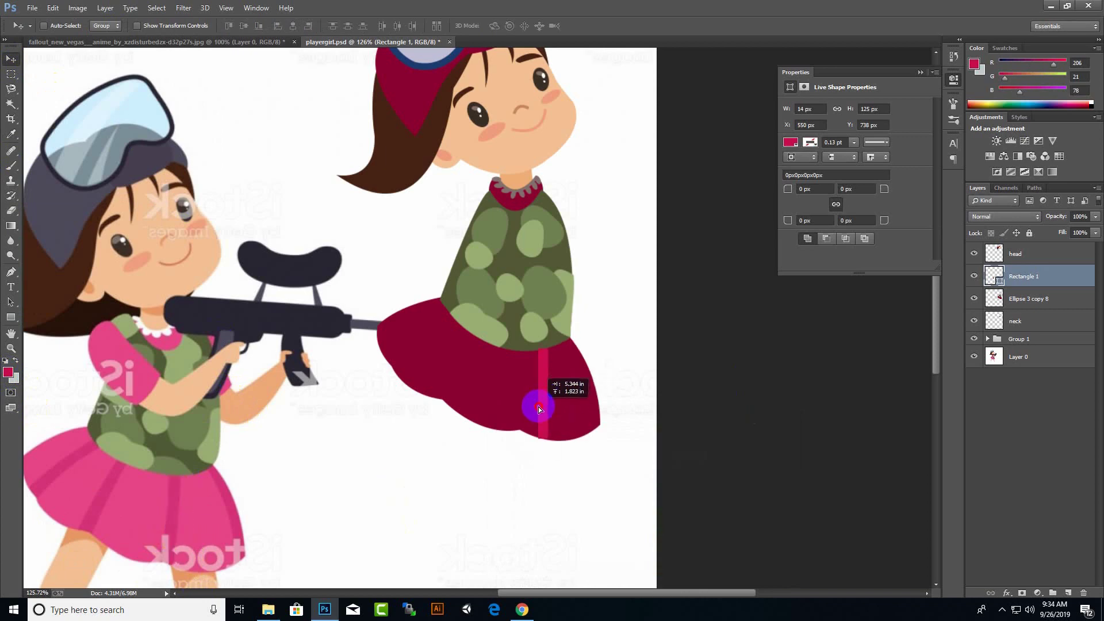
# Place the stripe on the maroon skirt and add a tilted copy to its left.
pyautogui.scroll(3, 539, 409)
pyautogui.hotkey('ctrl', 't')
pyautogui.moveTo(568, 456); pyautogui.dragTo(530, 381)
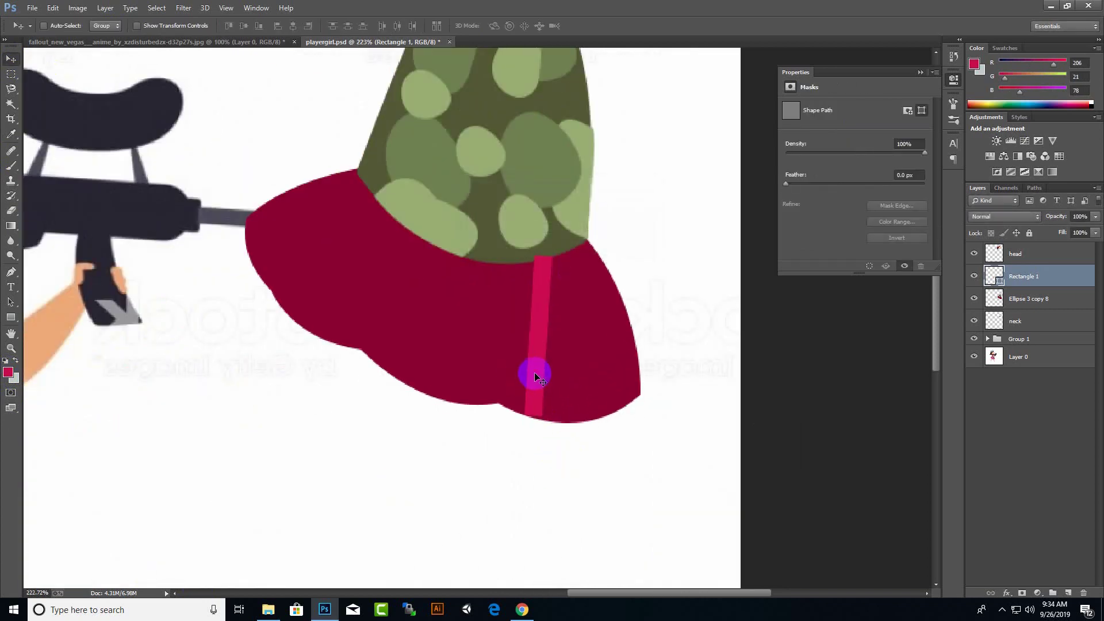
pyautogui.scroll(-3, 535, 374)
pyautogui.scroll(3, 538, 388)
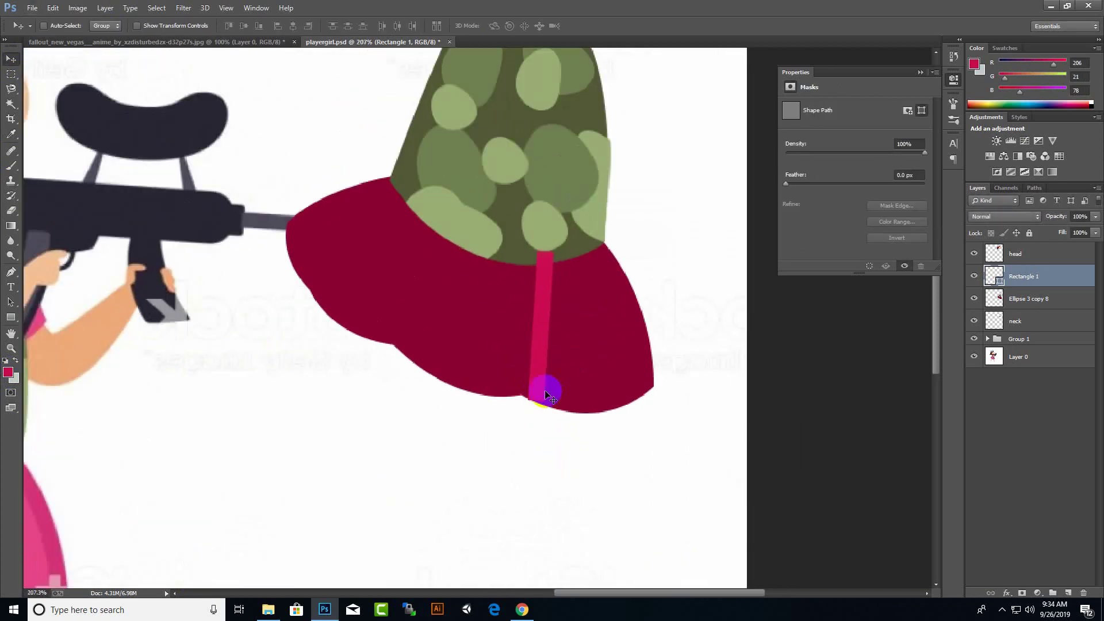
pyautogui.moveTo(544, 390); pyautogui.dragTo(395, 329)
pyautogui.hotkey('ctrl', 't')
pyautogui.moveTo(425, 396); pyautogui.dragTo(379, 403)
pyautogui.moveTo(383, 314); pyautogui.dragTo(397, 320)
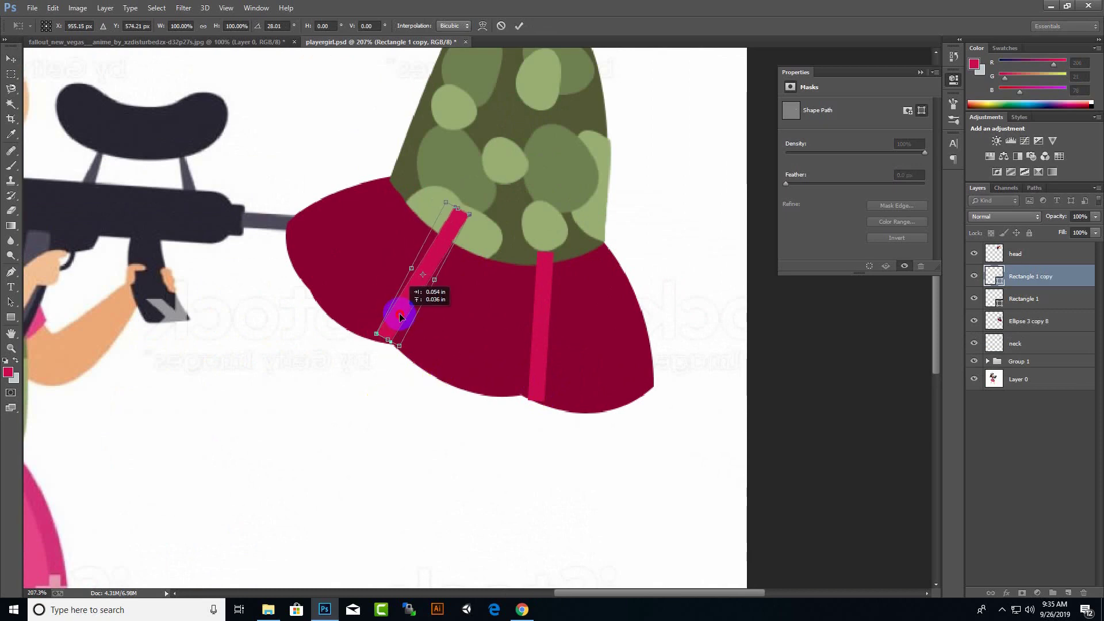
pyautogui.press('Return')
# Duplicate the vertical stripe to the right, then tilt and stretch it.
pyautogui.moveTo(540, 333); pyautogui.dragTo(589, 329)
pyautogui.scroll(-3, 537, 413)
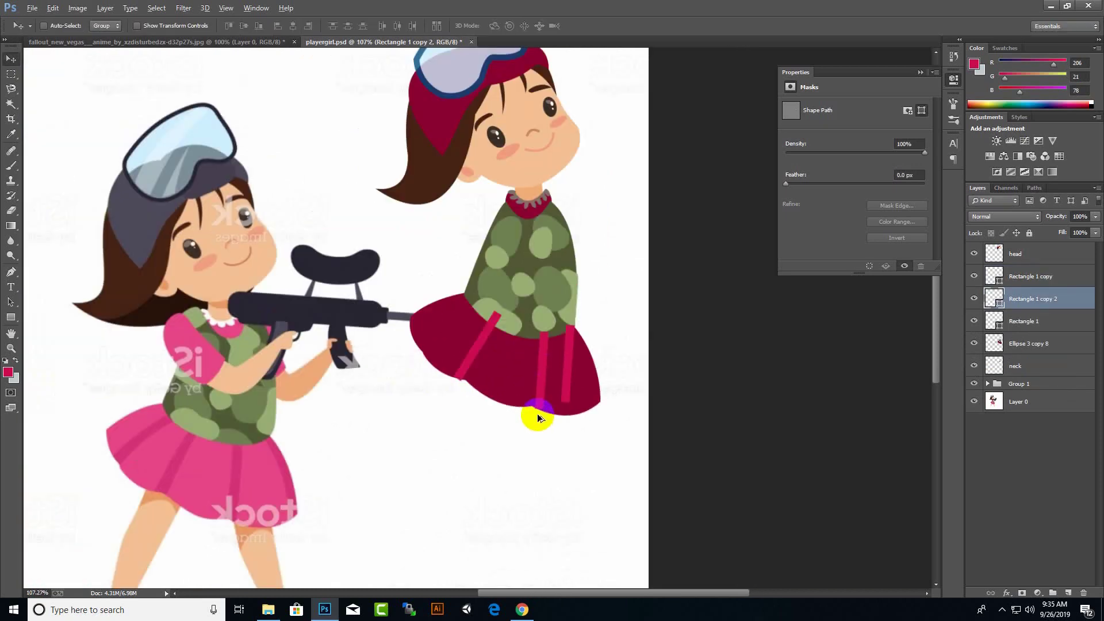
pyautogui.hotkey('ctrl', 't')
pyautogui.moveTo(569, 417)
pyautogui.mouseDown()
pyautogui.moveTo(619, 394)
pyautogui.moveTo(608, 388)
pyautogui.moveTo(629, 375)
pyautogui.moveTo(563, 419)
pyautogui.mouseUp()
pyautogui.scroll(3, 587, 390)
pyautogui.scroll(2, 577, 377)
# Warp the right stripe so it curves along the skirt's edge.
pyautogui.rightClick(532, 221)
pyautogui.click(505, 210)
pyautogui.moveTo(610, 281); pyautogui.dragTo(634, 258)
pyautogui.moveTo(562, 283)
pyautogui.mouseDown()
pyautogui.moveTo(518, 283)
pyautogui.moveTo(569, 230)
pyautogui.moveTo(533, 151)
pyautogui.mouseUp()
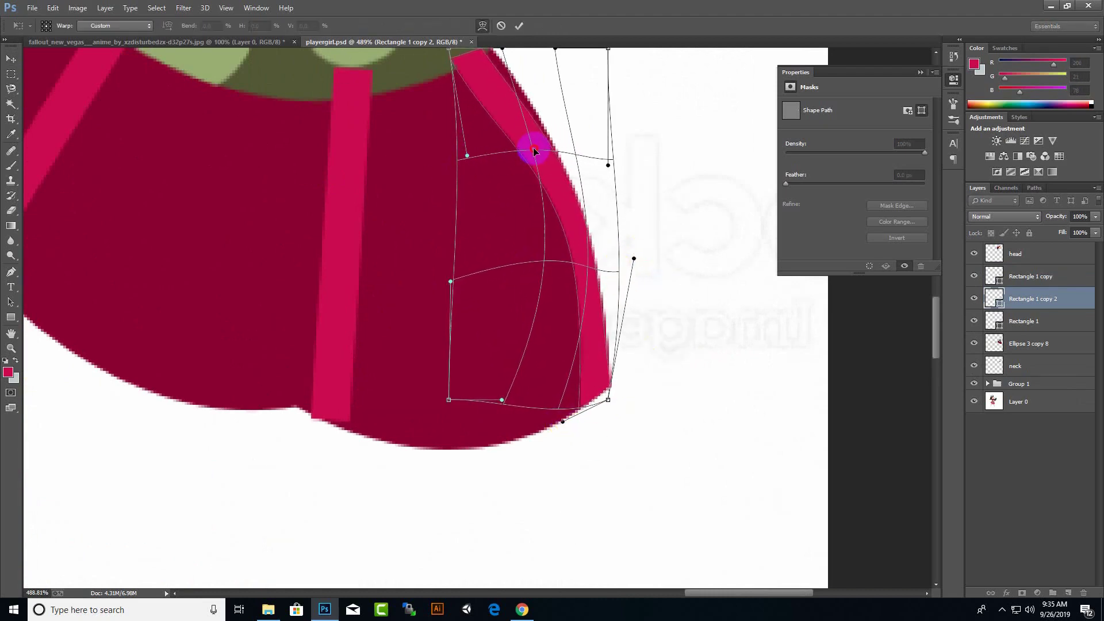
pyautogui.scroll(3, 529, 126)
pyautogui.moveTo(524, 98); pyautogui.dragTo(456, 109)
pyautogui.press('Return')
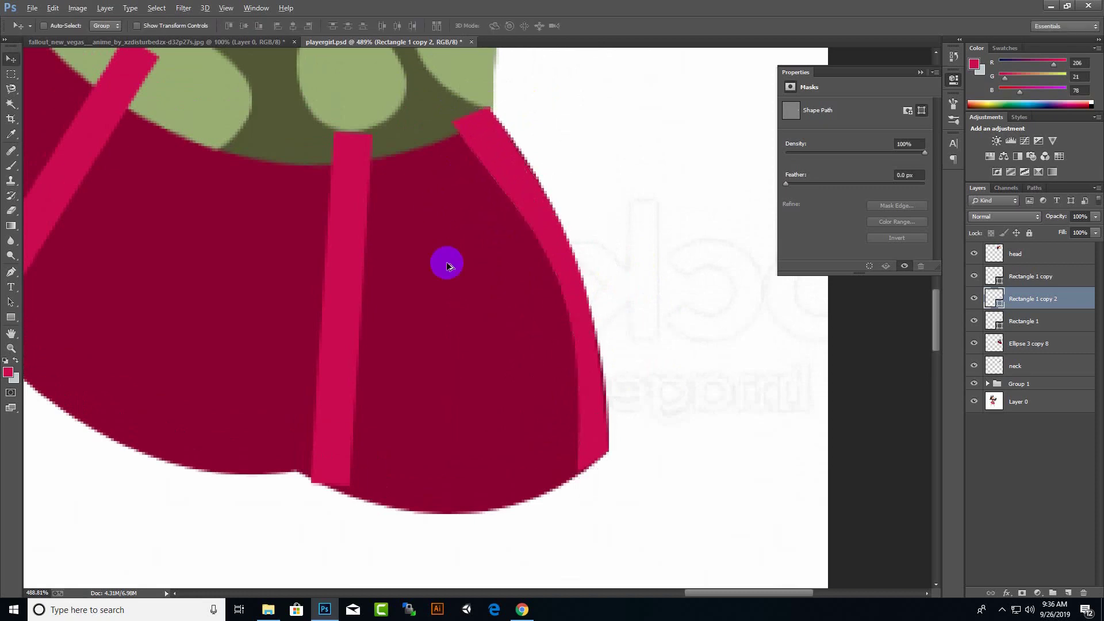
# Warp the middle stripe's bottom to follow the hem, then select the left stripe.
pyautogui.scroll(-1, 447, 265)
pyautogui.rightClick(437, 321)
pyautogui.click(439, 325)
pyautogui.hotkey('ctrl', 't')
pyautogui.moveTo(451, 365); pyautogui.dragTo(434, 374)
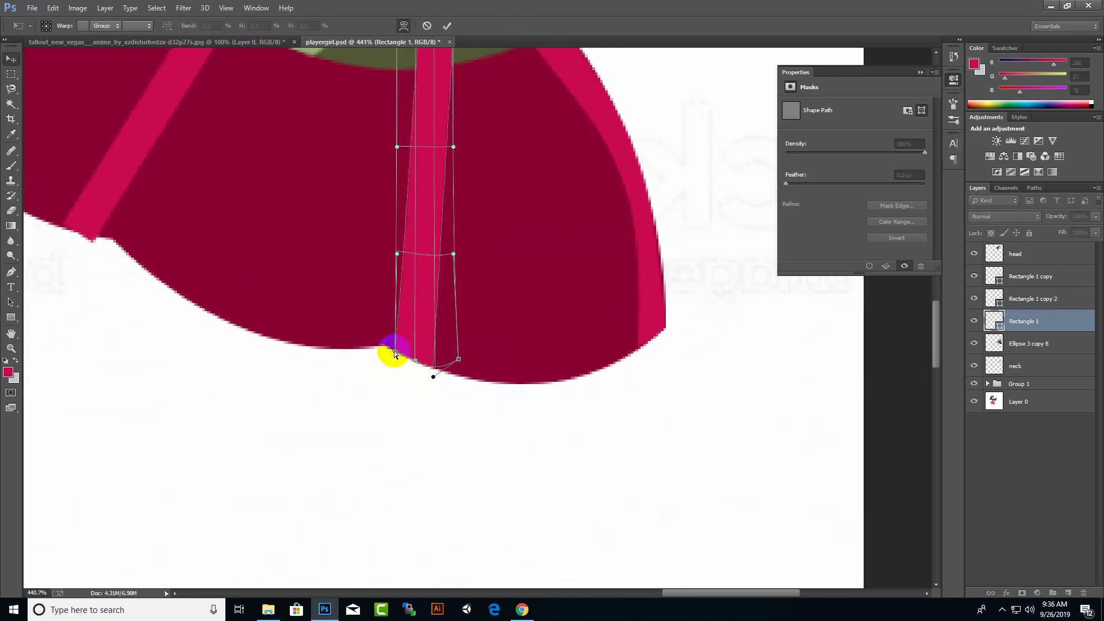
pyautogui.press('Return')
pyautogui.rightClick(299, 246)
pyautogui.click(301, 243)
pyautogui.rightClick(301, 244)
# Warp the left stripe's bottom to follow the skirt's hem.
pyautogui.click(312, 249)
pyautogui.hotkey('alt', 't')
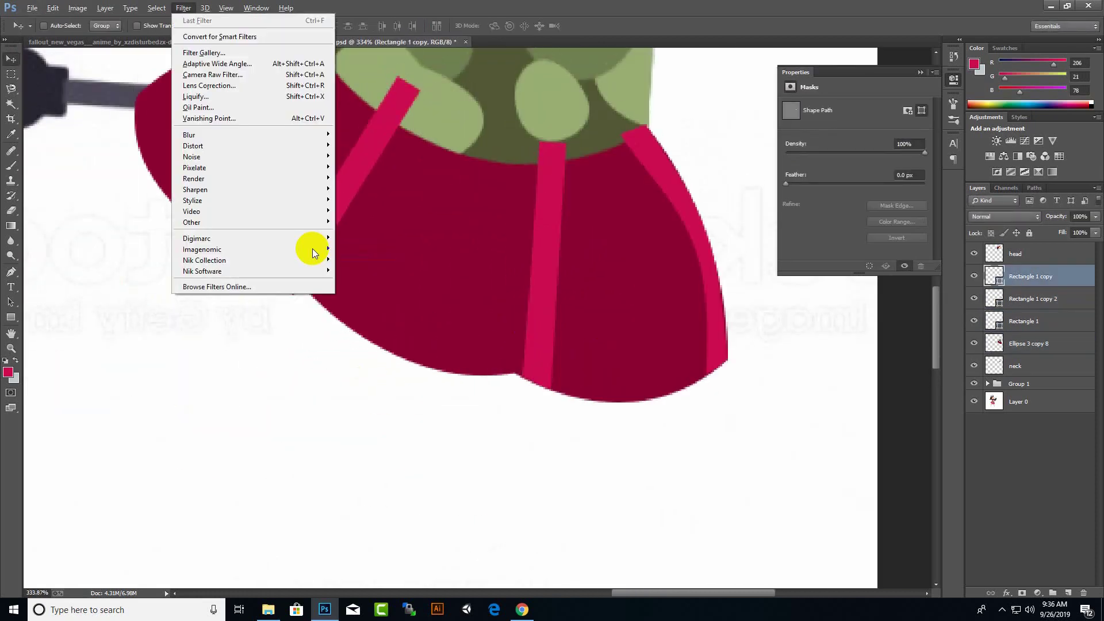
pyautogui.press('Escape')
pyautogui.hotkey('ctrl', 't')
pyautogui.rightClick(376, 147)
pyautogui.click(391, 244)
pyautogui.moveTo(321, 295); pyautogui.dragTo(308, 287)
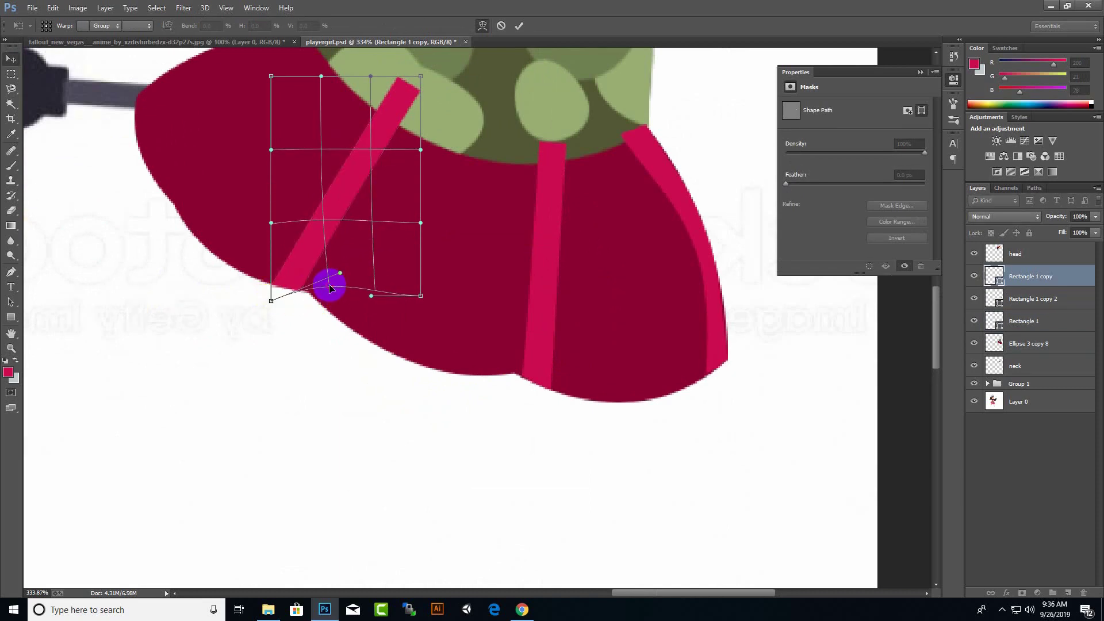
pyautogui.press('Return')
# Rasterize the left stripe so it can be erased.
pyautogui.scroll(-2, 364, 305)
pyautogui.scroll(3, 549, 183)
pyautogui.press('e')
pyautogui.click(301, 153)
pyautogui.press('Return')
pyautogui.click(314, 123)
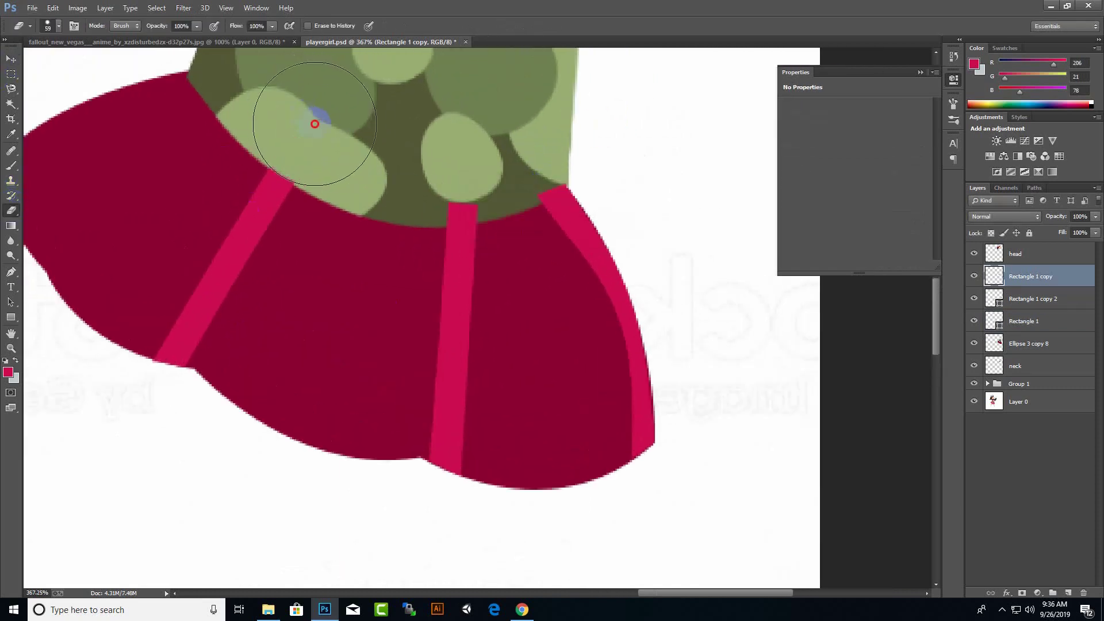
# Rasterize the middle stripe and erase the stripe top poking into the vest.
pyautogui.press('v')
pyautogui.hotkey('alt', '[')
pyautogui.hotkey('alt', '[')
pyautogui.press('e')
pyautogui.click(460, 165)
pyautogui.press('Return')
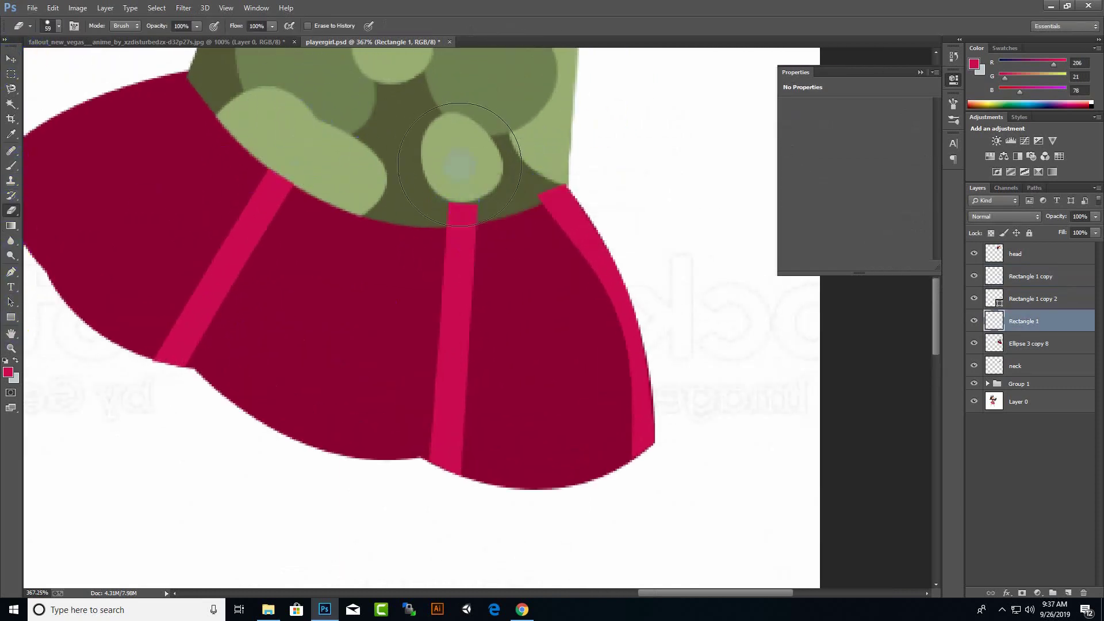
pyautogui.hotkey('alt', ']')
pyautogui.click(513, 143)
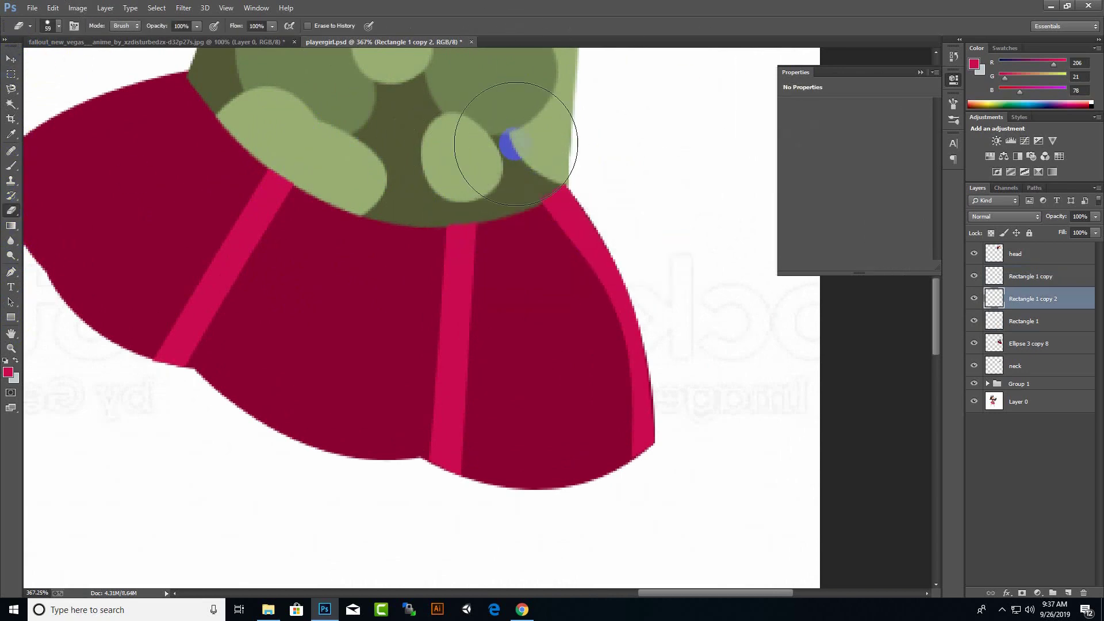
# Duplicate a stripe and place the fourth pleat on the skirt's left side.
pyautogui.hotkey('ctrl', '0')
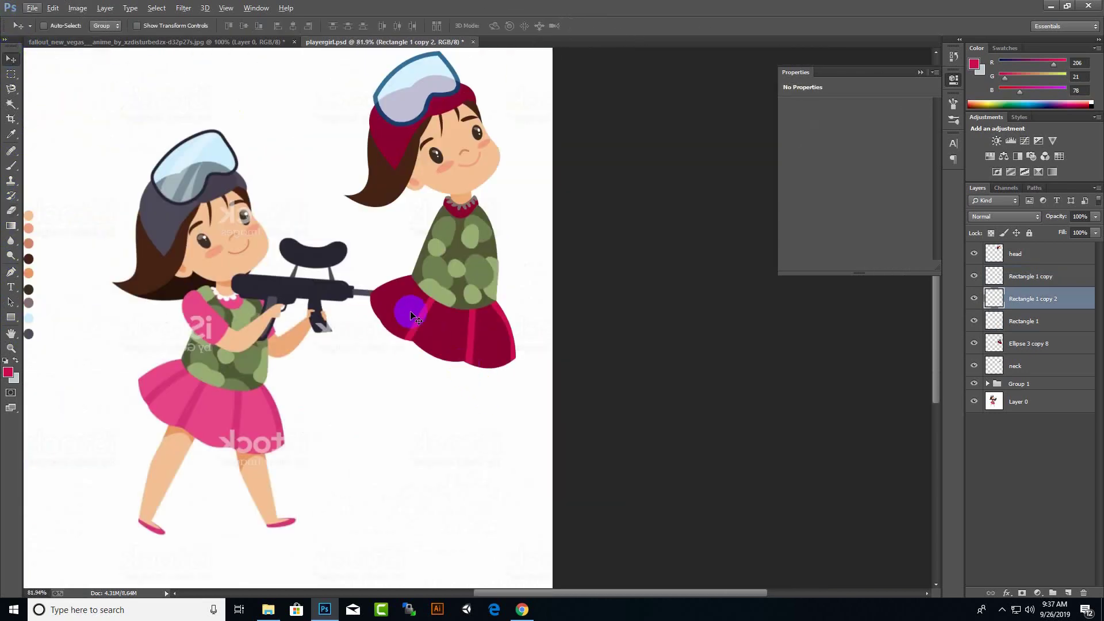
pyautogui.scroll(1, 414, 319)
pyautogui.hotkey('alt', ']')
pyautogui.hotkey('ctrl', 'j')
pyautogui.hotkey('ctrl', 't')
pyautogui.scroll(3, 389, 317)
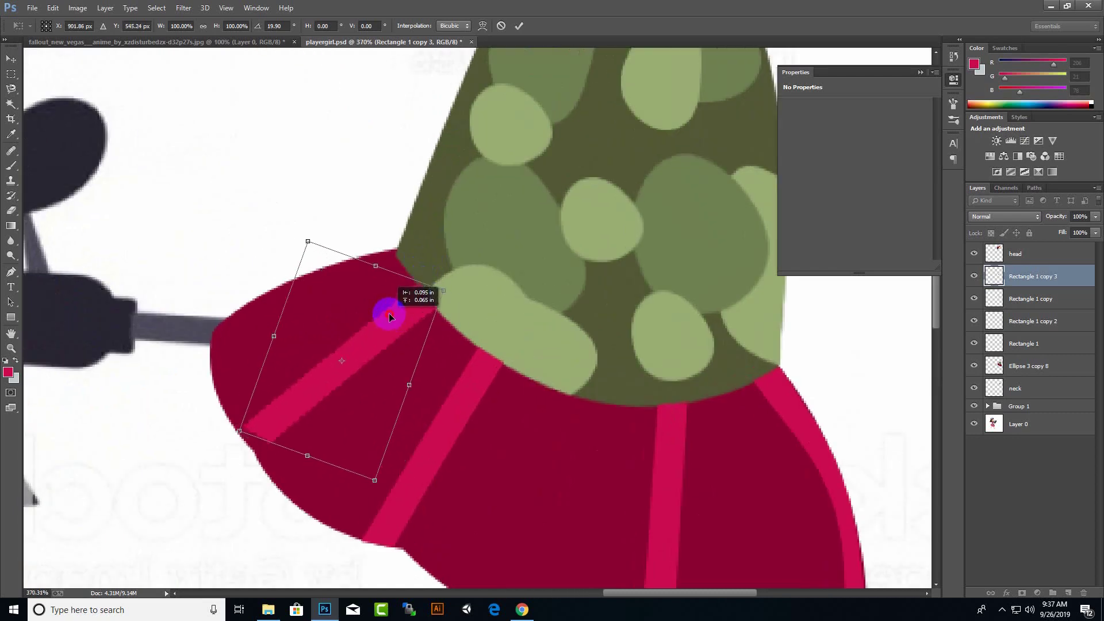
pyautogui.moveTo(360, 397); pyautogui.dragTo(311, 378)
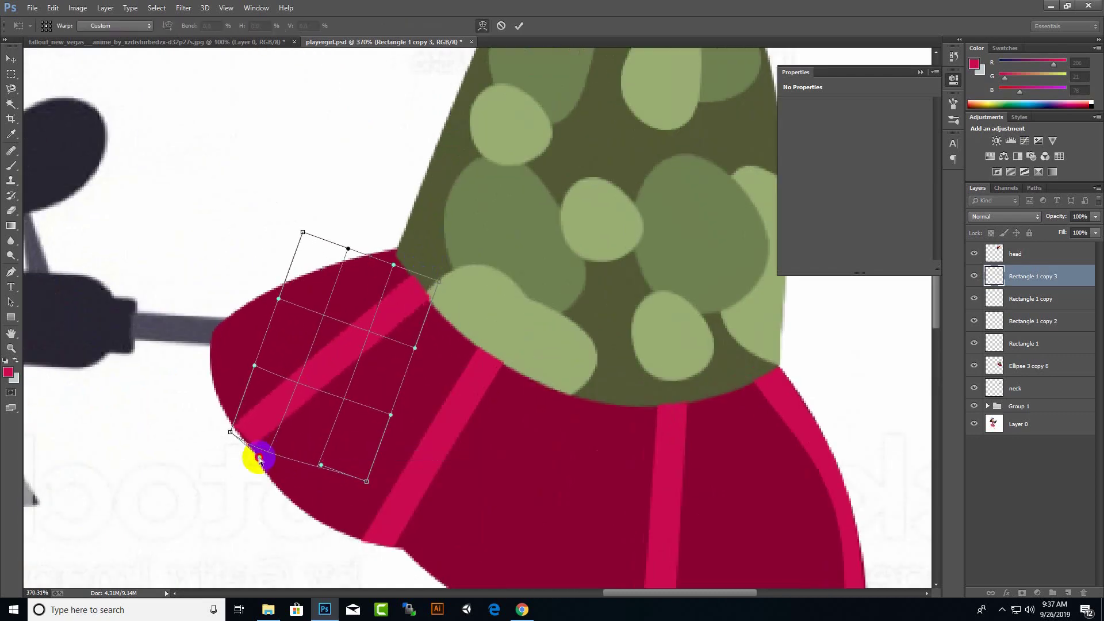
pyautogui.press('Return')
# Warp the new stripe to match the skirt's curve.
pyautogui.hotkey('ctrl', '0')
pyautogui.scroll(3, 372, 343)
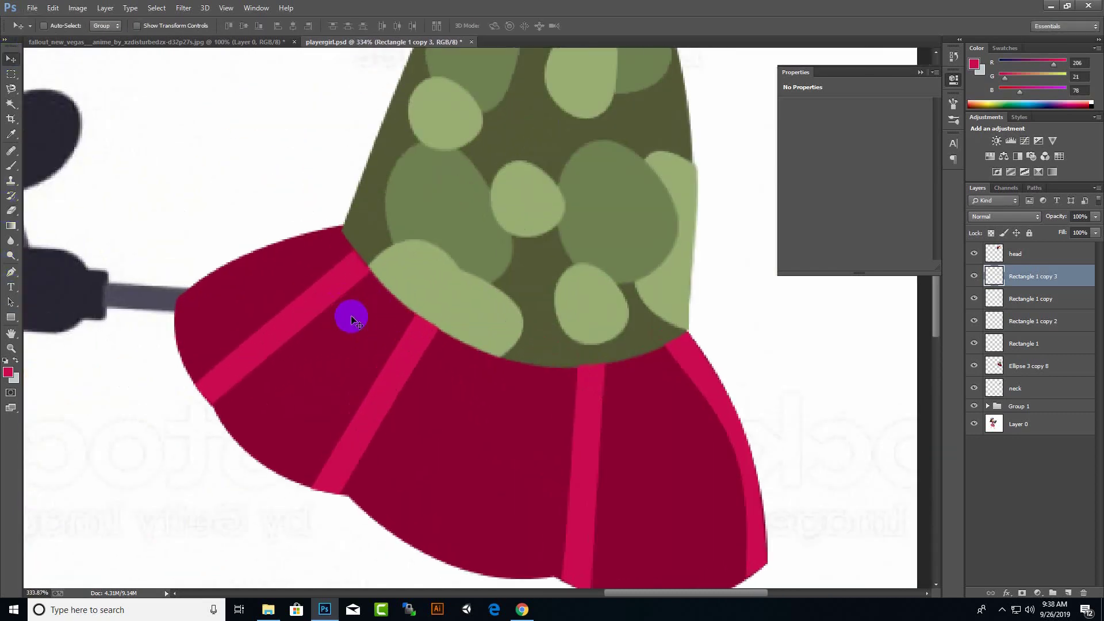
pyautogui.hotkey('ctrl', 't')
pyautogui.press('Return')
pyautogui.hotkey('ctrl', '0')
# Merge the stripes into one layer and rename the vest-and-skirt layer body.
pyautogui.keyDown('shift'); pyautogui.click(1030, 343); pyautogui.keyUp('shift')
pyautogui.hotkey('ctrl', 'e')
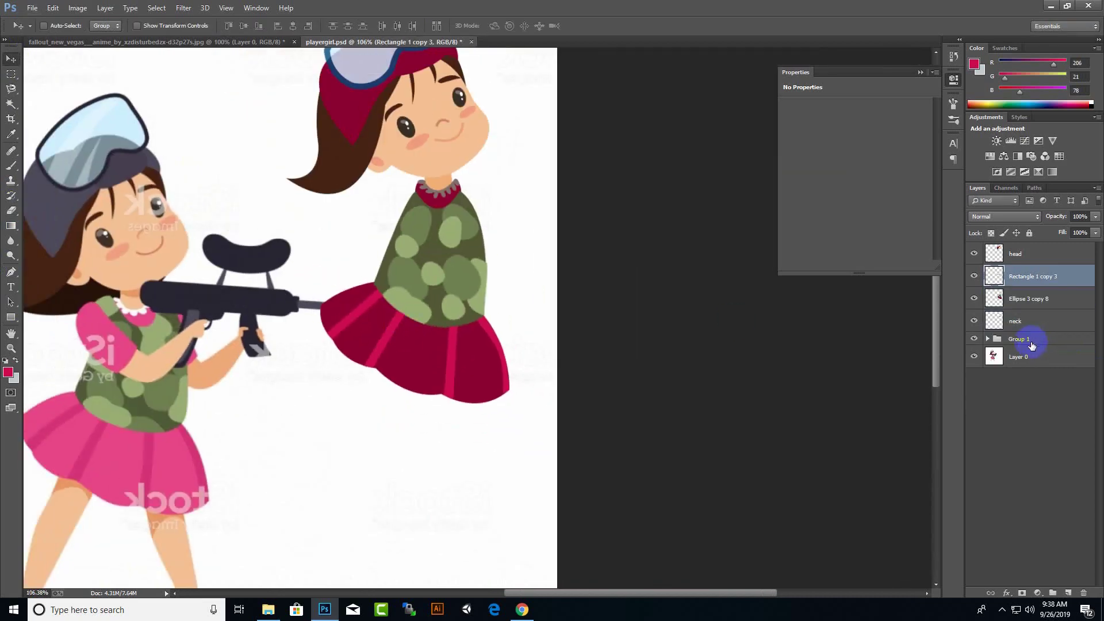
pyautogui.rightClick(1036, 276)
pyautogui.click(925, 212)
pyautogui.doubleClick(1032, 276)
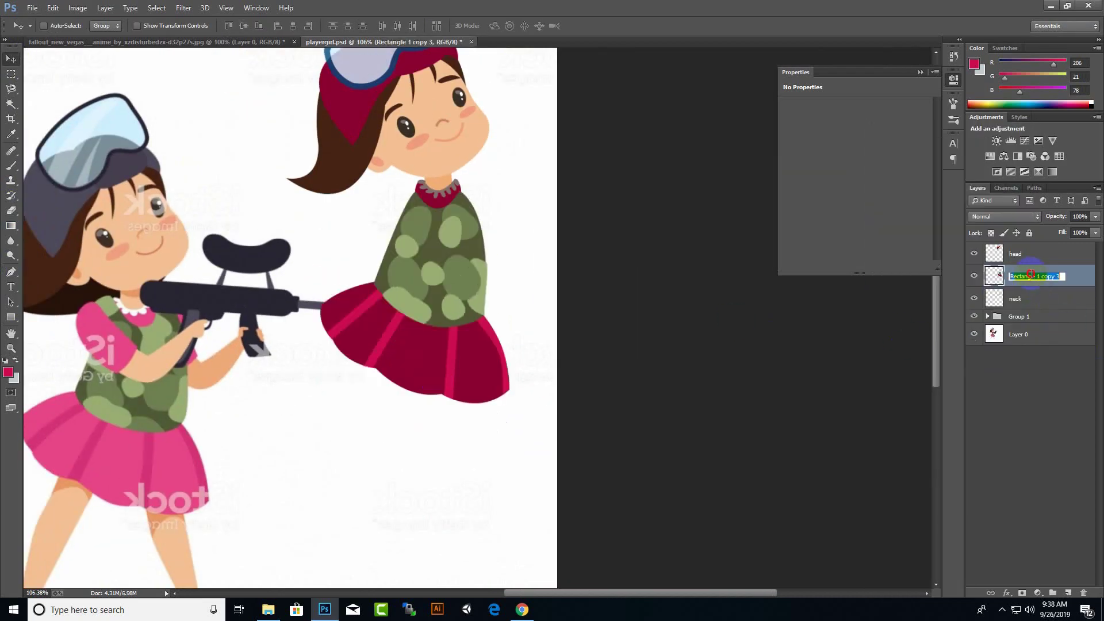
pyautogui.write('body')
pyautogui.hotkey('ctrl', 's')
pyautogui.scroll(-3, 445, 347)
pyautogui.scroll(3, 445, 347)
# Pen-draw the left leg outline from the skirt hem around the heel and toe.
pyautogui.press('p')
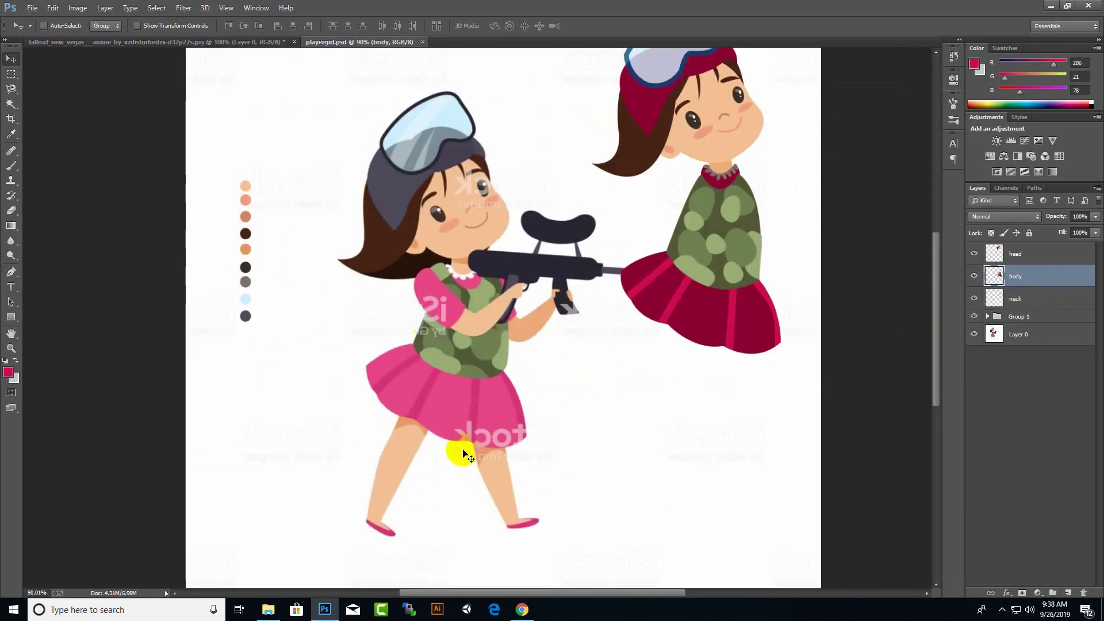
pyautogui.scroll(2, 461, 452)
pyautogui.scroll(1, 481, 264)
pyautogui.click(489, 264)
pyautogui.scroll(-2, 481, 288)
pyautogui.scroll(2, 481, 328)
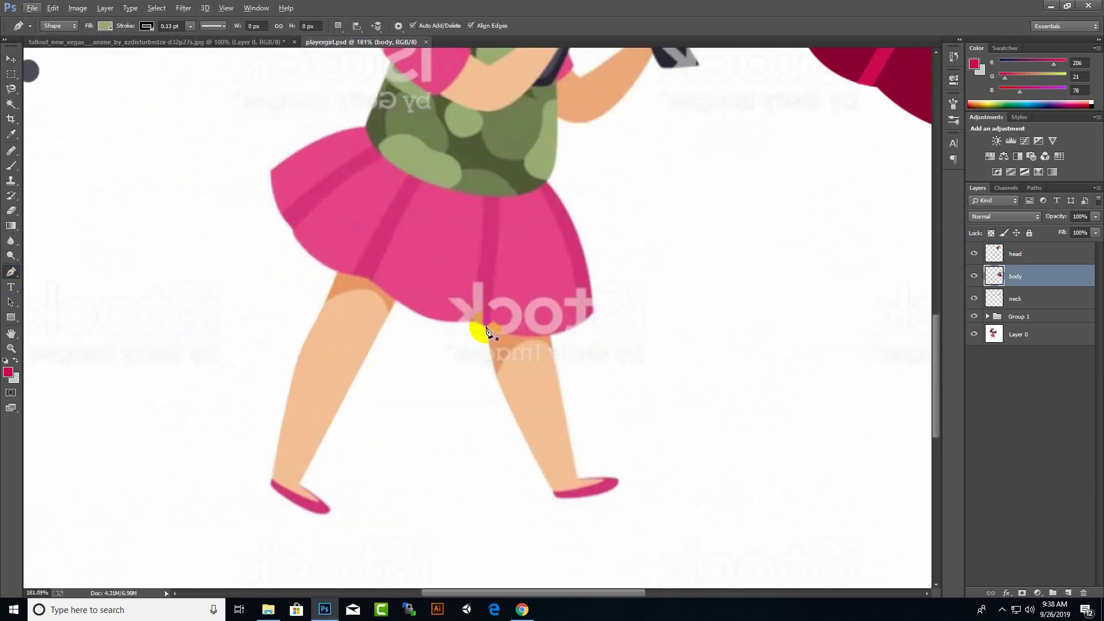
pyautogui.scroll(-1, 587, 546)
pyautogui.click(555, 476)
pyautogui.moveTo(613, 469); pyautogui.dragTo(642, 458)
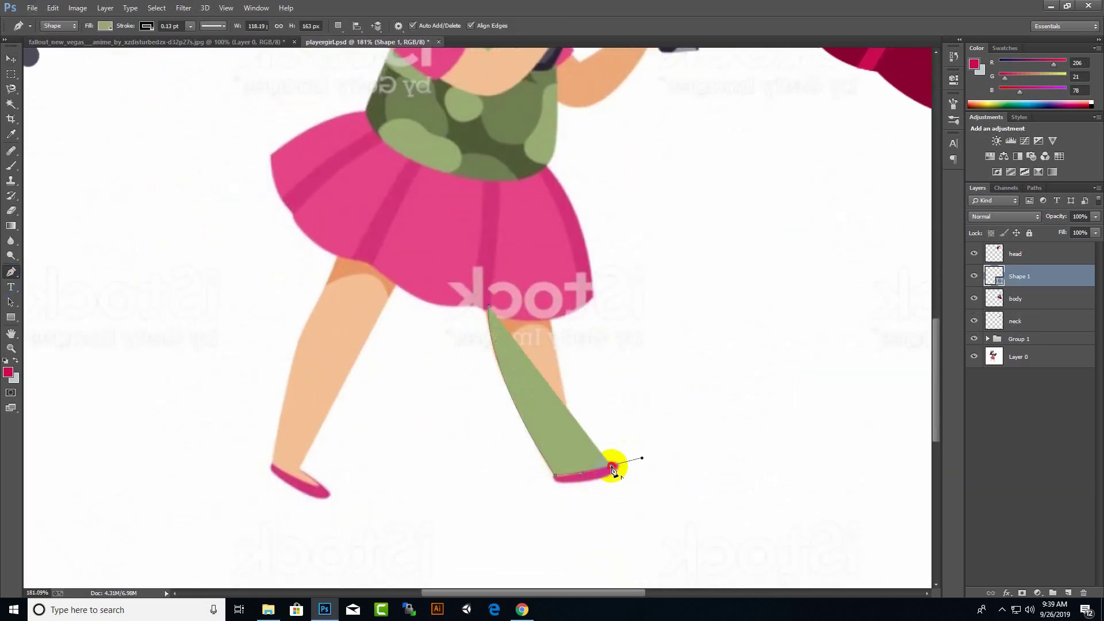
pyautogui.click(546, 268)
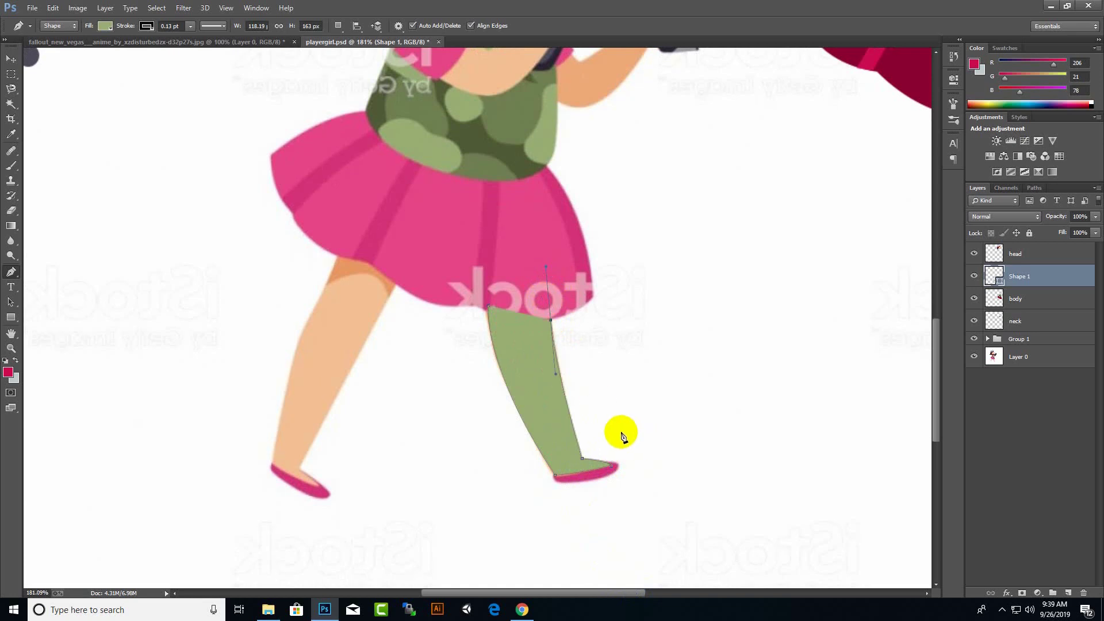
# Fill the leg with the original's sampled skin tone and move it off the original.
pyautogui.click(106, 26)
pyautogui.click(345, 382)
pyautogui.click(766, 428)
pyautogui.press('v')
pyautogui.moveTo(523, 426); pyautogui.dragTo(644, 403)
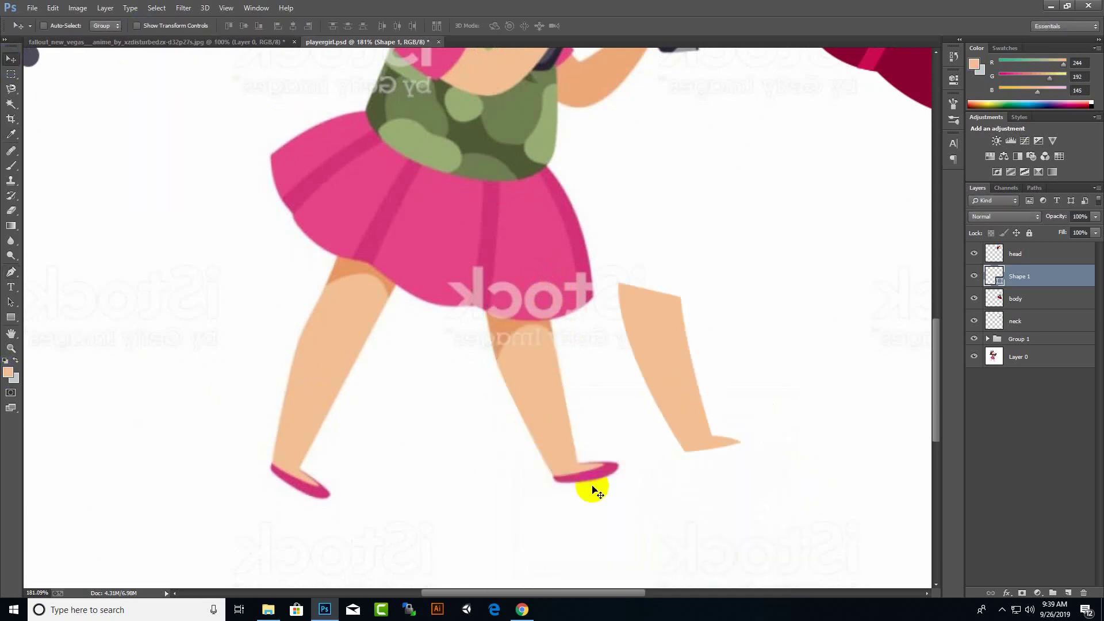
# Outline a shoe under the foot, filled with colour sampled from the original shoe.
pyautogui.press('p')
pyautogui.scroll(3, 547, 406)
pyautogui.click(543, 409)
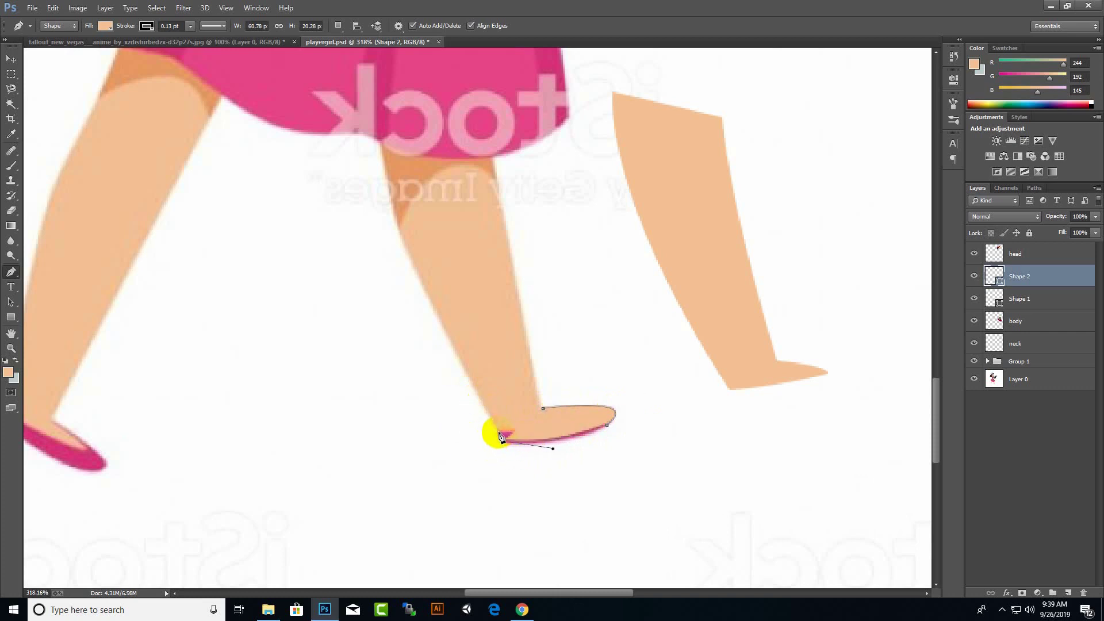
pyautogui.click(8, 373)
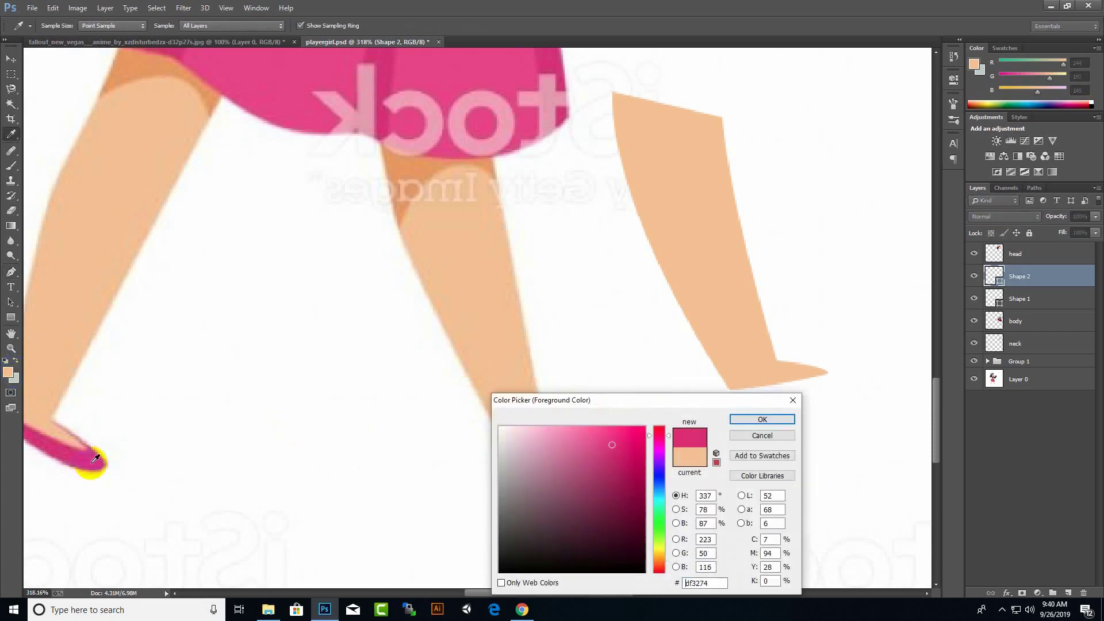
pyautogui.click(91, 461)
pyautogui.press('Return')
pyautogui.click(106, 26)
pyautogui.scroll(-5, 45, 286)
pyautogui.click(244, 333)
# Warp the shoe with Free Transform so it fits under the foot.
pyautogui.press('v')
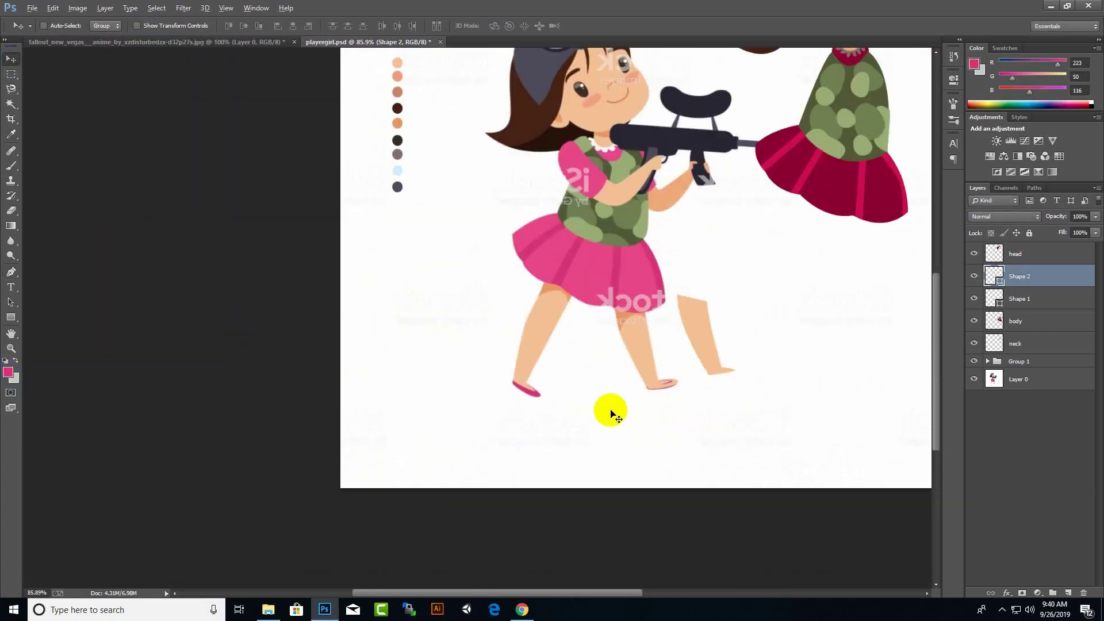
pyautogui.scroll(4, 748, 380)
pyautogui.scroll(2, 802, 334)
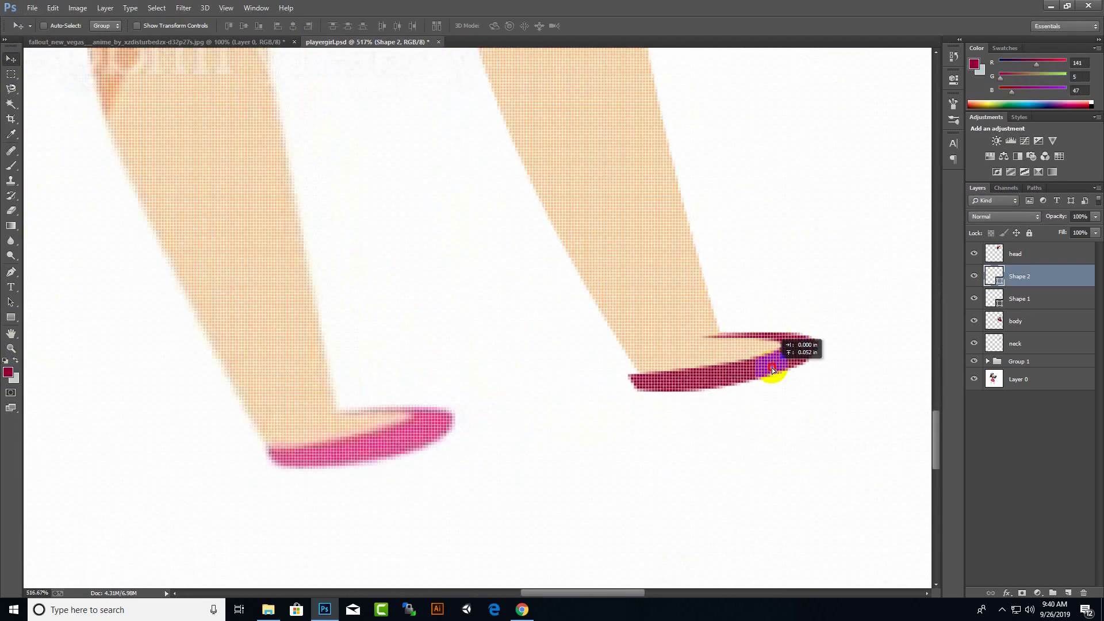
pyautogui.hotkey('ctrl', 't')
pyautogui.moveTo(788, 365); pyautogui.dragTo(715, 321)
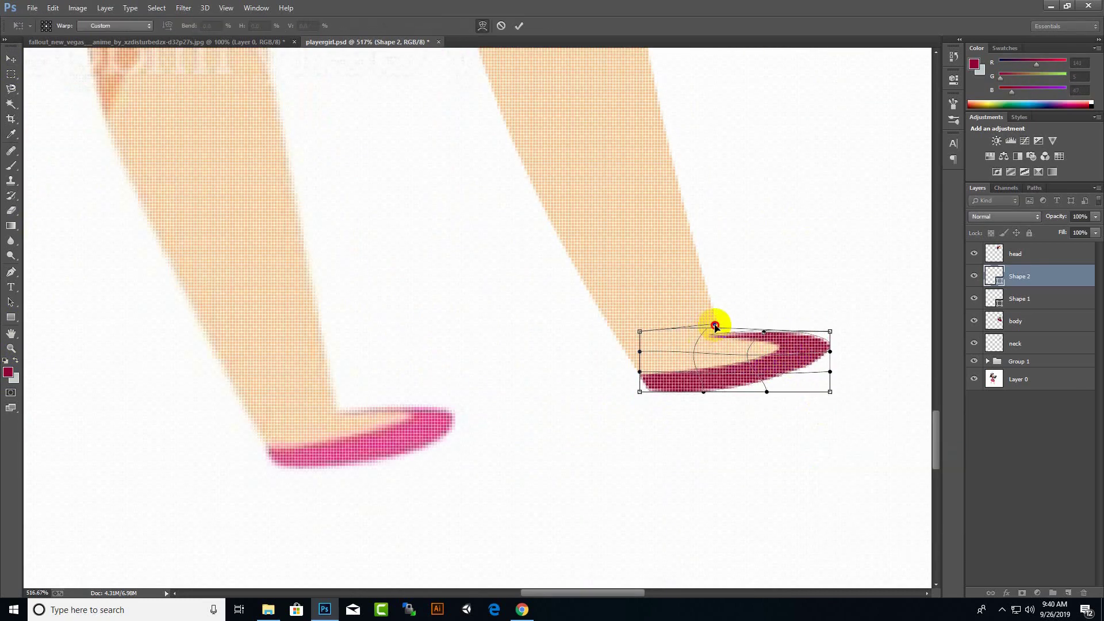
pyautogui.press('Return')
pyautogui.scroll(-3, 652, 460)
pyautogui.scroll(-2, 651, 460)
# Draw a knee shading shape filled with a sampled darker skin shade.
pyautogui.press('p')
pyautogui.click(592, 331)
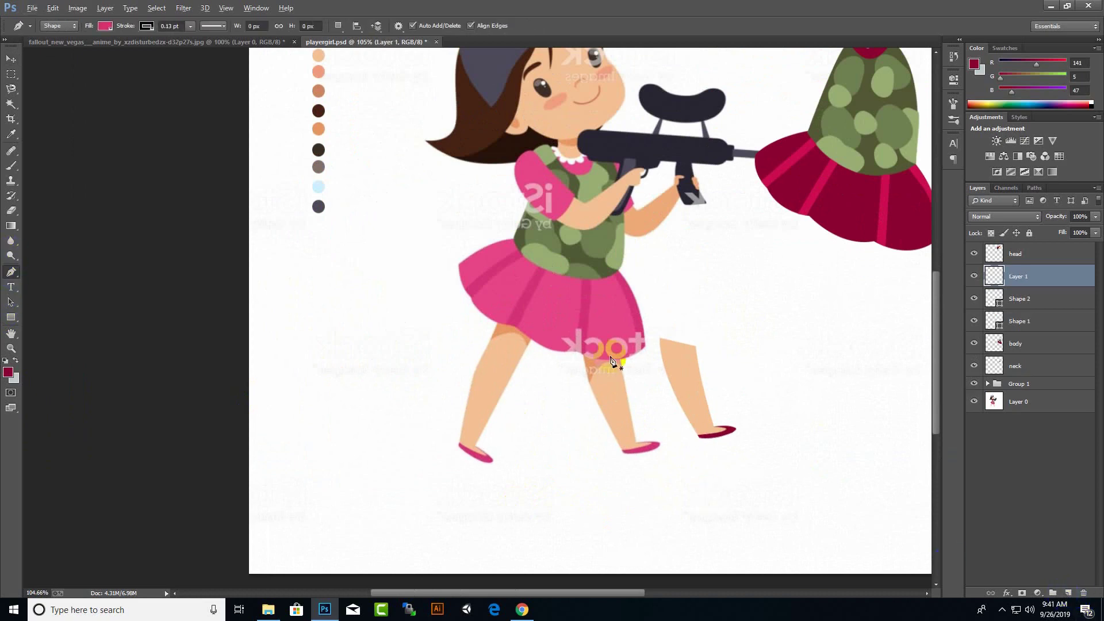
pyautogui.scroll(2, 667, 371)
pyautogui.click(584, 340)
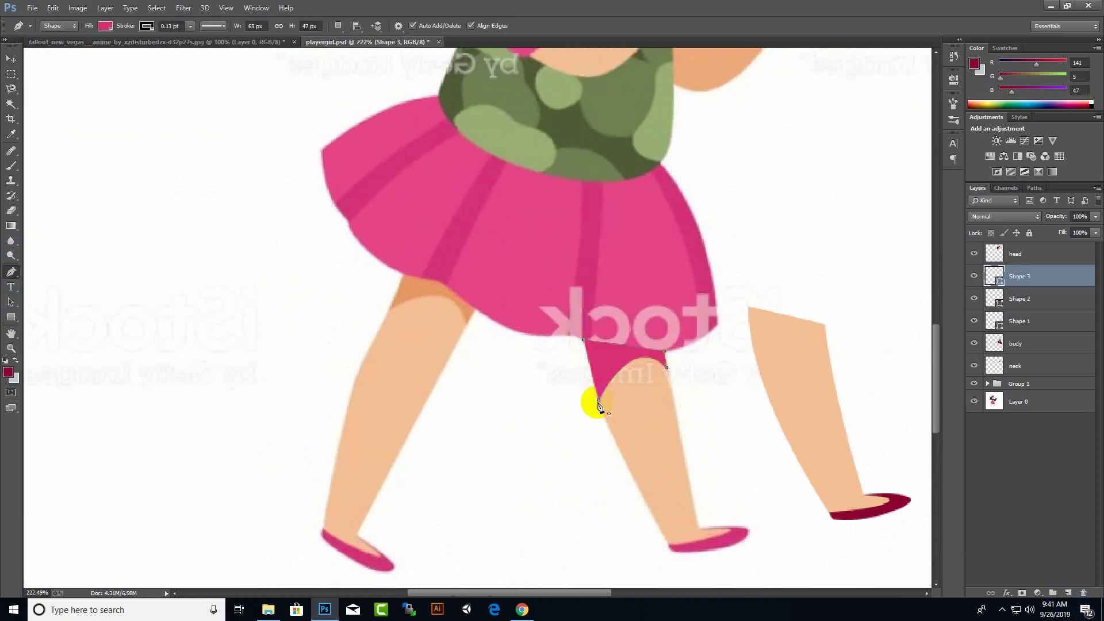
pyautogui.click(8, 373)
pyautogui.click(432, 296)
pyautogui.click(781, 423)
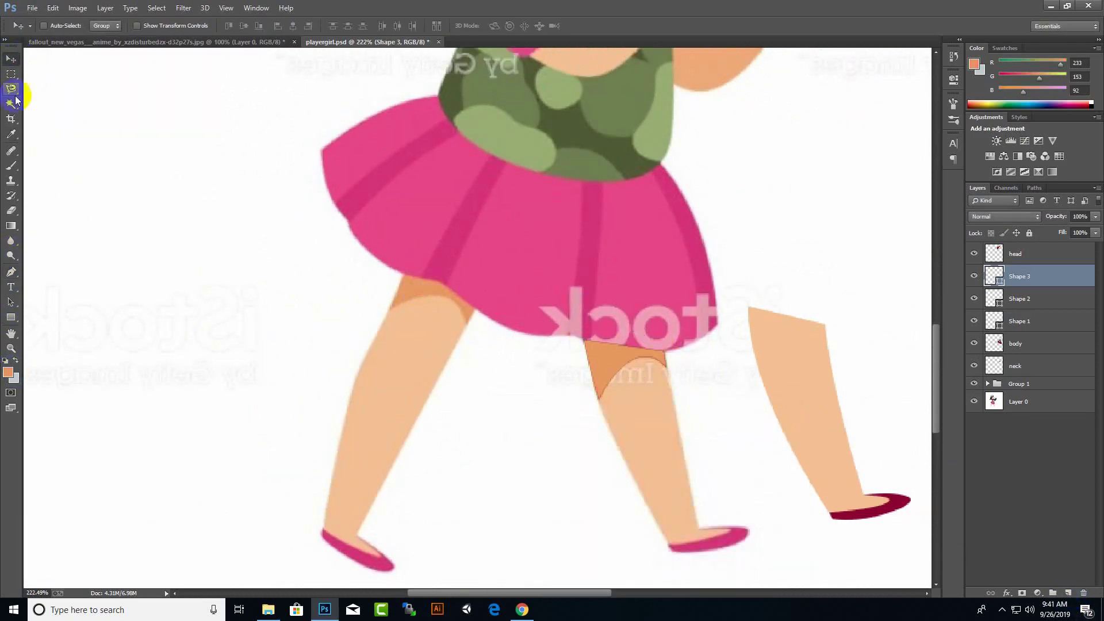
pyautogui.click(11, 58)
# Move the knee shading onto the new leg and rotate it to match.
pyautogui.moveTo(620, 367); pyautogui.dragTo(781, 344)
pyautogui.scroll(3, 882, 313)
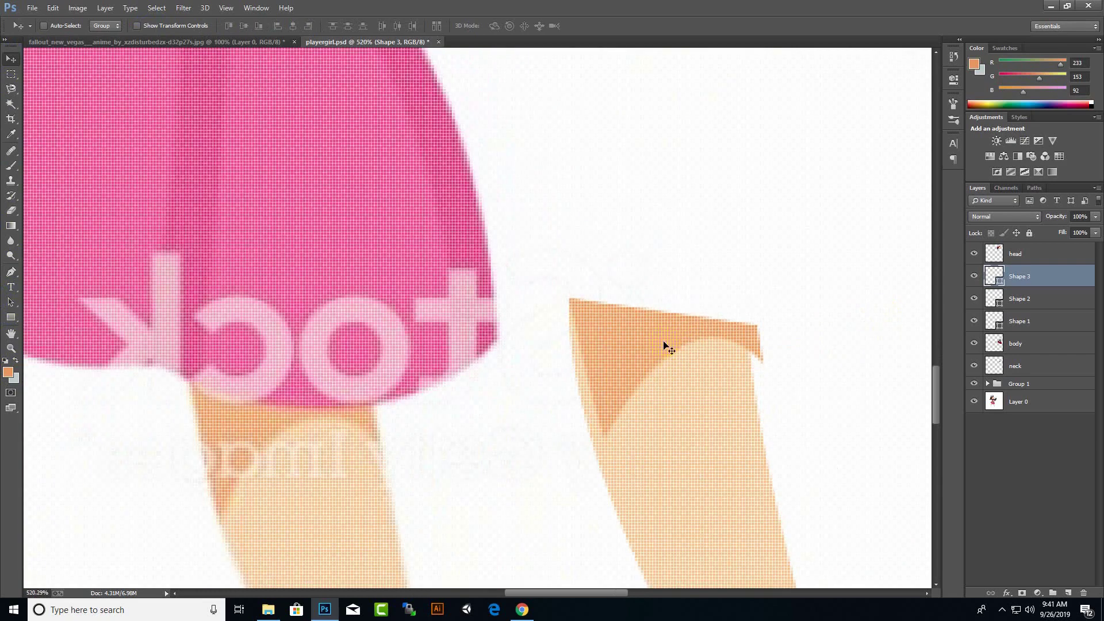
pyautogui.hotkey('ctrl', 't')
pyautogui.moveTo(599, 382); pyautogui.dragTo(622, 369)
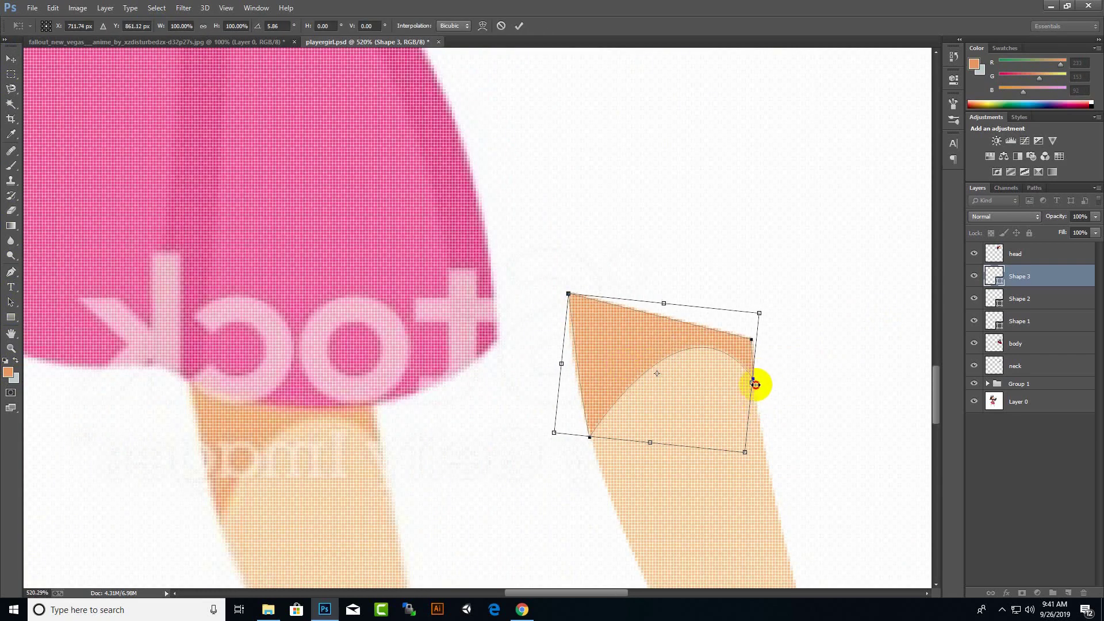
pyautogui.press('Return')
pyautogui.scroll(-5, 658, 433)
# Merge the leg, shoe and shading into one layer and move it under the skirt.
pyautogui.keyDown('shift'); pyautogui.click(1020, 321); pyautogui.keyUp('shift')
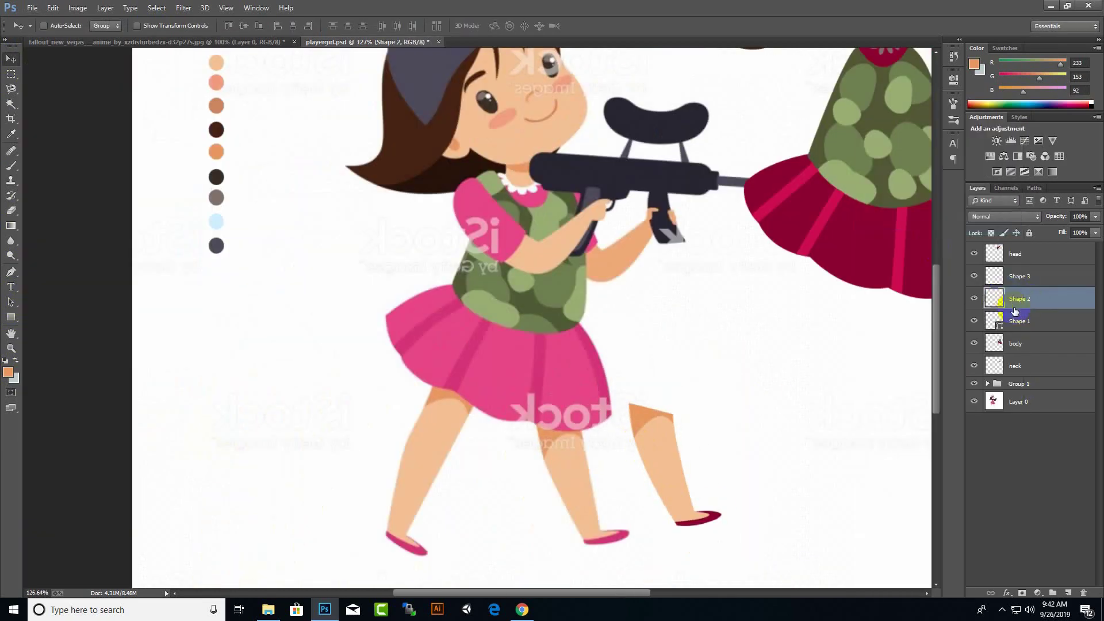
pyautogui.hotkey('ctrl', 'e')
pyautogui.moveTo(679, 486)
pyautogui.mouseDown()
pyautogui.moveTo(790, 409)
pyautogui.moveTo(826, 413)
pyautogui.mouseUp()
pyautogui.scroll(-2, 791, 408)
# Place the leg layer below the body layer and rename it leftleg.
pyautogui.moveTo(1060, 276); pyautogui.dragTo(1060, 305)
pyautogui.scroll(4, 794, 374)
pyautogui.scroll(-2, 928, 409)
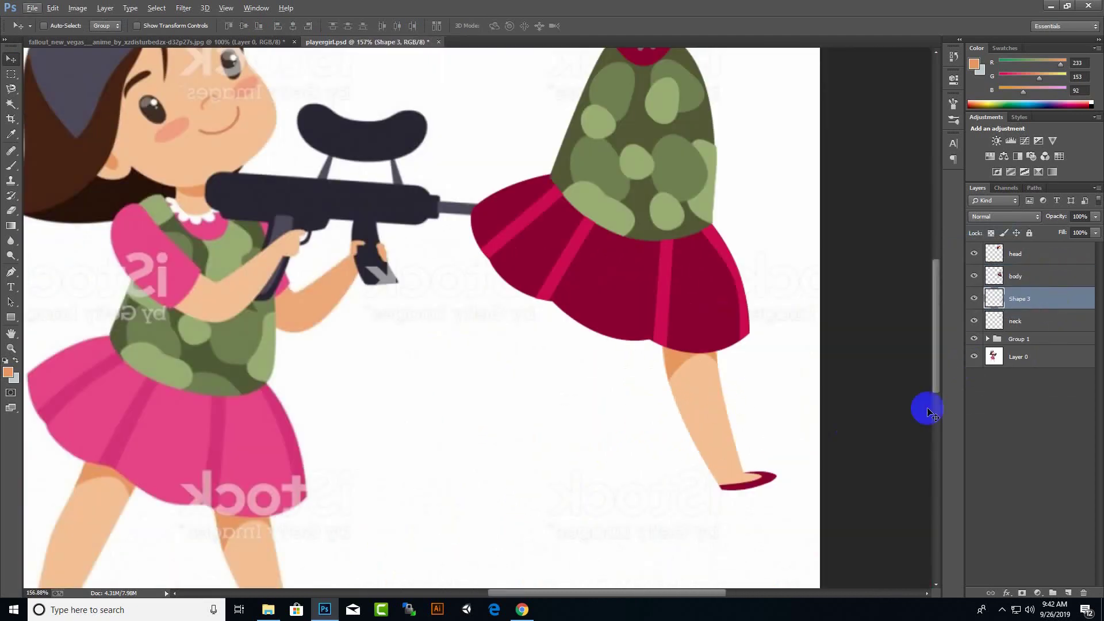
pyautogui.write('leftleg')
pyautogui.press('Return')
pyautogui.scroll(-4, 717, 510)
# Pen-draw the second leg outline under the skirt, filled with sampled skin tone.
pyautogui.scroll(2, 369, 451)
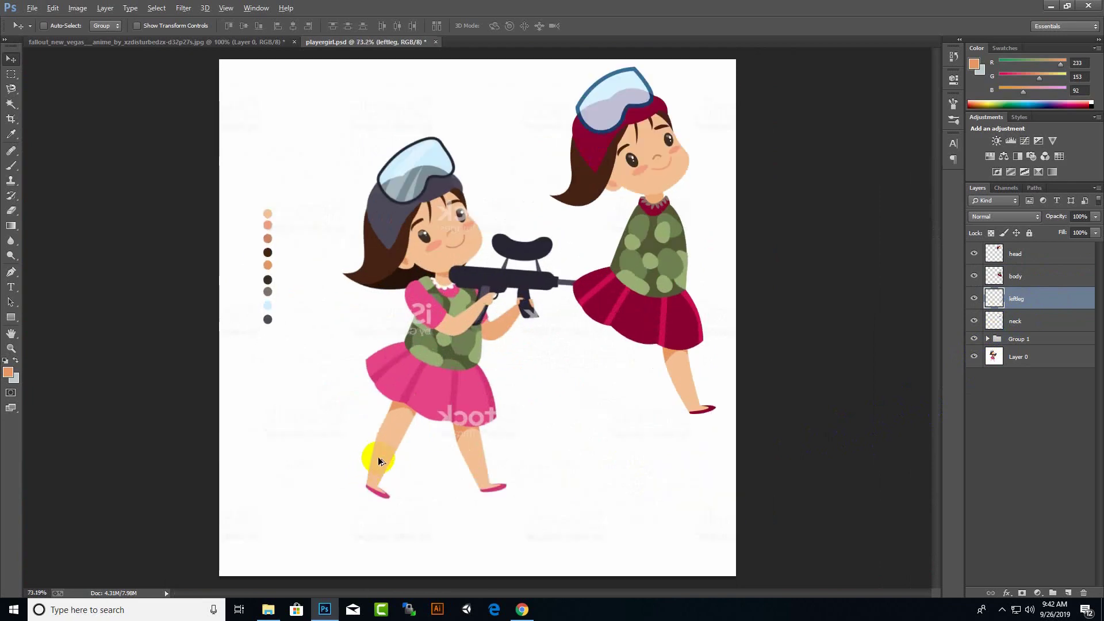
pyautogui.scroll(2, 213, 405)
pyautogui.press('p')
pyautogui.click(420, 360)
pyautogui.scroll(1, 343, 343)
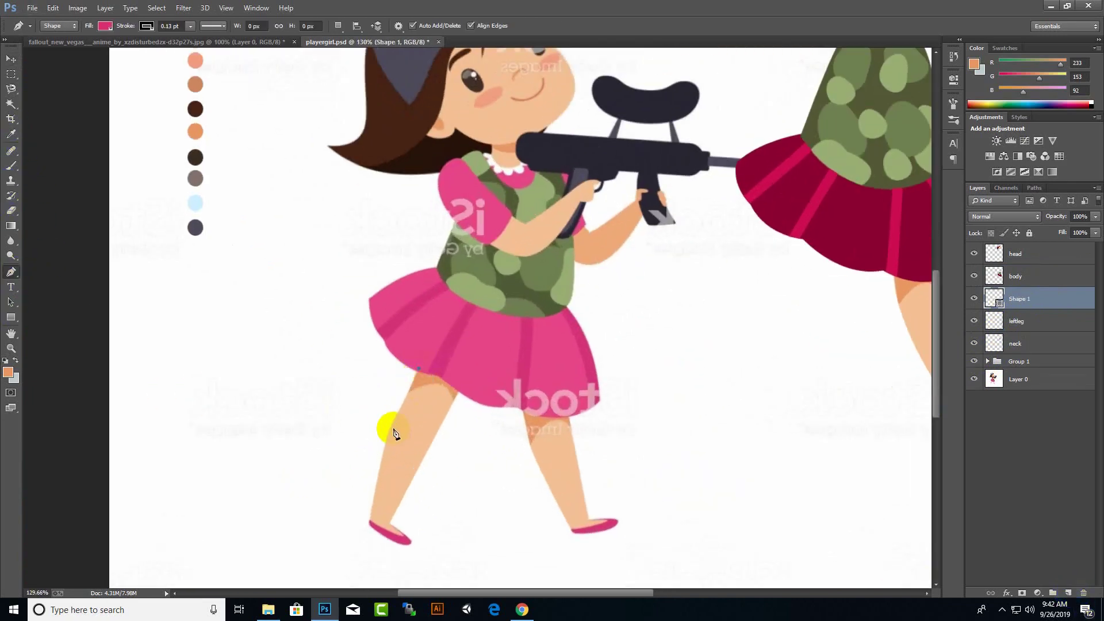
pyautogui.click(406, 543)
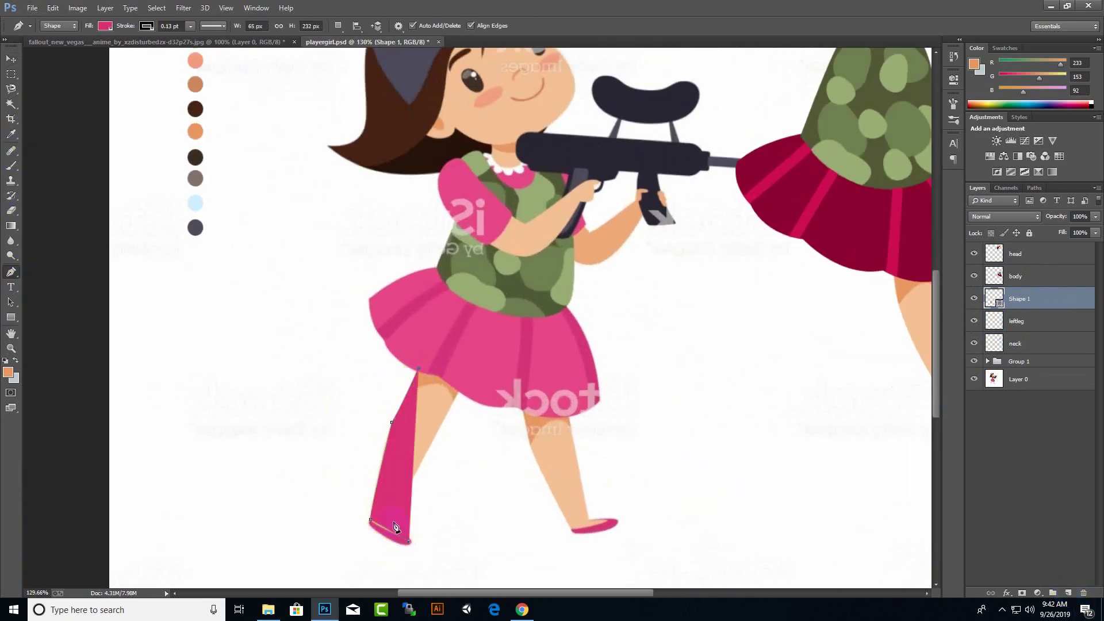
pyautogui.click(459, 391)
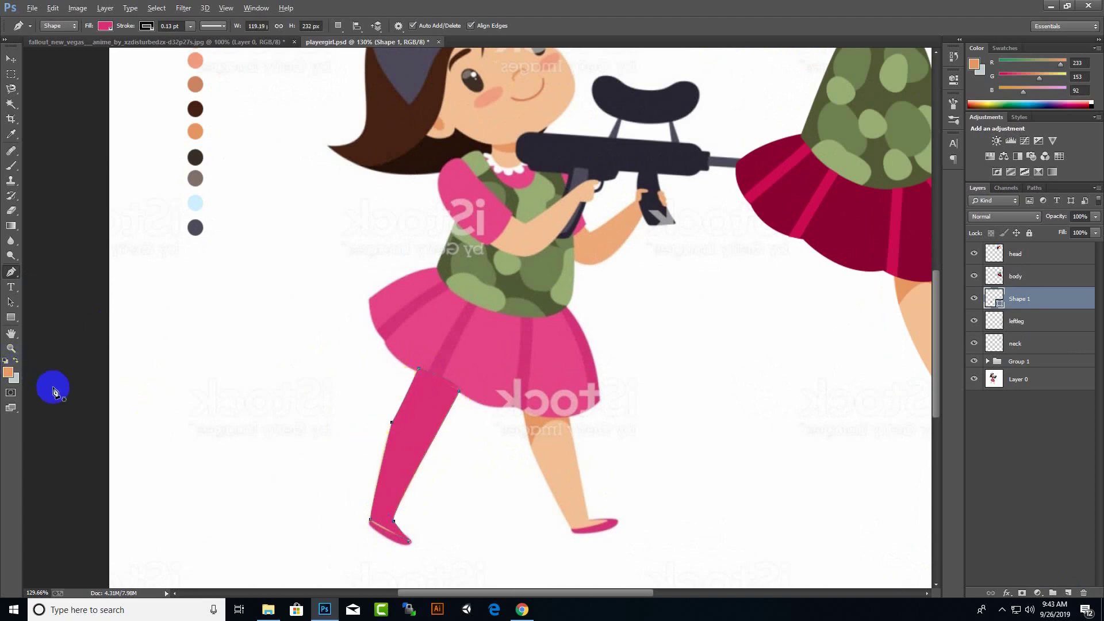
pyautogui.click(105, 25)
pyautogui.click(10, 58)
pyautogui.click(8, 373)
pyautogui.click(650, 590)
pyautogui.click(905, 424)
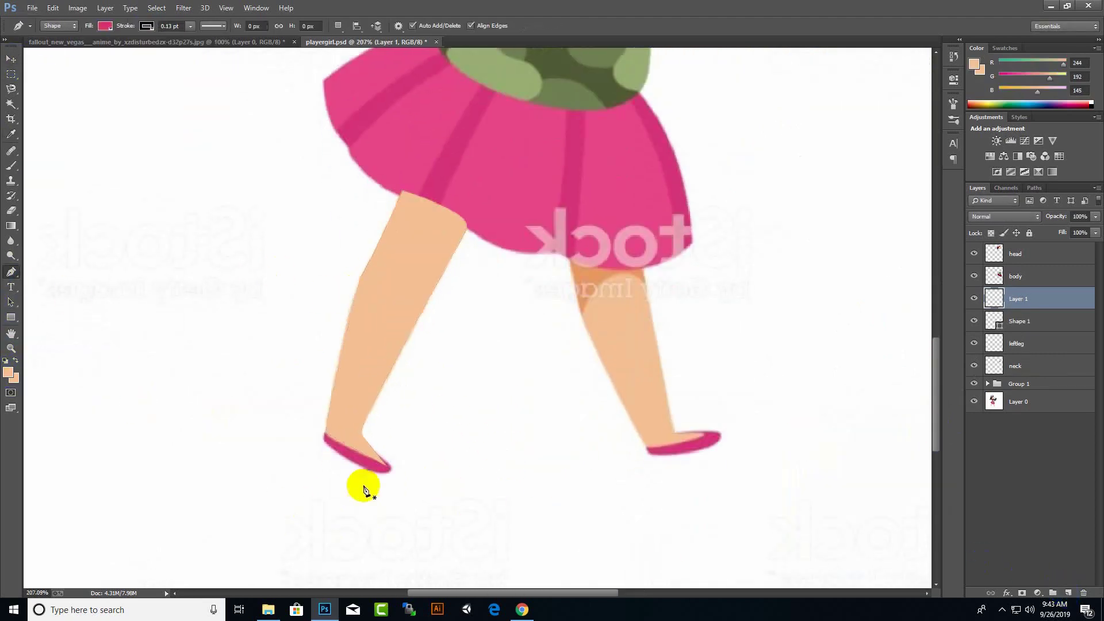
# Outline the second shoe and move the dark red shoe onto the new foot.
pyautogui.scroll(2, 363, 489)
pyautogui.click(384, 451)
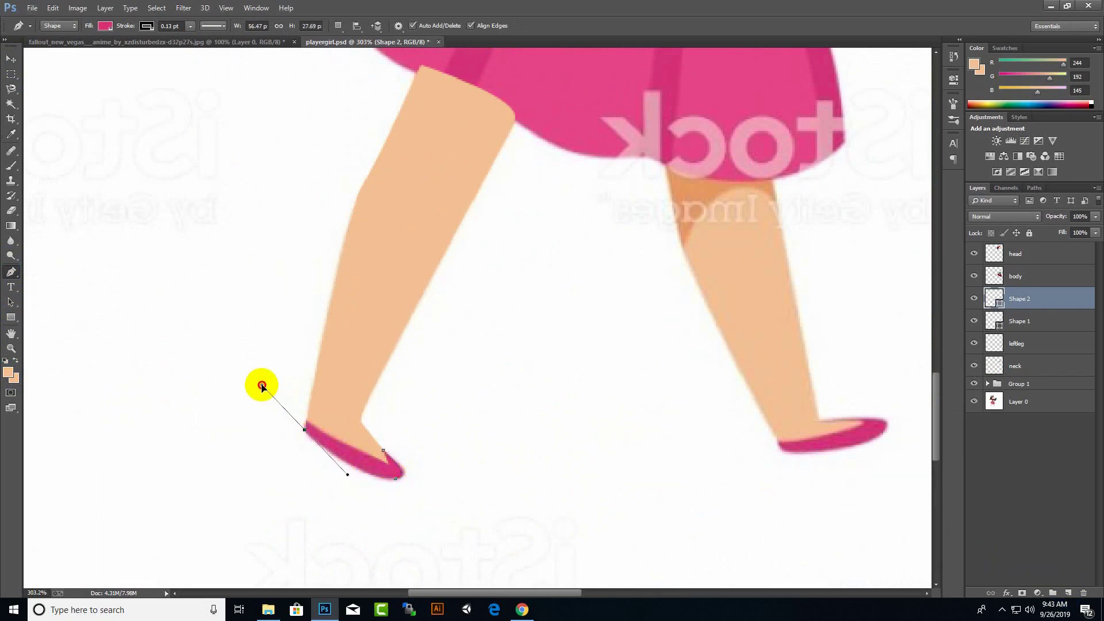
pyautogui.press('v')
pyautogui.moveTo(456, 436); pyautogui.dragTo(666, 359)
pyautogui.scroll(-3, 463, 465)
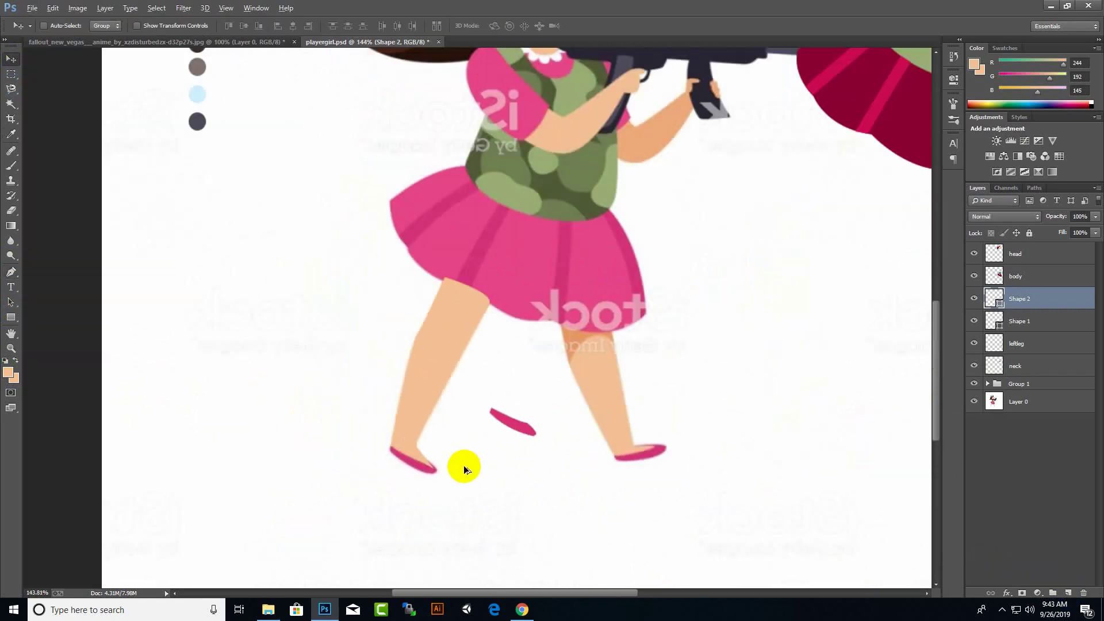
pyautogui.scroll(2, 463, 465)
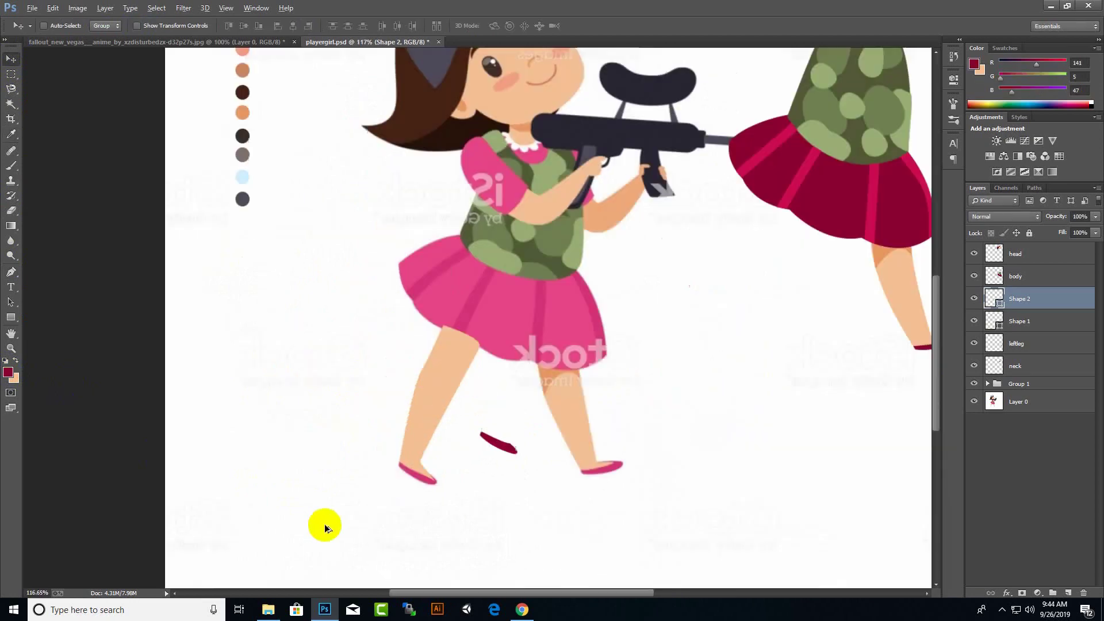
pyautogui.scroll(-3, 442, 404)
pyautogui.moveTo(247, 262); pyautogui.dragTo(156, 380)
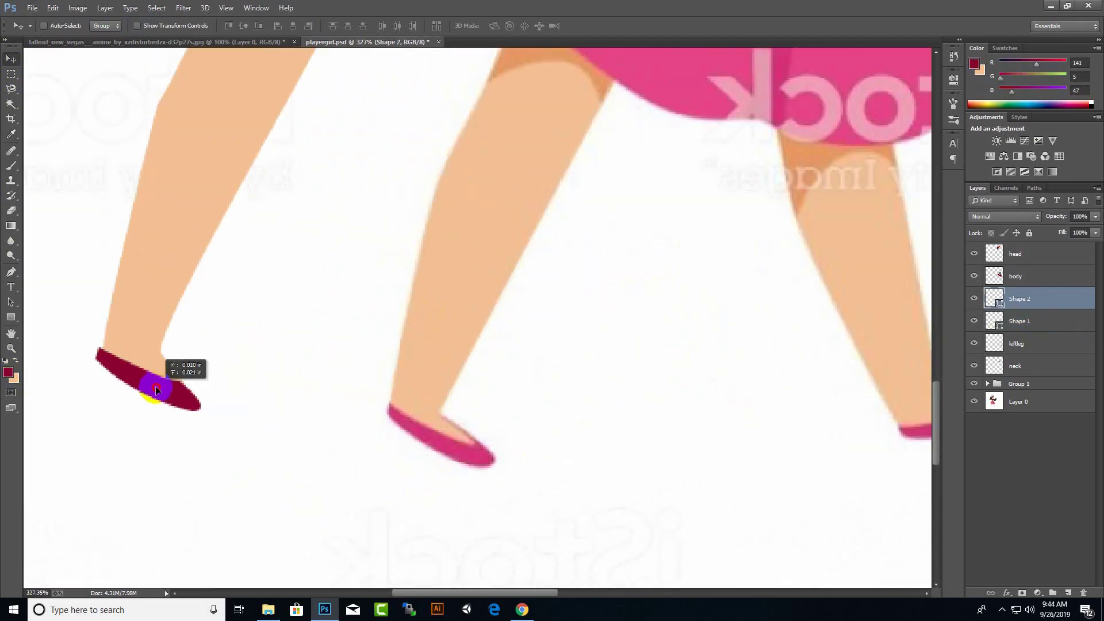
pyautogui.scroll(-2, 247, 407)
# Add knee shading on a new layer with a darker skin shade fill.
pyautogui.press('p')
pyautogui.hotkey('ctrl', 'shift', 'alt', 'n')
pyautogui.scroll(3, 387, 305)
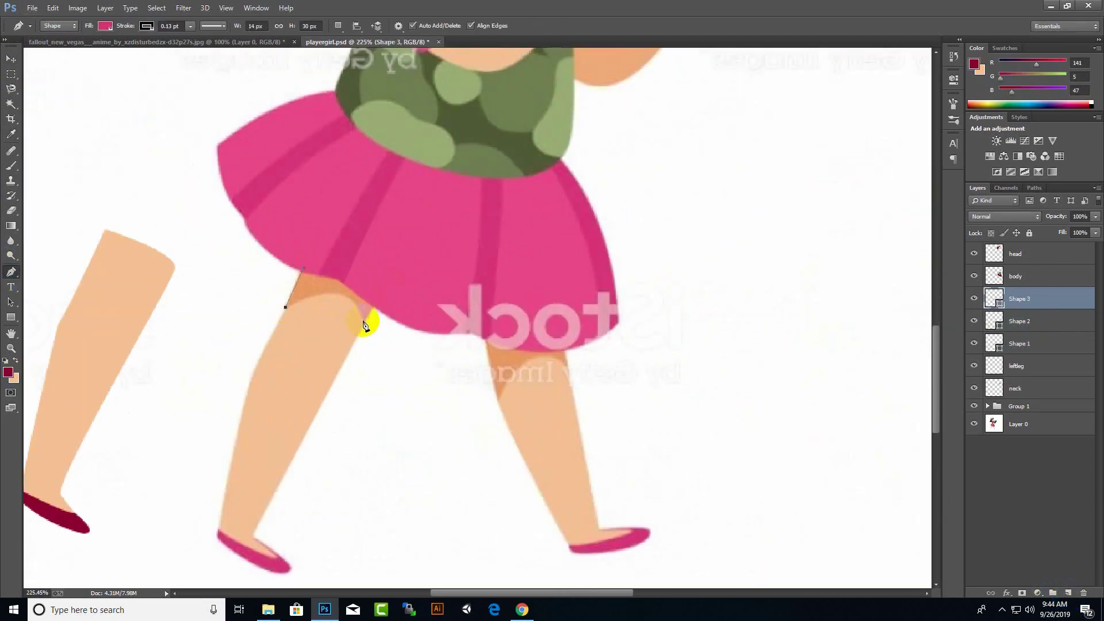
pyautogui.click(305, 271)
pyautogui.click(147, 26)
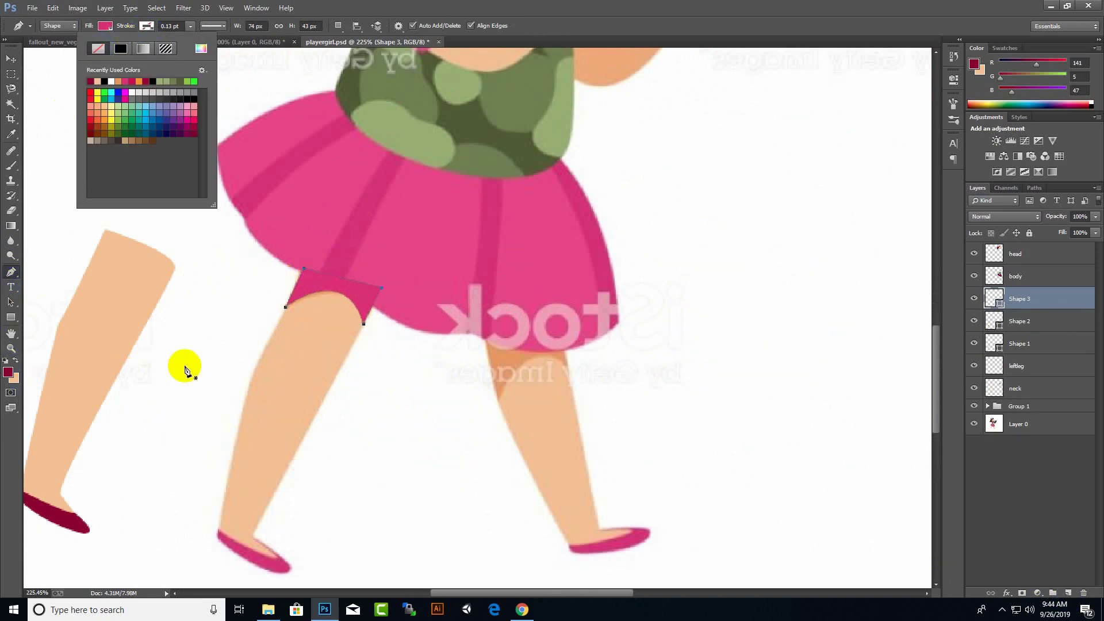
pyautogui.click(200, 48)
pyautogui.press('Return')
# Merge the leg pieces into one layer and move it under the skirt.
pyautogui.rightClick(1044, 300)
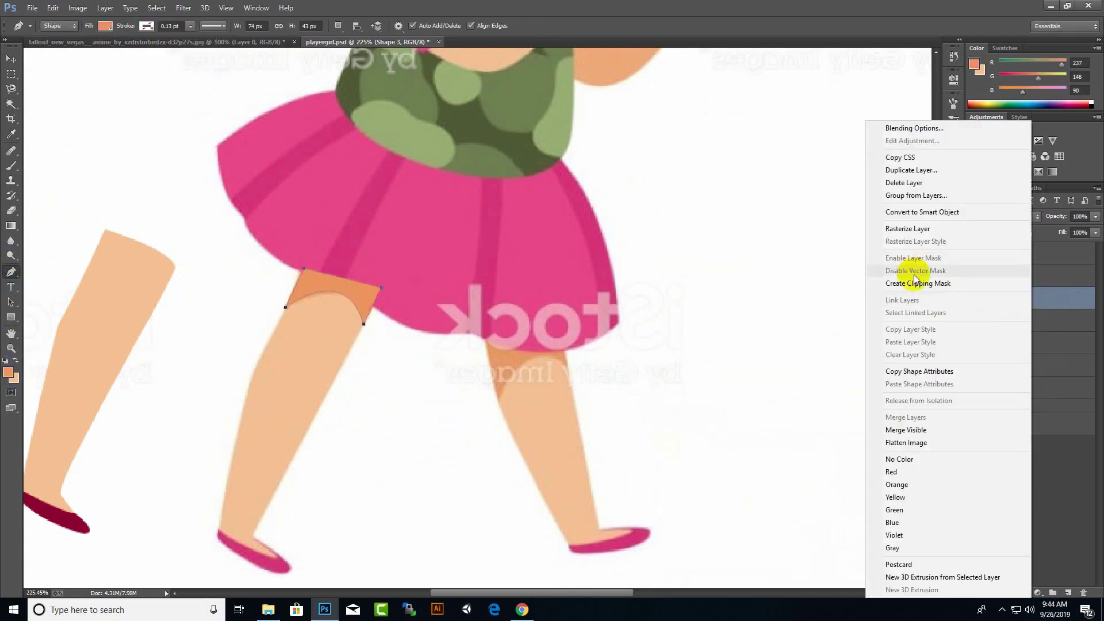
pyautogui.click(914, 277)
pyautogui.moveTo(290, 407); pyautogui.dragTo(768, 398)
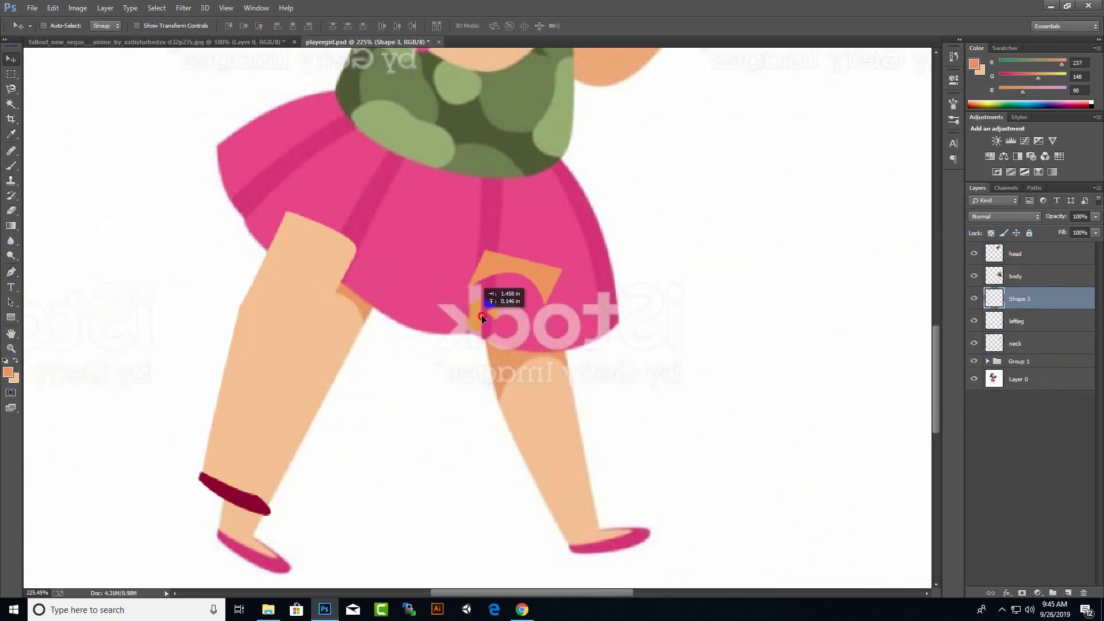
pyautogui.scroll(3, 163, 262)
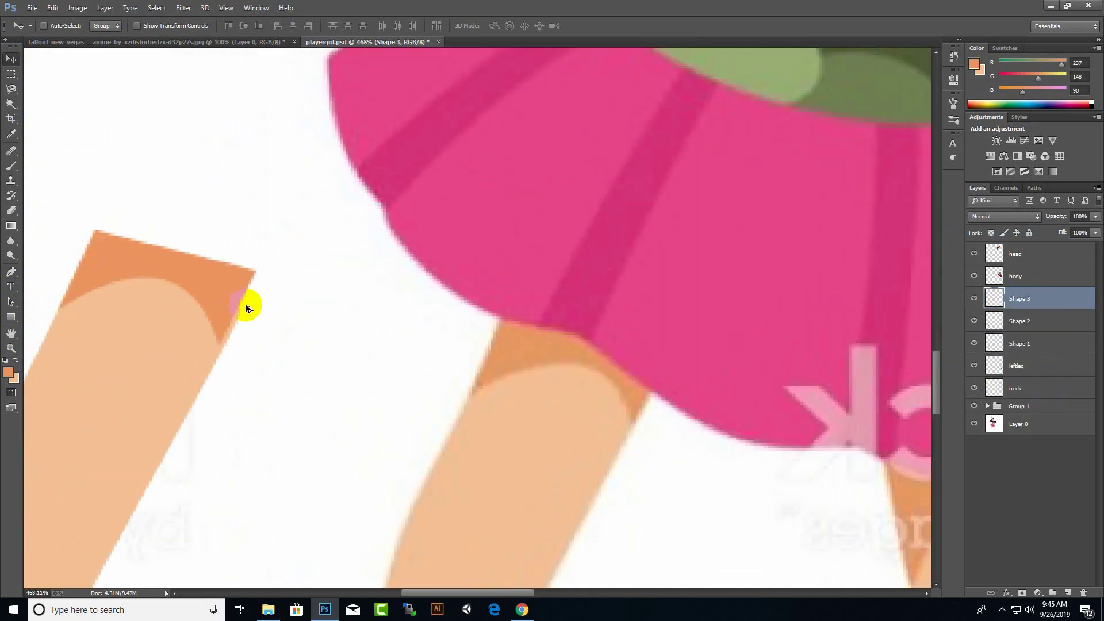
pyautogui.scroll(3, 246, 301)
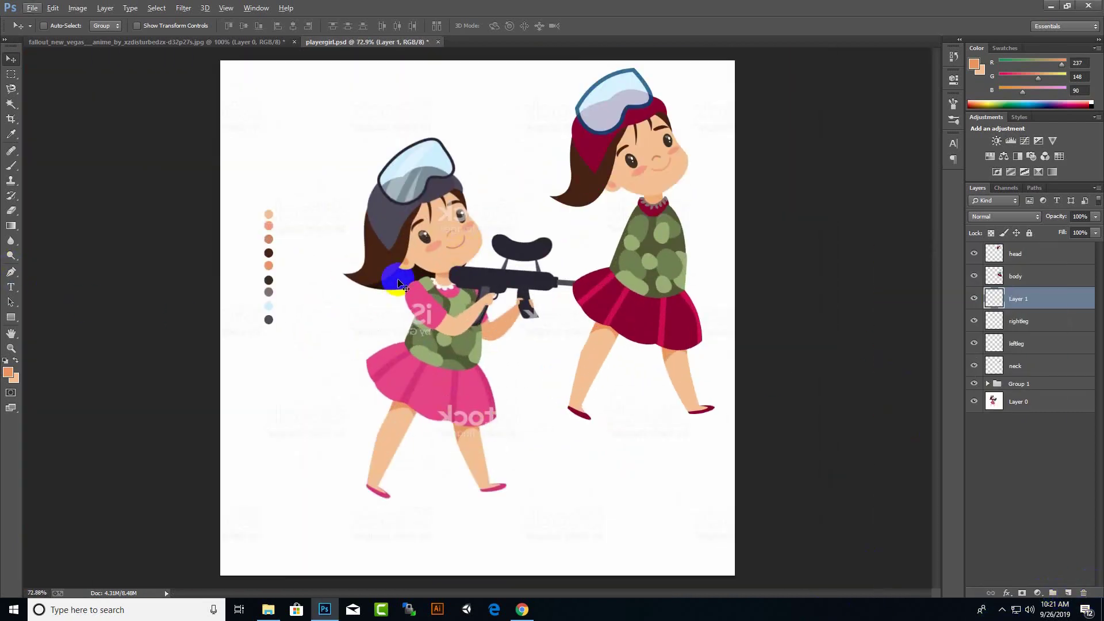
# Create the shoulder patch shape filled with green sampled from the vest.
pyautogui.scroll(3, 401, 283)
pyautogui.scroll(3, 578, 319)
pyautogui.press('p')
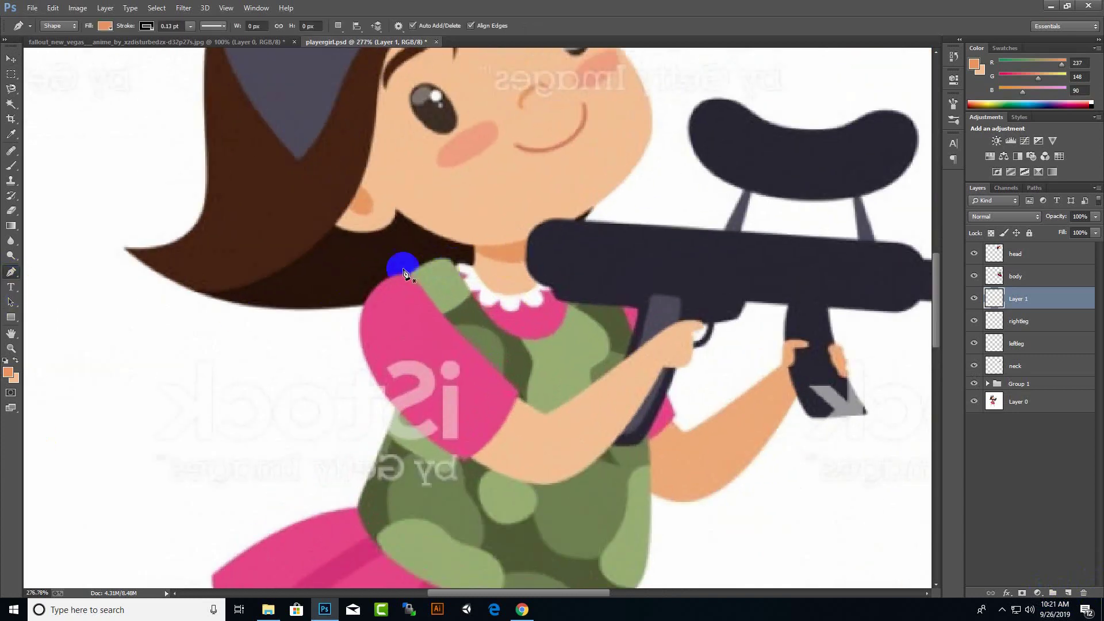
pyautogui.scroll(1, 437, 293)
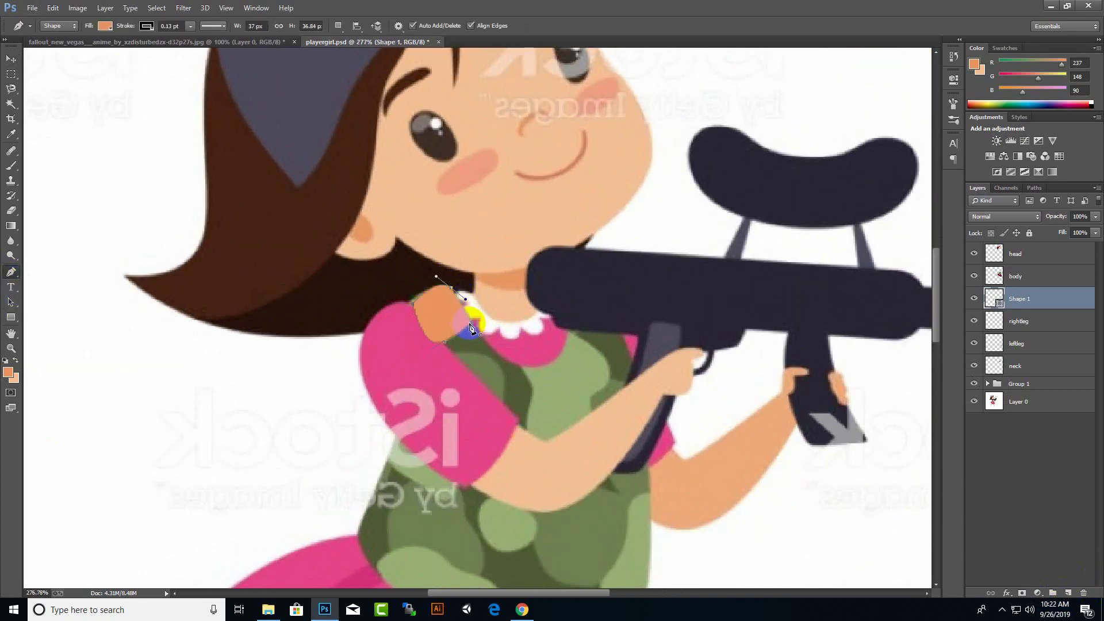
pyautogui.click(147, 24)
pyautogui.scroll(-3, 402, 311)
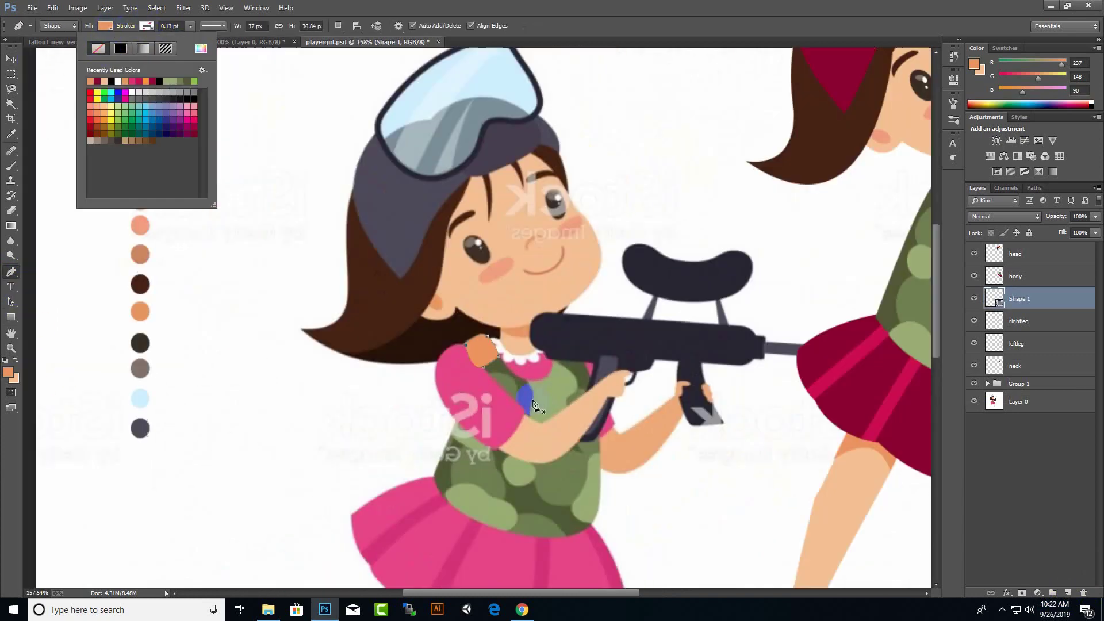
pyautogui.click(8, 373)
pyautogui.click(836, 217)
pyautogui.press('Return')
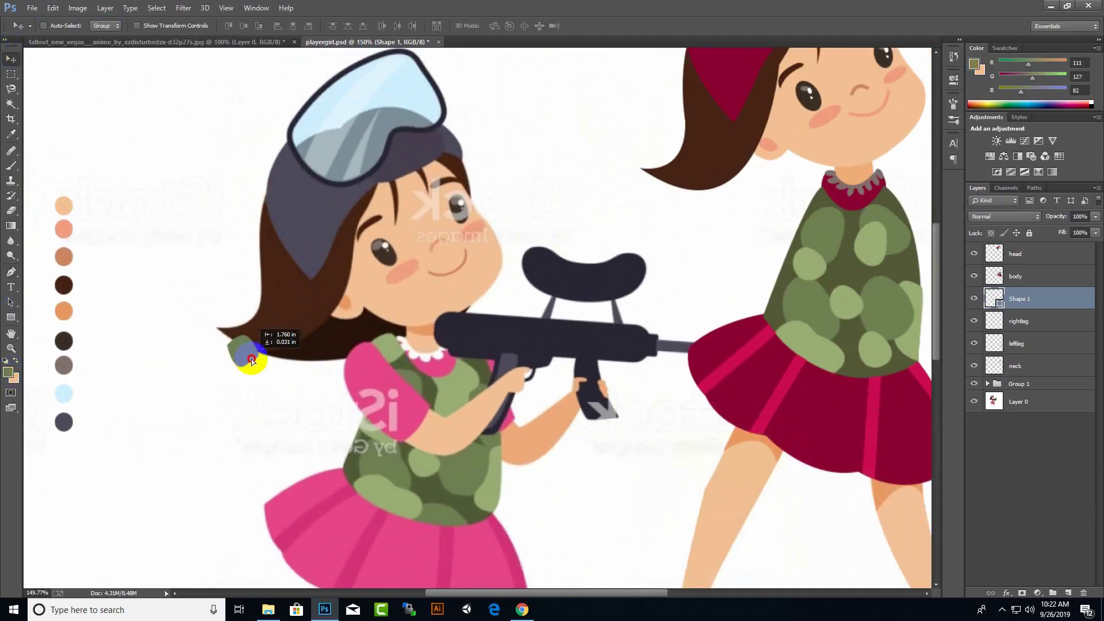
# Trace the sleeve on a new layer, move it beside the girl, fill with skirt maroon.
pyautogui.press('v')
pyautogui.press('p')
pyautogui.hotkey('ctrl', 'shift', 'alt', 'n')
pyautogui.scroll(3, 355, 376)
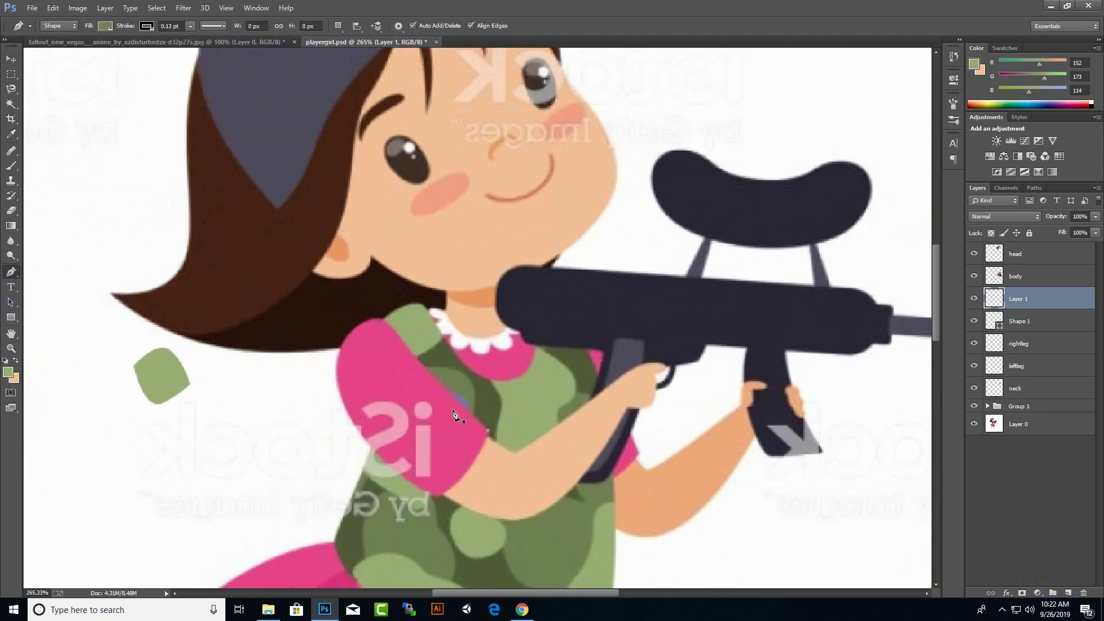
pyautogui.click(384, 315)
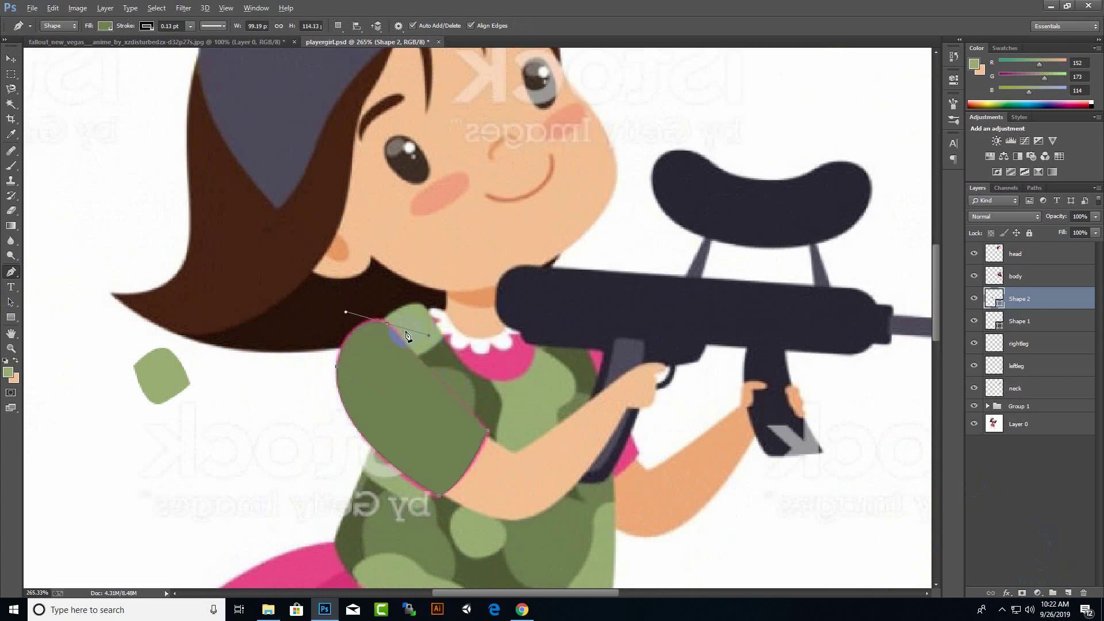
pyautogui.moveTo(394, 387); pyautogui.dragTo(210, 438)
pyautogui.scroll(-5, 210, 439)
pyautogui.click(8, 373)
pyautogui.click(876, 439)
pyautogui.hotkey('alt', 'BackSpace')
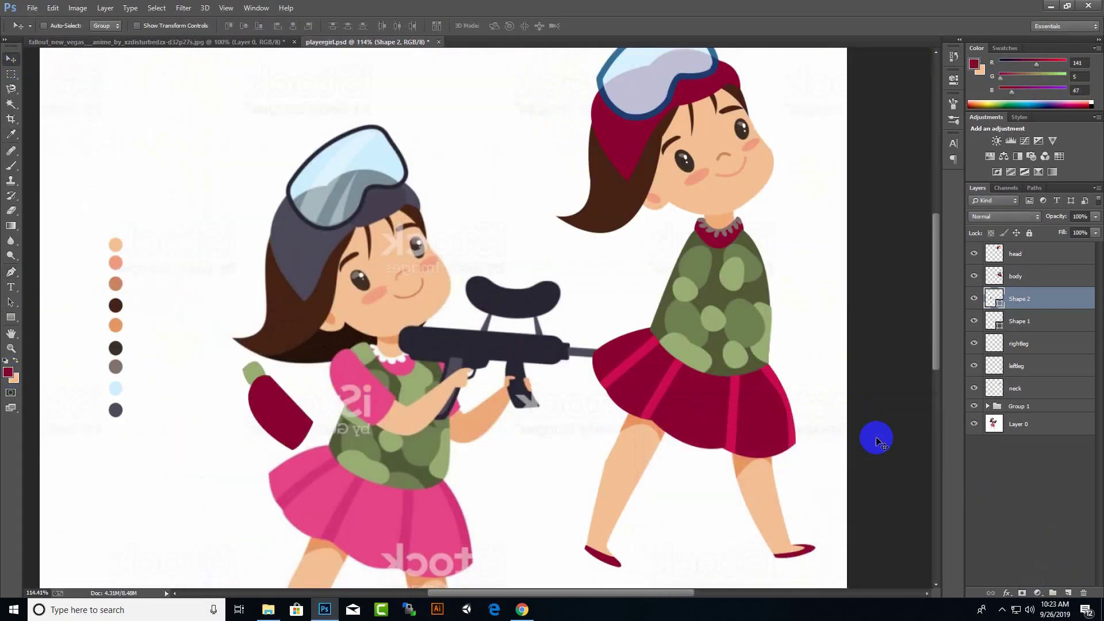
# Position the green shoulder patch at the top of the sleeve.
pyautogui.click(148, 28)
pyautogui.press('Escape')
pyautogui.press('v')
pyautogui.moveTo(251, 374); pyautogui.dragTo(288, 373)
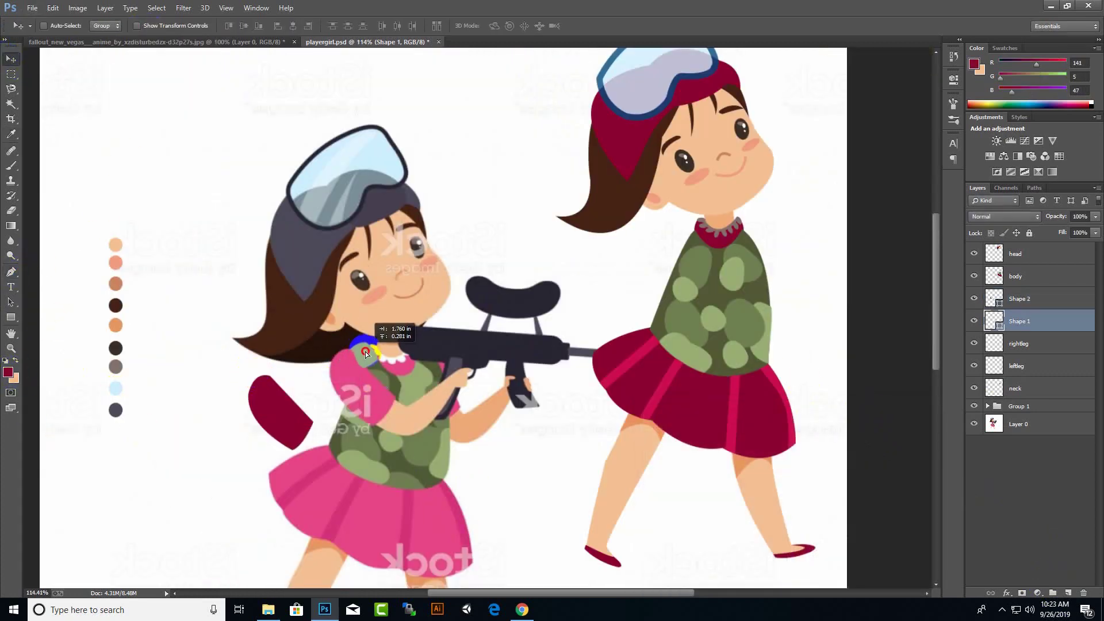
# Trace the forearm on a new layer and fill it with skin colour.
pyautogui.press('p')
pyautogui.scroll(3, 288, 373)
pyautogui.scroll(-3, 322, 378)
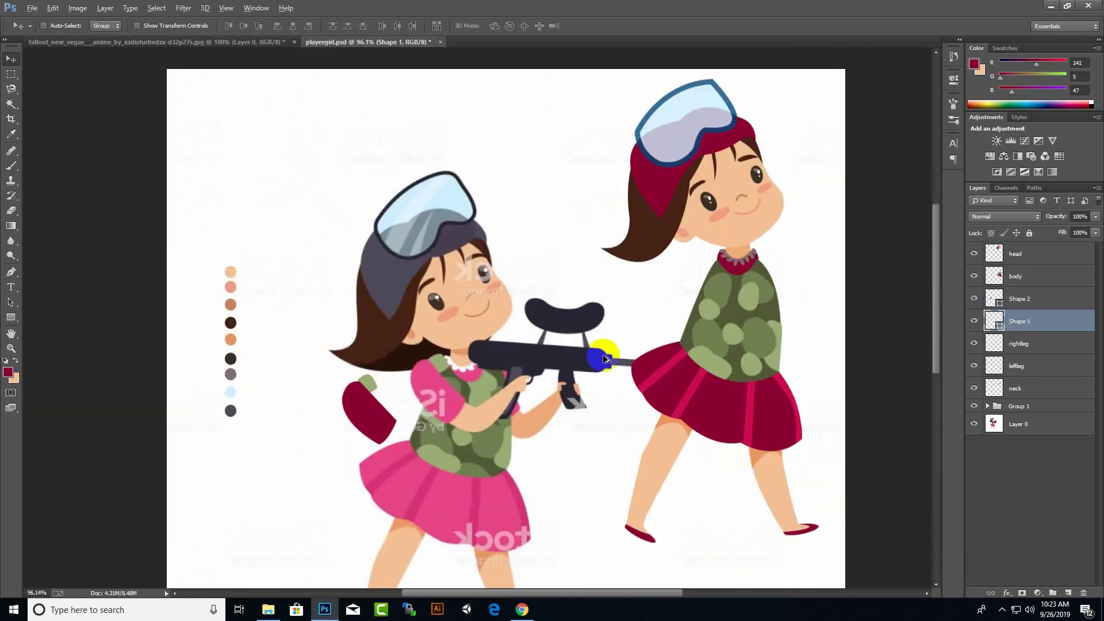
pyautogui.scroll(1, 603, 354)
pyautogui.click(1068, 593)
pyautogui.scroll(3, 485, 396)
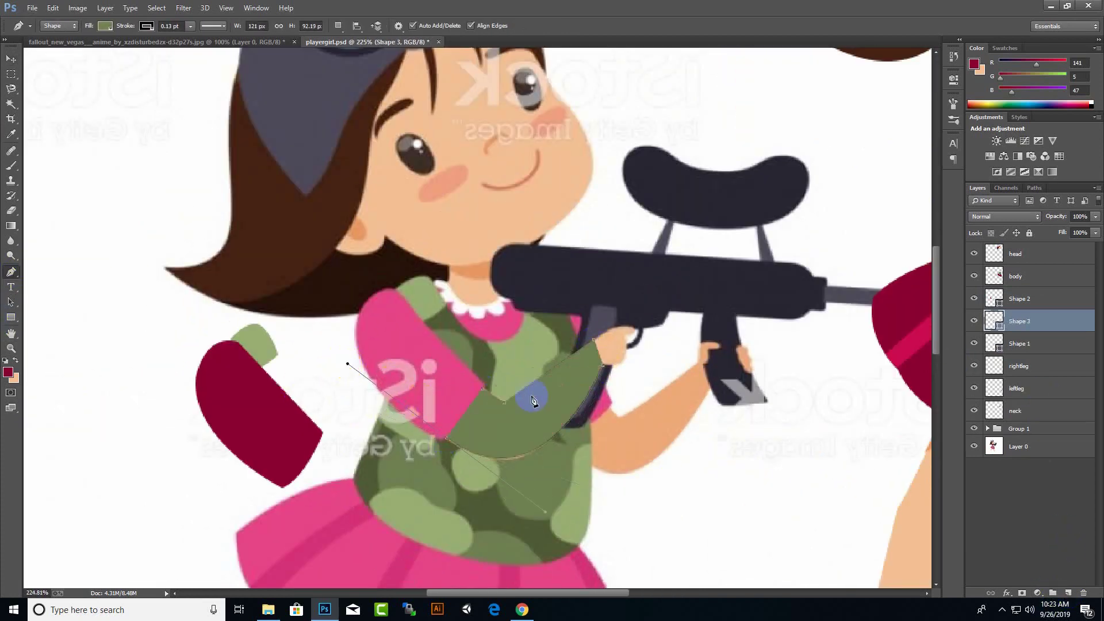
pyautogui.click(105, 26)
pyautogui.click(308, 52)
pyautogui.click(872, 425)
# Attach the forearm below the sleeve, then merge forearm, patch and sleeve into one layer.
pyautogui.click(10, 59)
pyautogui.moveTo(520, 426); pyautogui.dragTo(355, 472)
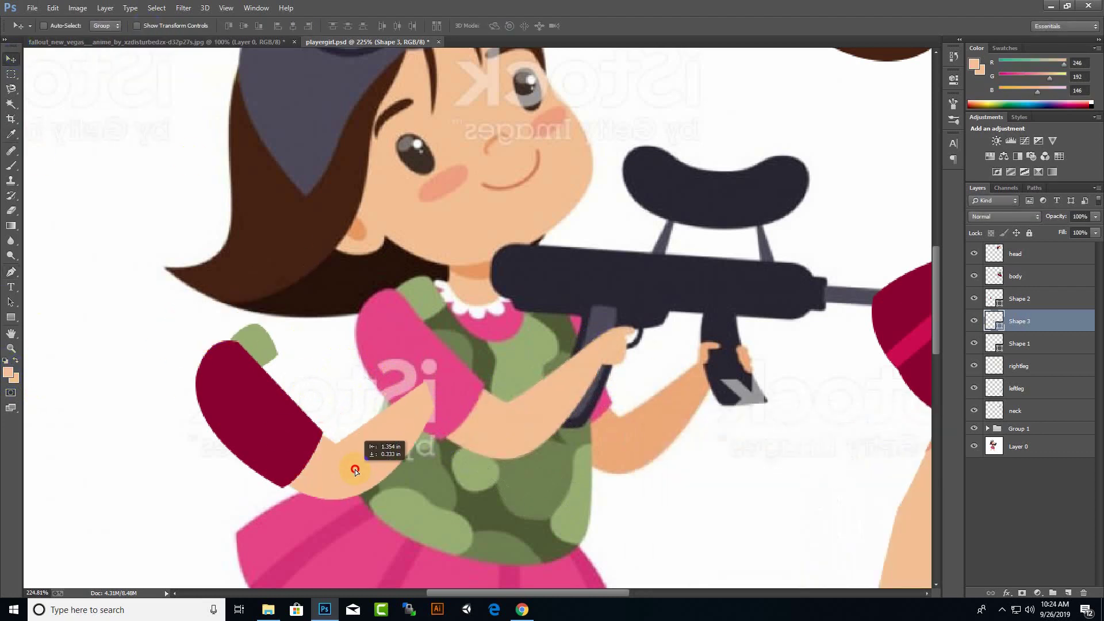
pyautogui.rightClick(1071, 321)
pyautogui.click(947, 228)
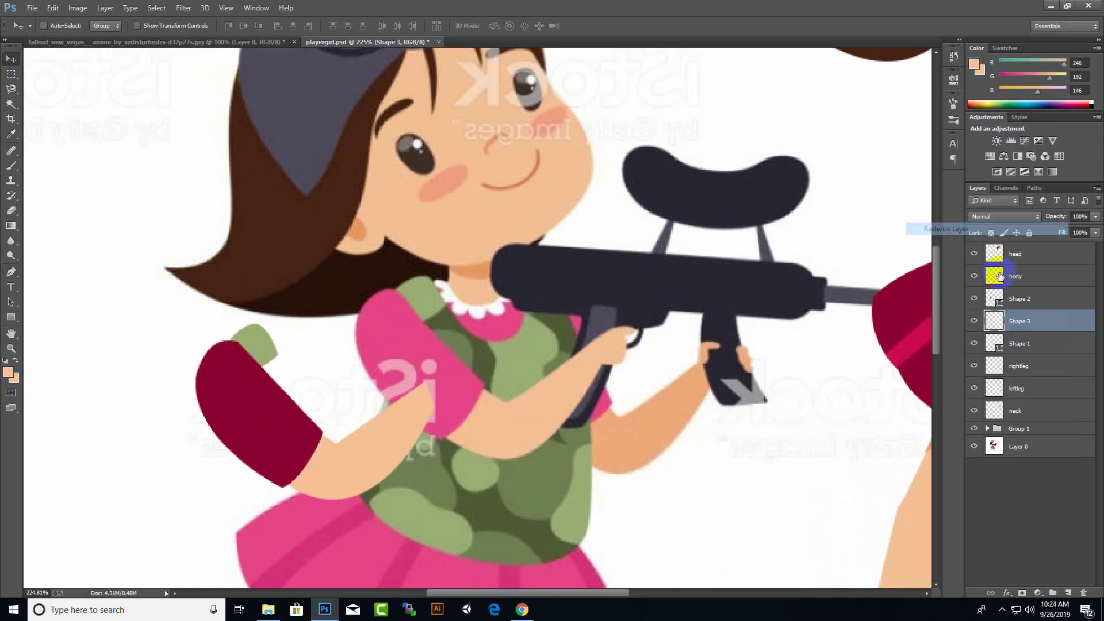
pyautogui.rightClick(1021, 345)
pyautogui.click(911, 229)
pyautogui.rightClick(1027, 343)
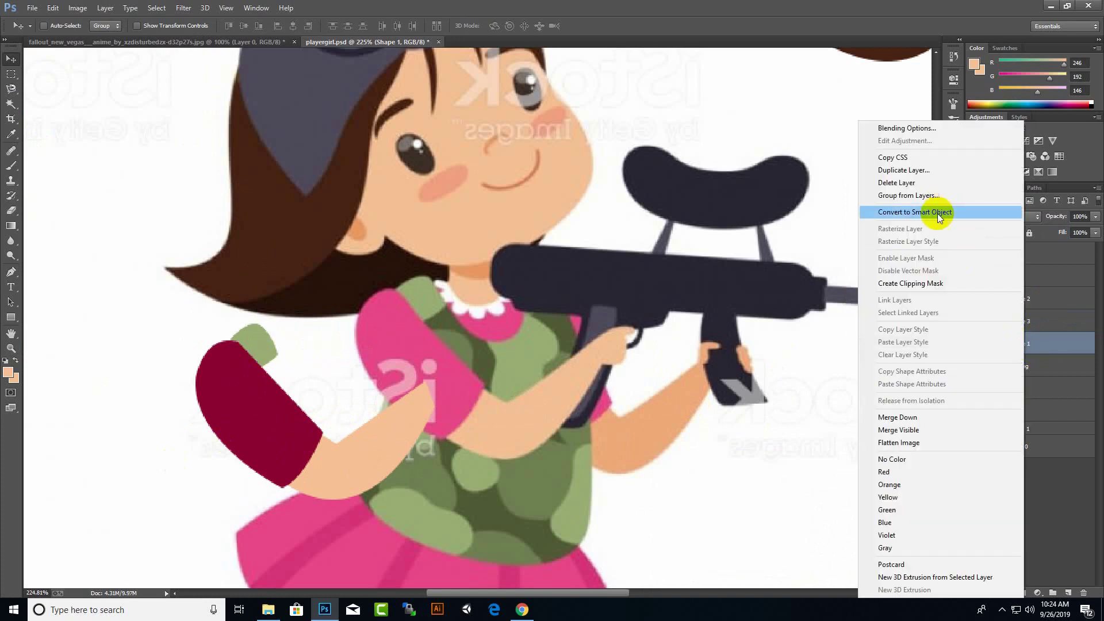
pyautogui.click(937, 211)
pyautogui.keyDown('shift'); pyautogui.click(1021, 298); pyautogui.keyUp('shift')
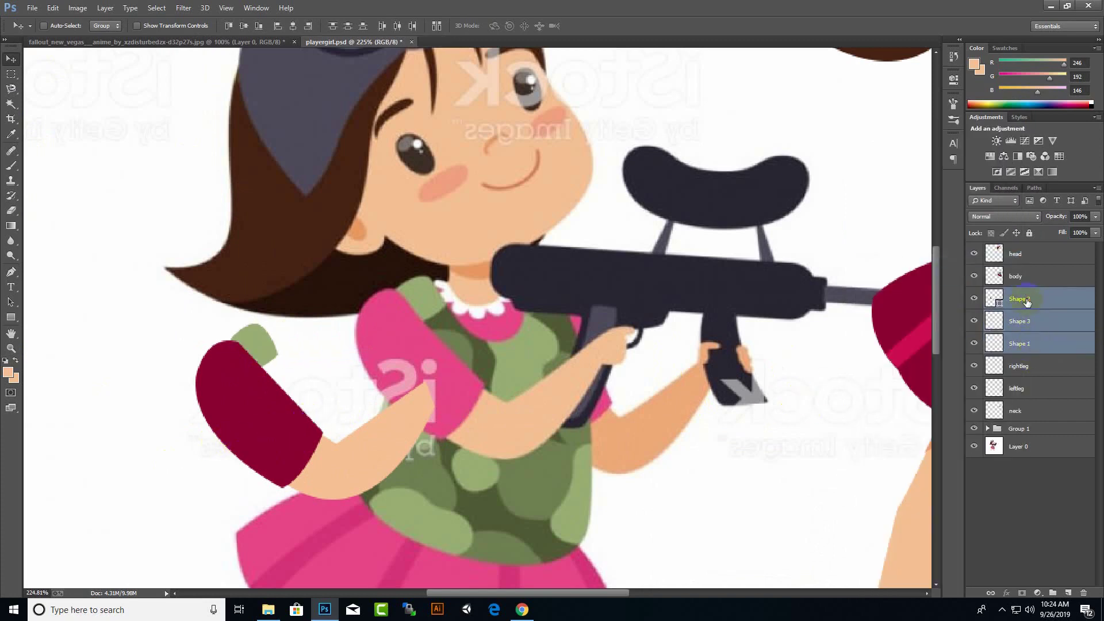
pyautogui.hotkey('ctrl', 'e')
# Rename the merged layer rightarm, place it above body, and move the arm onto the girl.
pyautogui.doubleClick(1059, 298)
pyautogui.press('Escape')
pyautogui.doubleClick(1021, 299)
pyautogui.write('righta')
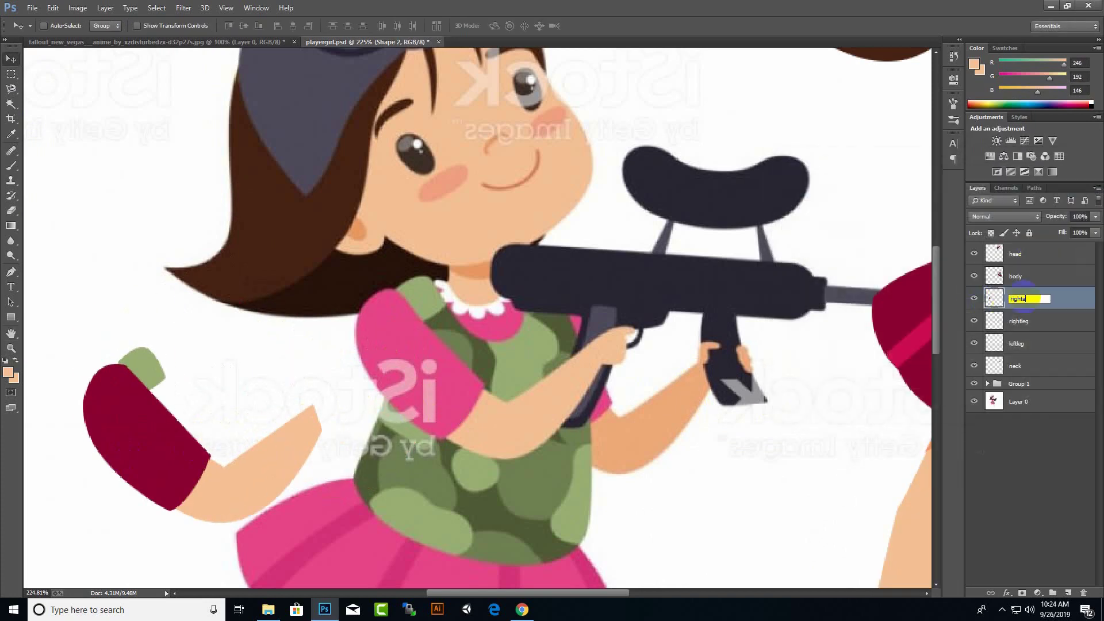
pyautogui.write('rm')
pyautogui.press('Return')
pyautogui.moveTo(144, 437); pyautogui.dragTo(506, 429)
pyautogui.scroll(-3, 507, 429)
pyautogui.moveTo(1021, 298); pyautogui.dragTo(1021, 271)
# Nudge the maroon rightarm shape right and lower onto the girl's torso.
pyautogui.scroll(3, 630, 356)
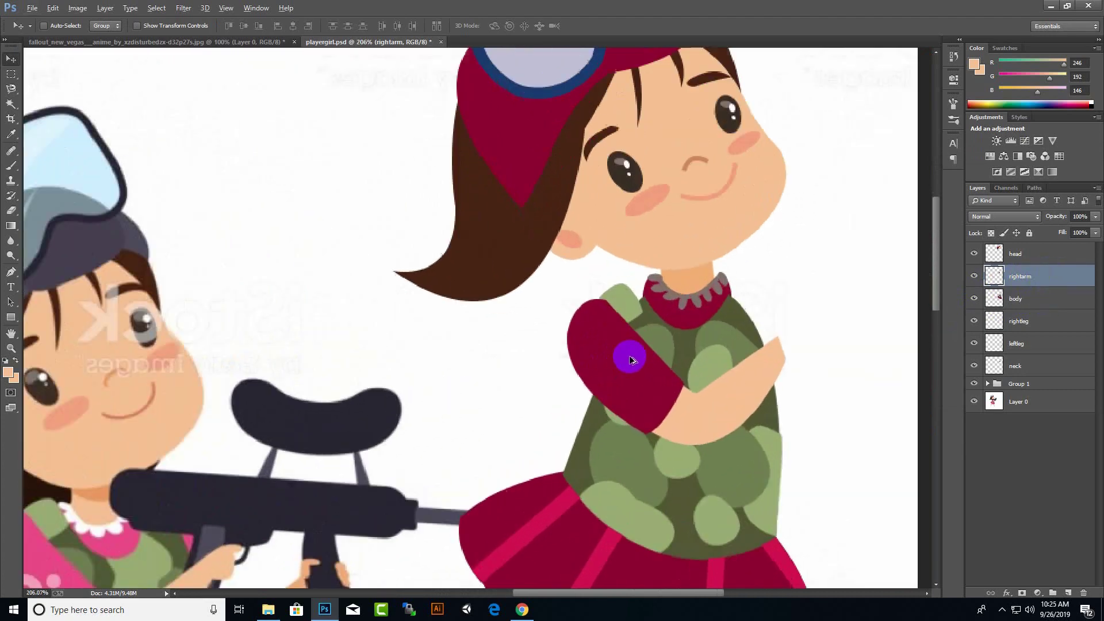
pyautogui.scroll(-2, 629, 361)
pyautogui.moveTo(629, 361); pyautogui.dragTo(646, 360)
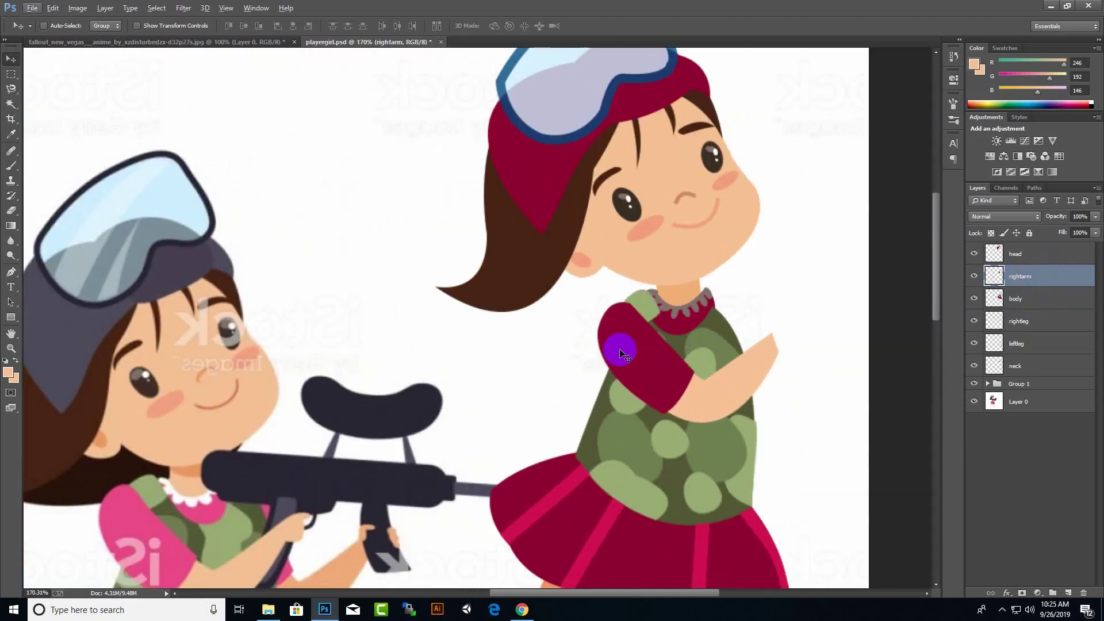
pyautogui.moveTo(621, 353); pyautogui.dragTo(622, 369)
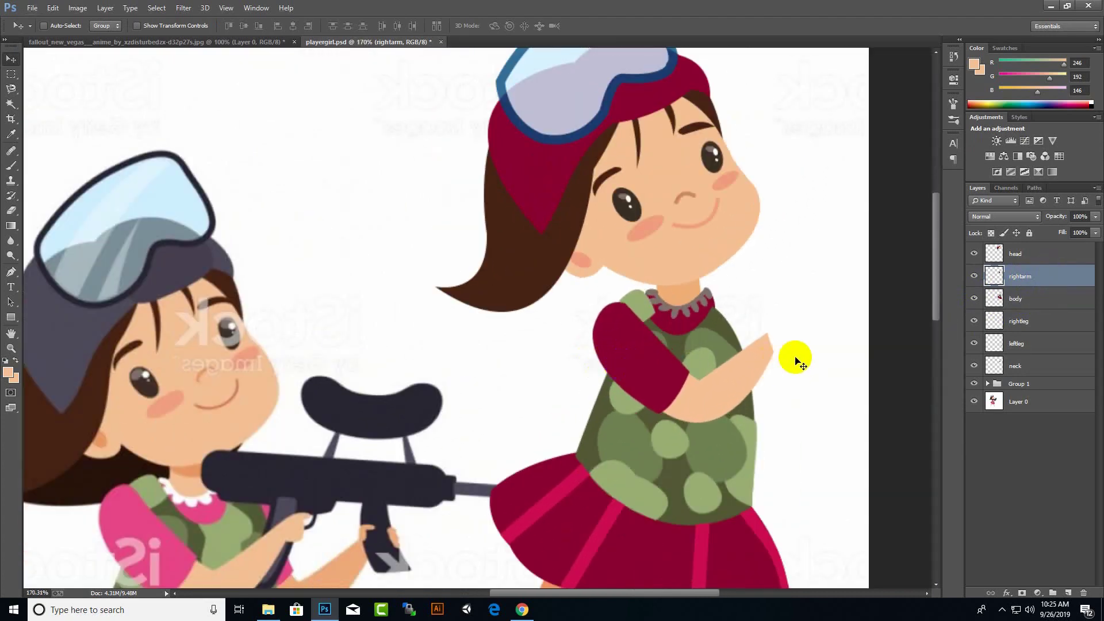
pyautogui.scroll(-1, 828, 382)
# Trace a skin-coloured hand from the gun grip on a new layer.
pyautogui.click(11, 272)
pyautogui.click(1068, 593)
pyautogui.scroll(5, 376, 410)
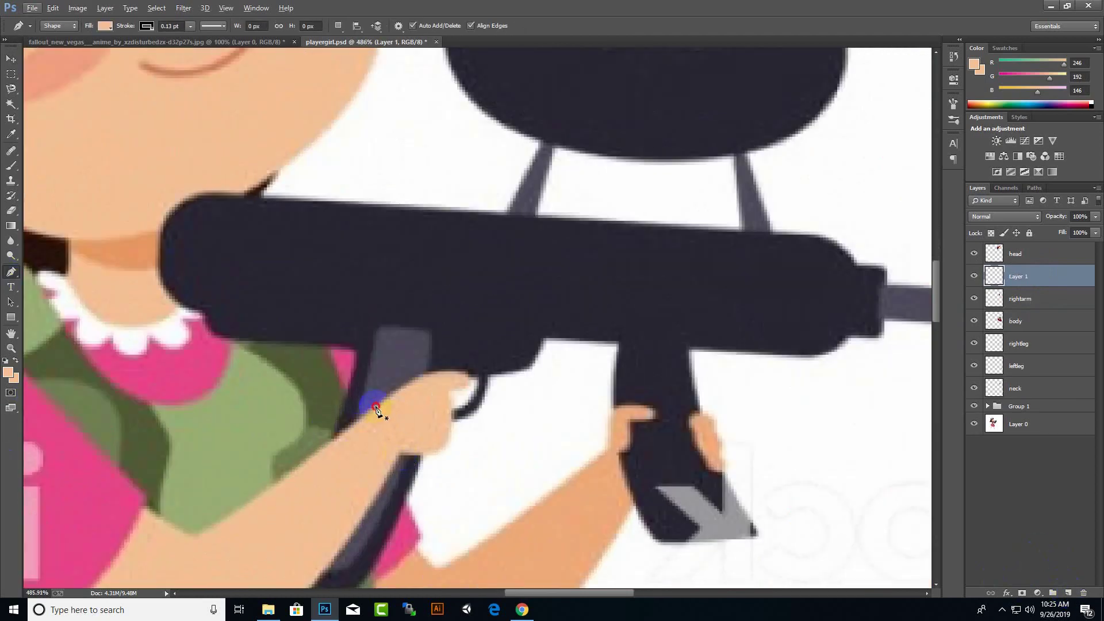
pyautogui.scroll(1, 454, 428)
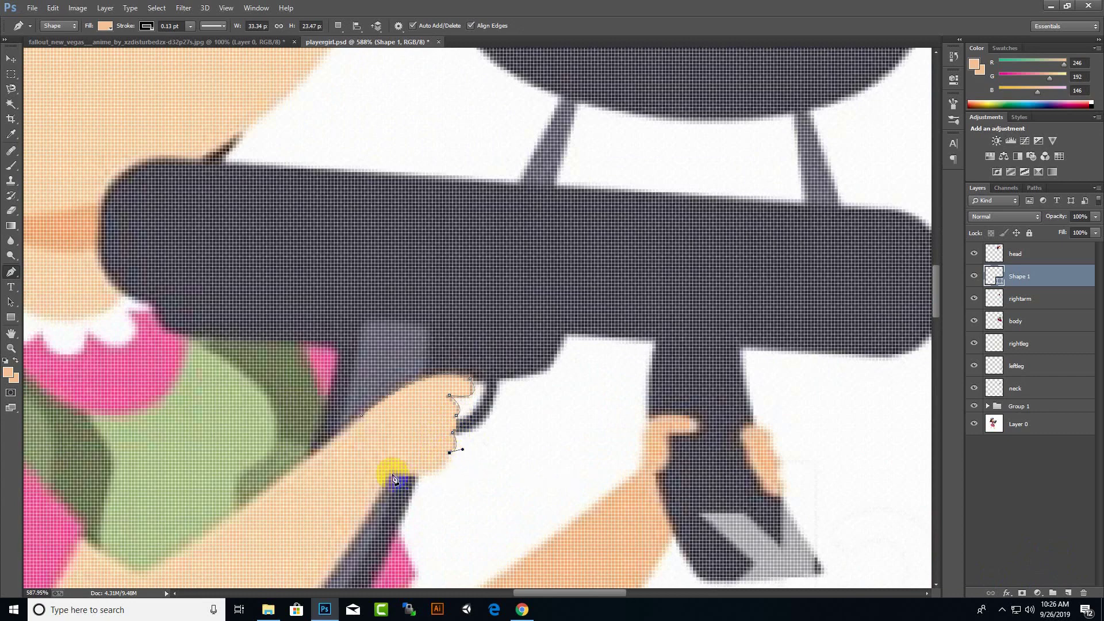
pyautogui.scroll(-2, 478, 378)
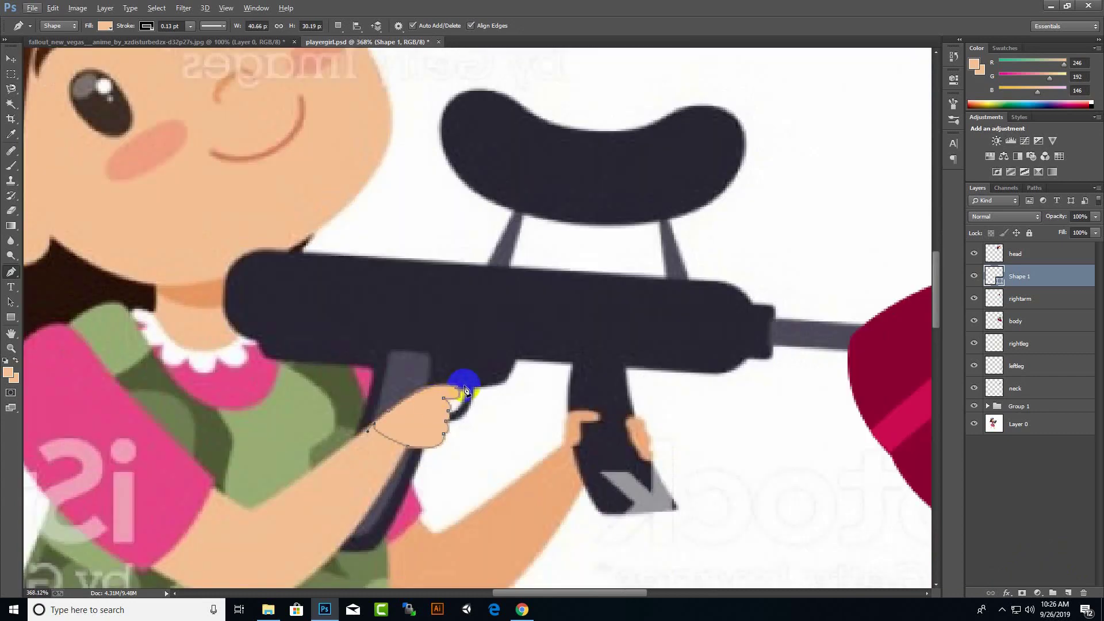
pyautogui.click(512, 389)
pyautogui.moveTo(560, 452); pyautogui.dragTo(551, 447)
pyautogui.hotkey('ctrl', 'z')
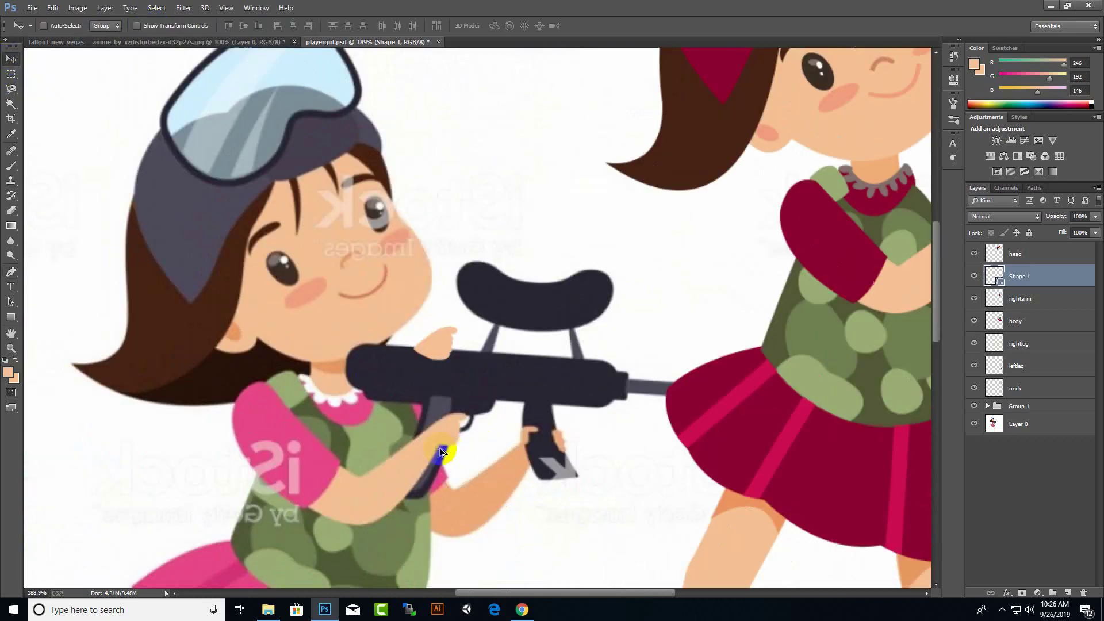
pyautogui.scroll(-3, 452, 465)
# Rename the hand layer to righthand.
pyautogui.press('v')
pyautogui.scroll(1, 761, 345)
pyautogui.scroll(-2, 698, 377)
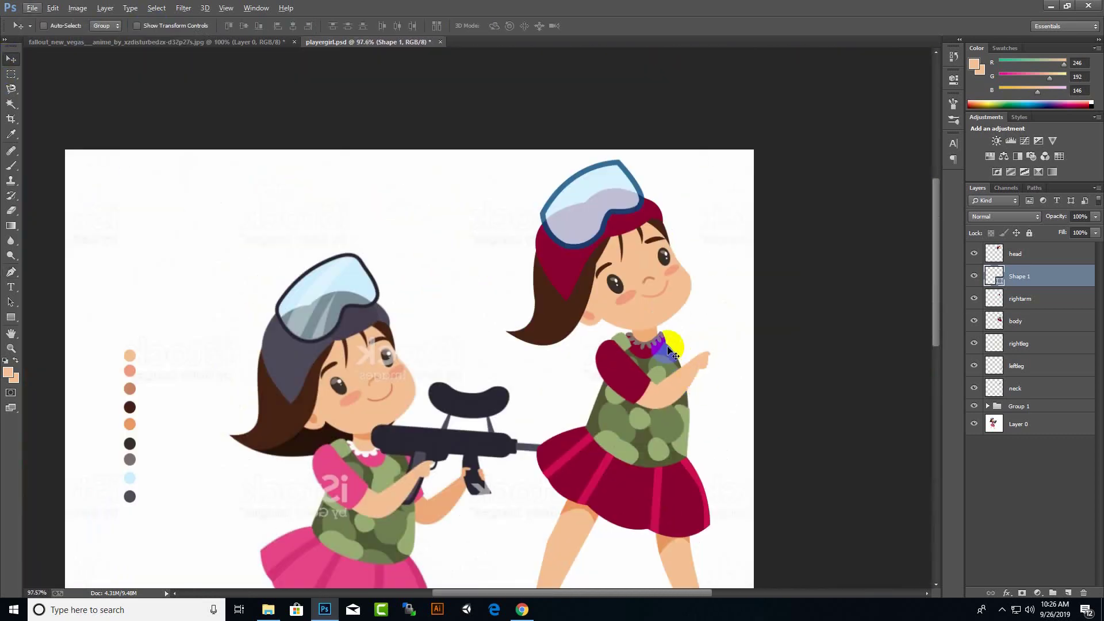
pyautogui.doubleClick(1058, 276)
pyautogui.click(1088, 185)
pyautogui.doubleClick(1026, 276)
pyautogui.write('righthand')
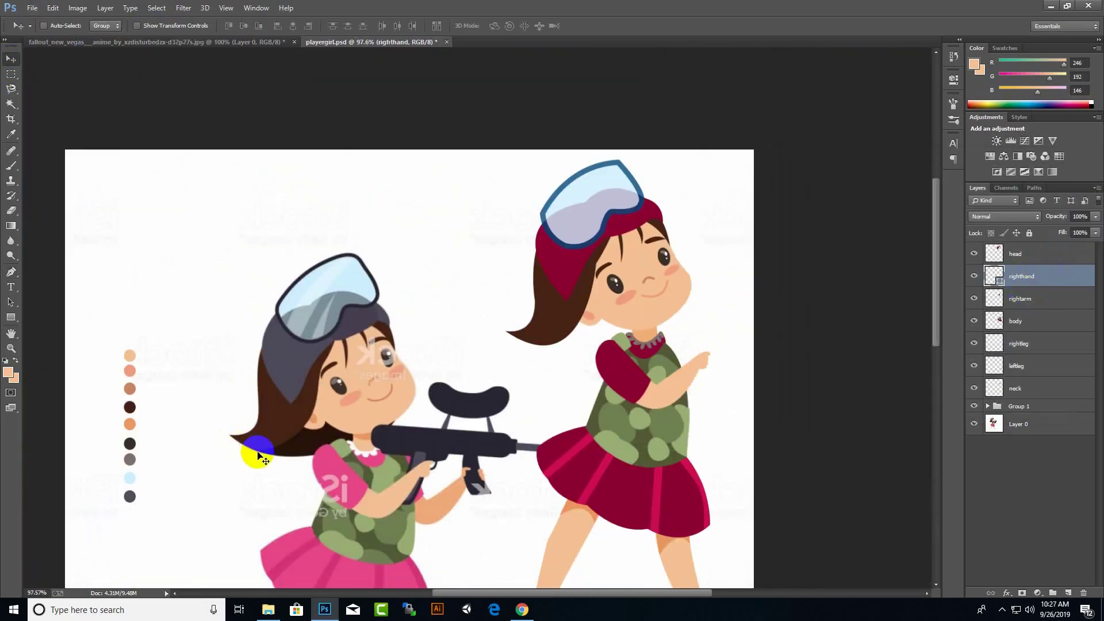
pyautogui.write('p')
pyautogui.scroll(4, 409, 452)
# Trace the second forearm and fill it with crimson sampled from the skirt.
pyautogui.click(446, 529)
pyautogui.scroll(-1, 425, 502)
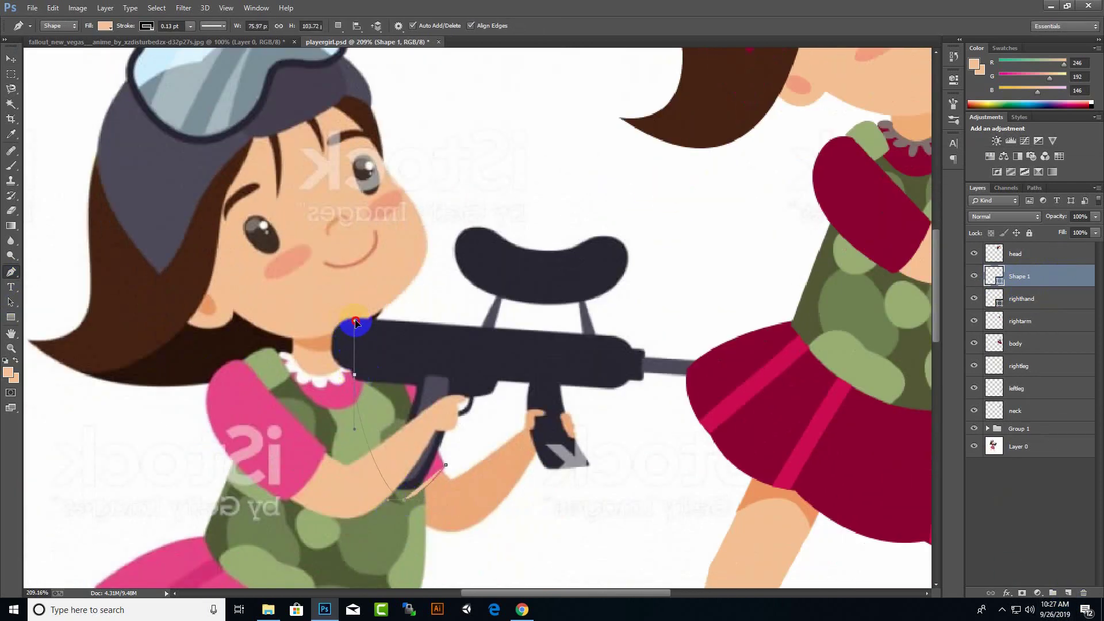
pyautogui.click(357, 323)
pyautogui.click(447, 467)
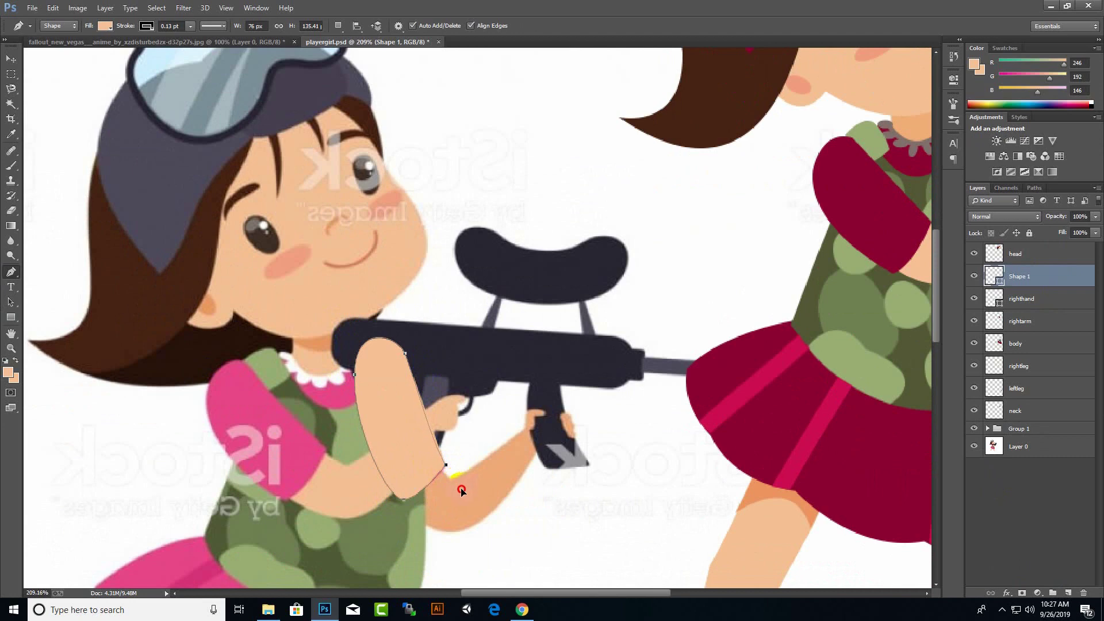
pyautogui.click(104, 25)
pyautogui.click(833, 439)
# Move the crimson arm onto the right girl and send it below the body layer.
pyautogui.press('v')
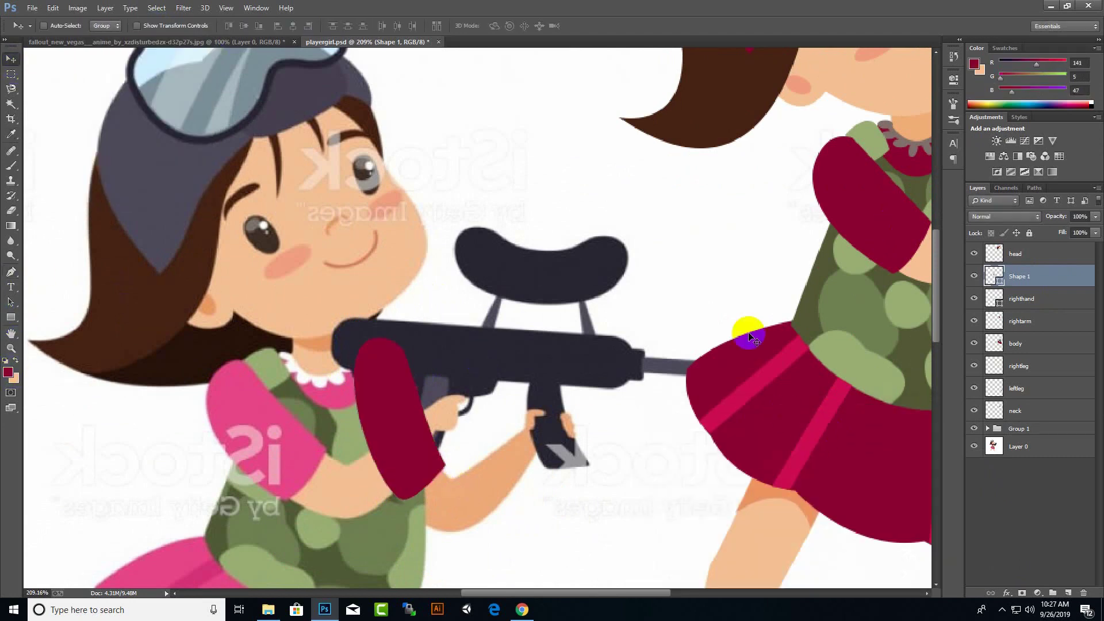
pyautogui.moveTo(397, 432); pyautogui.dragTo(484, 431)
pyautogui.scroll(-3, 483, 432)
pyautogui.moveTo(673, 326)
pyautogui.mouseDown()
pyautogui.moveTo(651, 354)
pyautogui.moveTo(648, 345)
pyautogui.mouseUp()
pyautogui.hotkey('ctrl', '[')
pyautogui.hotkey('ctrl', '[')
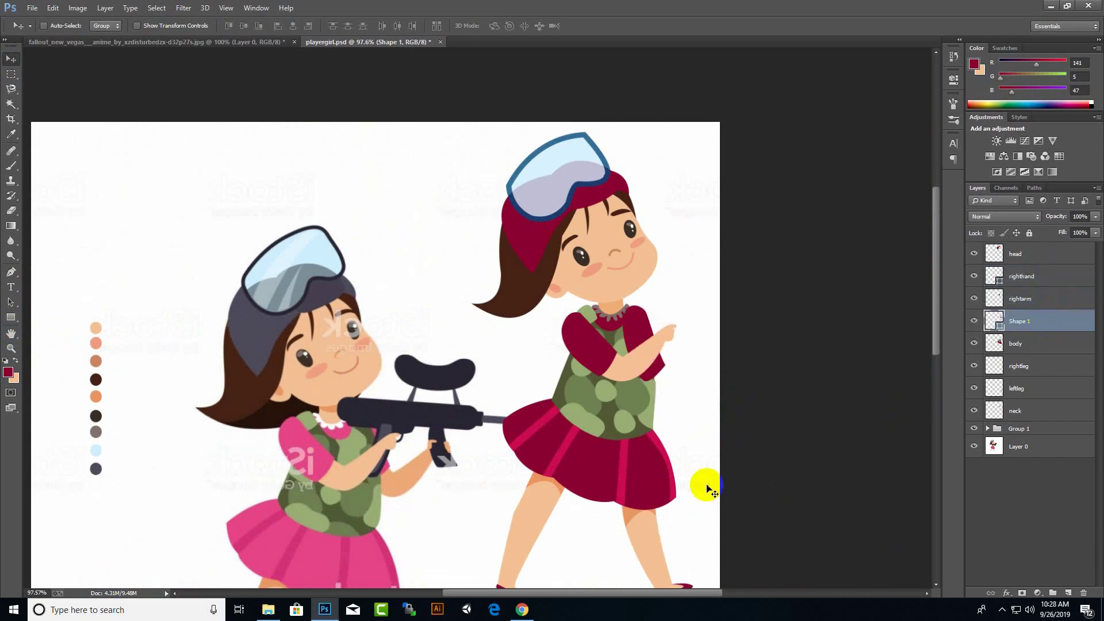
pyautogui.hotkey('ctrl', '[')
pyautogui.scroll(2, 650, 401)
# Add a vest-green strap shape on a new layer and place it on the right shoulder.
pyautogui.press('p')
pyautogui.hotkey('ctrl', 'shift', 'alt', 'n')
pyautogui.scroll(5, 340, 244)
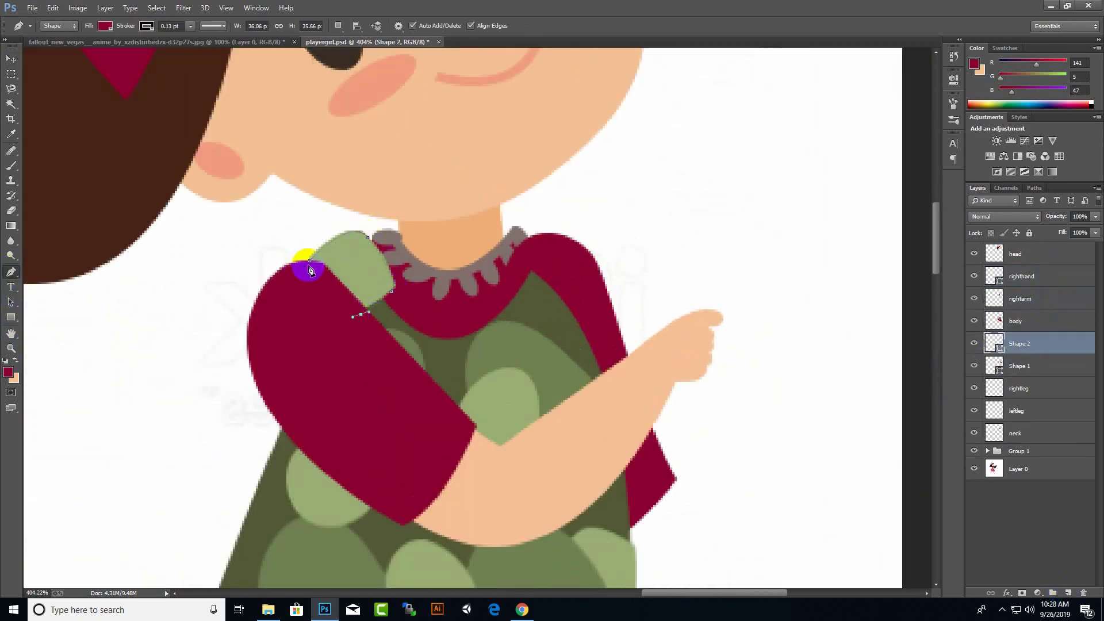
pyautogui.click(105, 25)
pyautogui.click(210, 45)
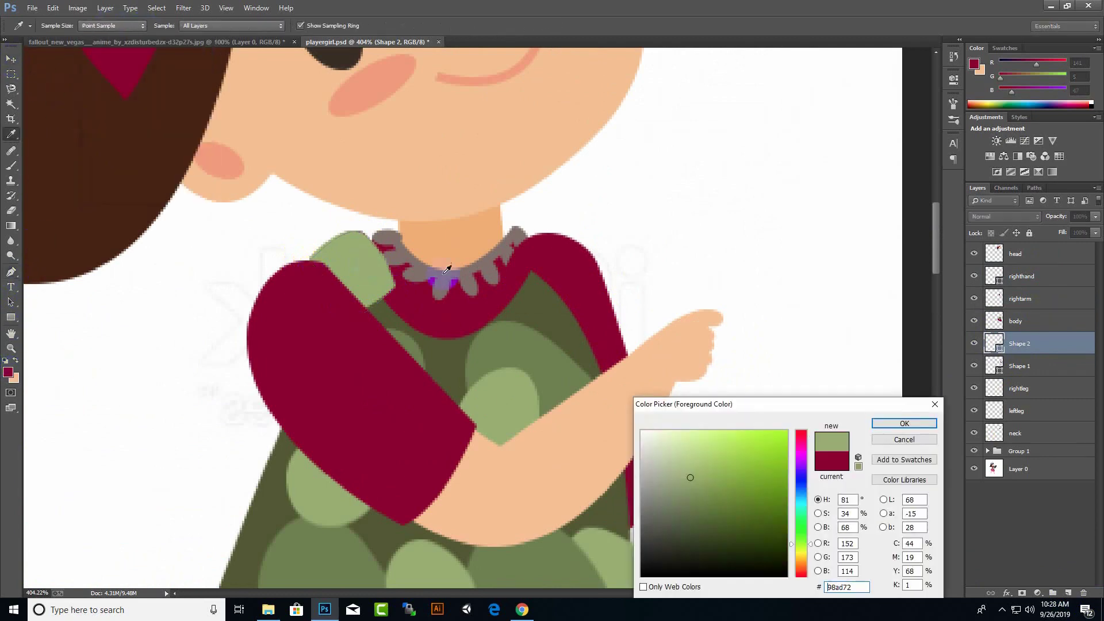
pyautogui.press('Return')
pyautogui.press('v')
pyautogui.moveTo(351, 273)
pyautogui.mouseDown()
pyautogui.moveTo(570, 248)
pyautogui.moveTo(556, 328)
pyautogui.moveTo(567, 322)
pyautogui.mouseUp()
pyautogui.scroll(-2, 569, 247)
# Bring the crimson arm above the strap and tuck the lower sleeve piece against the vest.
pyautogui.click(1048, 368)
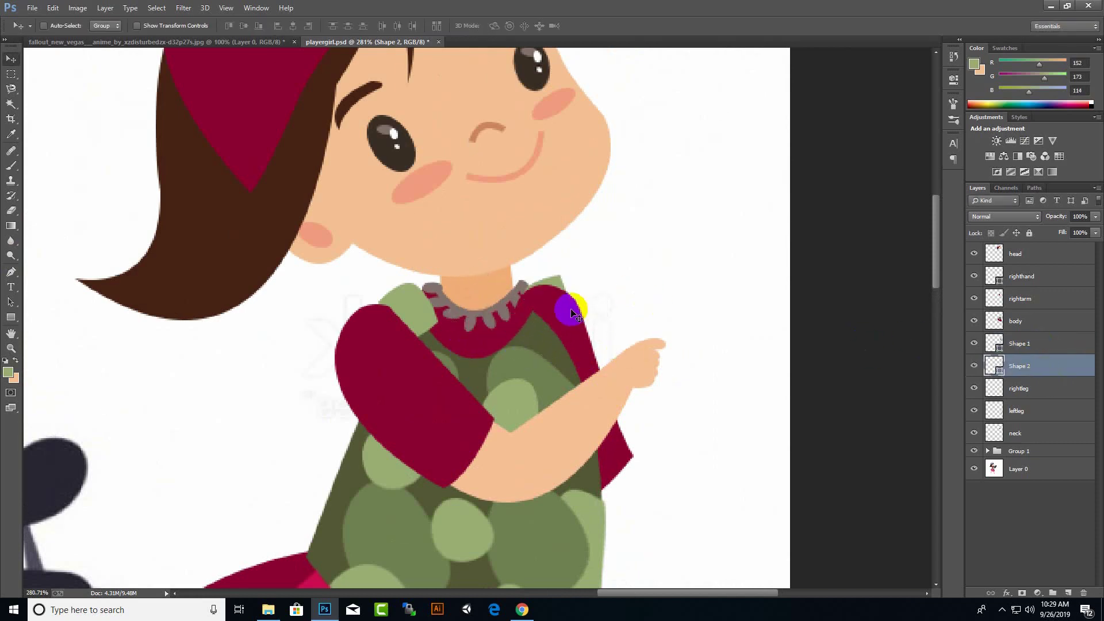
pyautogui.hotkey('ctrl', ']')
pyautogui.scroll(-1, 598, 313)
pyautogui.moveTo(638, 349); pyautogui.dragTo(614, 338)
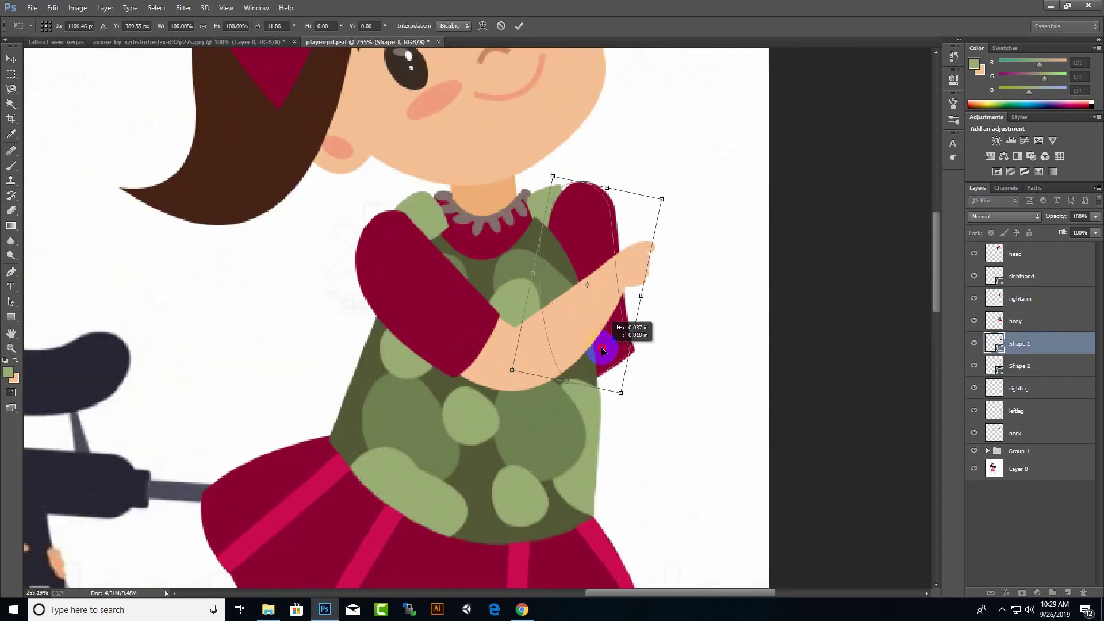
pyautogui.moveTo(1019, 365); pyautogui.dragTo(998, 327)
pyautogui.click(1020, 366)
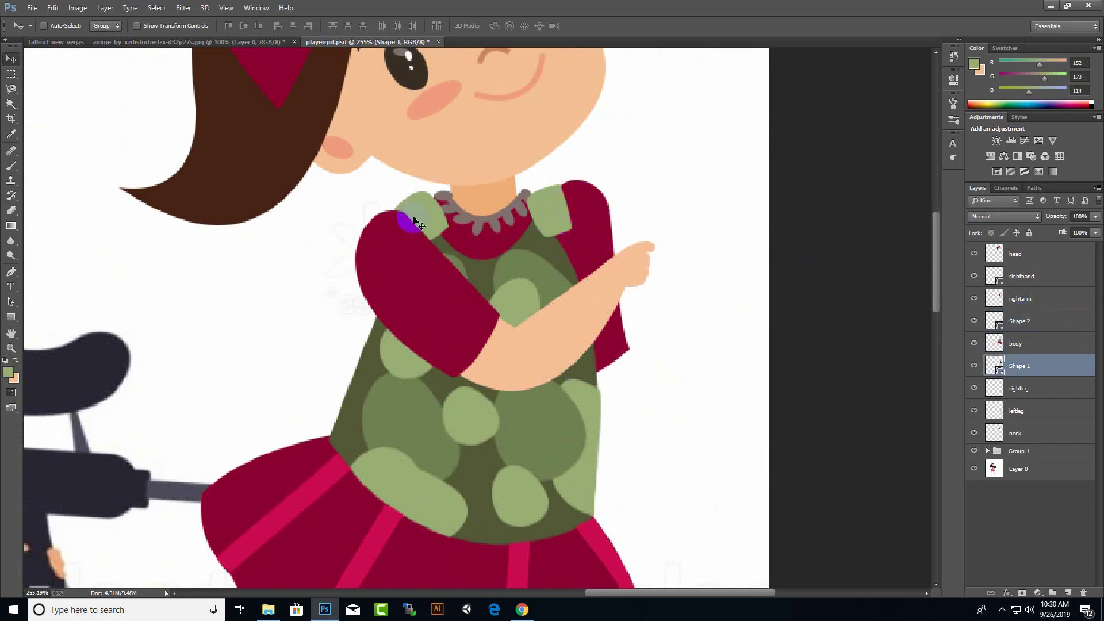
# Rasterize the Shape 2 sleeve for erasing and shift it up to the shoulder.
pyautogui.press('e')
pyautogui.hotkey('alt', ']')
pyautogui.hotkey('alt', ']')
pyautogui.click(593, 215)
pyautogui.click(646, 230)
pyautogui.scroll(3, 612, 212)
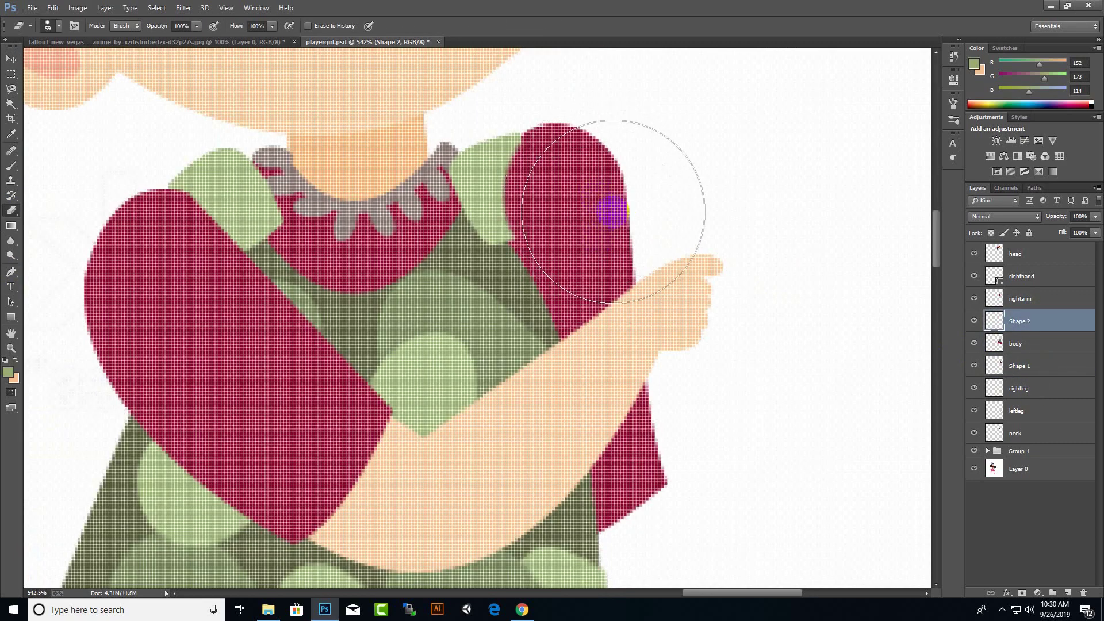
pyautogui.scroll(-3, 616, 199)
pyautogui.press('v')
pyautogui.moveTo(506, 284); pyautogui.dragTo(506, 287)
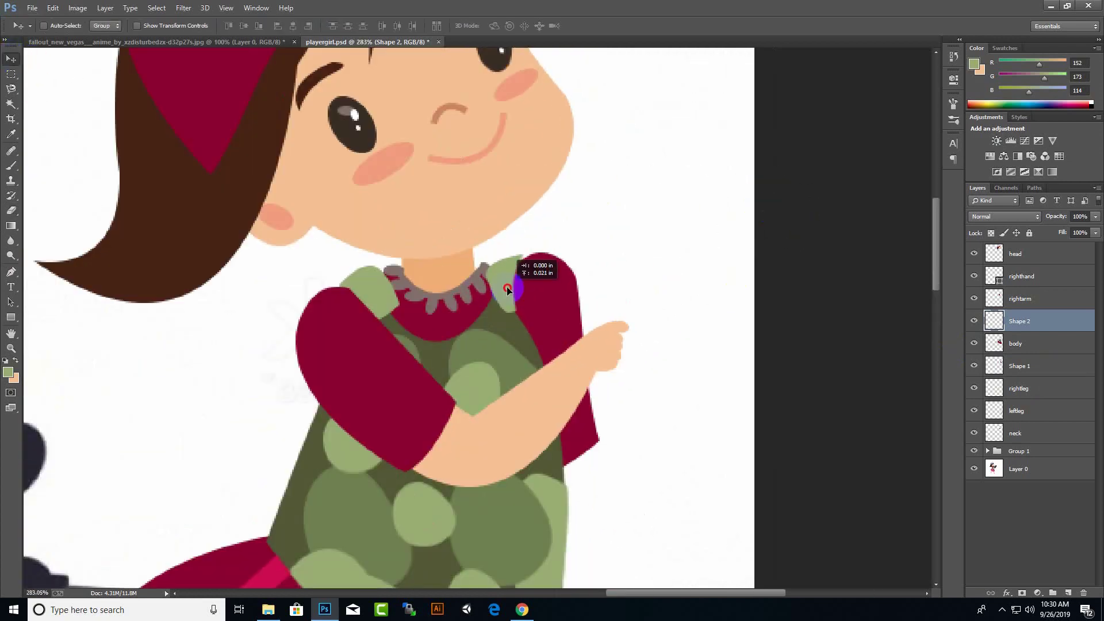
# Nudge the Shape 1 sleeve into place at the shoulder.
pyautogui.hotkey('alt', '[')
pyautogui.hotkey('alt', '[')
pyautogui.scroll(-5, 663, 279)
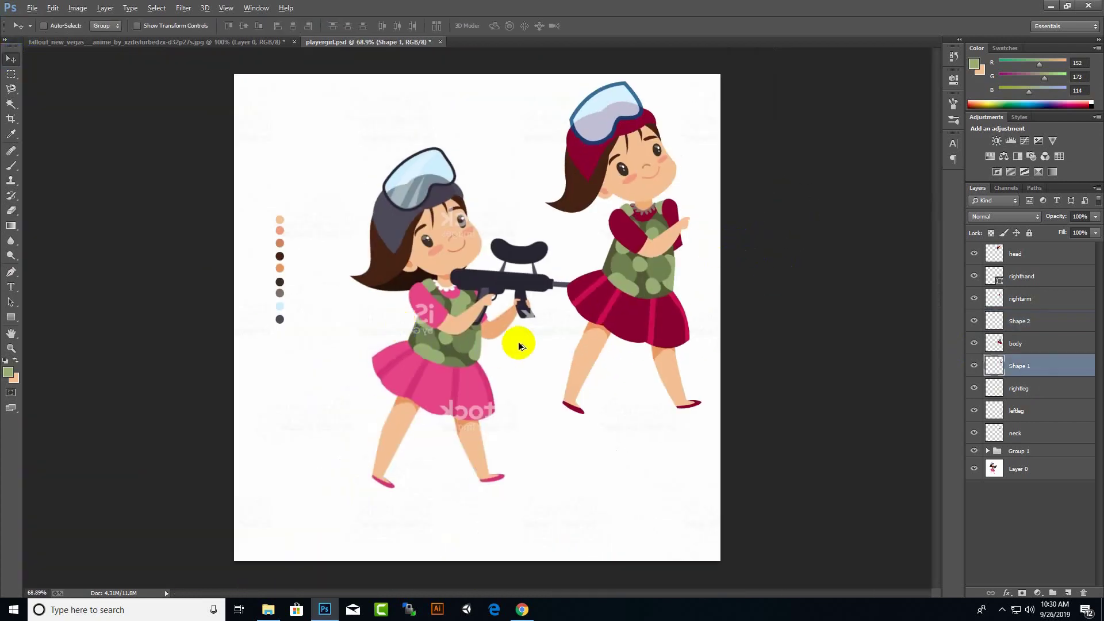
pyautogui.scroll(3, 519, 345)
pyautogui.scroll(3, 838, 172)
pyautogui.moveTo(743, 137); pyautogui.dragTo(747, 137)
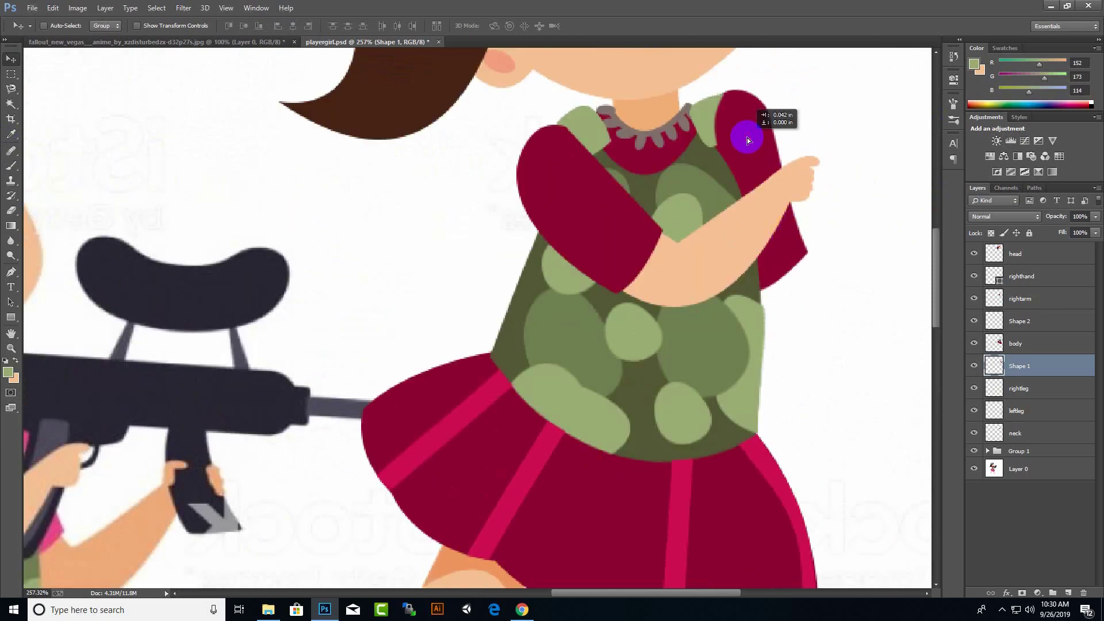
pyautogui.scroll(-1, 748, 155)
pyautogui.scroll(-1, 616, 175)
pyautogui.hotkey('alt', ']')
pyautogui.hotkey('alt', ']')
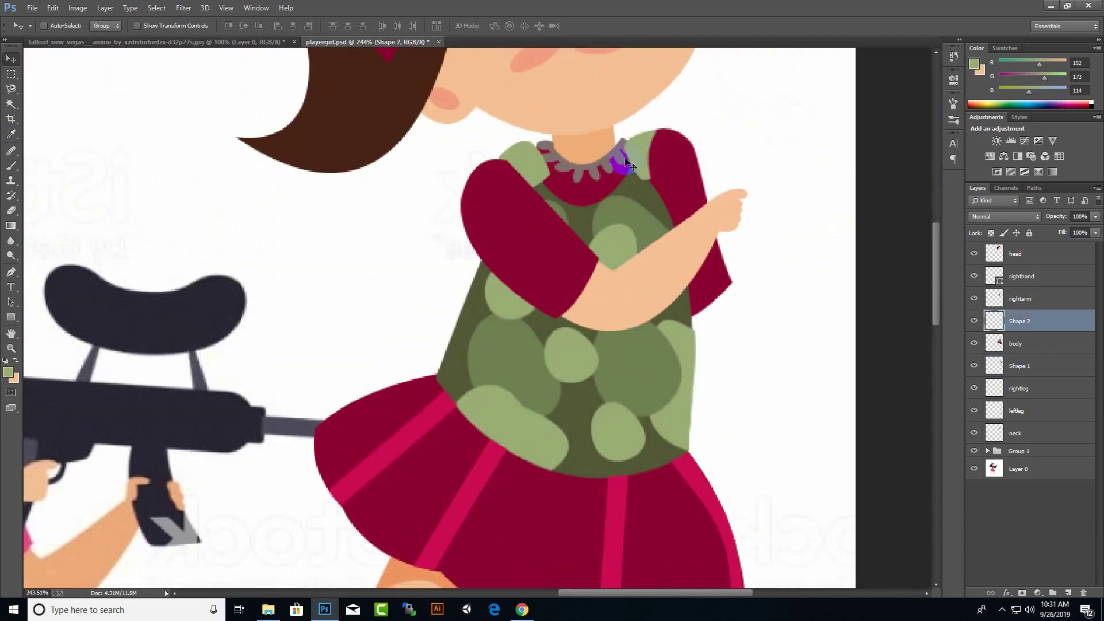
pyautogui.press('e')
pyautogui.scroll(3, 647, 198)
pyautogui.press('v')
pyautogui.scroll(-2, 647, 197)
pyautogui.scroll(-2, 628, 469)
pyautogui.scroll(1, 628, 468)
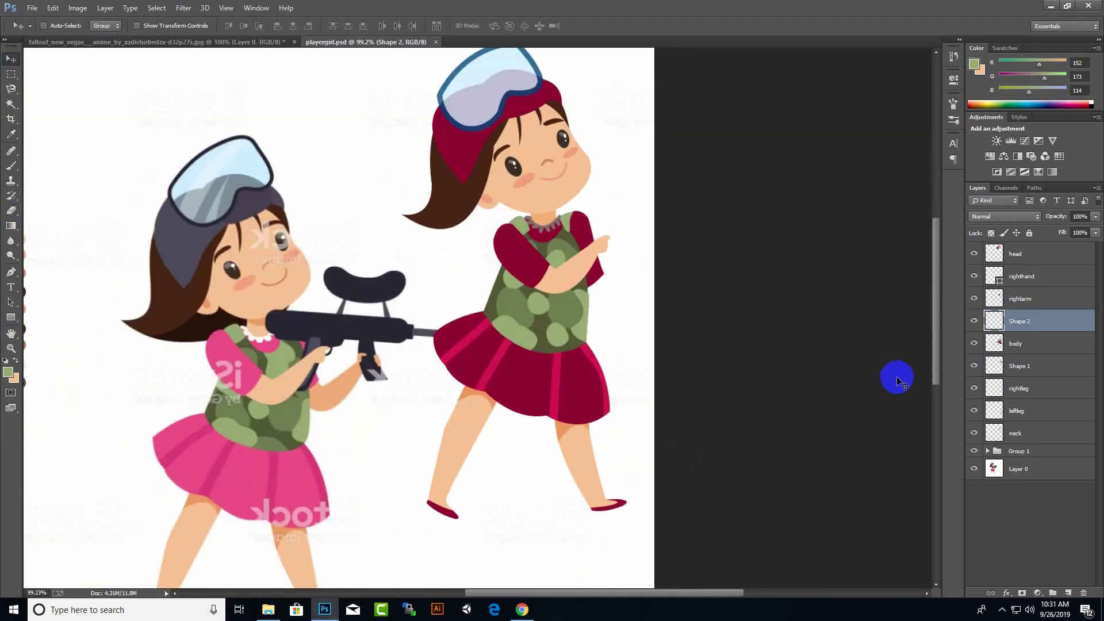
pyautogui.scroll(1, 897, 375)
# Delete the Shape 1 layer and move Shape 2 beneath the body layer.
pyautogui.rightClick(1028, 367)
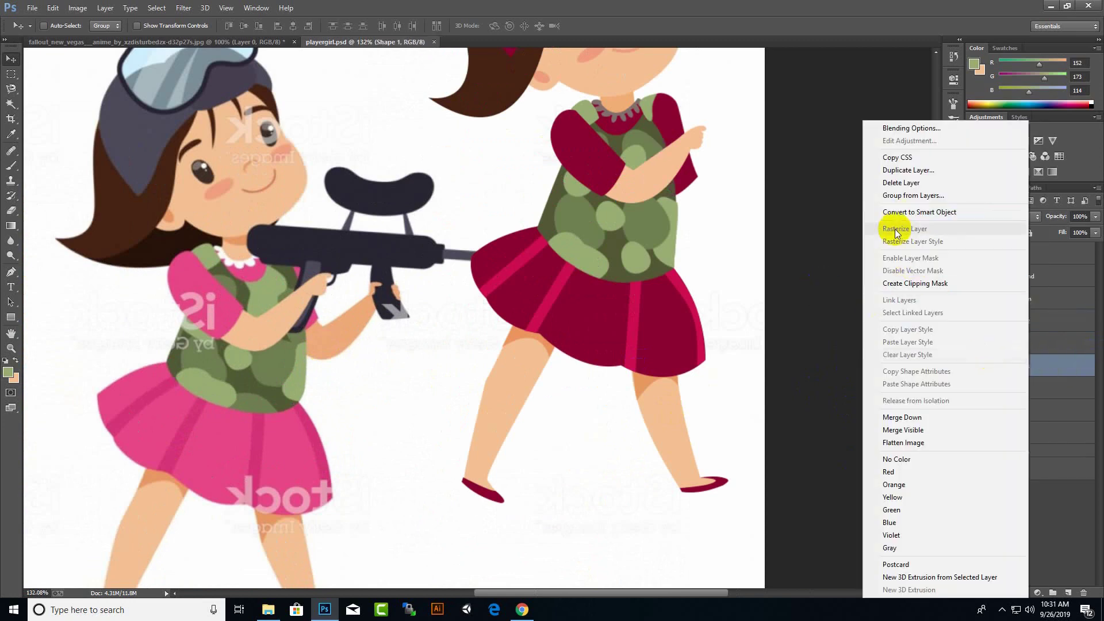
pyautogui.press('Escape')
pyautogui.click(1044, 344)
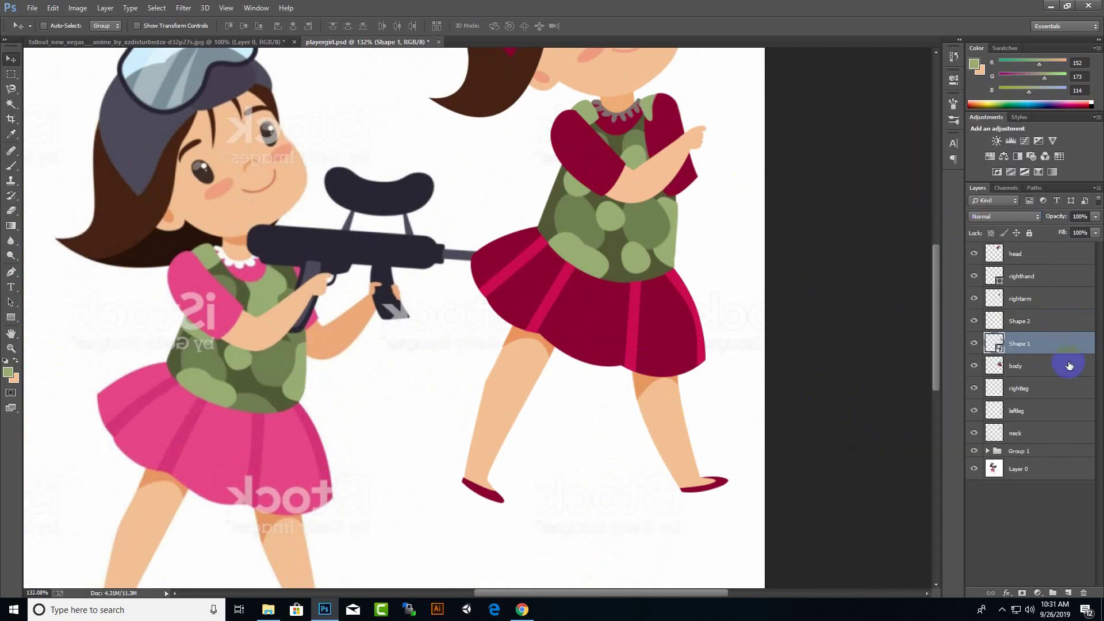
pyautogui.press('Delete')
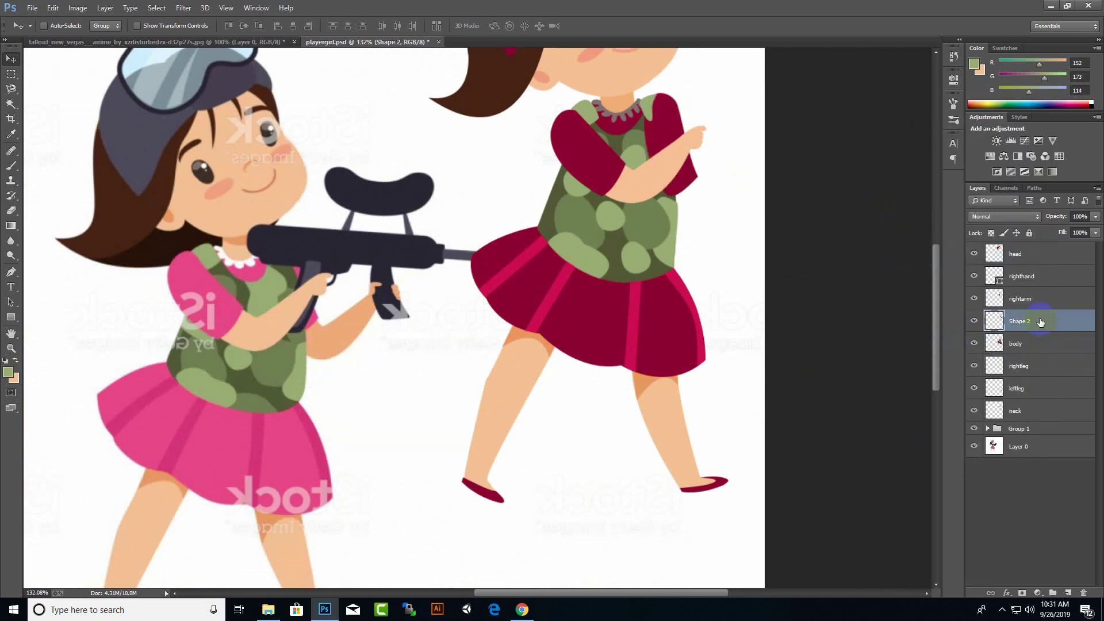
pyautogui.moveTo(1041, 322); pyautogui.dragTo(1030, 355)
# Erase stray sleeve edges near the collar and begin a new forearm outline.
pyautogui.scroll(5, 801, 185)
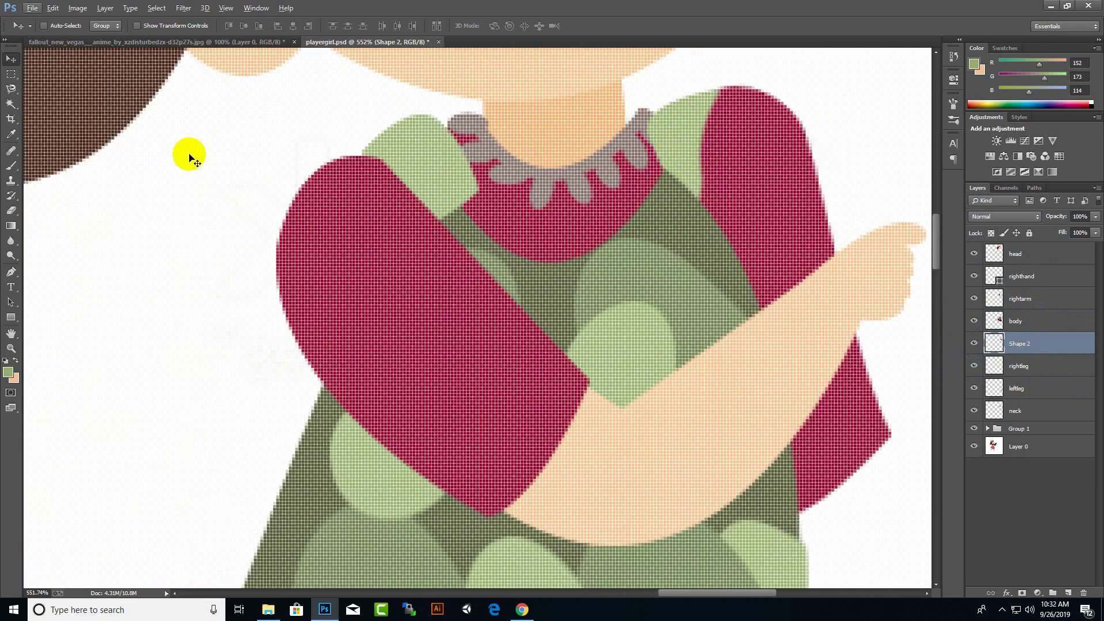
pyautogui.press('e')
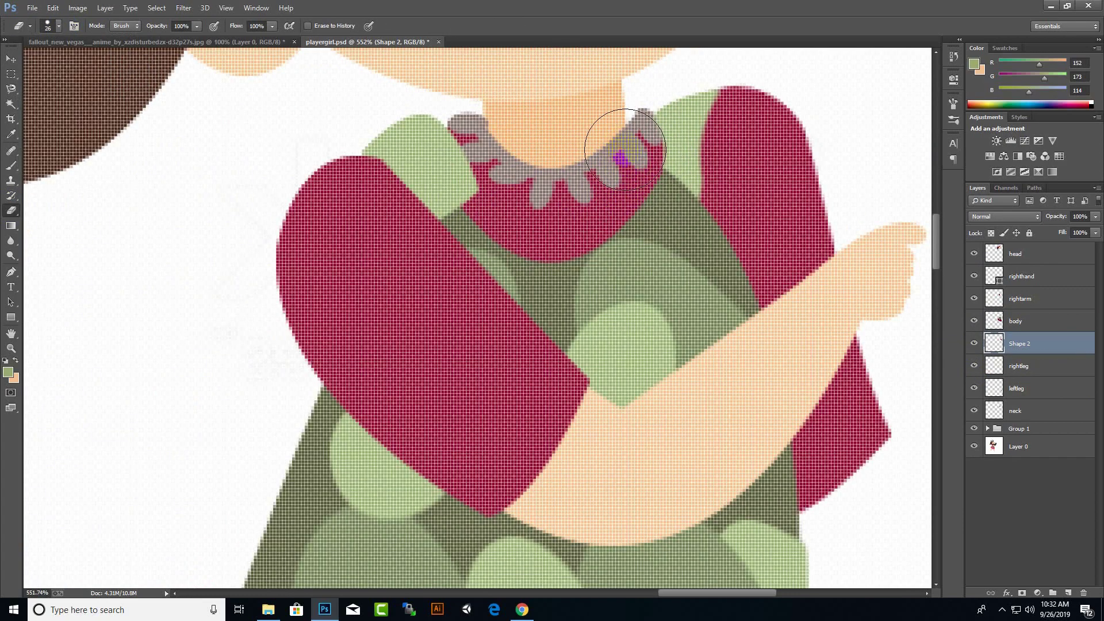
pyautogui.scroll(-5, 615, 157)
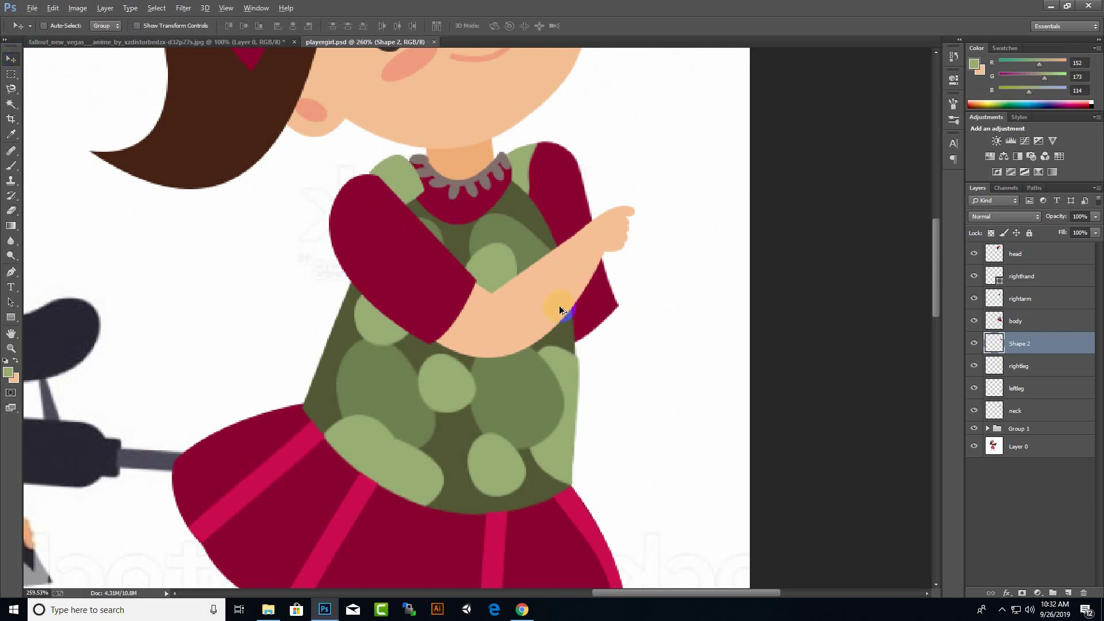
pyautogui.hscroll(-3, 559, 305)
pyautogui.press('p')
pyautogui.scroll(3, 485, 332)
pyautogui.click(472, 315)
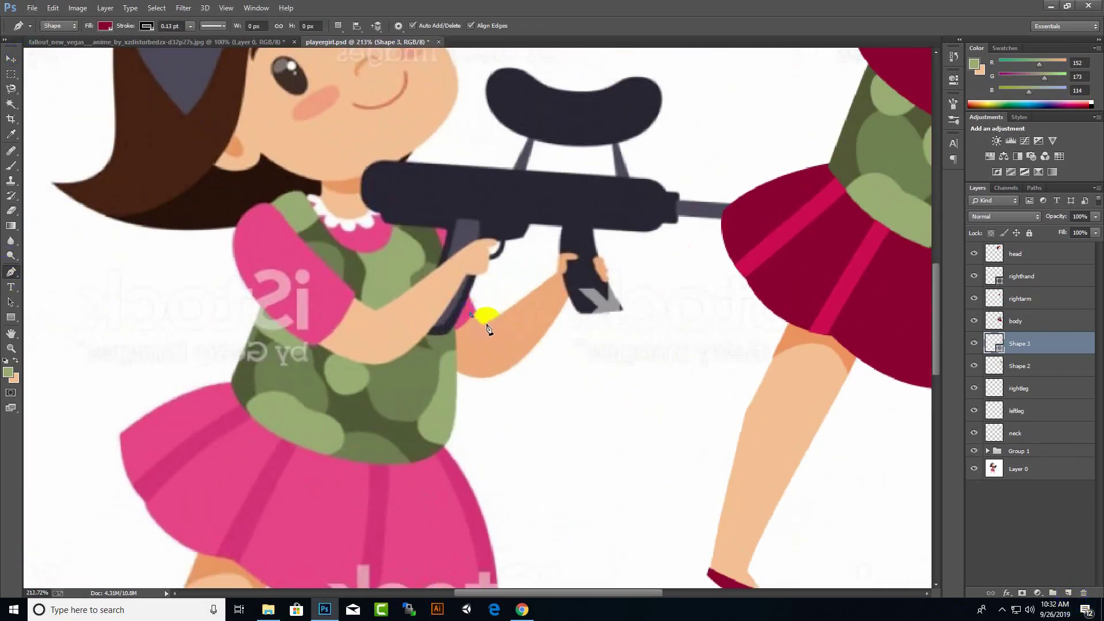
# Finish the forearm outline and fill it with a skin tone.
pyautogui.click(557, 274)
pyautogui.click(574, 289)
pyautogui.moveTo(392, 333); pyautogui.dragTo(397, 329)
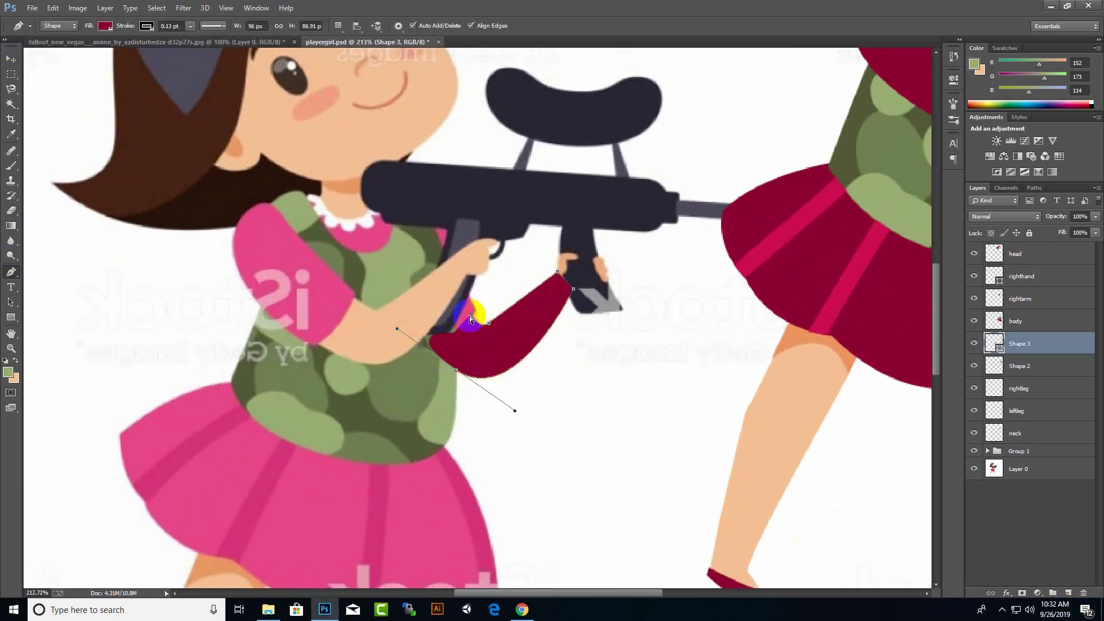
pyautogui.click(8, 373)
pyautogui.click(907, 424)
pyautogui.scroll(-3, 460, 316)
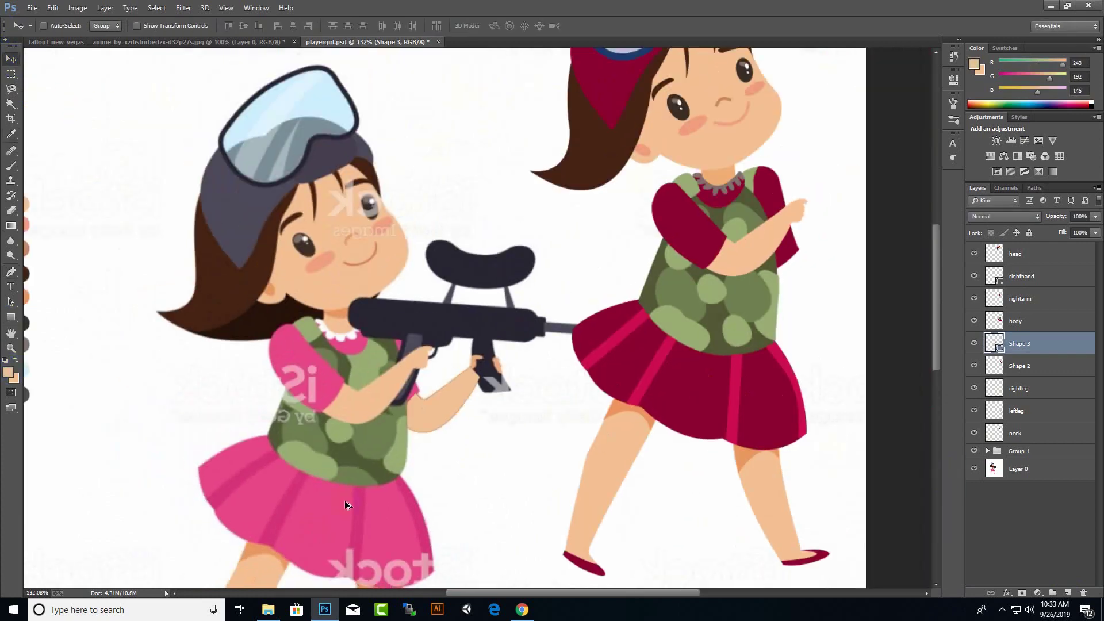
pyautogui.click(104, 26)
# Move the skin forearm onto the recreated girl and merge it into Shape 2.
pyautogui.press('v')
pyautogui.moveTo(437, 403); pyautogui.dragTo(828, 247)
pyautogui.scroll(5, 722, 308)
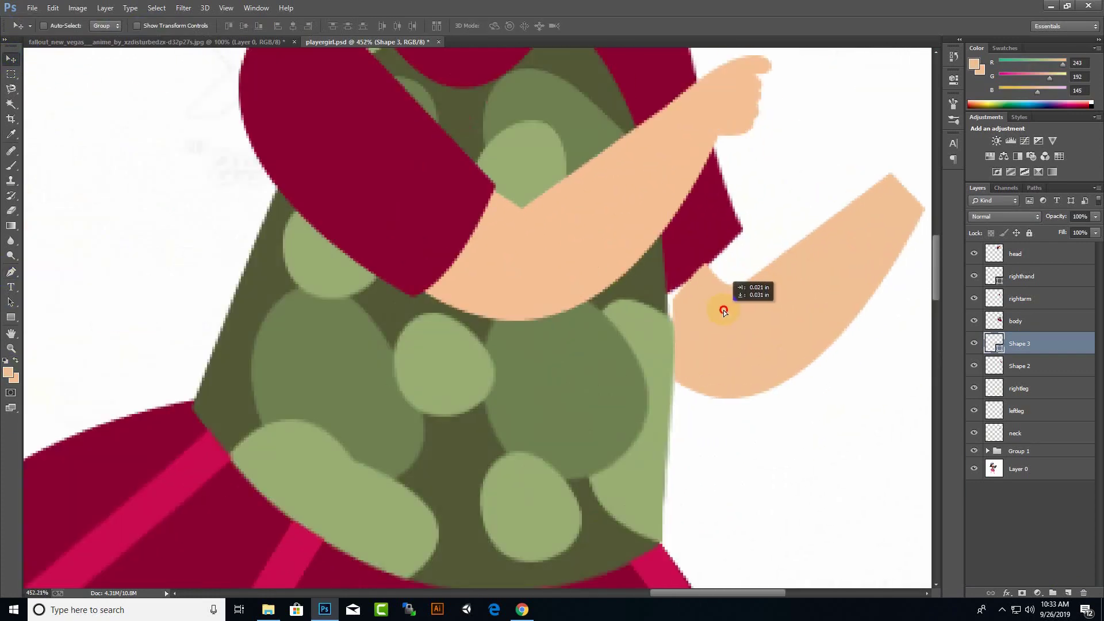
pyautogui.keyDown('ctrl'); pyautogui.click(1028, 365); pyautogui.keyUp('ctrl')
pyautogui.rightClick(1028, 366)
pyautogui.click(920, 436)
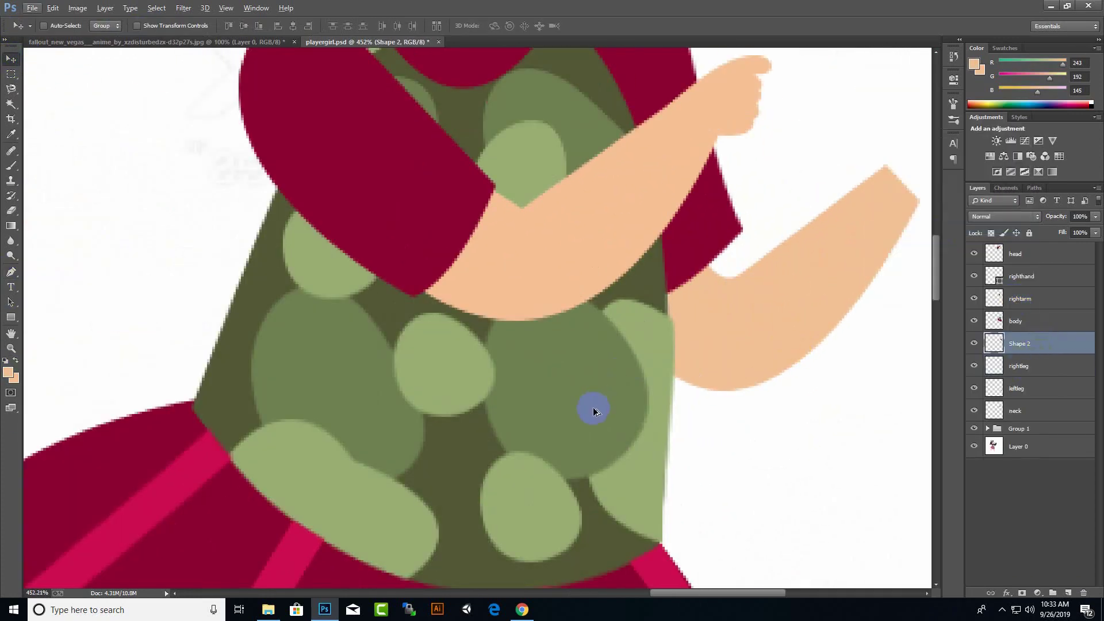
pyautogui.scroll(-6, 591, 406)
pyautogui.scroll(2, 645, 426)
# Erase the sleeve edge overlapping the forearm and add an empty Layer 1.
pyautogui.press('e')
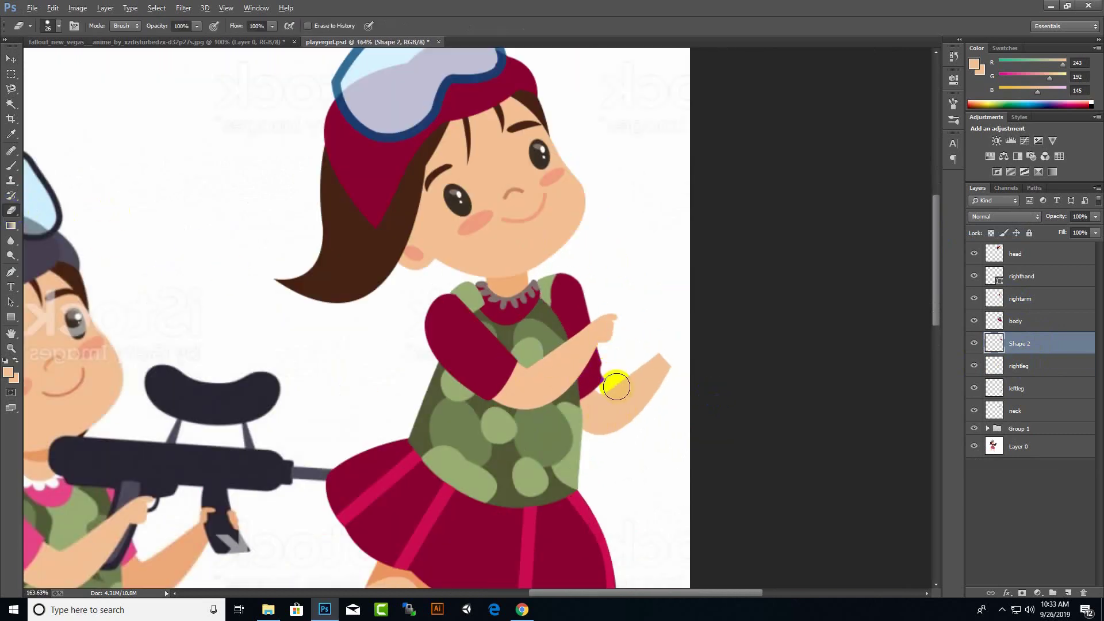
pyautogui.scroll(3, 616, 382)
pyautogui.moveTo(591, 368); pyautogui.dragTo(606, 292)
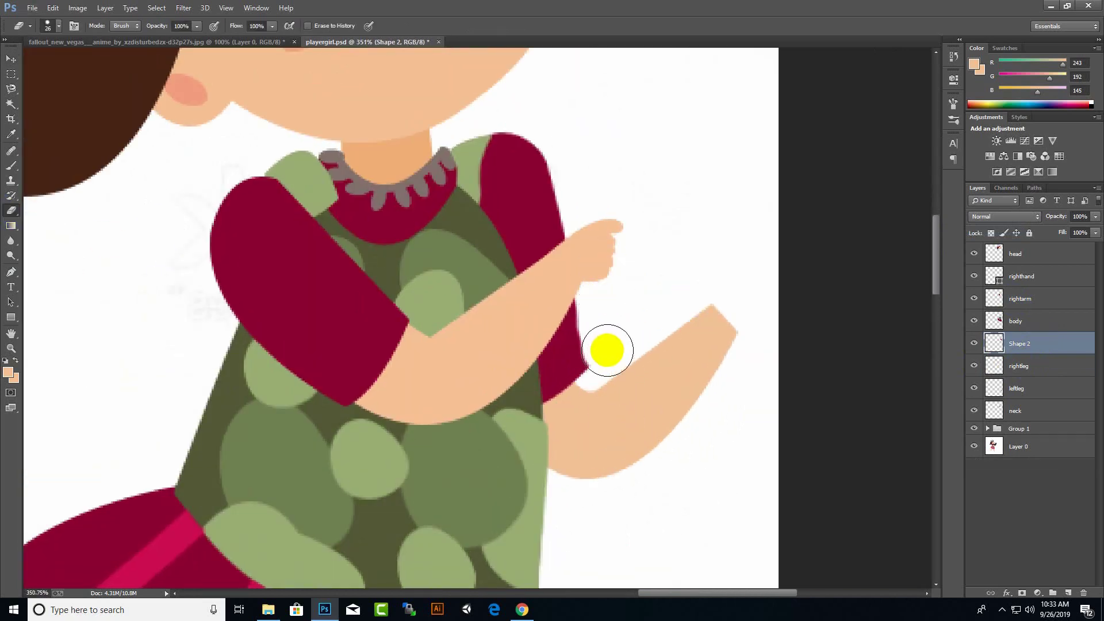
pyautogui.scroll(-4, 633, 368)
pyautogui.scroll(5, 689, 321)
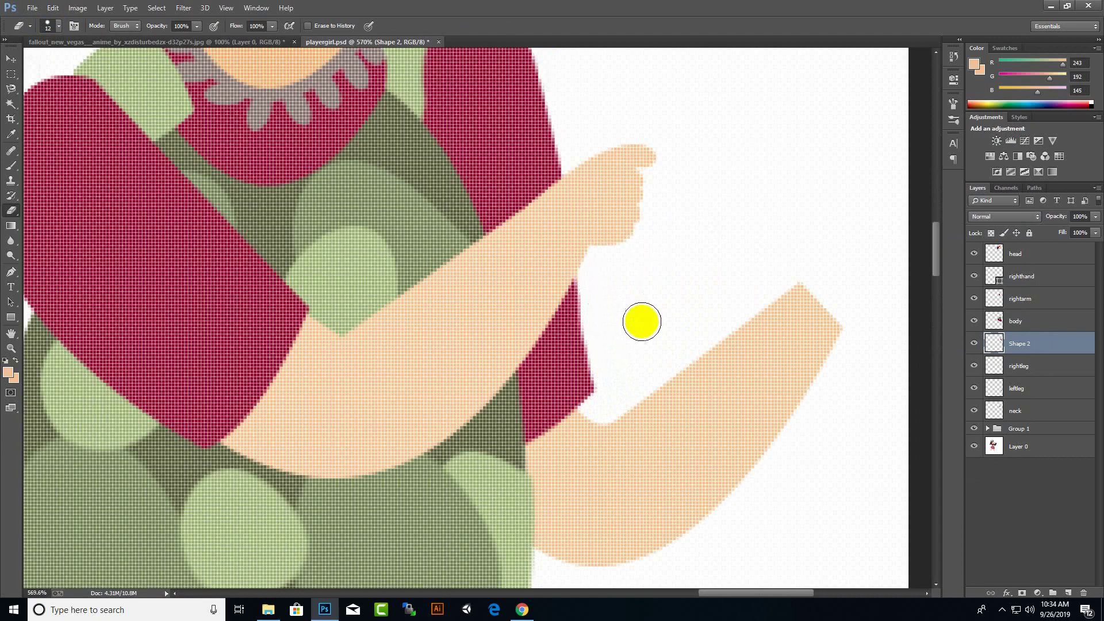
pyautogui.scroll(-5, 604, 333)
pyautogui.scroll(5, 693, 420)
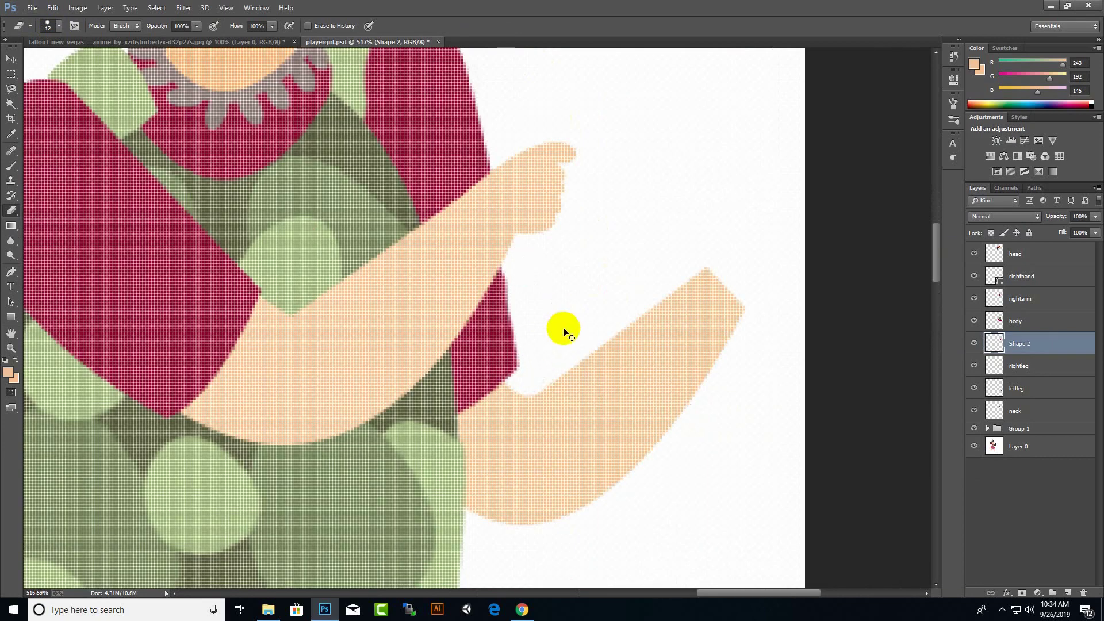
pyautogui.scroll(-3, 563, 325)
pyautogui.scroll(-2, 562, 387)
pyautogui.press('p')
pyautogui.hotkey('ctrl', 'shift', 'alt', 'n')
pyautogui.scroll(4, 314, 415)
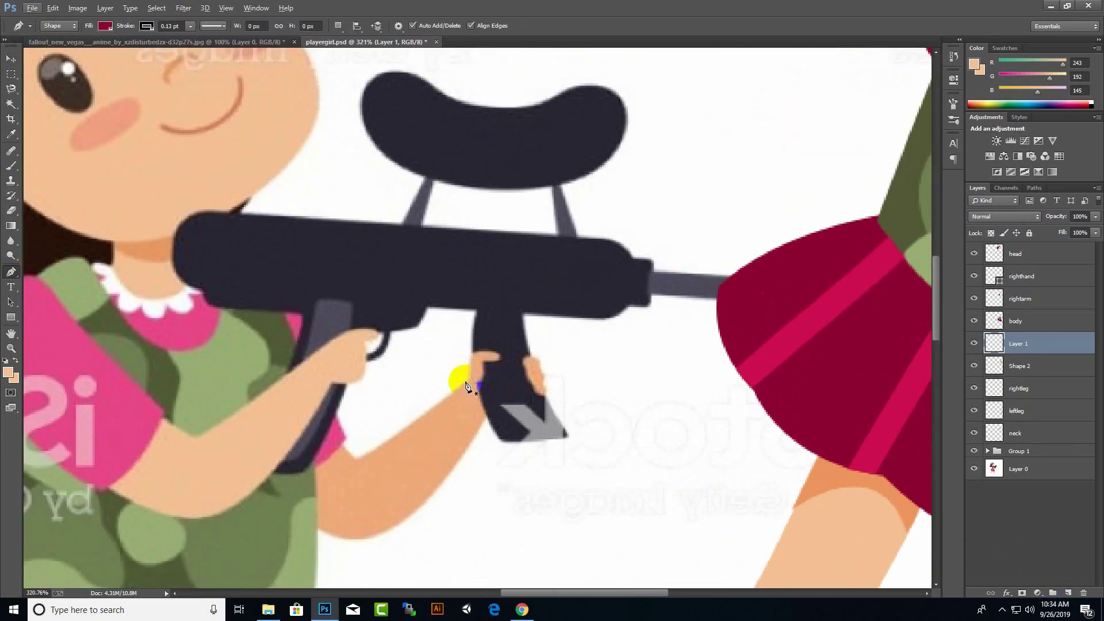
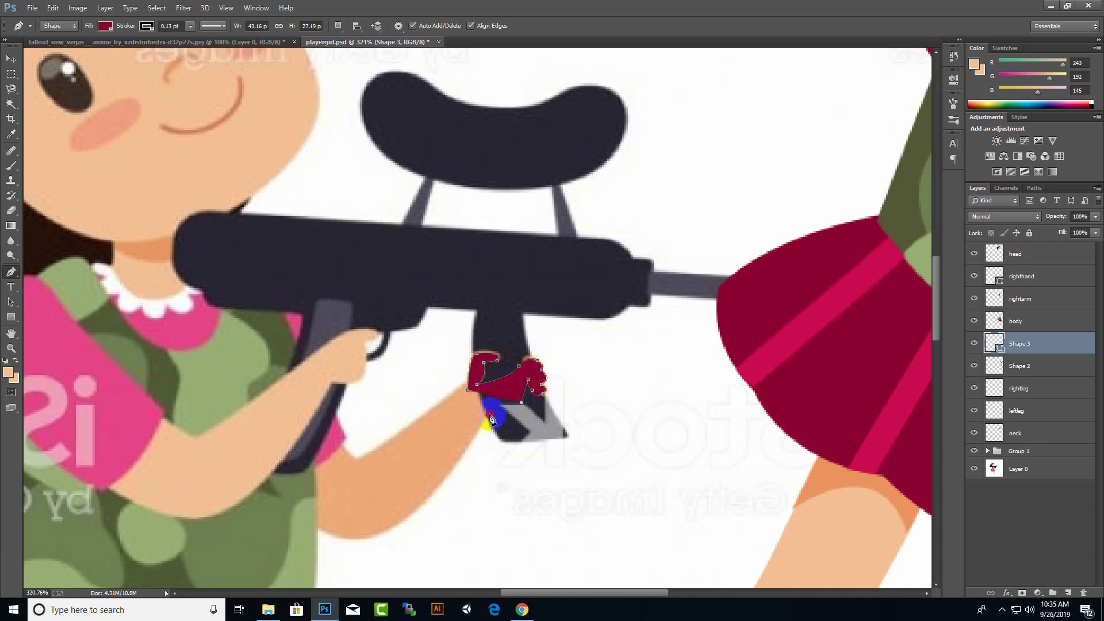
# Finish the path and scroll the Layers panel to find the new hand and arm shapes.
pyautogui.press('v')
pyautogui.scroll(-3, 403, 271)
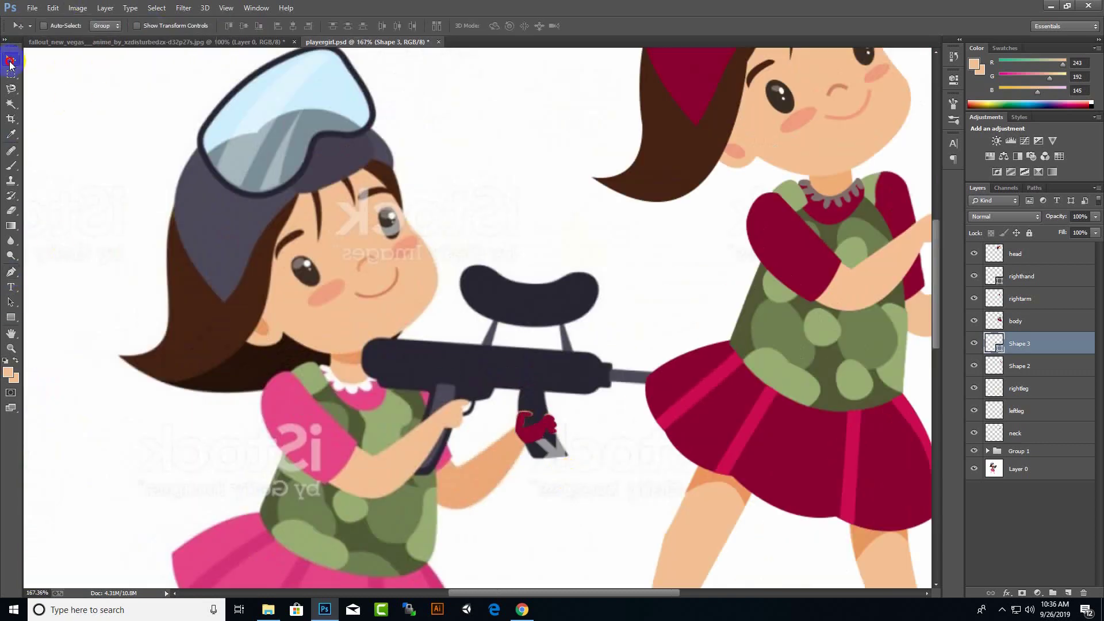
pyautogui.scroll(-3, 213, 484)
pyautogui.scroll(1, 604, 365)
pyautogui.scroll(1, 661, 305)
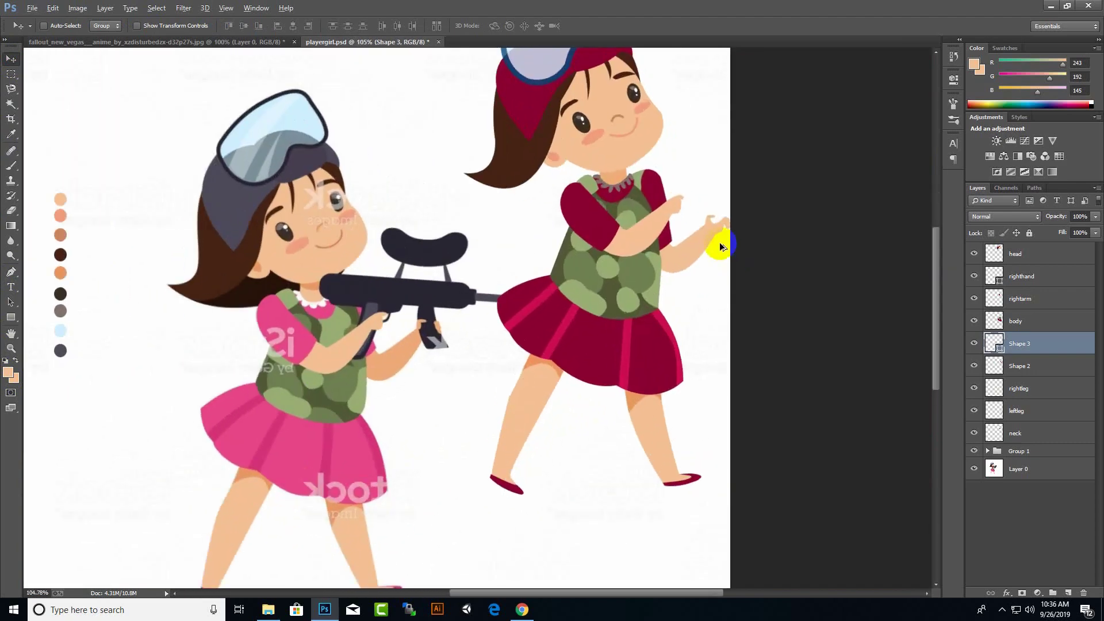
pyautogui.scroll(1, 730, 224)
pyautogui.scroll(1, 739, 208)
pyautogui.scroll(-2, 719, 236)
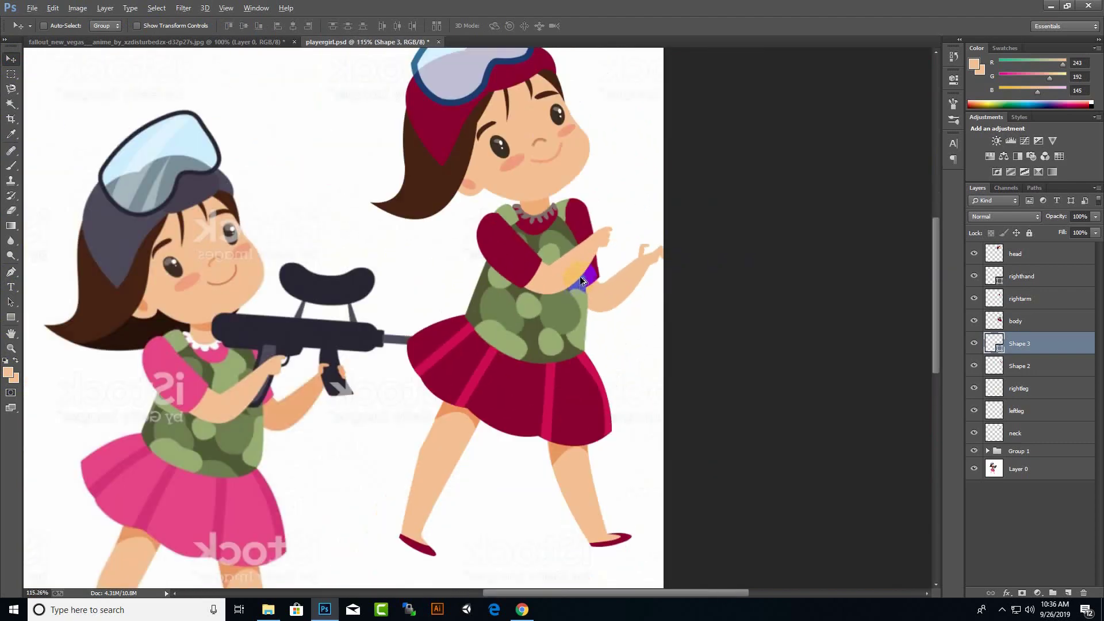
pyautogui.scroll(-1, 714, 253)
# Rename Shape 3 to lefthand and Shape 2 to leftarm, undoing an accidental merge.
pyautogui.hotkey('ctrl', 'e')
pyautogui.doubleClick(1059, 344)
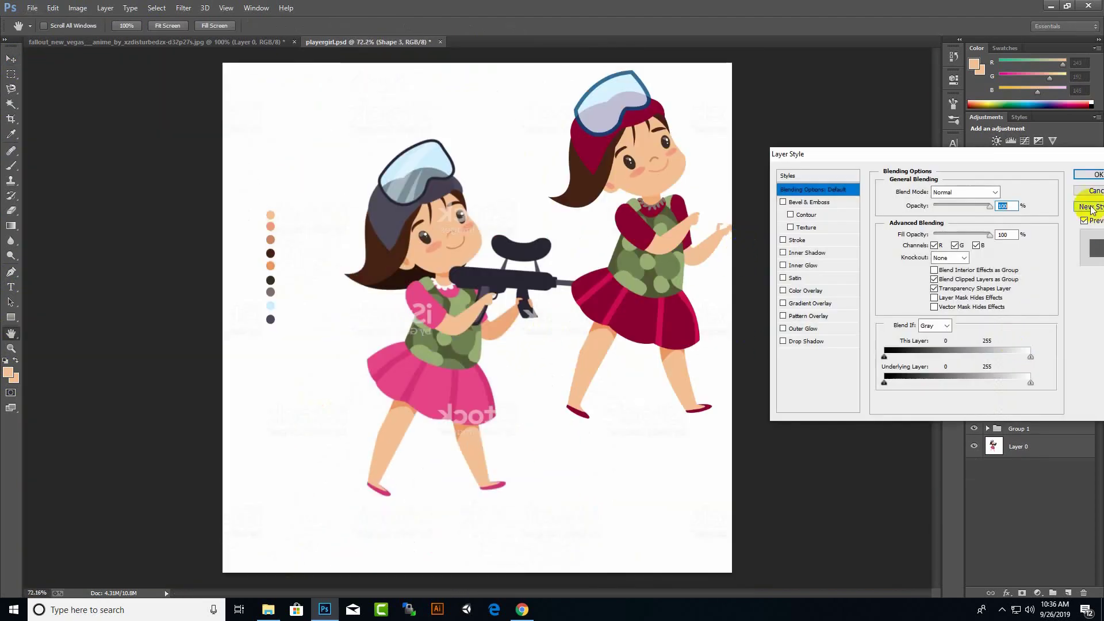
pyautogui.press('Escape')
pyautogui.doubleClick(1019, 344)
pyautogui.write('lefthand')
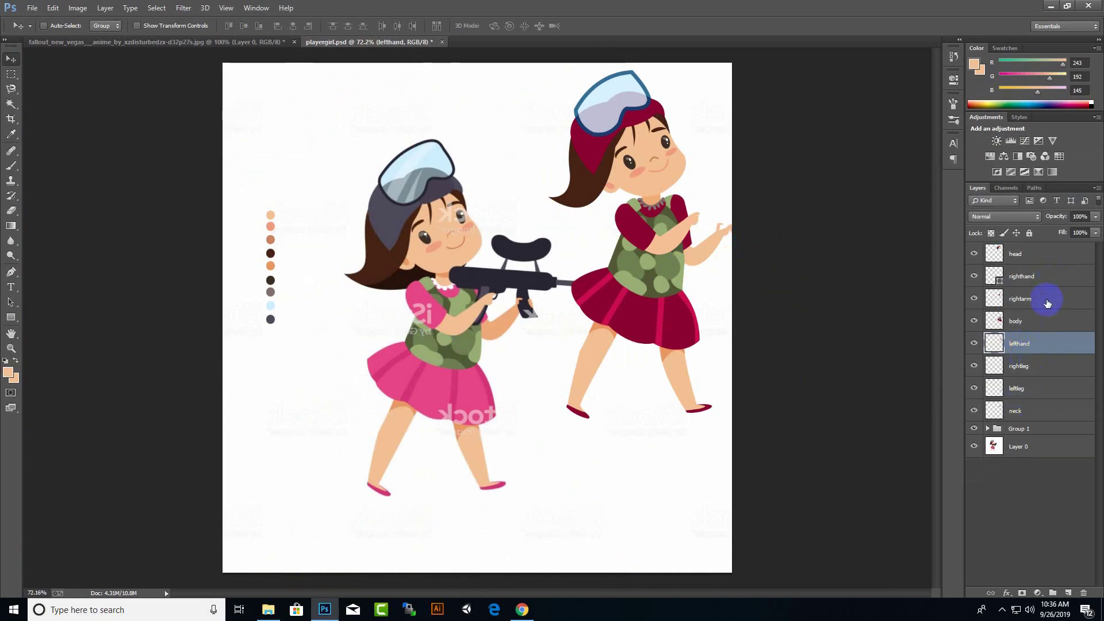
pyautogui.hotkey('ctrl', 'alt', 'z')
pyautogui.hotkey('ctrl', 'alt', 'z')
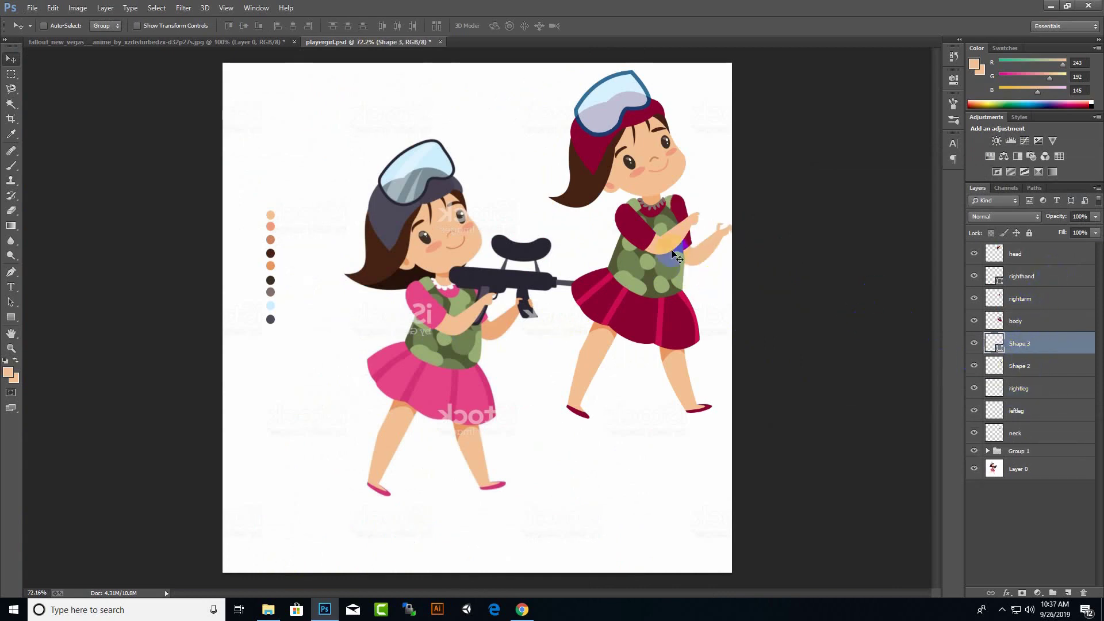
pyautogui.doubleClick(1019, 367)
pyautogui.write('leftarm')
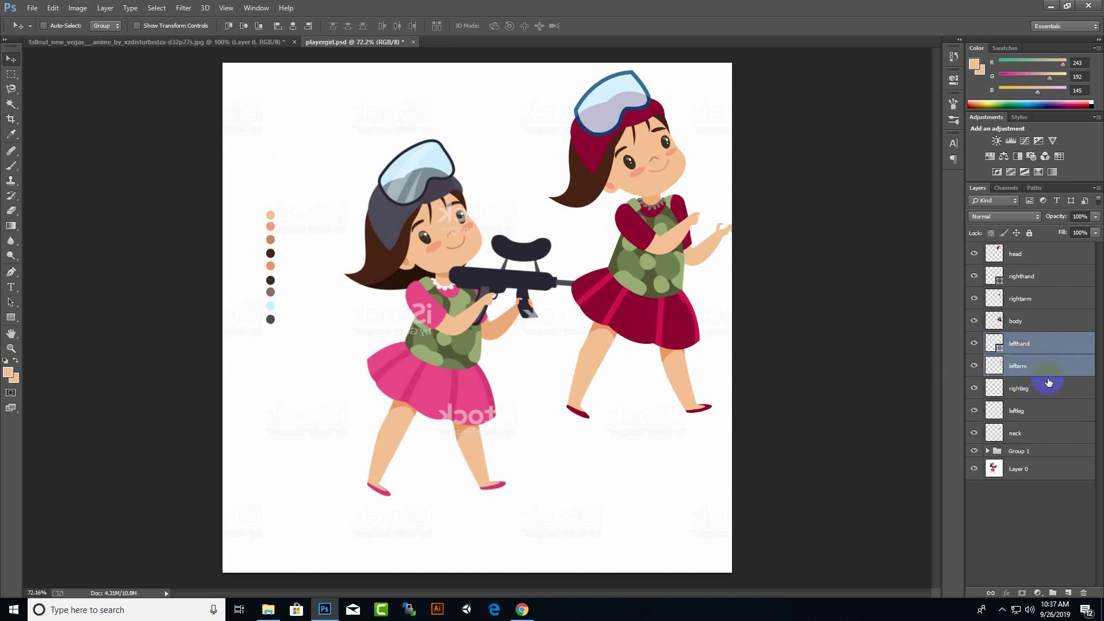
# Select the right girl's head-through-neck layers and shift her left and down.
pyautogui.click(1018, 433)
pyautogui.keyDown('shift'); pyautogui.click(1016, 253); pyautogui.keyUp('shift')
pyautogui.moveTo(687, 334)
pyautogui.mouseDown()
pyautogui.moveTo(644, 408)
pyautogui.moveTo(698, 365)
pyautogui.mouseUp()
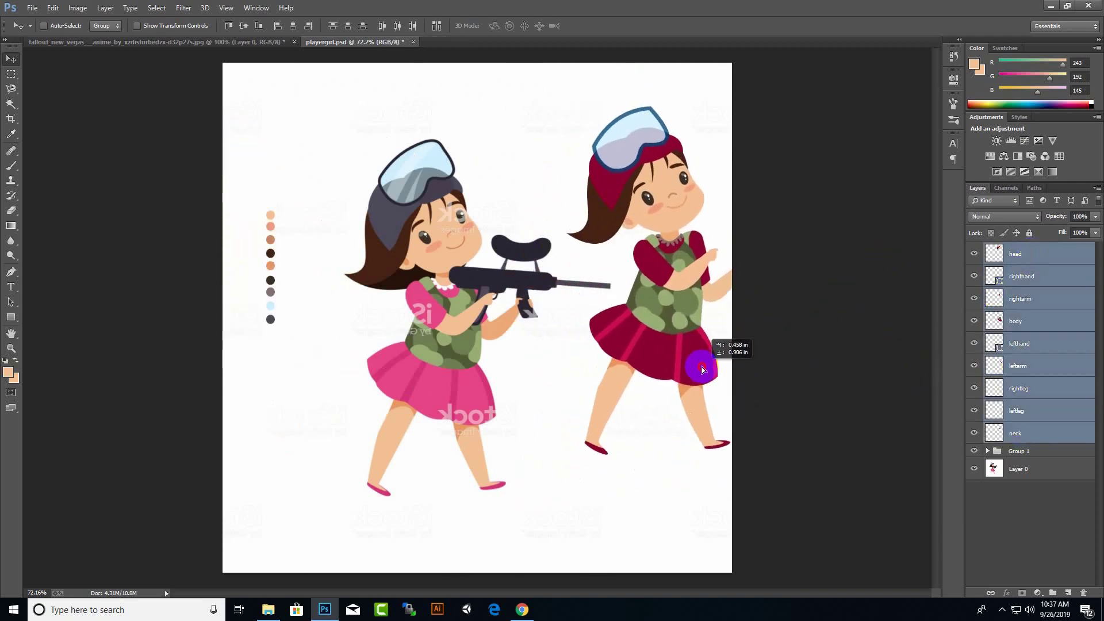
# Extend the canvas rightward with the Crop tool and add a new empty layer.
pyautogui.click(11, 119)
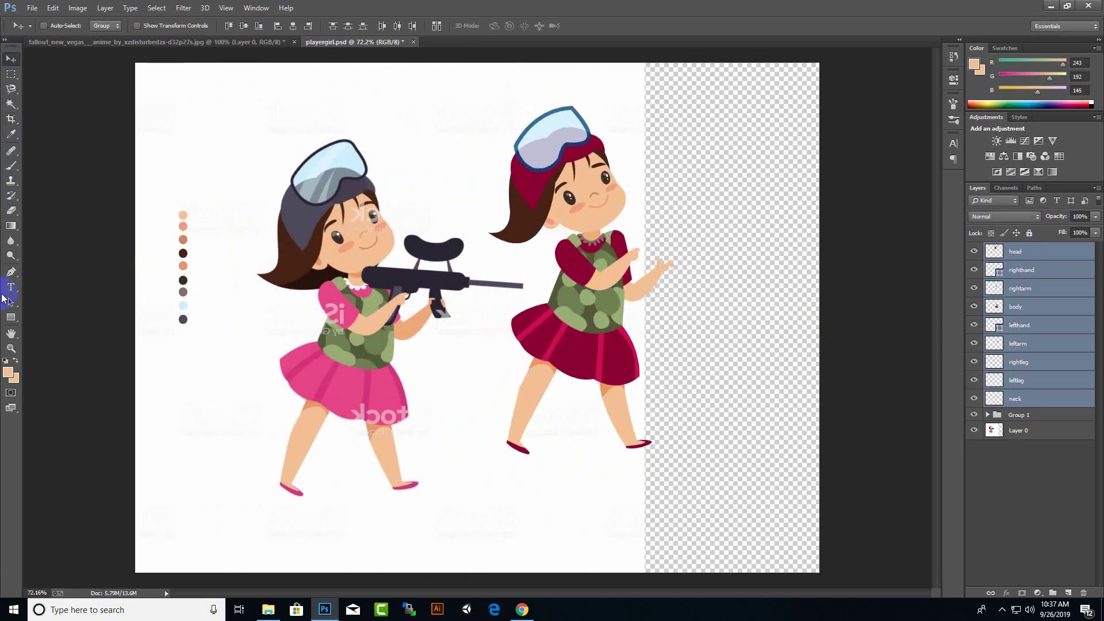
pyautogui.click(10, 272)
pyautogui.click(1069, 593)
# Trace the gun body as a pen shape filled dark grey, then move it down-right.
pyautogui.scroll(3, 538, 247)
pyautogui.click(594, 283)
pyautogui.scroll(1, 594, 283)
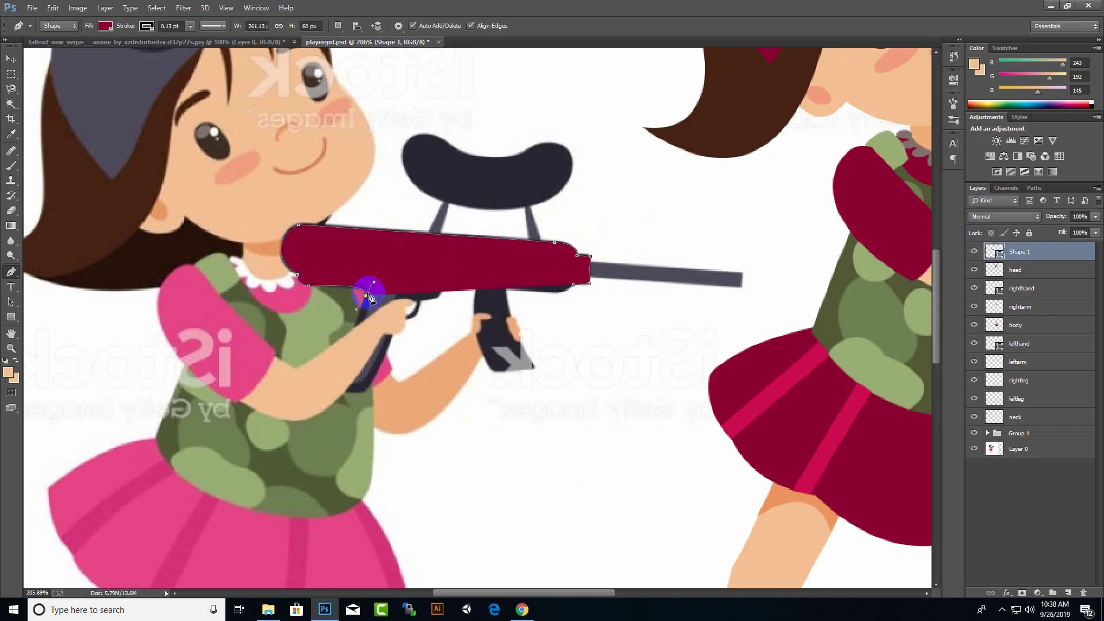
pyautogui.click(366, 391)
pyautogui.click(393, 326)
pyautogui.click(105, 26)
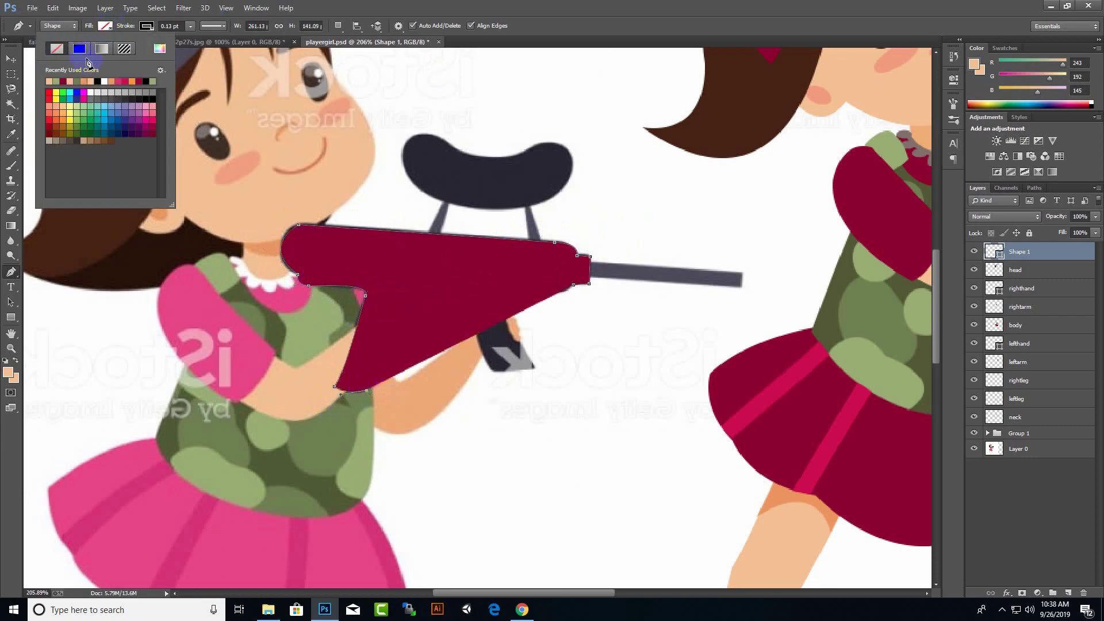
pyautogui.click(45, 41)
pyautogui.click(398, 301)
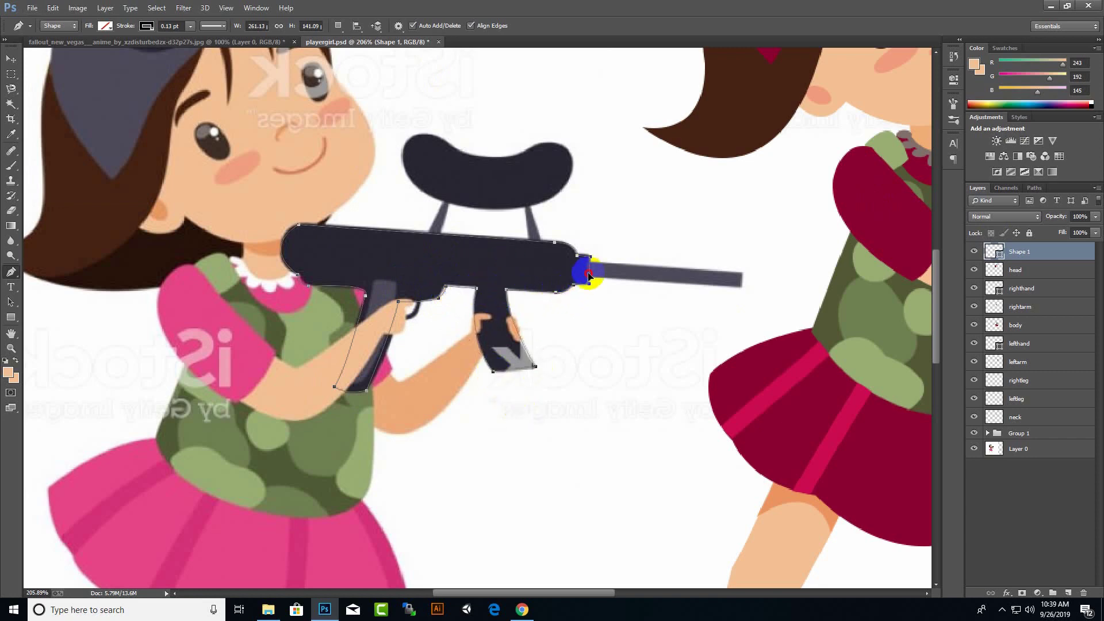
pyautogui.click(105, 26)
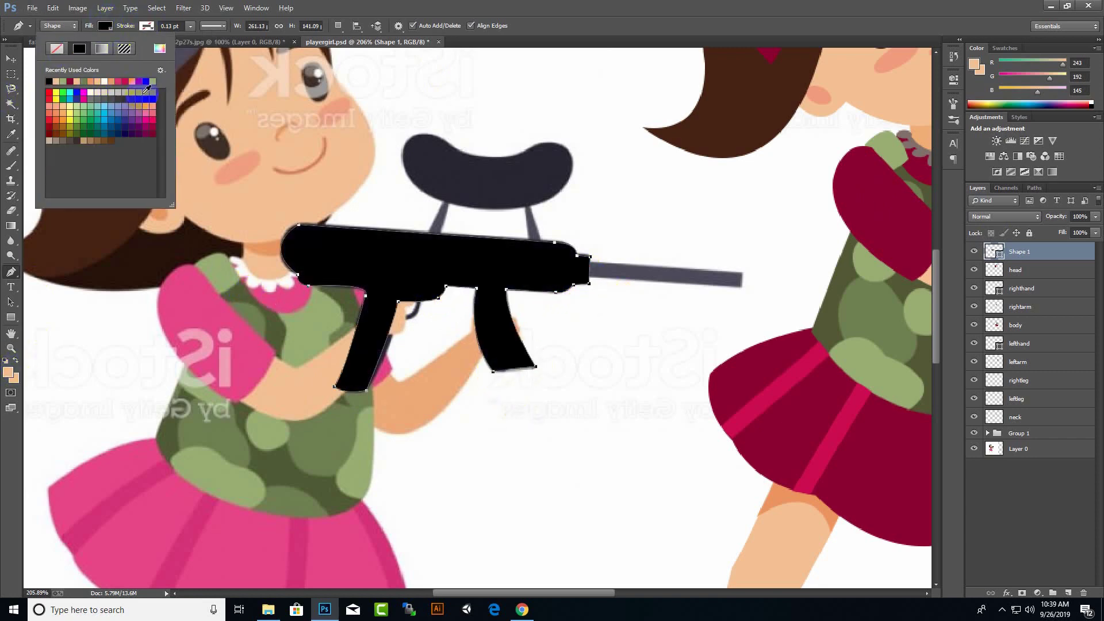
pyautogui.click(10, 58)
pyautogui.moveTo(498, 257); pyautogui.dragTo(560, 430)
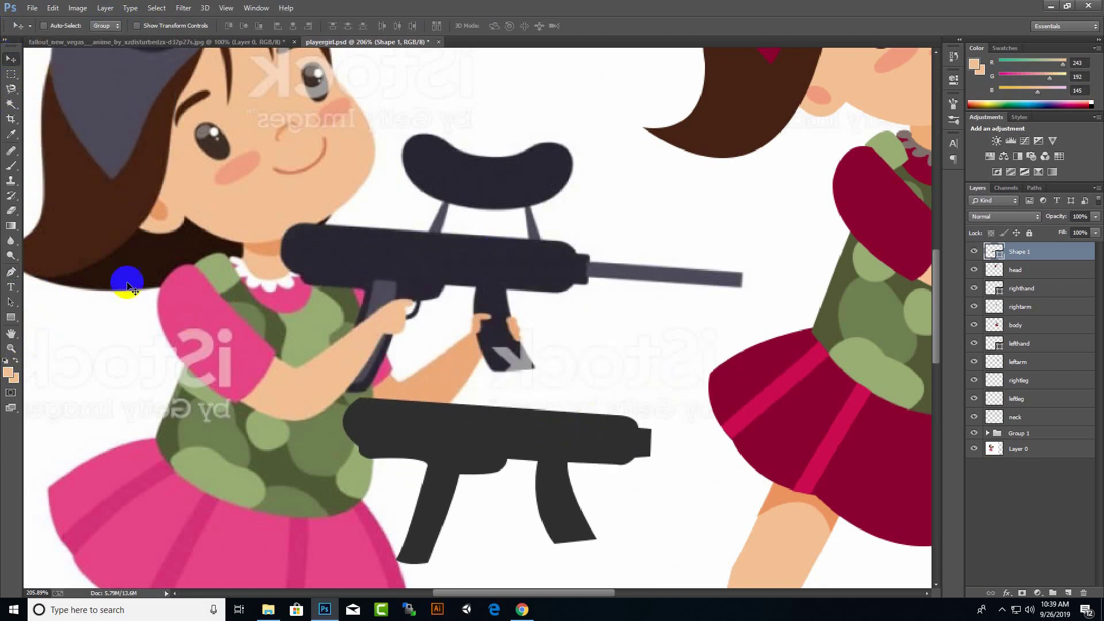
# Draw a rectangle for the gun barrel and rotate it to line up with the body.
pyautogui.press('u')
pyautogui.moveTo(569, 261); pyautogui.dragTo(744, 274)
pyautogui.scroll(-2, 768, 293)
pyautogui.hotkey('ctrl', 't')
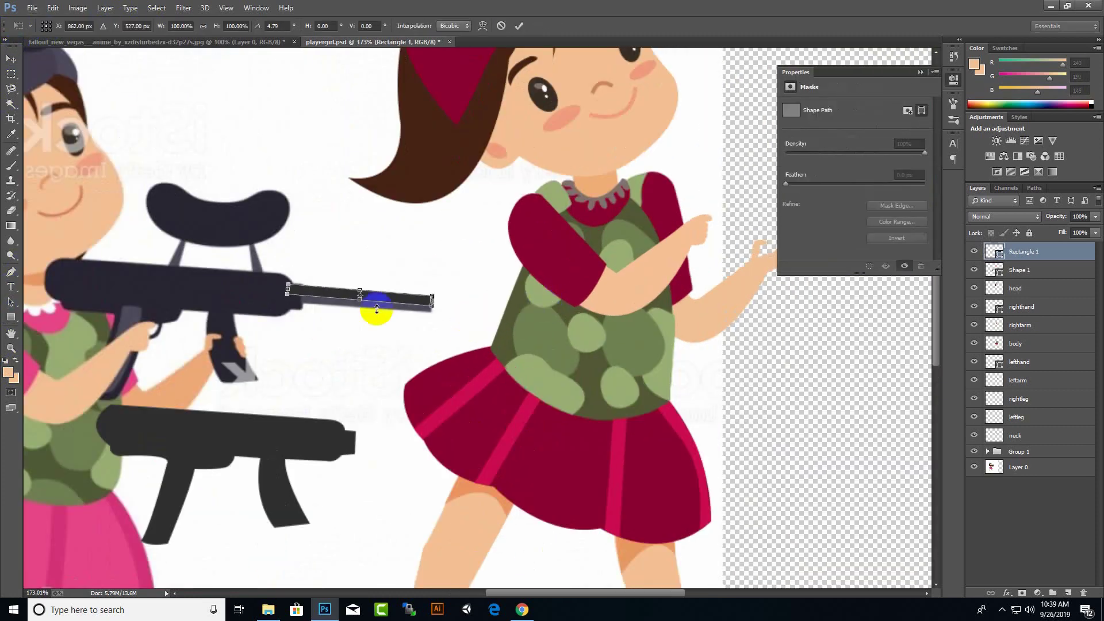
pyautogui.moveTo(285, 295); pyautogui.dragTo(291, 295)
pyautogui.press('Return')
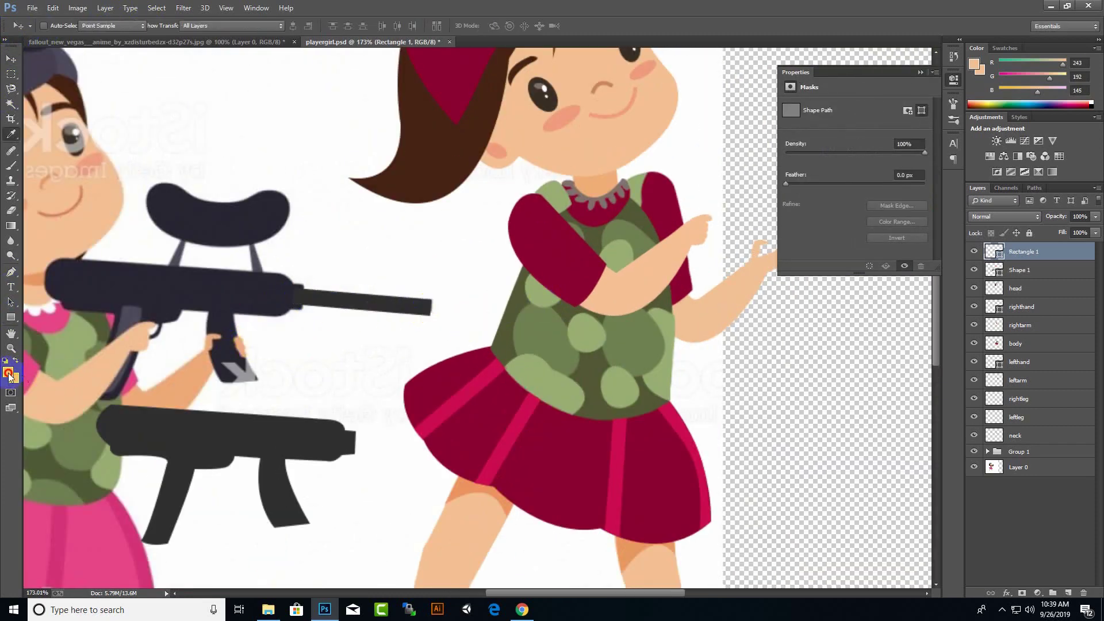
# Colour the barrel grey, merge it into the gun body, and move the gun below the original.
pyautogui.click(8, 373)
pyautogui.click(895, 423)
pyautogui.click(8, 372)
pyautogui.click(909, 420)
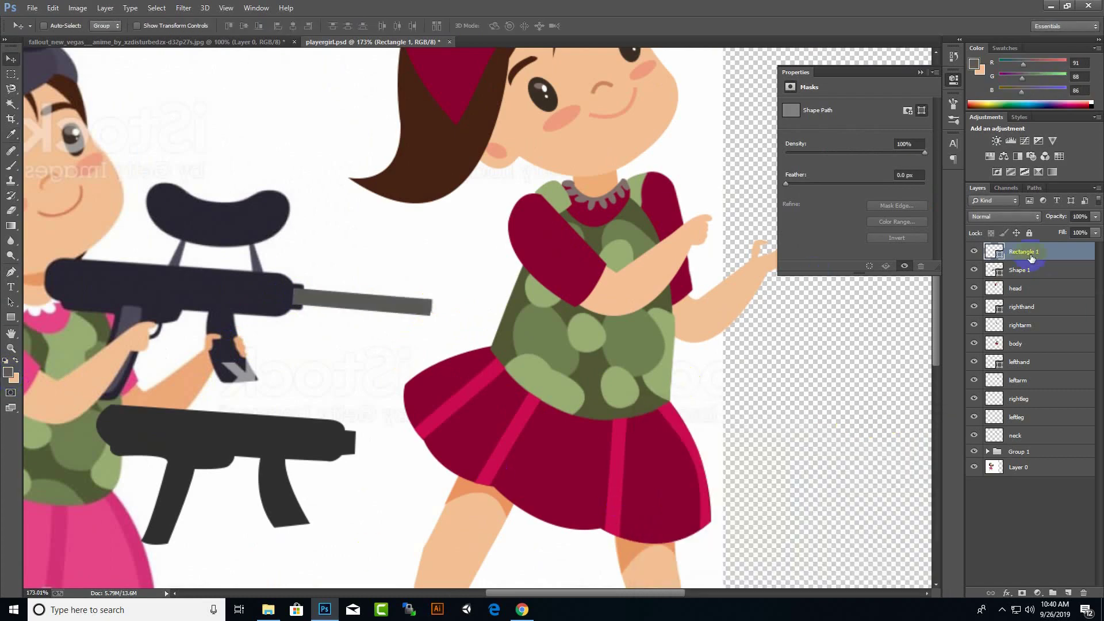
pyautogui.moveTo(1018, 270); pyautogui.dragTo(1023, 247)
pyautogui.moveTo(438, 270)
pyautogui.mouseDown()
pyautogui.moveTo(391, 271)
pyautogui.moveTo(333, 144)
pyautogui.mouseUp()
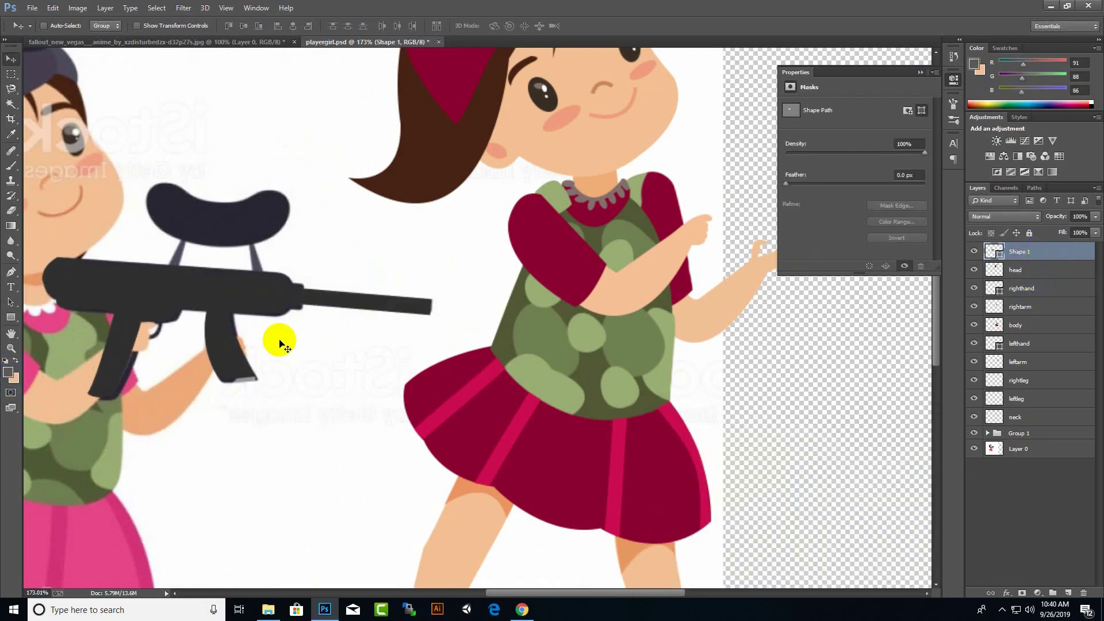
pyautogui.keyDown('ctrl'); pyautogui.click(1035, 270); pyautogui.keyUp('ctrl')
pyautogui.hotkey('ctrl', 'e')
pyautogui.moveTo(262, 285); pyautogui.dragTo(334, 440)
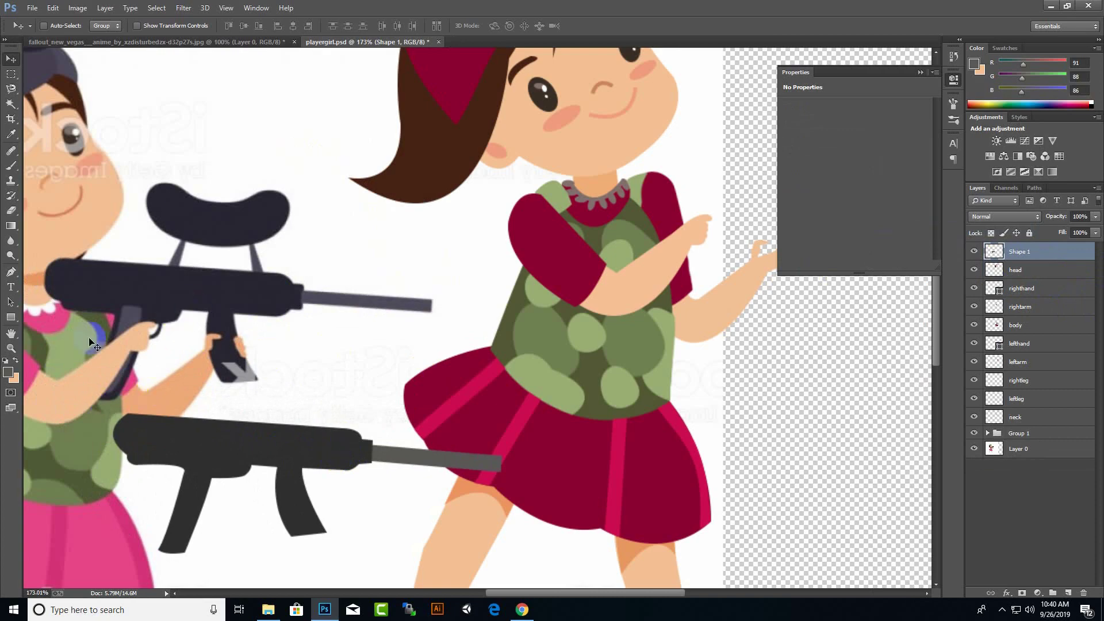
# Draw a rectangle for the gun's magazine and warp its corners into shape.
pyautogui.press('u')
pyautogui.moveTo(187, 467)
pyautogui.mouseDown()
pyautogui.moveTo(201, 575)
pyautogui.moveTo(180, 547)
pyautogui.mouseUp()
pyautogui.hotkey('ctrl', 't')
pyautogui.scroll(3, 225, 560)
pyautogui.rightClick(187, 518)
pyautogui.moveTo(201, 392); pyautogui.dragTo(229, 395)
pyautogui.scroll(-1, 293, 545)
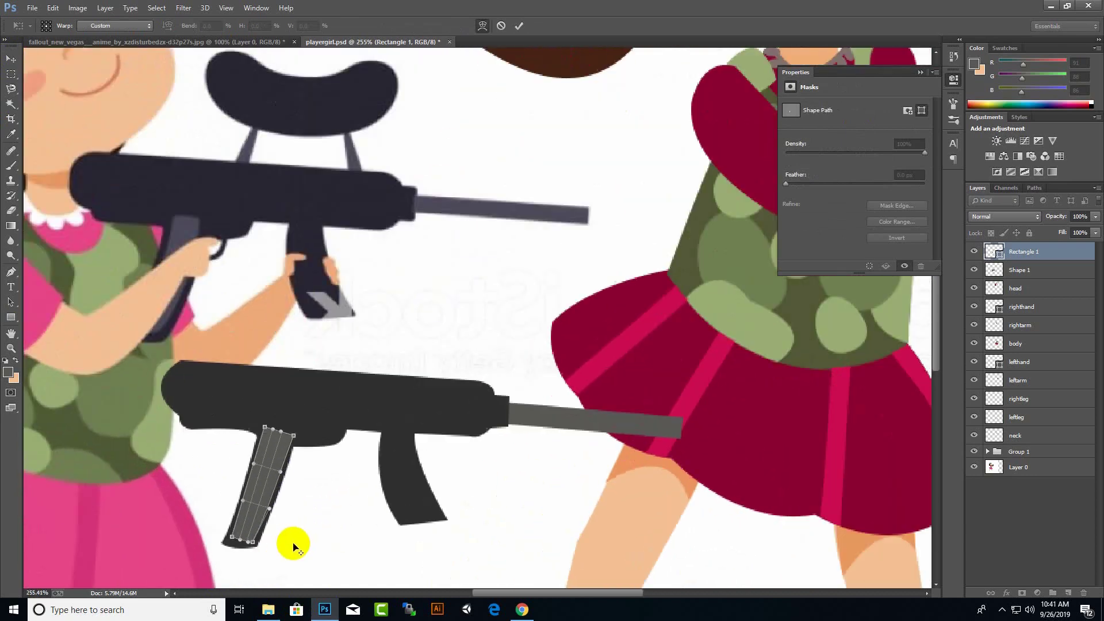
pyautogui.scroll(1, 294, 545)
pyautogui.press('Return')
# Add a rotated grip rectangle and a duplicate angled at about 42°.
pyautogui.moveTo(309, 263)
pyautogui.mouseDown()
pyautogui.moveTo(321, 299)
pyautogui.moveTo(372, 298)
pyautogui.moveTo(432, 502)
pyautogui.mouseUp()
pyautogui.hotkey('ctrl', 't')
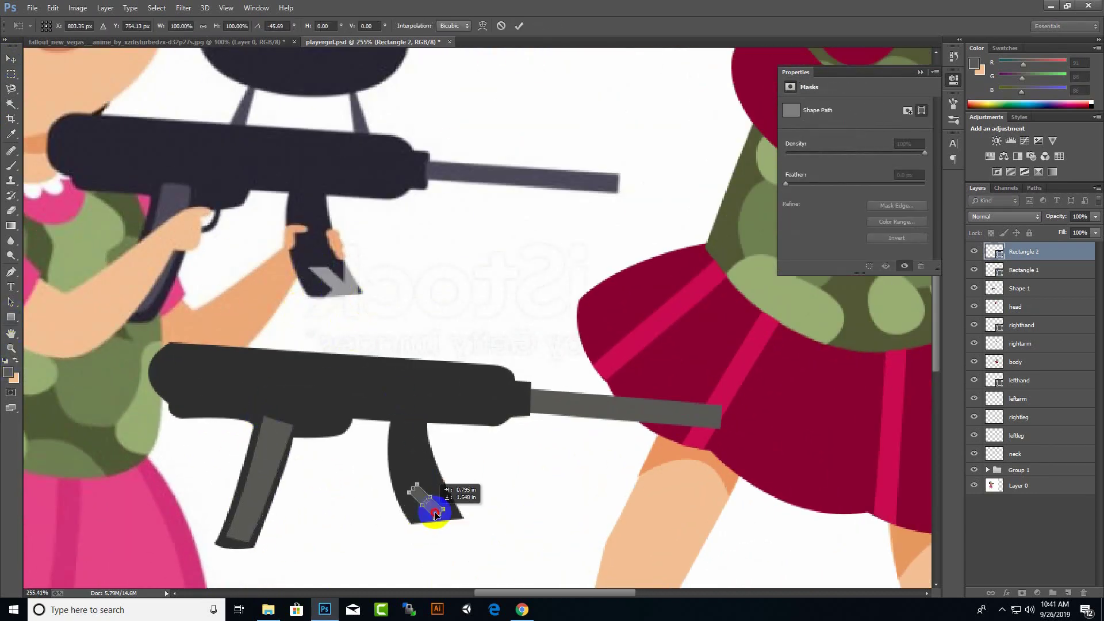
pyautogui.scroll(3, 429, 529)
pyautogui.press('Return')
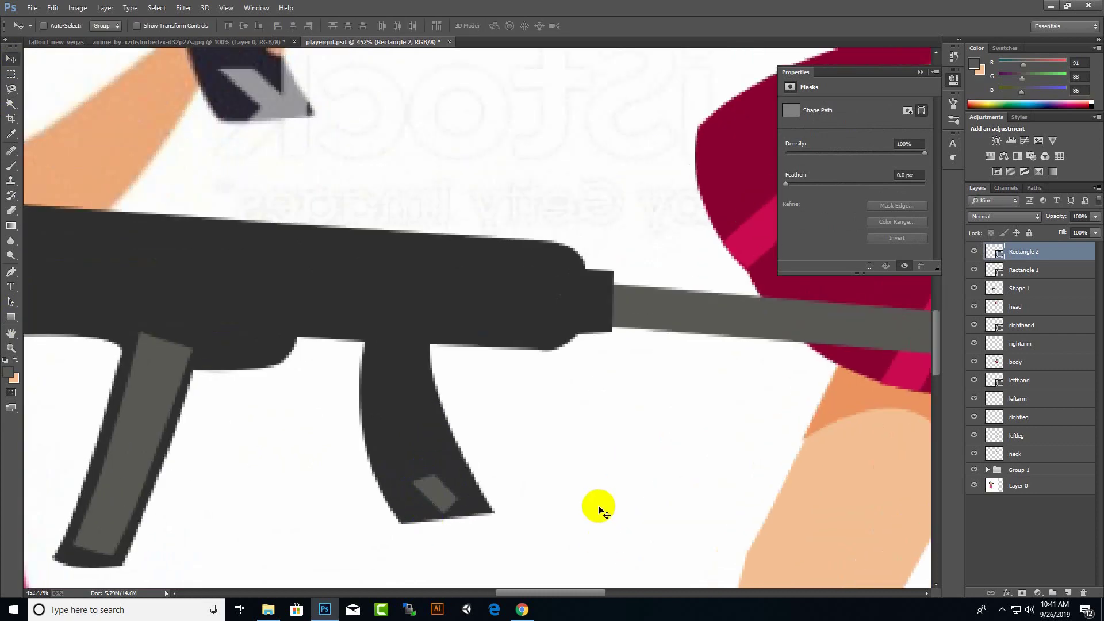
pyautogui.hotkey('ctrl', 'j')
pyautogui.hotkey('ctrl', 't')
pyautogui.moveTo(500, 500)
pyautogui.mouseDown()
pyautogui.moveTo(473, 557)
pyautogui.moveTo(461, 512)
pyautogui.moveTo(506, 486)
pyautogui.mouseUp()
pyautogui.press('Return')
# Warp a magazine insert rectangle, merge the gun pieces, and shift the gun right about 80 px.
pyautogui.click(15, 324)
pyautogui.scroll(3, 506, 486)
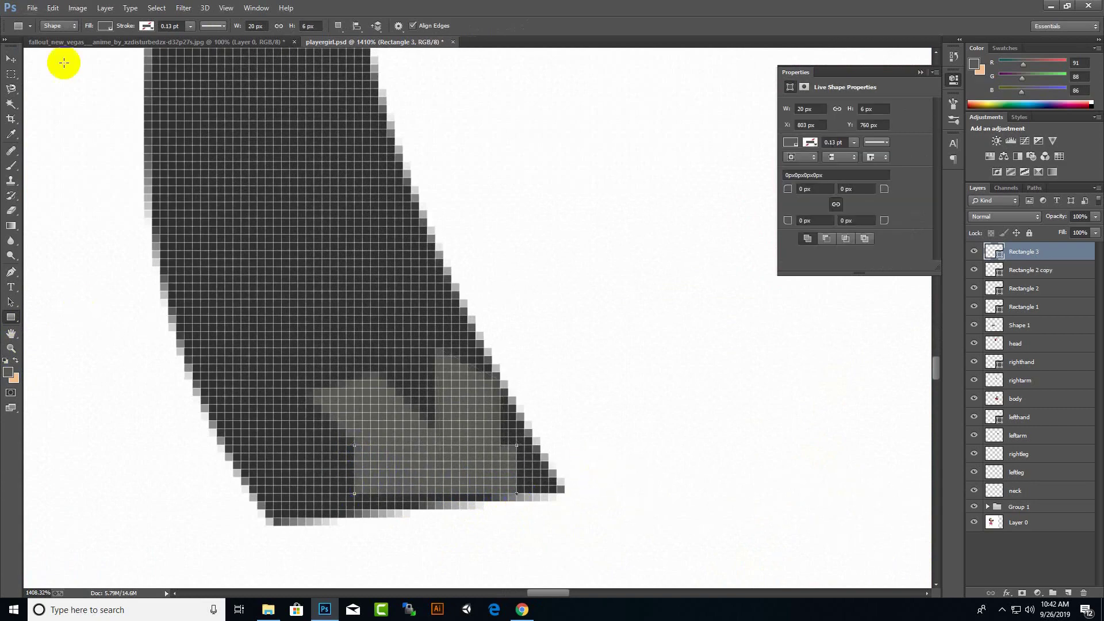
pyautogui.scroll(-3, 513, 469)
pyautogui.hotkey('ctrl', 't')
pyautogui.press('Return')
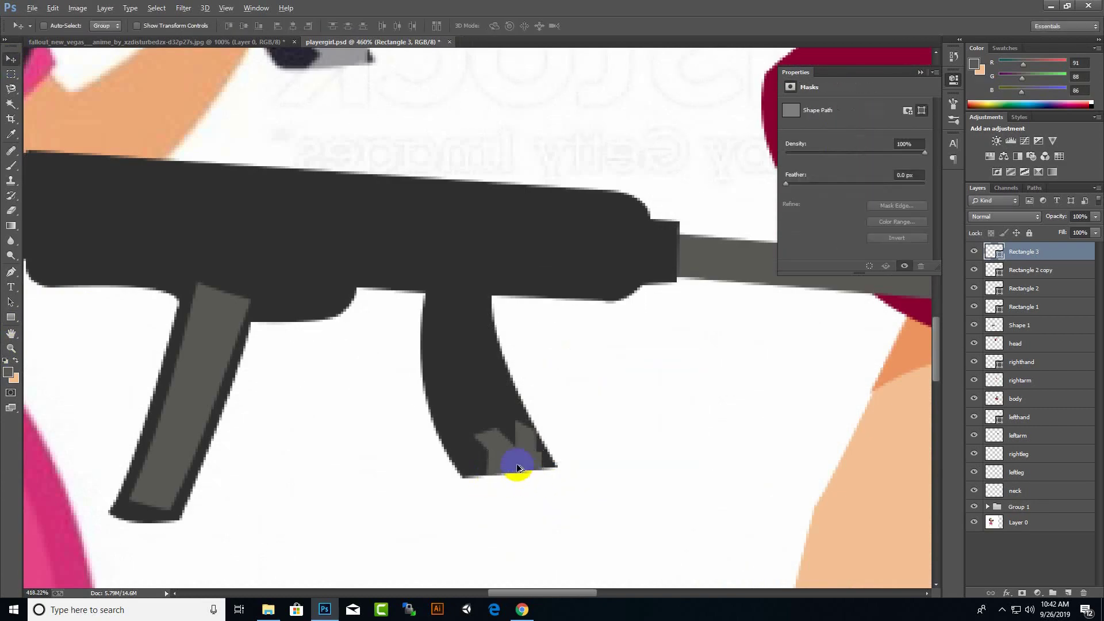
pyautogui.scroll(-4, 517, 464)
pyautogui.keyDown('shift'); pyautogui.click(1024, 289); pyautogui.keyUp('shift')
pyautogui.hotkey('ctrl', 'e')
pyautogui.hotkey('ctrl', 'e')
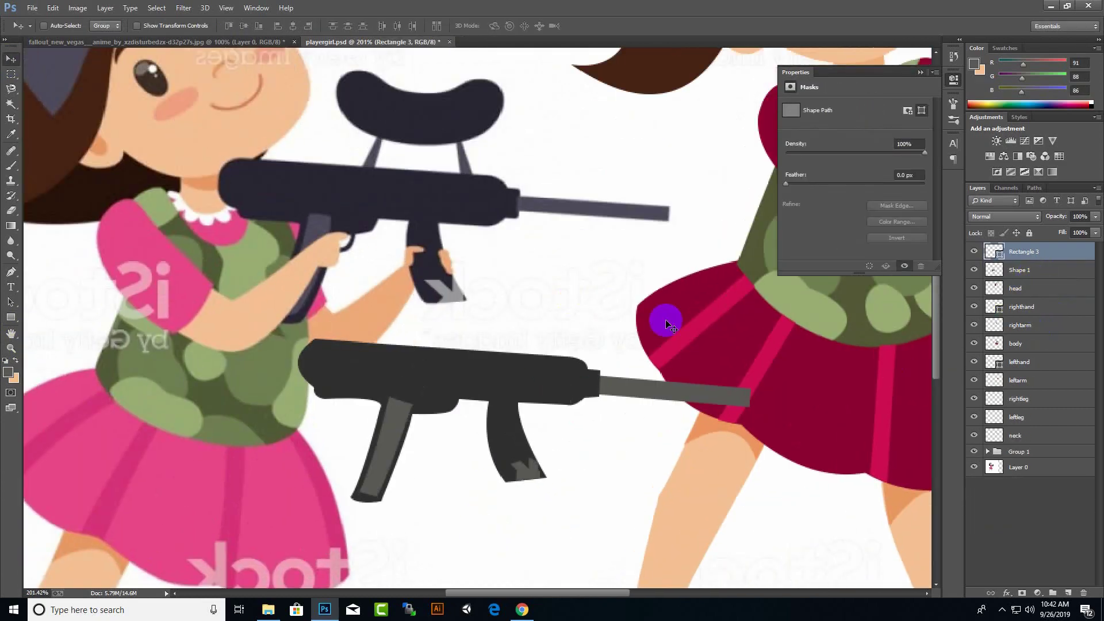
pyautogui.moveTo(526, 383)
pyautogui.mouseDown()
pyautogui.moveTo(565, 293)
pyautogui.moveTo(574, 379)
pyautogui.mouseUp()
# Add an unfilled rounded-rectangle trigger guard stretched to 126% height and merge it into the gun.
pyautogui.rightClick(11, 318)
pyautogui.click(58, 315)
pyautogui.moveTo(443, 406); pyautogui.dragTo(478, 429)
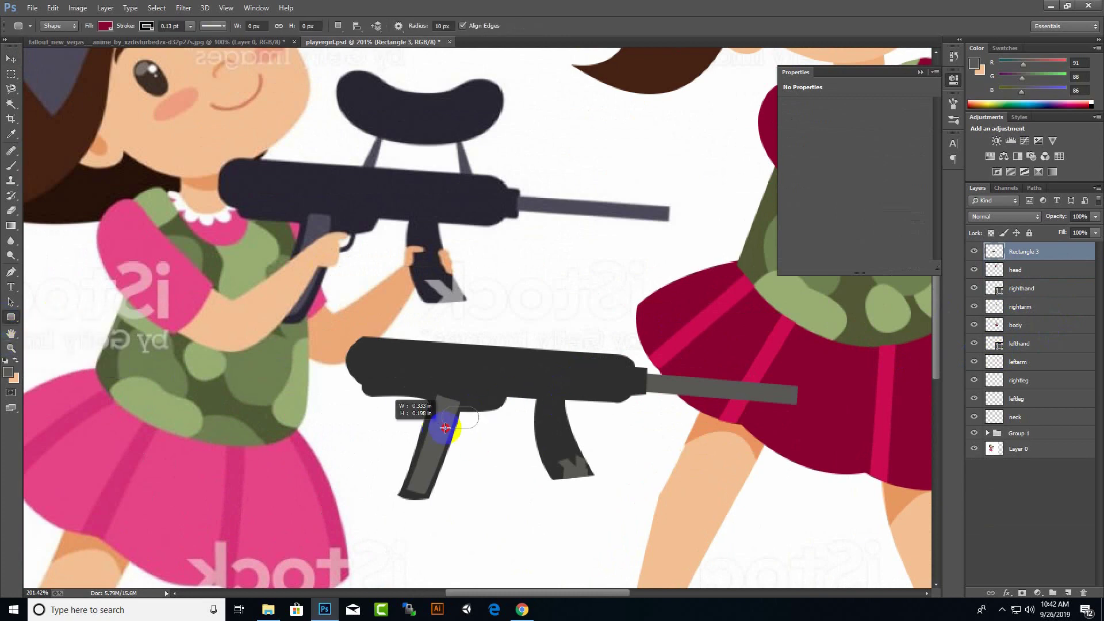
pyautogui.click(106, 26)
pyautogui.click(43, 42)
pyautogui.hotkey('ctrl', 't')
pyautogui.moveTo(460, 406); pyautogui.dragTo(460, 399)
pyautogui.press('Return')
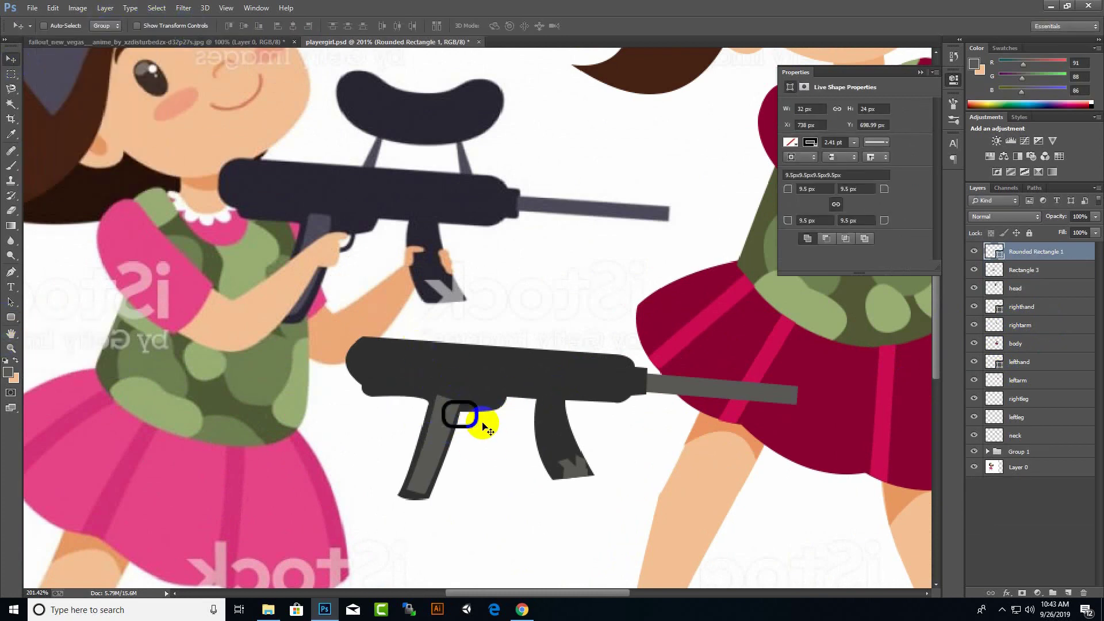
pyautogui.keyDown('shift'); pyautogui.click(1024, 269); pyautogui.keyUp('shift')
pyautogui.hotkey('ctrl', 'e')
# Draw a triangular spike with the pen and place copies on the lower gun.
pyautogui.press('p')
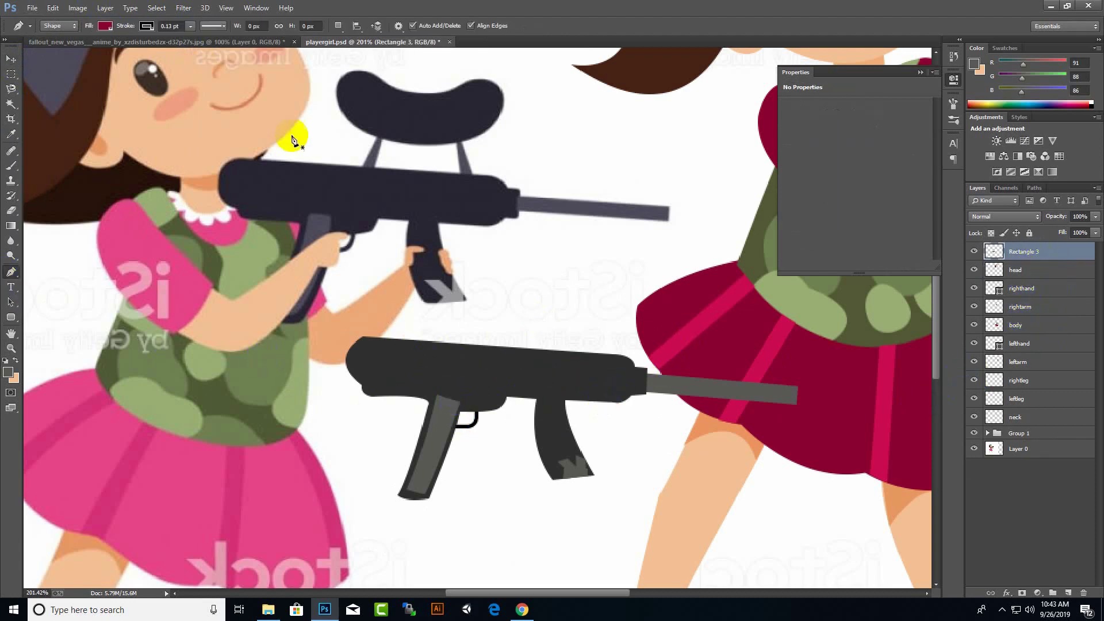
pyautogui.scroll(1, 291, 141)
pyautogui.click(376, 175)
pyautogui.click(391, 121)
pyautogui.click(363, 173)
pyautogui.press('v')
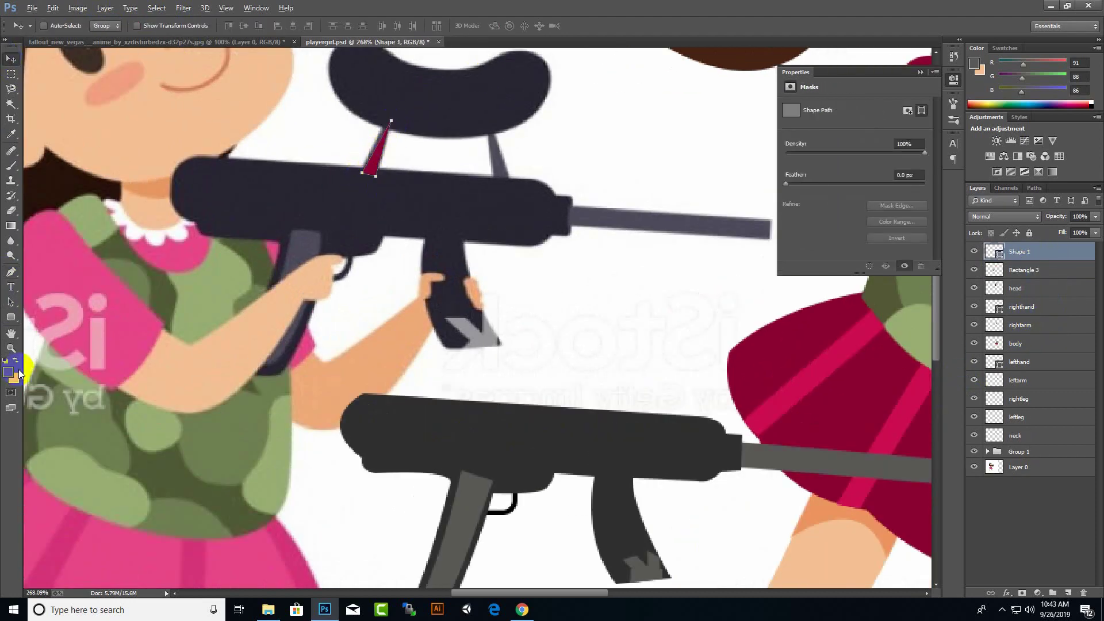
pyautogui.moveTo(391, 210)
pyautogui.mouseDown()
pyautogui.moveTo(521, 383)
pyautogui.moveTo(612, 413)
pyautogui.mouseUp()
# Outline a curved hopper, copy it onto the lower gun, and rasterize it for erasing.
pyautogui.press('p')
pyautogui.scroll(-1, 328, 161)
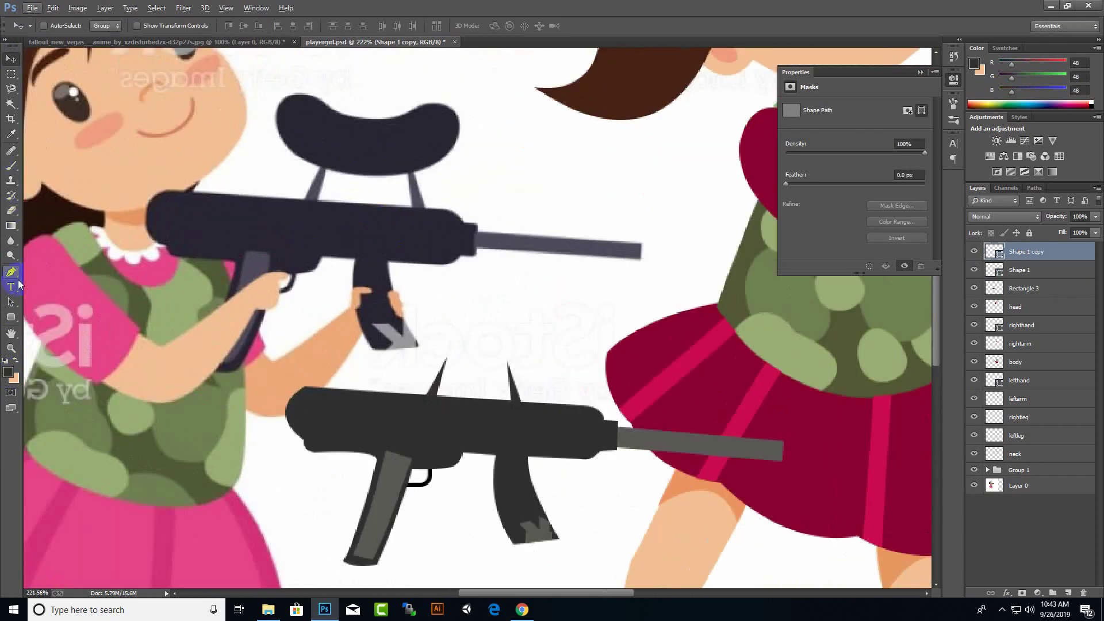
pyautogui.click(319, 99)
pyautogui.moveTo(418, 108); pyautogui.dragTo(481, 79)
pyautogui.moveTo(448, 153); pyautogui.dragTo(406, 197)
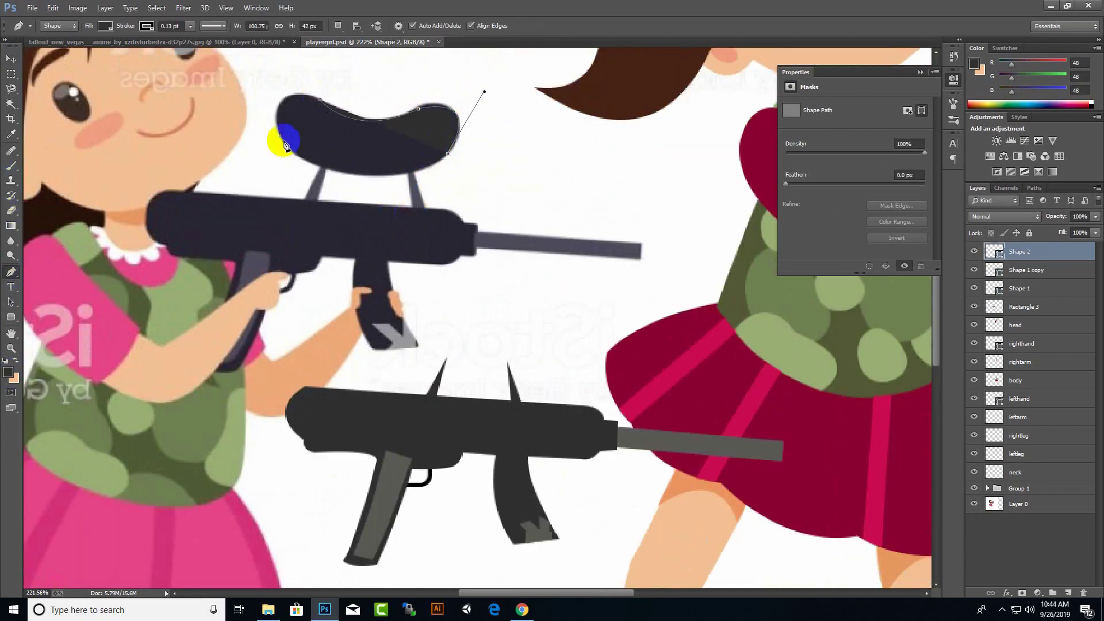
pyautogui.moveTo(280, 136); pyautogui.dragTo(348, 205)
pyautogui.press('Return')
pyautogui.moveTo(420, 148); pyautogui.dragTo(536, 351)
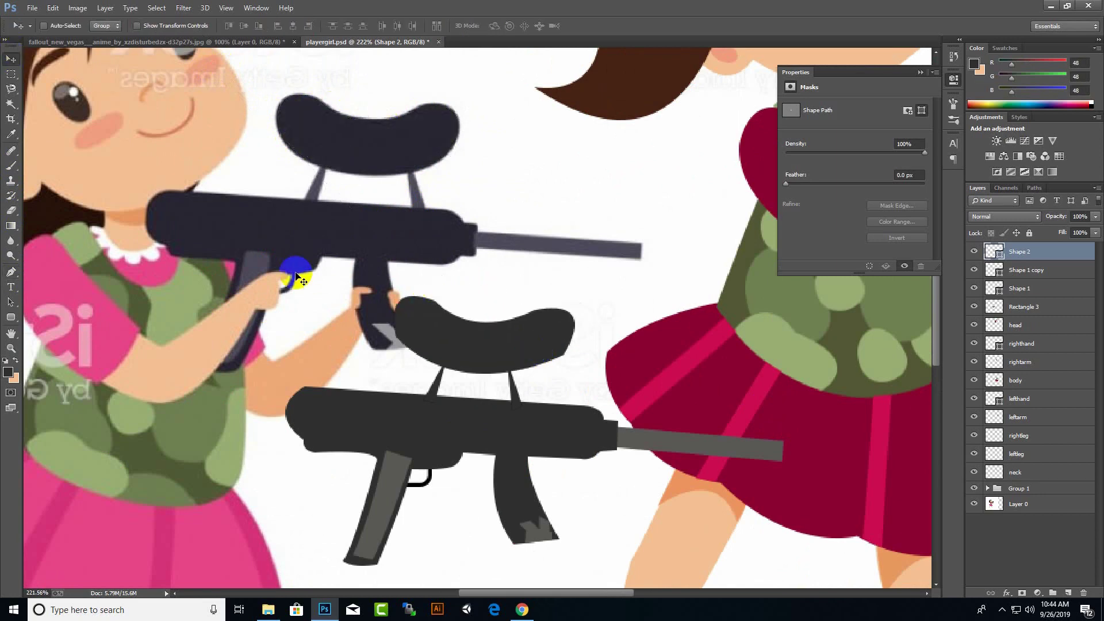
pyautogui.press('e')
pyautogui.click(418, 403)
# Merge the gun pieces into one layer named 'gun' and move it into the girl's hands.
pyautogui.hotkey('ctrl', '0')
pyautogui.press('v')
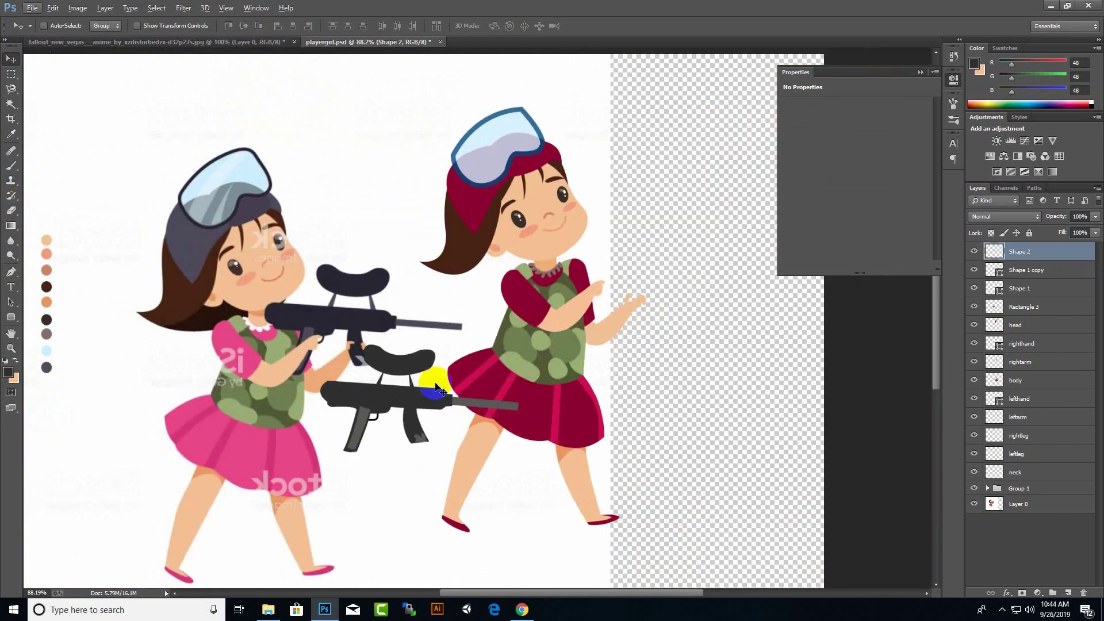
pyautogui.click(1020, 270)
pyautogui.press('Delete')
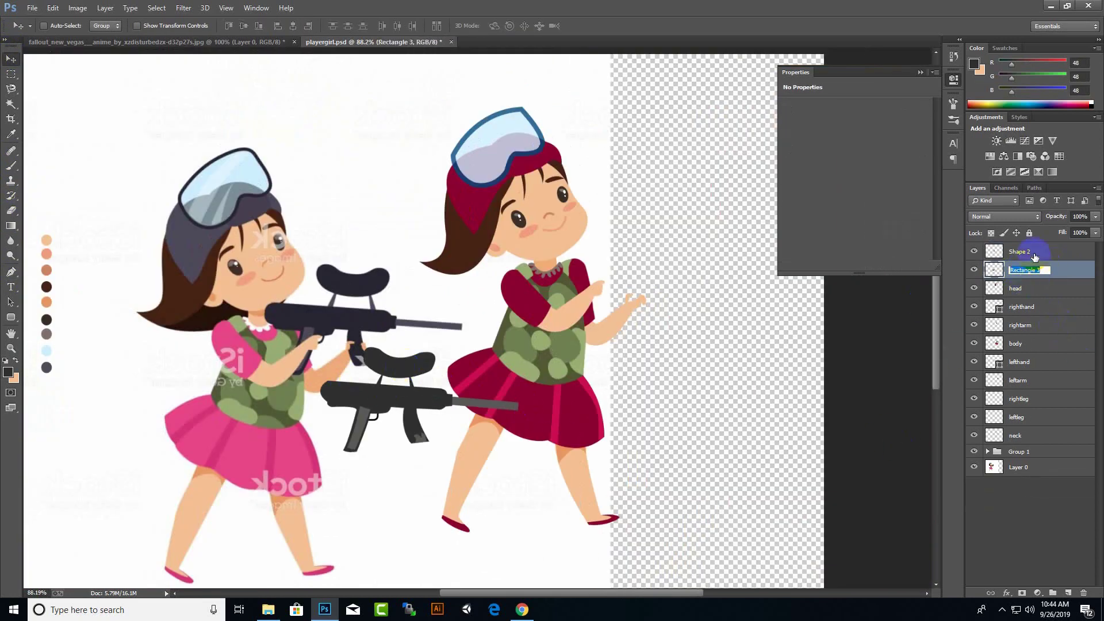
pyautogui.keyDown('shift'); pyautogui.click(1036, 257); pyautogui.keyUp('shift')
pyautogui.hotkey('ctrl', 'e')
pyautogui.doubleClick(1021, 251)
pyautogui.write('gun')
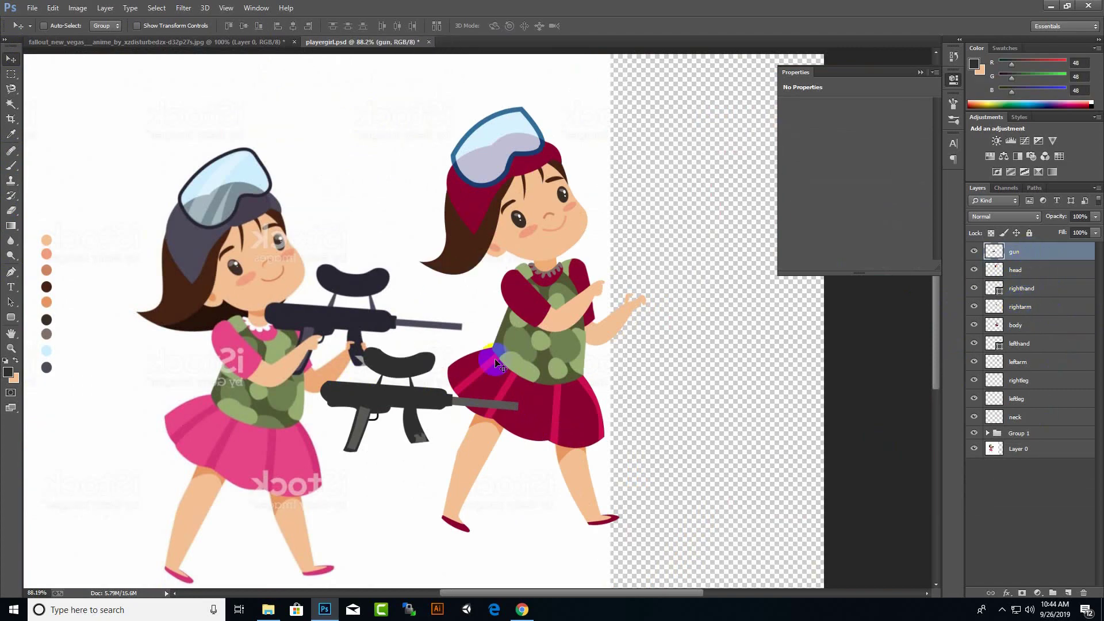
pyautogui.moveTo(498, 363); pyautogui.dragTo(637, 260)
# Bring the righthand and right arm layers above the gun.
pyautogui.click(1022, 287)
pyautogui.hotkey('ctrl', 'shift', ']')
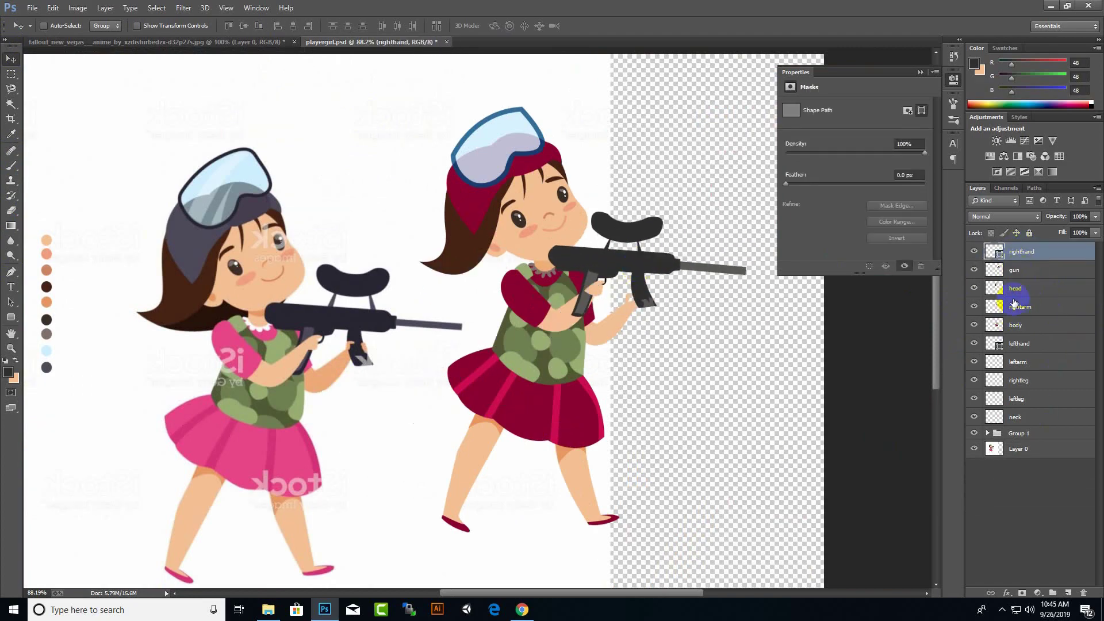
pyautogui.moveTo(1016, 304); pyautogui.dragTo(1018, 262)
pyautogui.scroll(3, 603, 354)
pyautogui.scroll(-3, 668, 310)
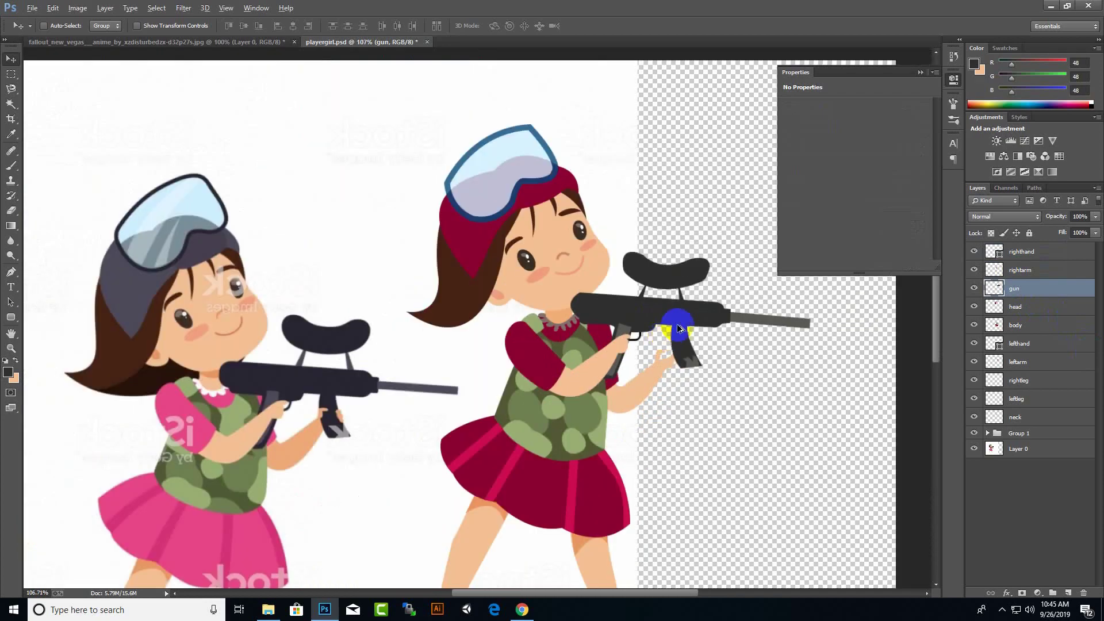
pyautogui.scroll(2, 662, 319)
pyautogui.scroll(-3, 662, 271)
pyautogui.scroll(2, 677, 236)
pyautogui.click(920, 72)
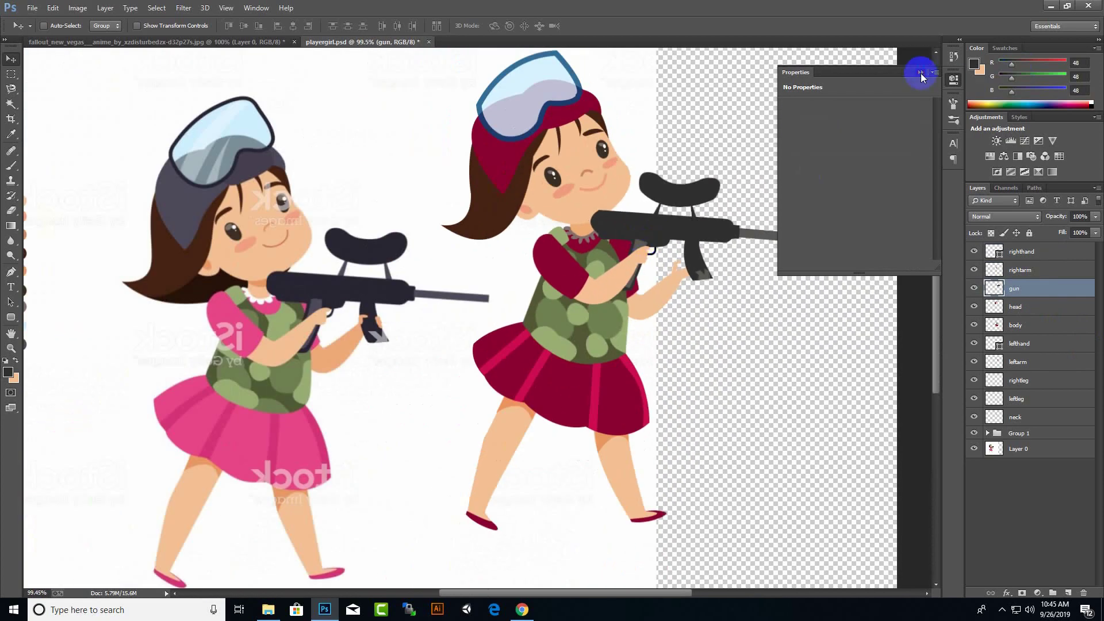
# Delete the reference artwork and reference image layers.
pyautogui.click(1018, 433)
pyautogui.keyDown('shift'); pyautogui.click(1018, 448); pyautogui.keyUp('shift')
pyautogui.press('Delete')
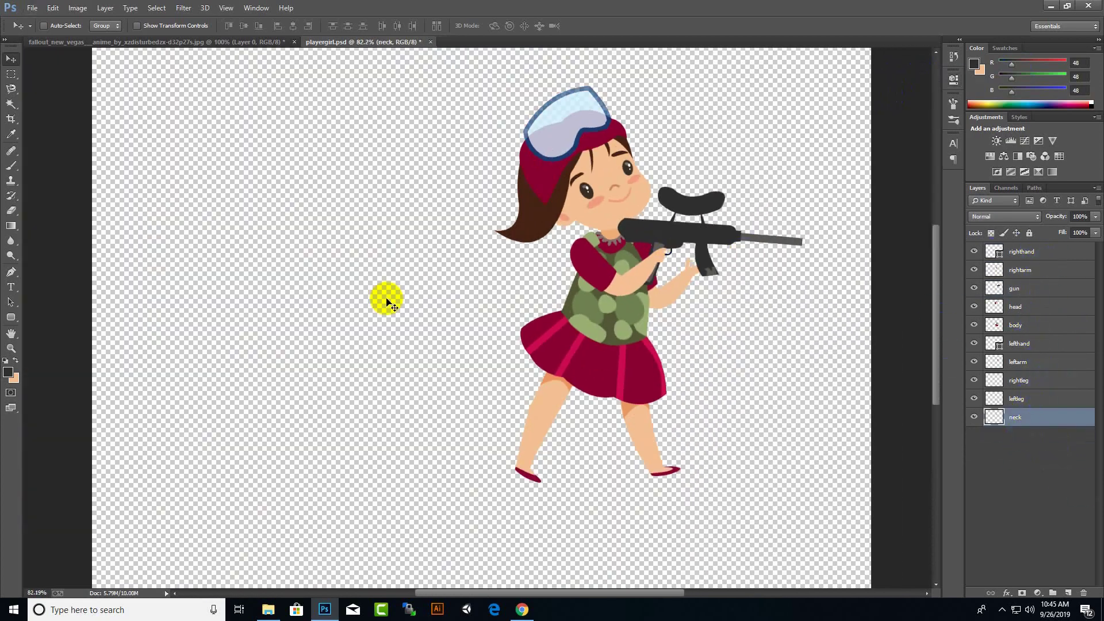
pyautogui.scroll(-3, 387, 299)
# Scale all character layers up about 131% to fill the canvas.
pyautogui.keyDown('shift'); pyautogui.click(1030, 251); pyautogui.keyUp('shift')
pyautogui.hotkey('ctrl', 't')
pyautogui.moveTo(443, 385); pyautogui.dragTo(387, 454)
pyautogui.moveTo(488, 397)
pyautogui.mouseDown()
pyautogui.moveTo(425, 377)
pyautogui.moveTo(507, 394)
pyautogui.mouseUp()
pyautogui.press('Return')
# Save the character as a quality-12 JPEG and open the exported image to check it.
pyautogui.hotkey('ctrl', 'shift', 's')
pyautogui.click(626, 416)
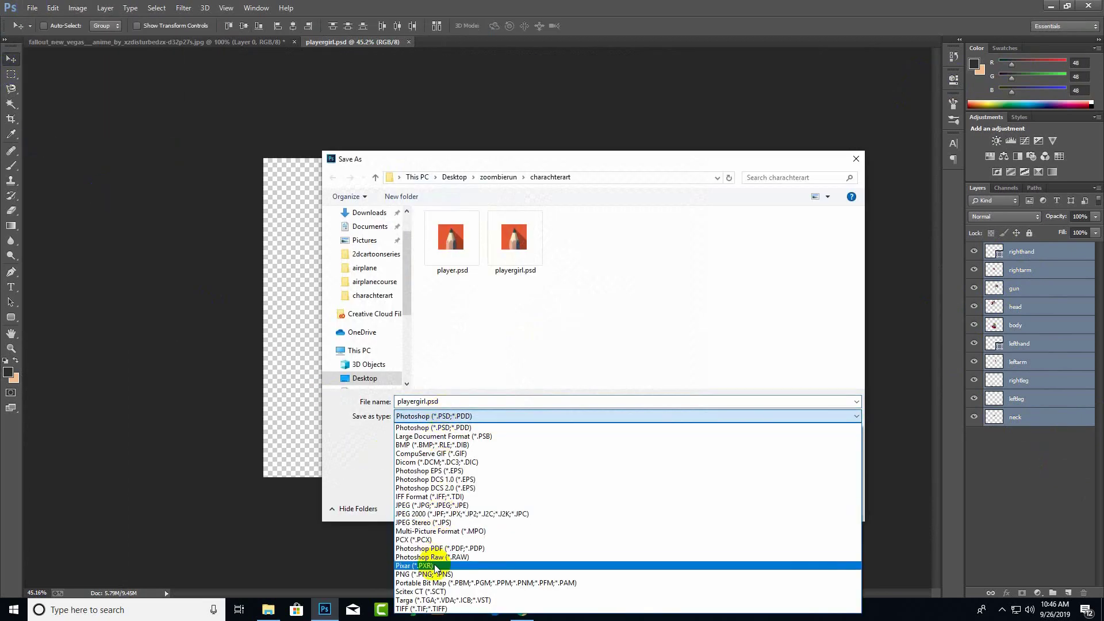
pyautogui.click(437, 486)
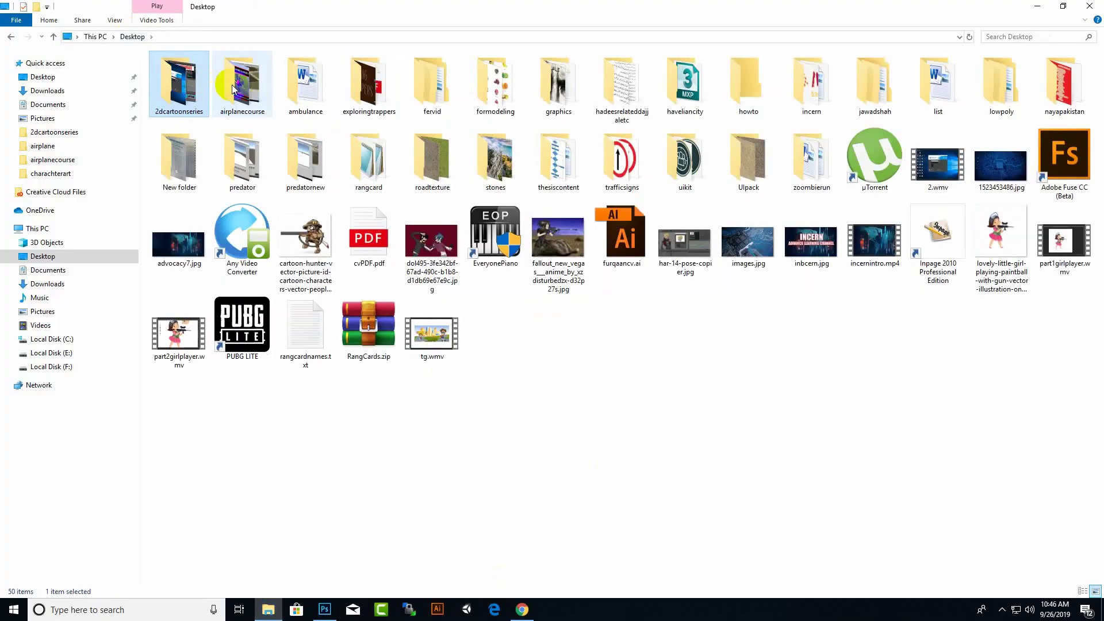
pyautogui.doubleClick(179, 86)
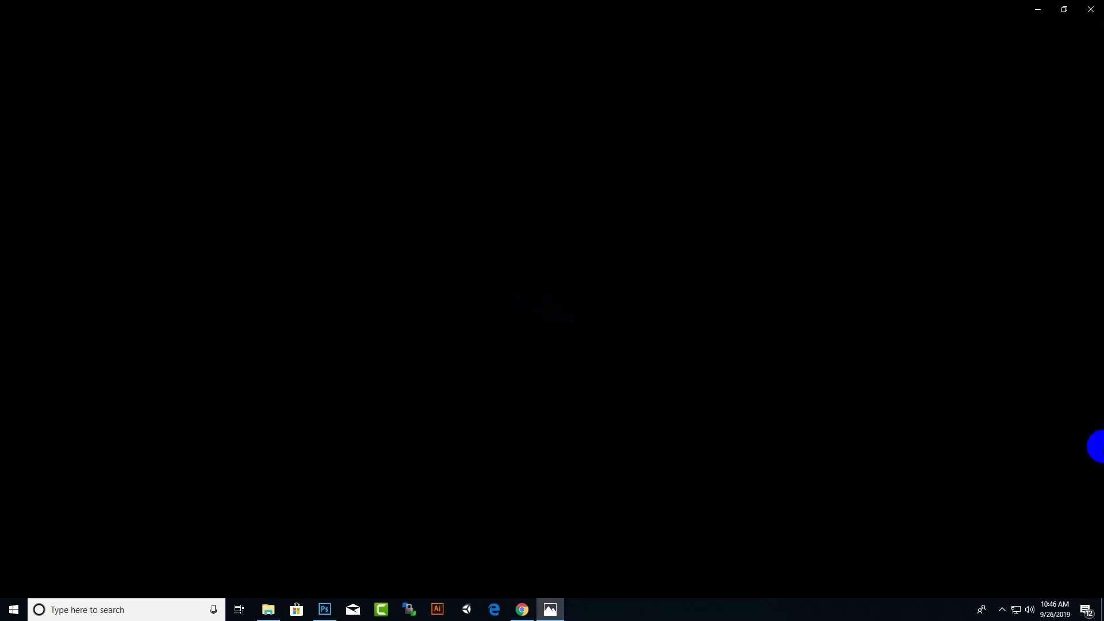